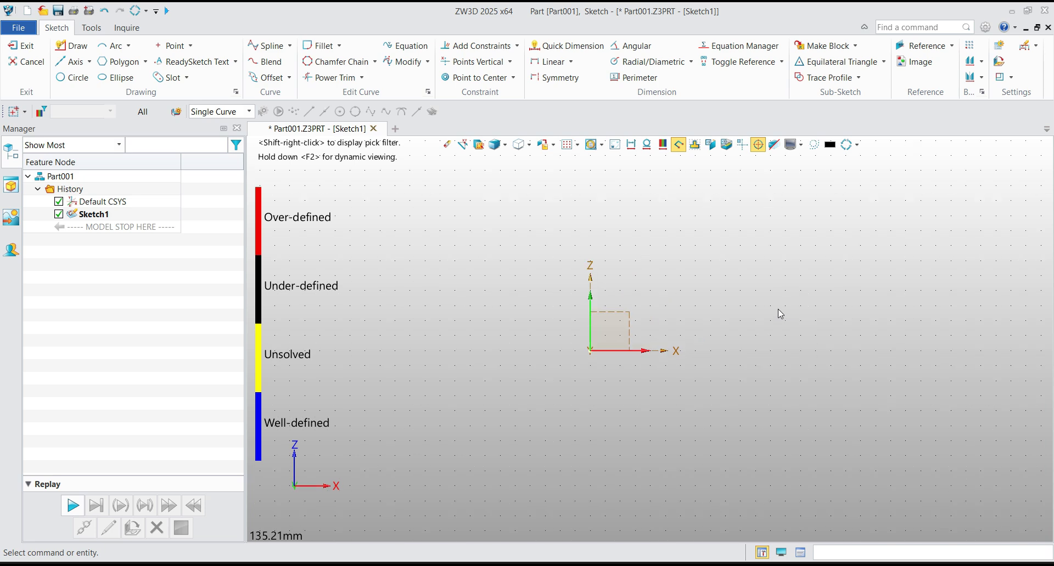
# Draw a closed hat-shaped profile about 175 mm wide, with a base along the X axis, short end flanges and a raised trapezoid
pyautogui.scroll(-2, 763, 311)
pyautogui.scroll(1, 763, 311)
pyautogui.click(71, 46)
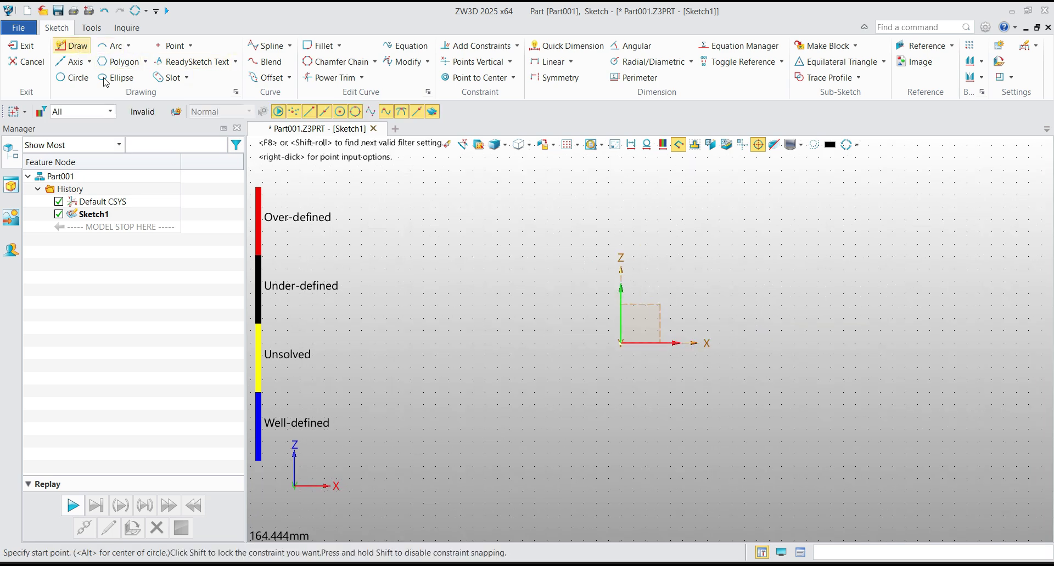
pyautogui.click(460, 343)
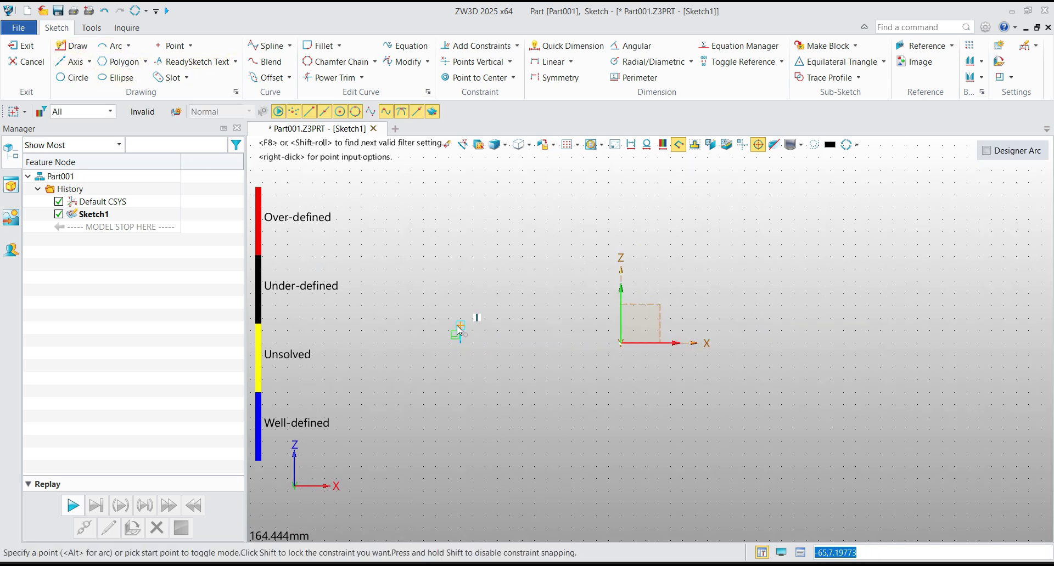
pyautogui.click(460, 318)
pyautogui.click(522, 319)
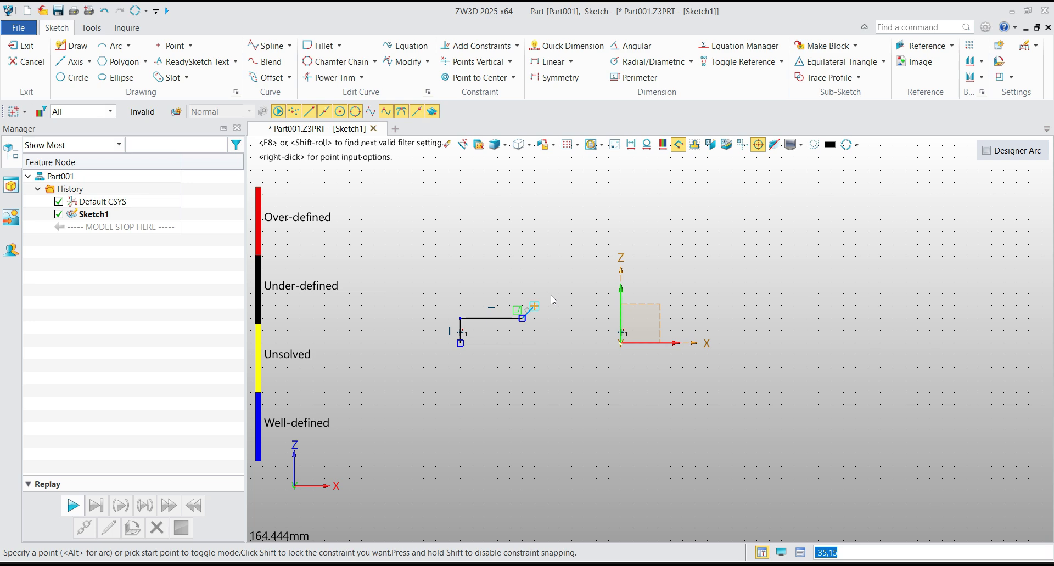
pyautogui.click(596, 214)
pyautogui.click(756, 214)
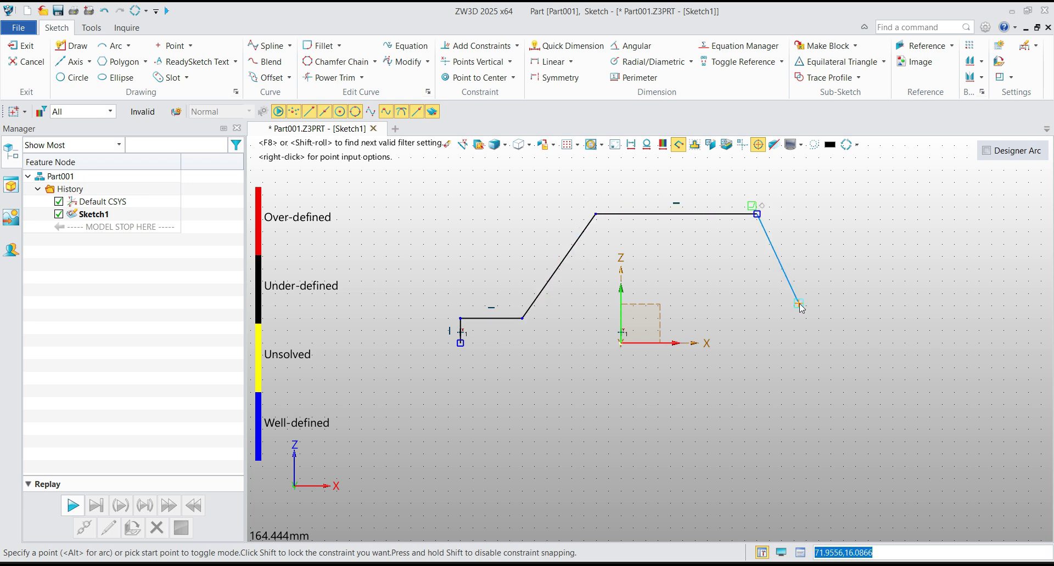
pyautogui.click(823, 318)
pyautogui.click(891, 318)
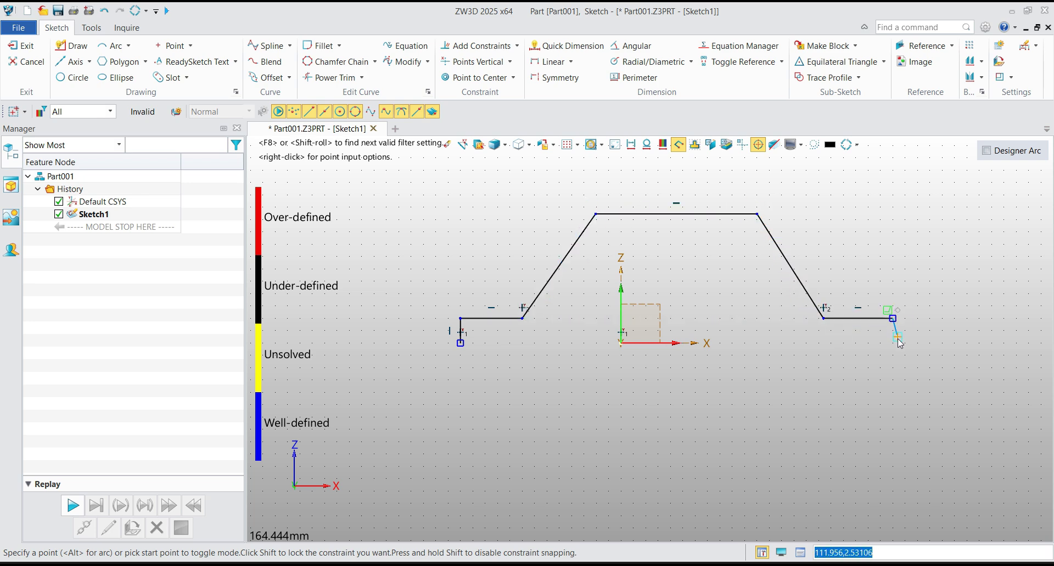
pyautogui.click(892, 343)
pyautogui.click(460, 343)
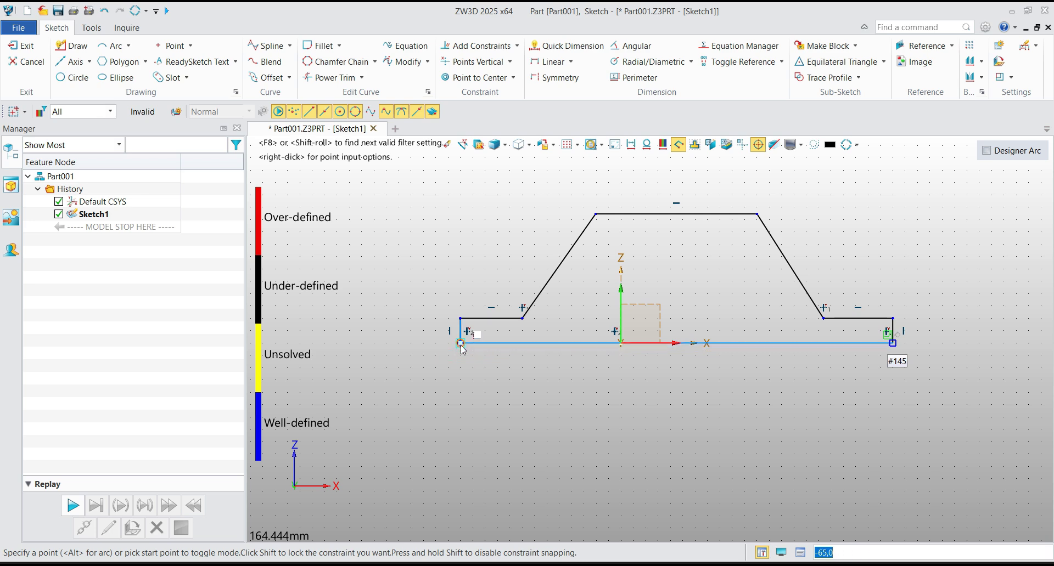
pyautogui.scroll(-2, 636, 413)
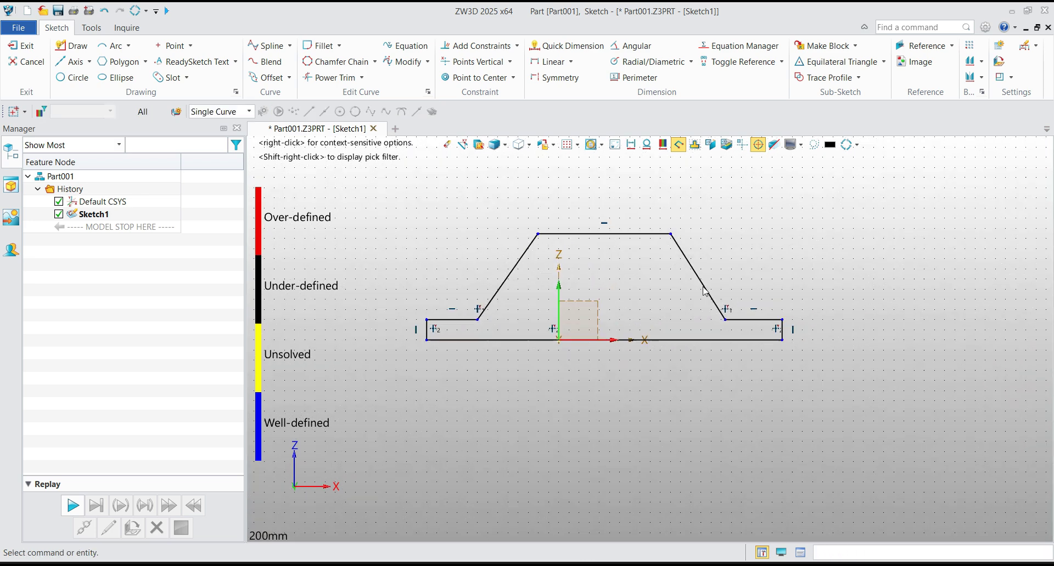
# Dimension the profile's base line to 140 mm
pyautogui.rightClick(786, 282)
pyautogui.click(812, 269)
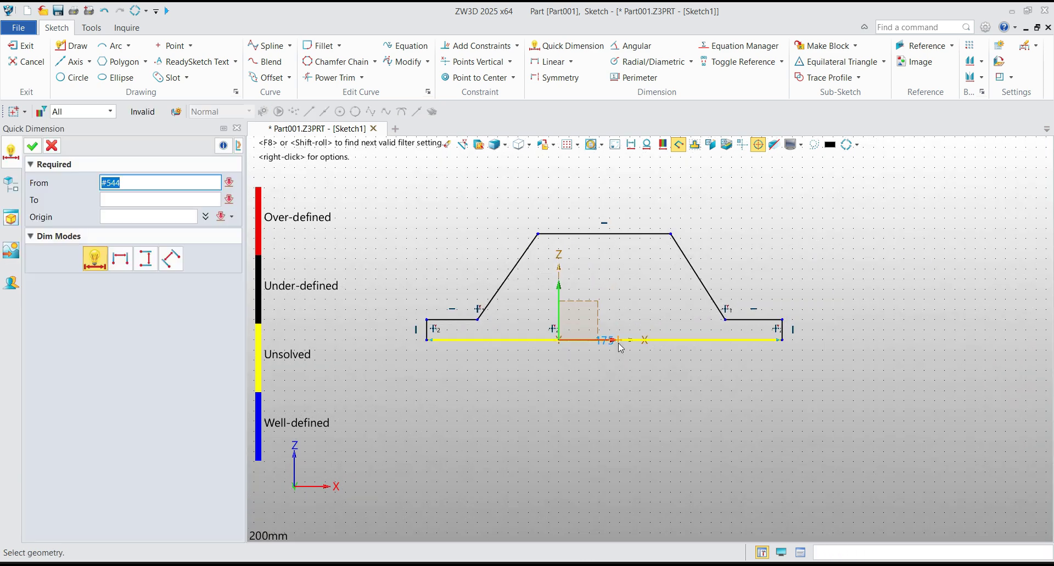
pyautogui.click(602, 420)
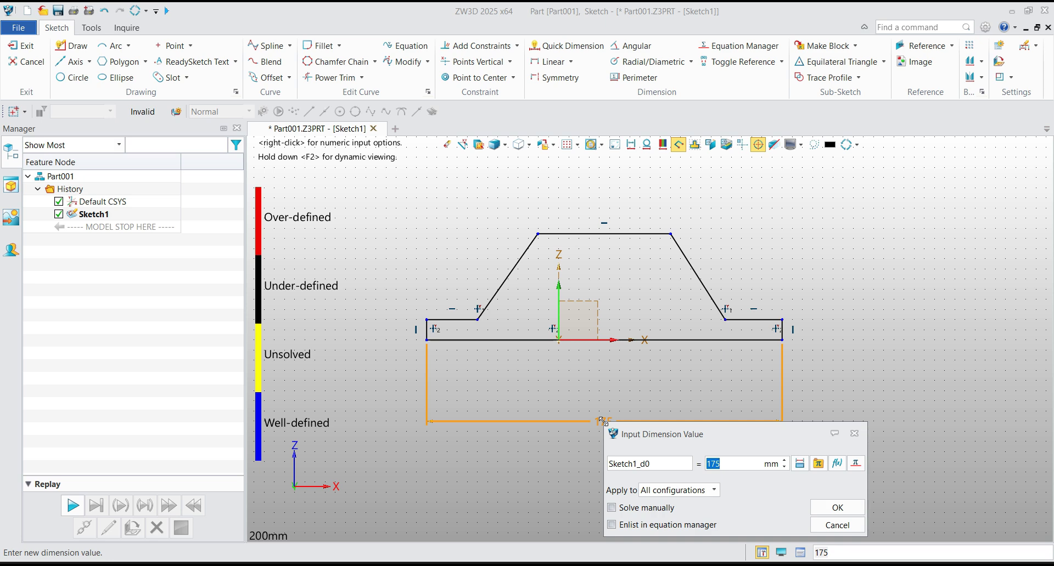
pyautogui.write('140')
pyautogui.press('Return')
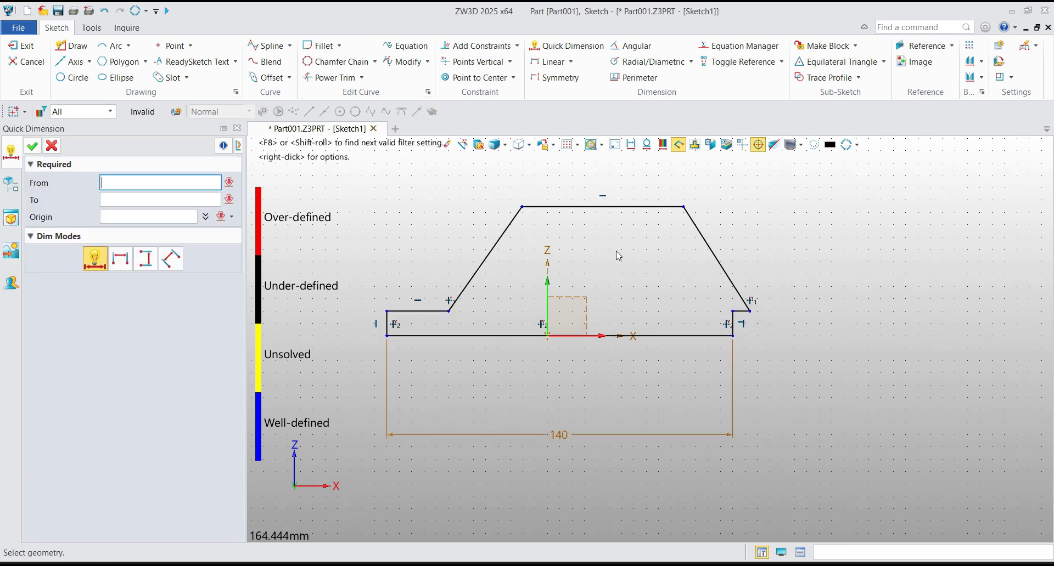
pyautogui.middleClick(722, 318)
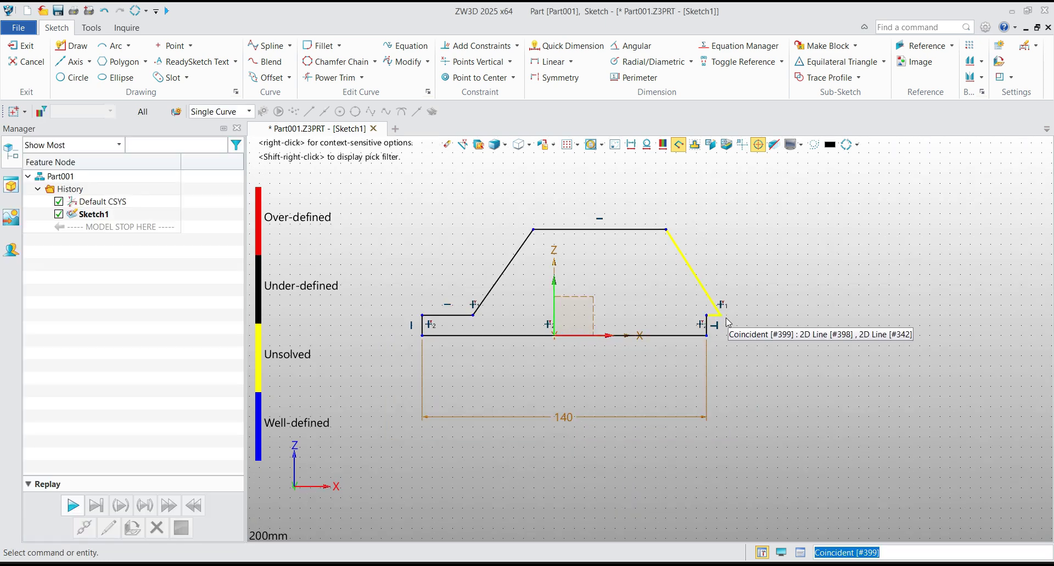
# Move the lower and upper endpoints of the right slanted line inward so the right flange points outward and the trapezoid tapers upward
pyautogui.click(721, 316)
pyautogui.click(656, 315)
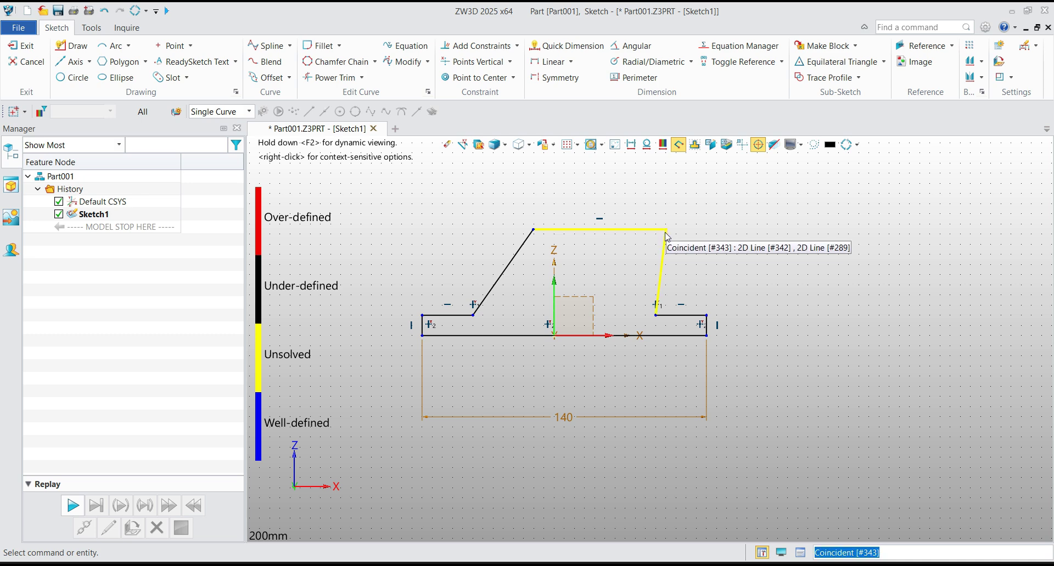
pyautogui.click(666, 229)
pyautogui.click(615, 243)
pyautogui.middleClick(615, 243)
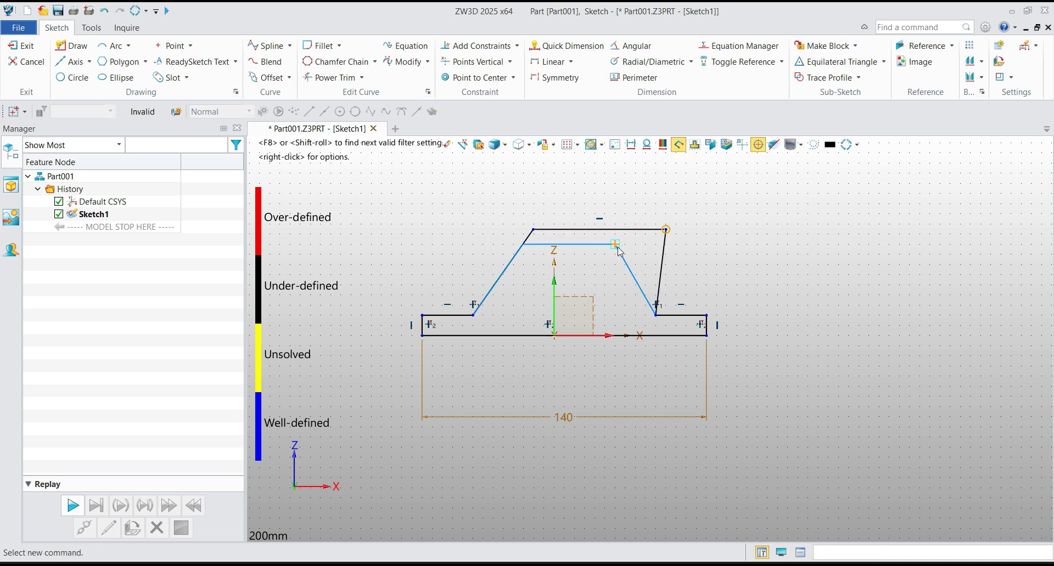
# Apply an equal-length constraint to the two horizontal flange lines
pyautogui.scroll(2, 430, 317)
pyautogui.click(451, 314)
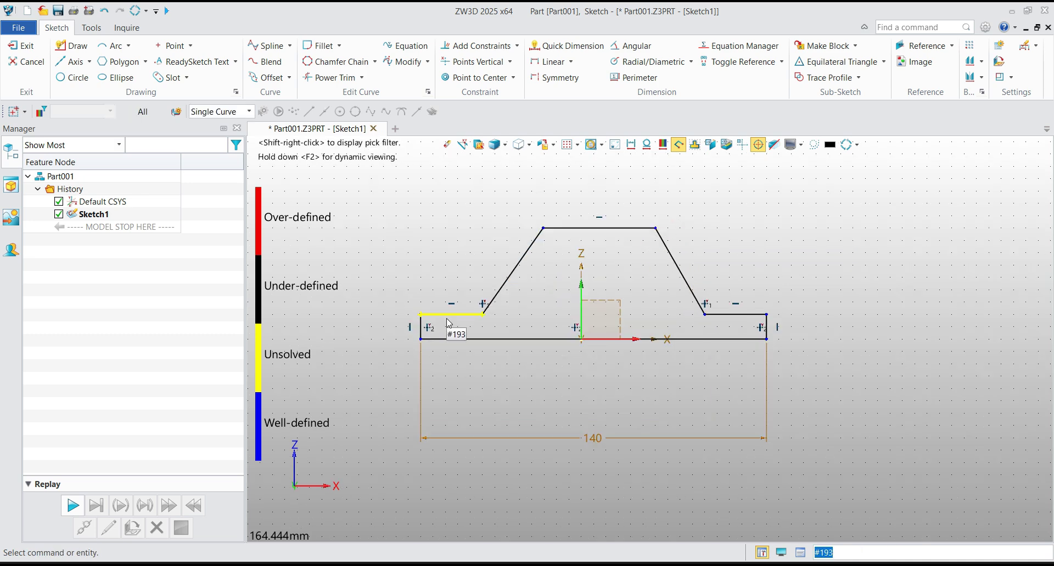
pyautogui.click(739, 315)
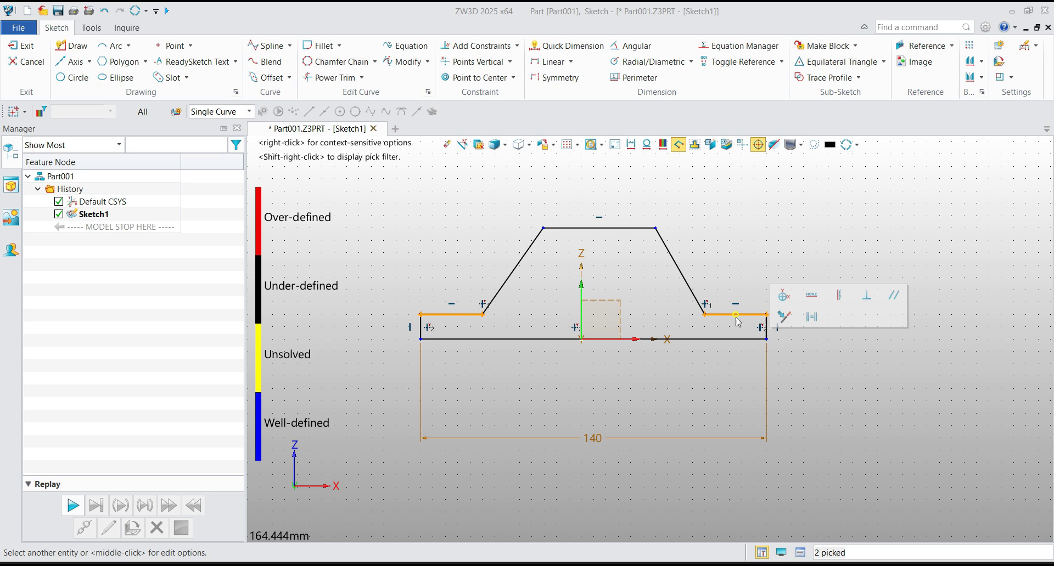
pyautogui.click(811, 317)
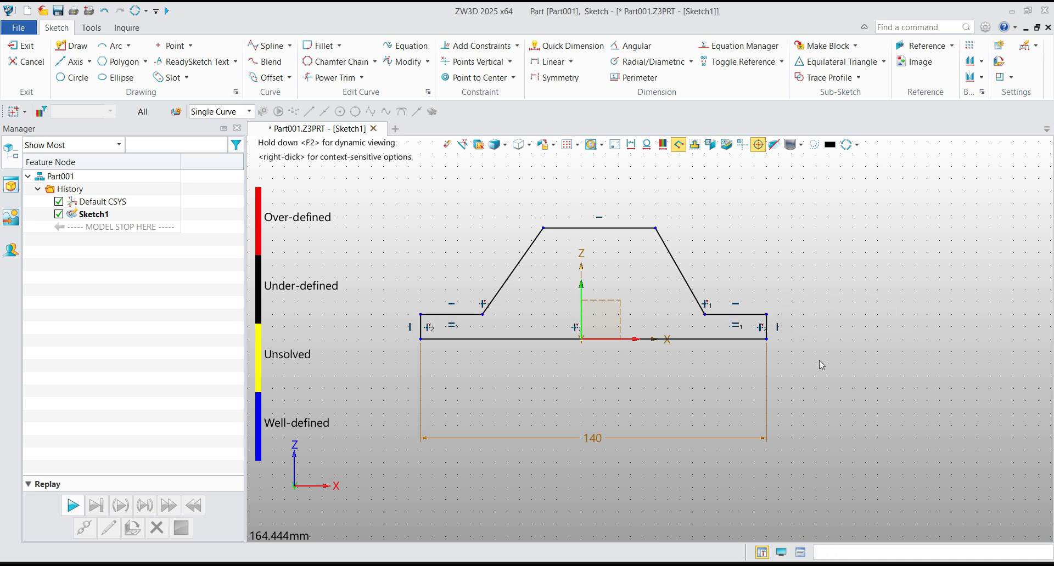
# Dimension the overall height between the base line and the top line to 48 mm
pyautogui.rightClick(816, 319)
pyautogui.click(843, 308)
pyautogui.click(650, 339)
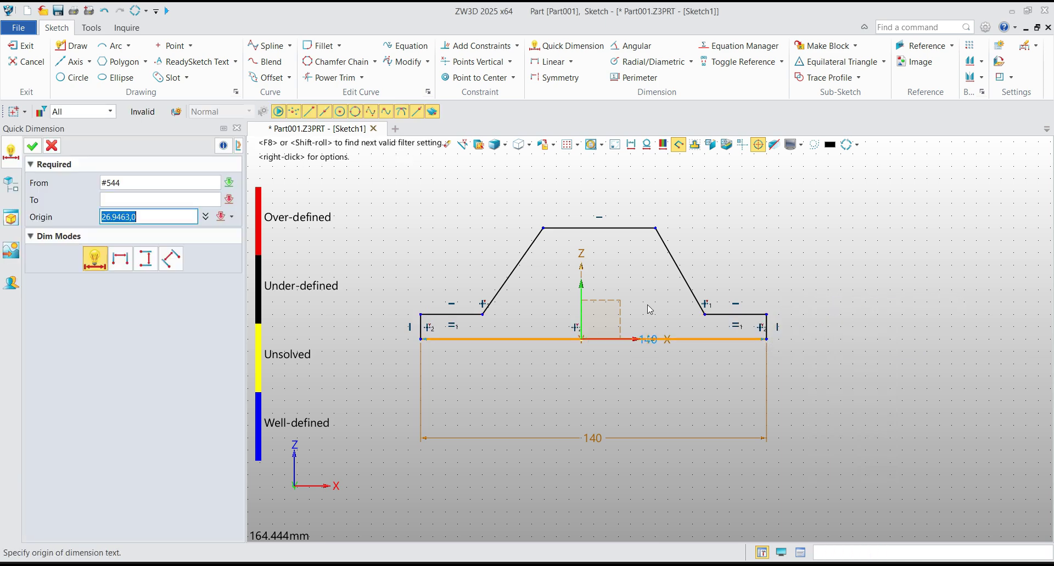
pyautogui.click(891, 283)
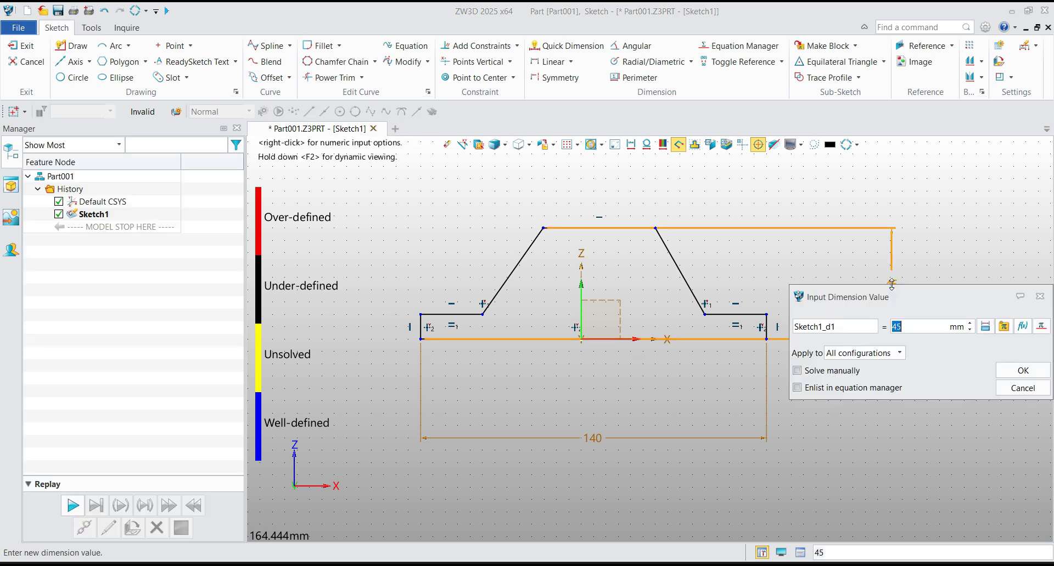
pyautogui.press('Return')
# Dimension the horizontal distance between the lower ends of the two slanted lines to 100 mm
pyautogui.click(726, 307)
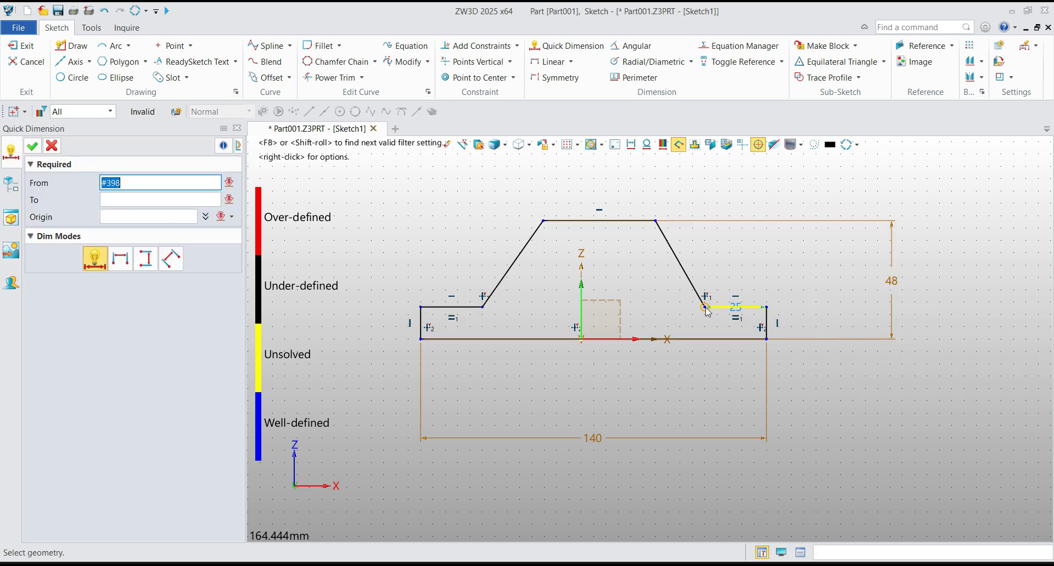
pyautogui.click(478, 306)
pyautogui.click(593, 393)
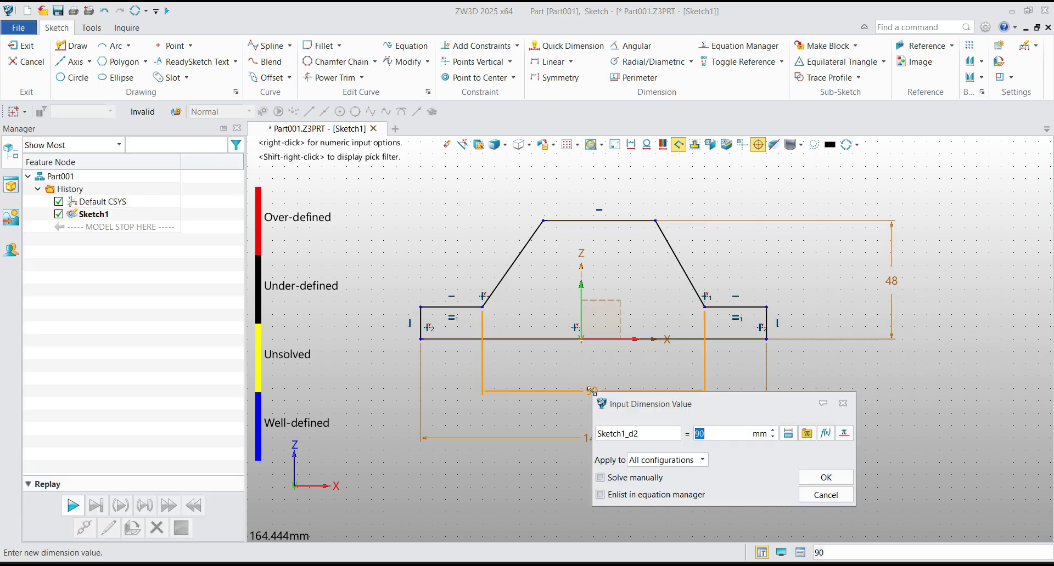
pyautogui.write('100')
pyautogui.press('Return')
# Dimension the height of the right flange's short vertical edge to 7 mm
pyautogui.click(777, 318)
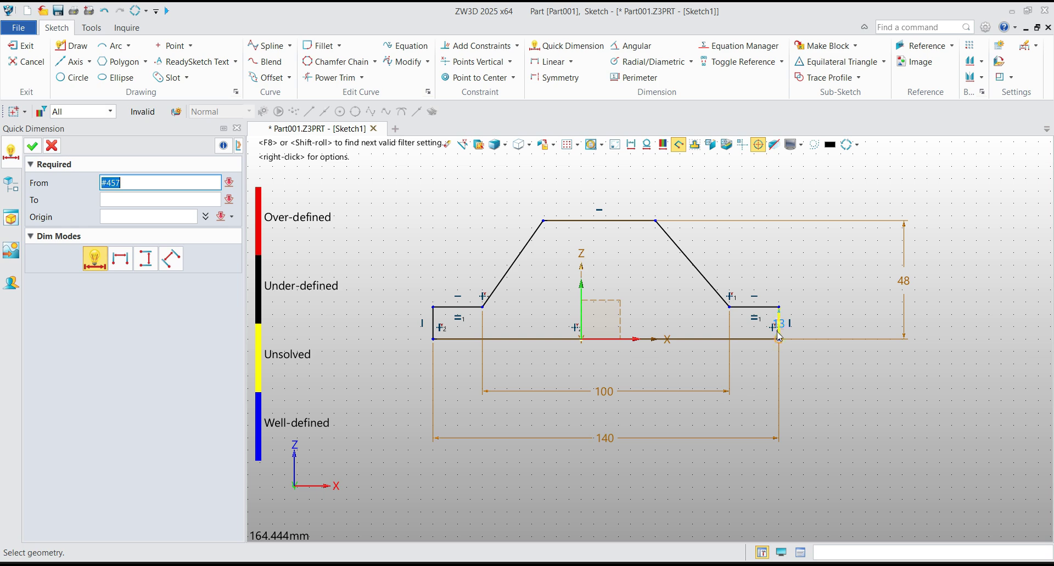
pyautogui.click(844, 317)
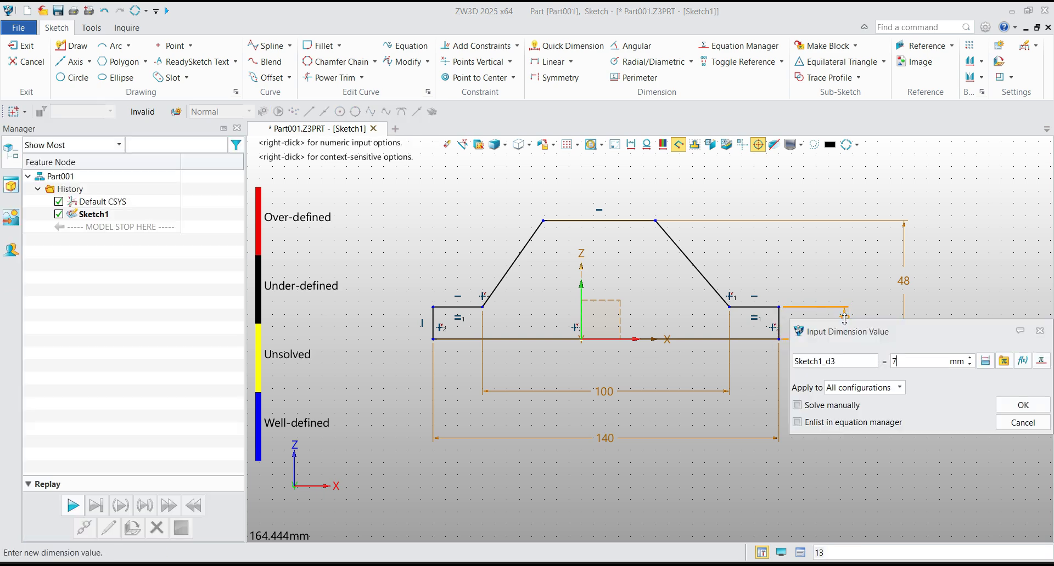
pyautogui.write('7')
pyautogui.press('Return')
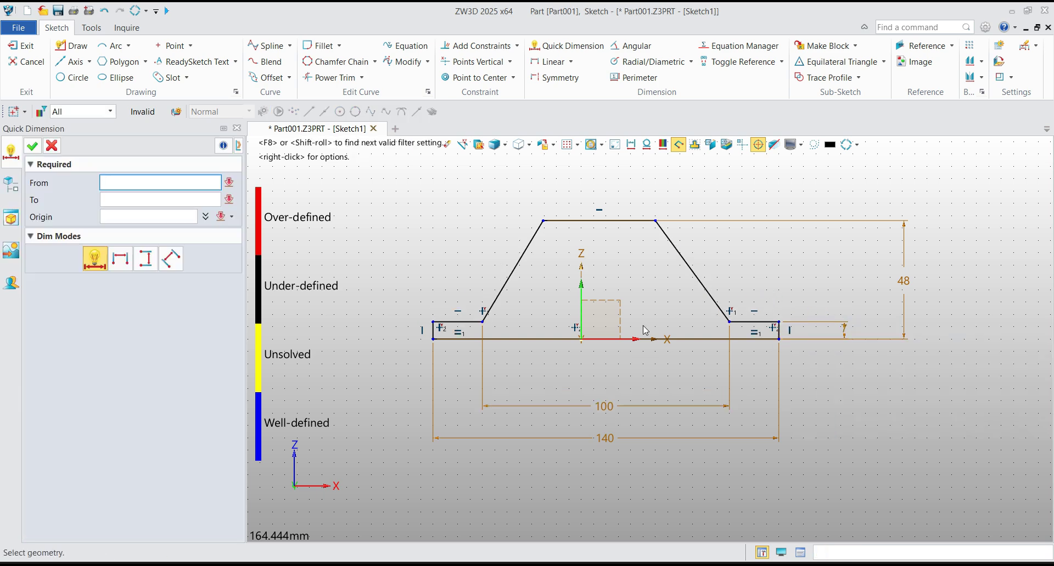
pyautogui.middleClick(588, 370)
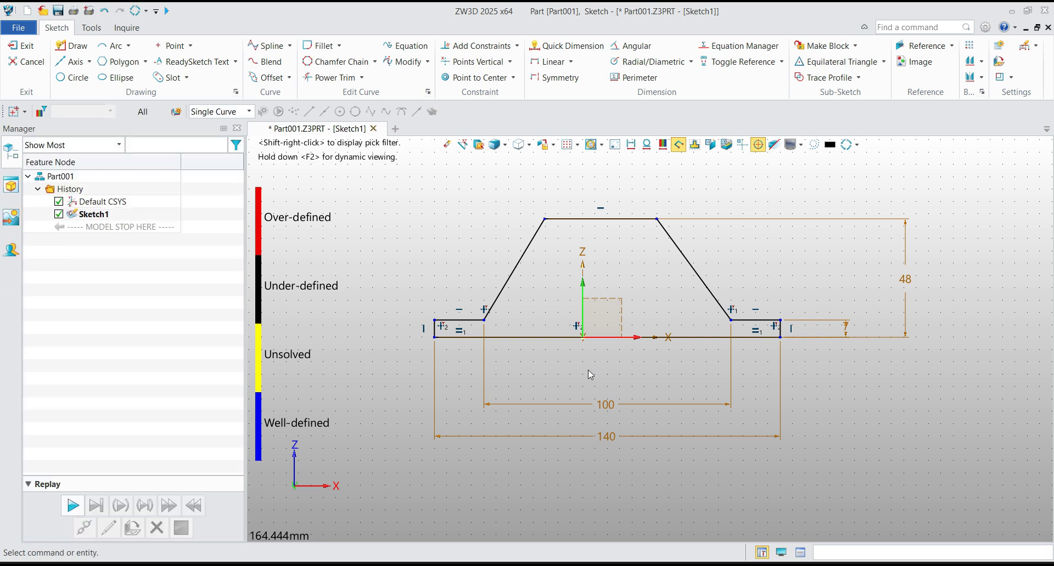
# Align the midpoints of the top line and the base line vertically with the sketch origin using Points Vertical constraints
pyautogui.click(477, 62)
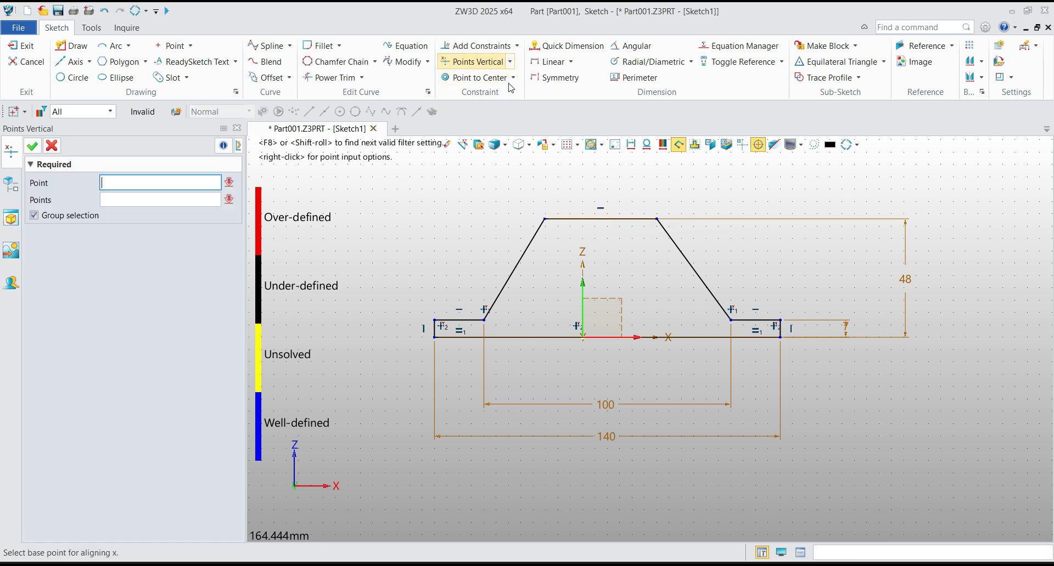
pyautogui.click(600, 219)
pyautogui.click(582, 338)
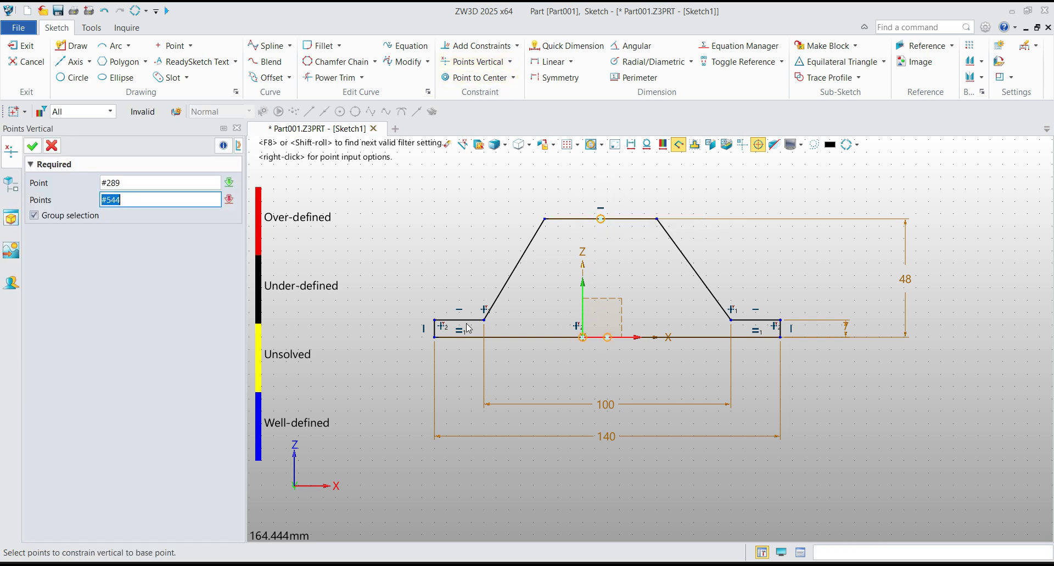
pyautogui.middleClick(583, 338)
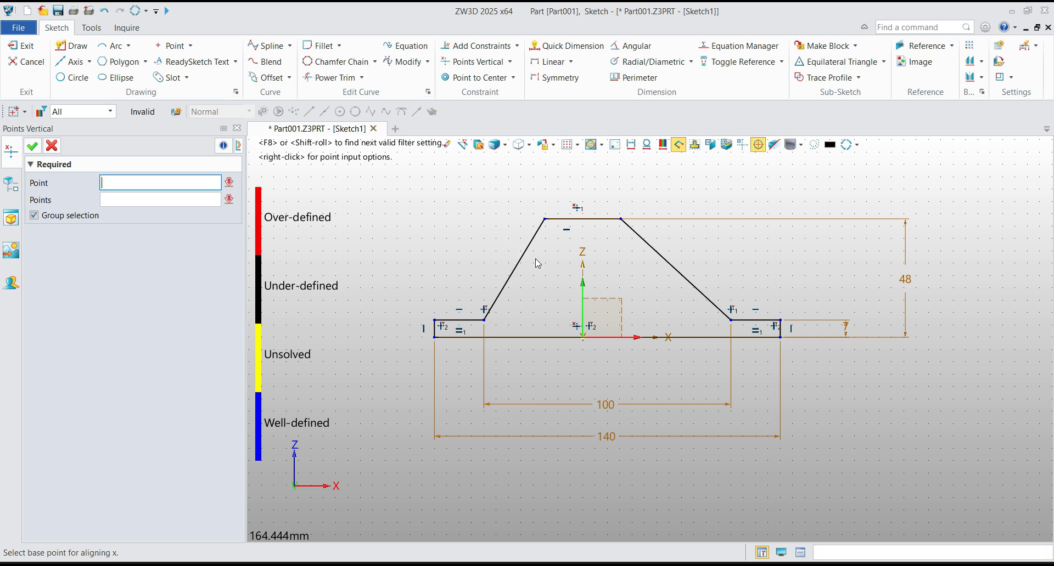
pyautogui.click(607, 338)
pyautogui.click(583, 338)
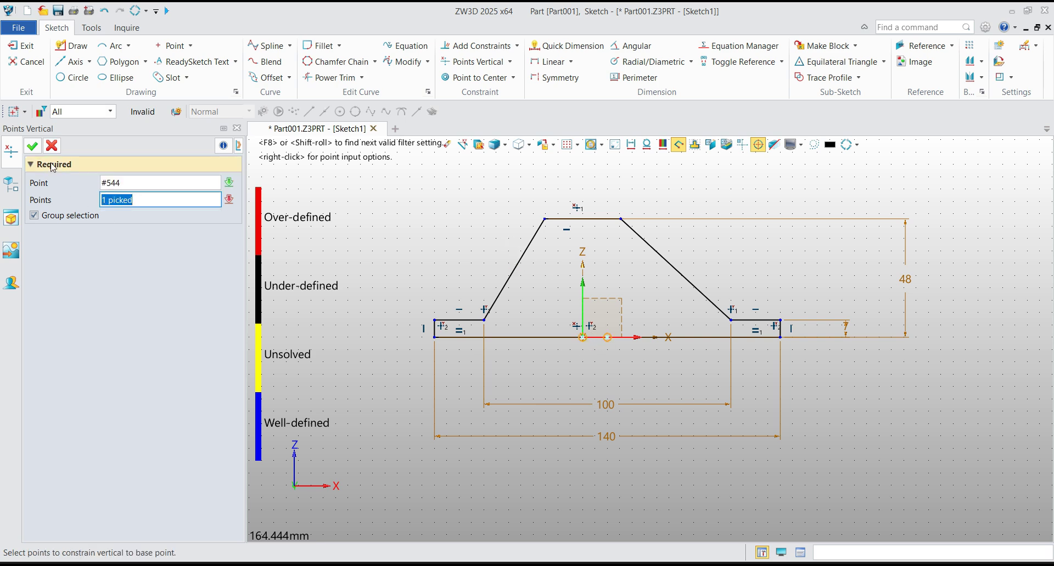
pyautogui.click(31, 145)
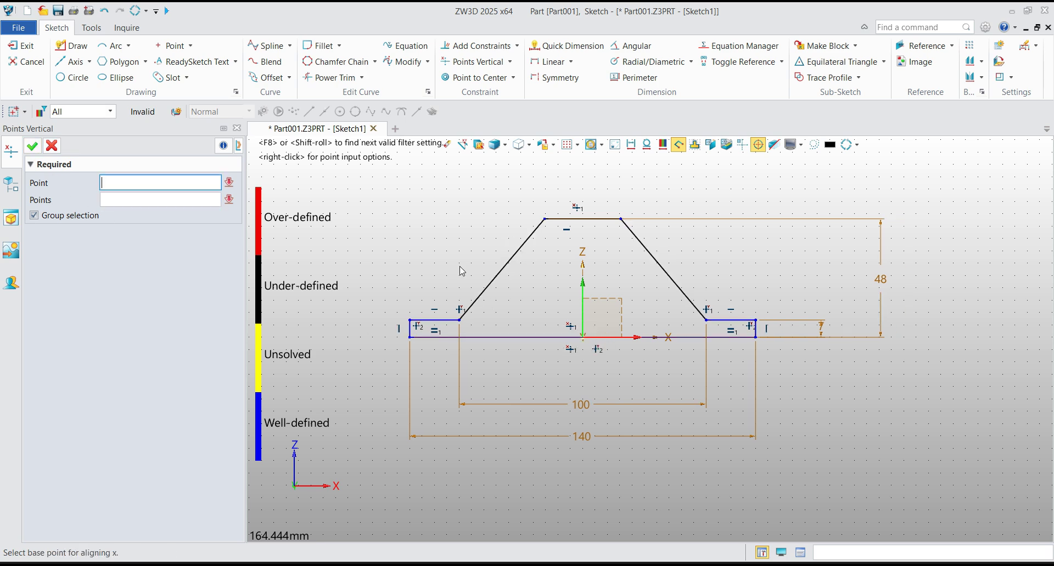
pyautogui.middleClick(538, 286)
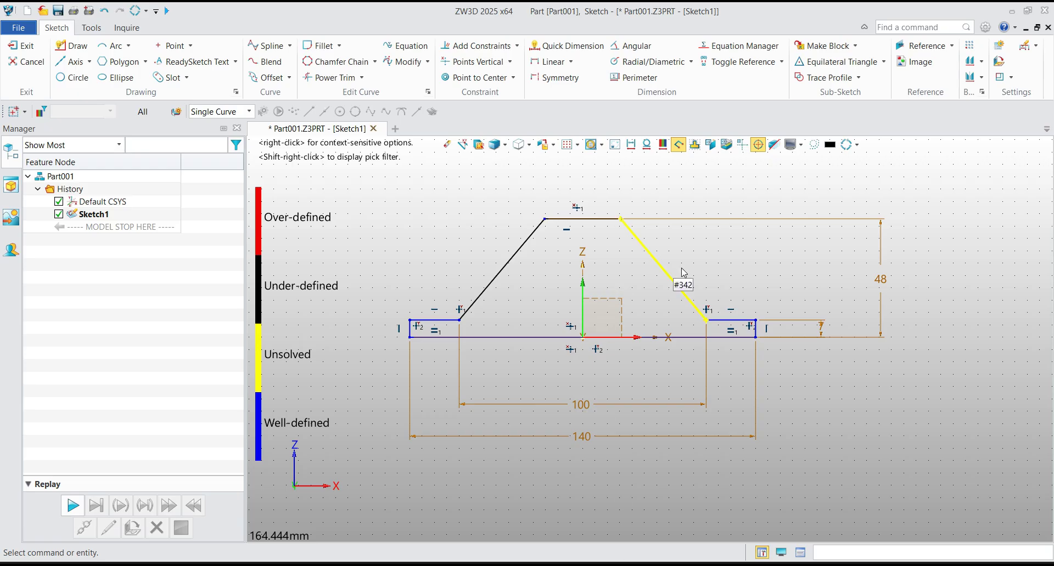
# Dimension the horizontal distance between the midpoints of the two slanted lines to 76 mm
pyautogui.rightClick(685, 269)
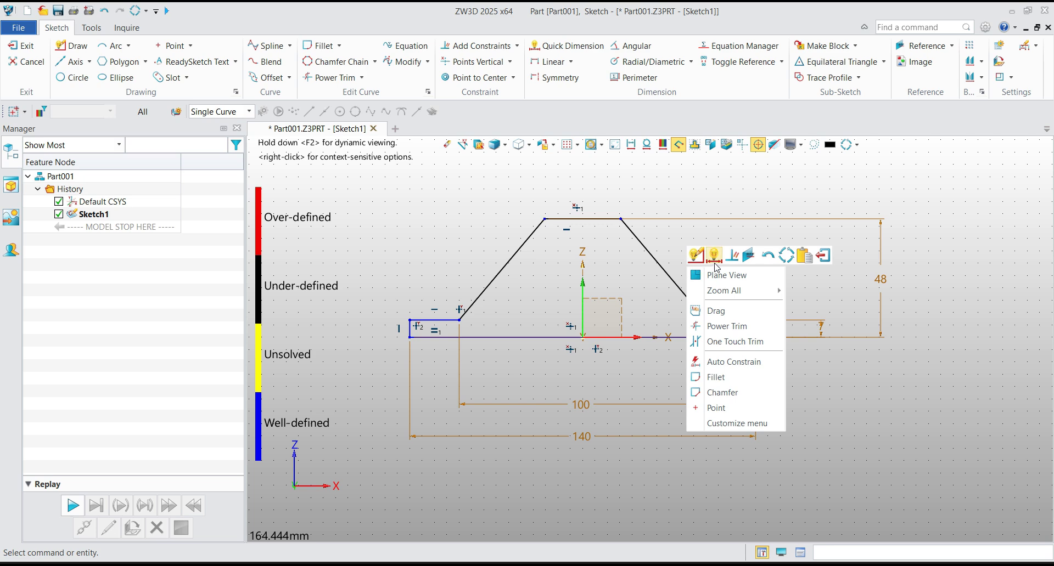
pyautogui.click(714, 258)
pyautogui.click(501, 270)
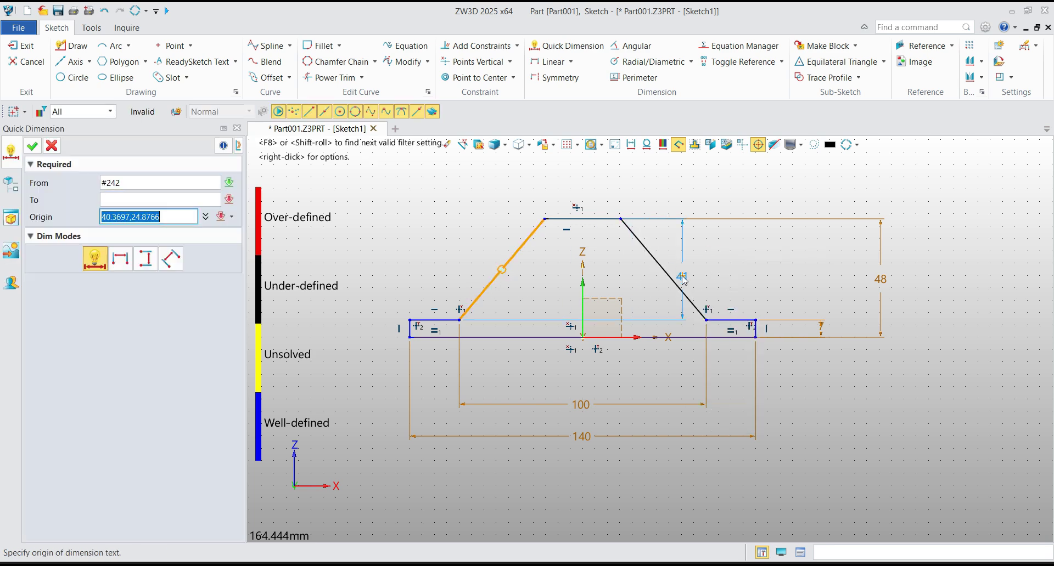
pyautogui.click(663, 270)
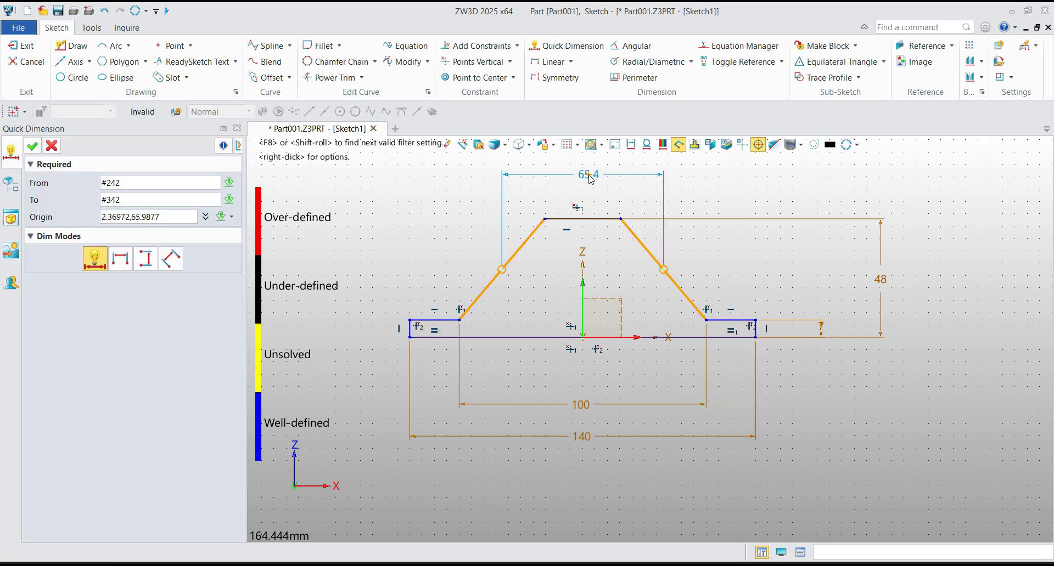
pyautogui.click(590, 178)
pyautogui.write('76')
pyautogui.press('Return')
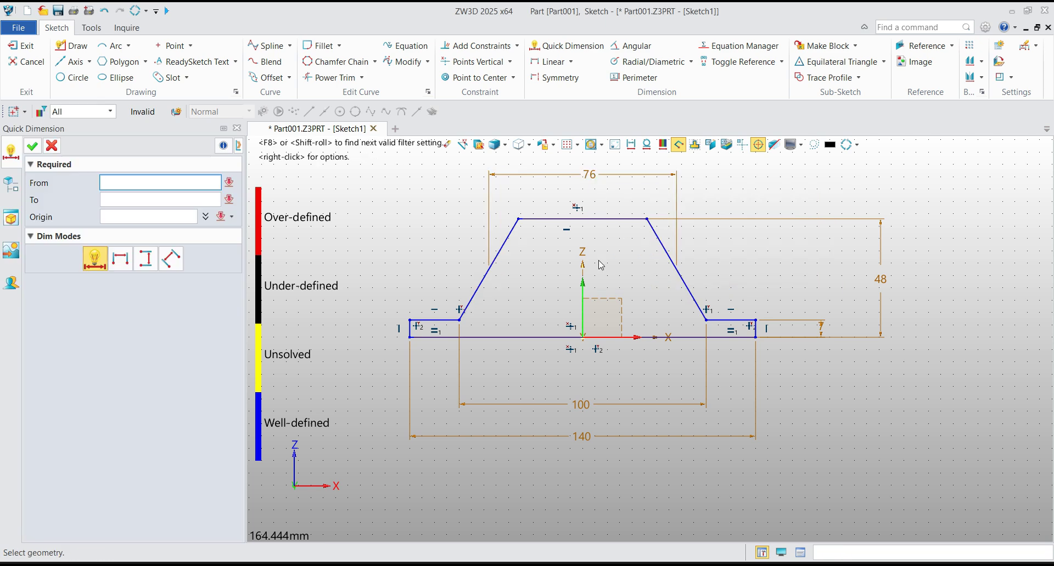
pyautogui.scroll(-1, 605, 269)
pyautogui.scroll(-1, 632, 296)
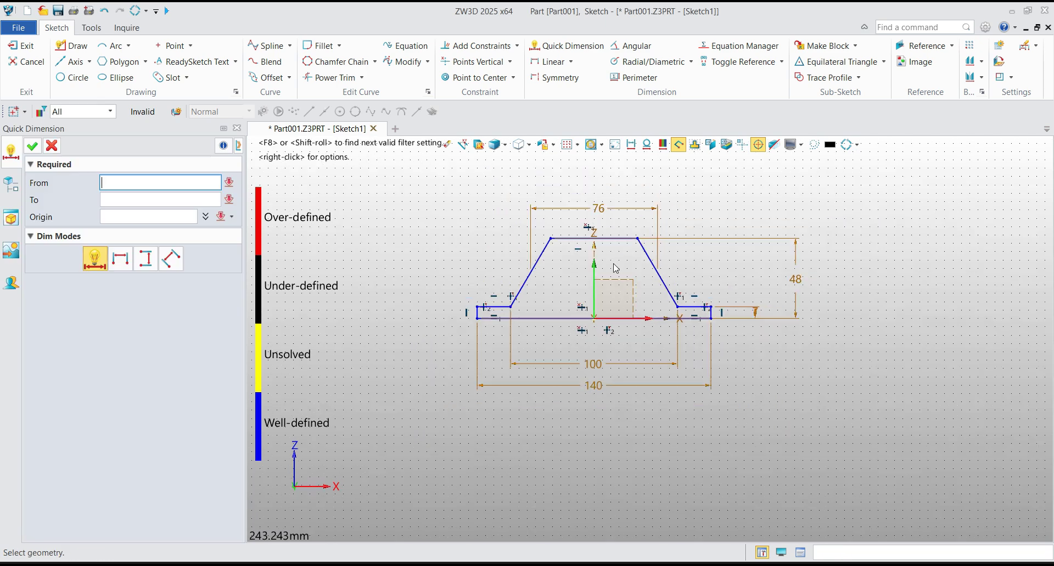
# Move the 48 mm height dimension closer to the profile and place the 76 mm dimension below the base line
pyautogui.scroll(1, 616, 268)
pyautogui.press('Escape')
pyautogui.scroll(2, 618, 266)
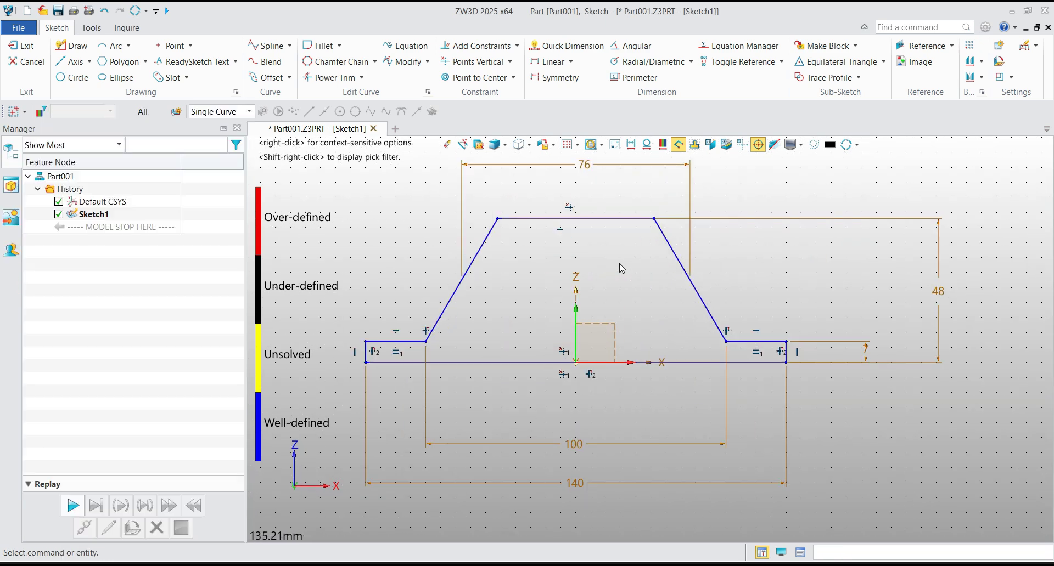
pyautogui.scroll(-1, 619, 265)
pyautogui.moveTo(874, 296); pyautogui.dragTo(837, 282)
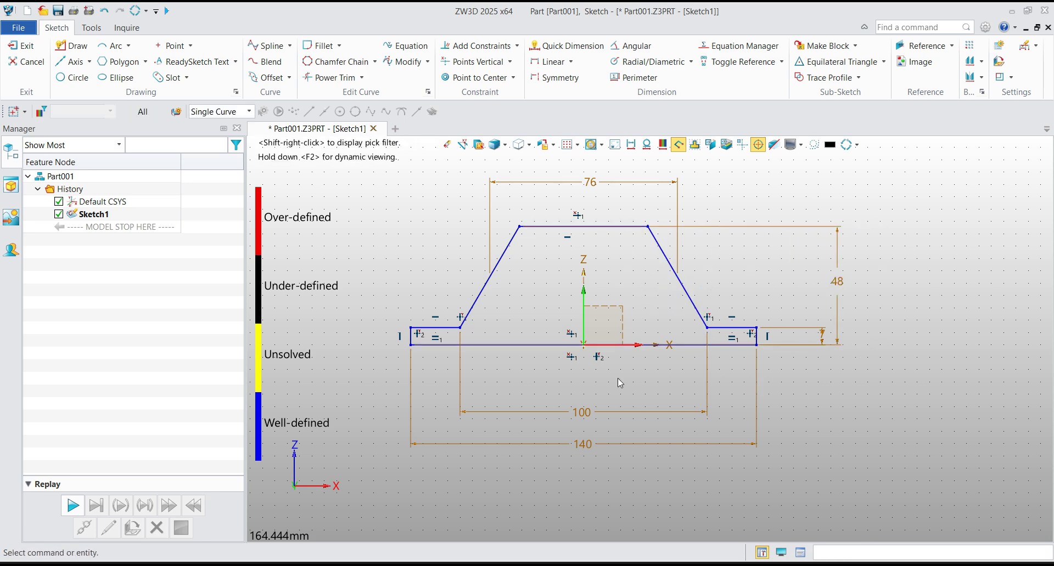
pyautogui.moveTo(620, 382); pyautogui.dragTo(634, 412, button='middle')
pyautogui.click(603, 211)
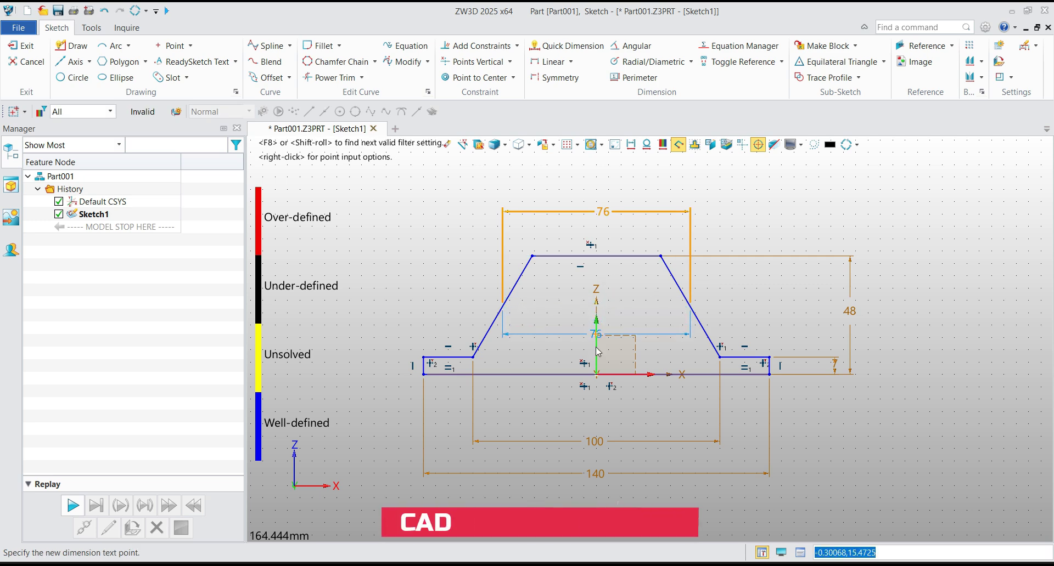
pyautogui.click(598, 415)
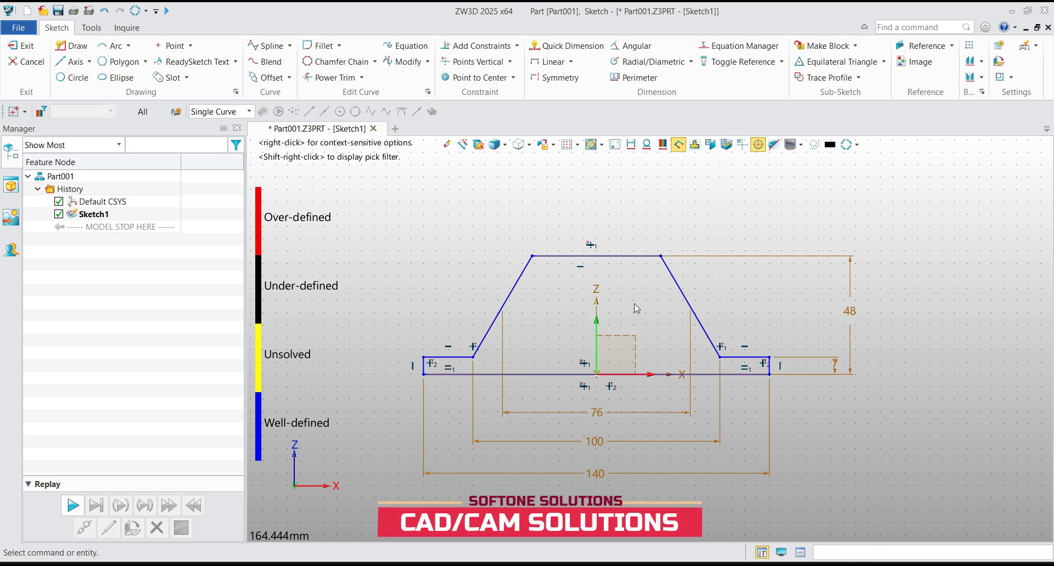
# Draw an open stepped outline on the top line, spanning about 2 to 14 mm right of the Z axis and rising to about 76.5 mm
pyautogui.scroll(2, 598, 222)
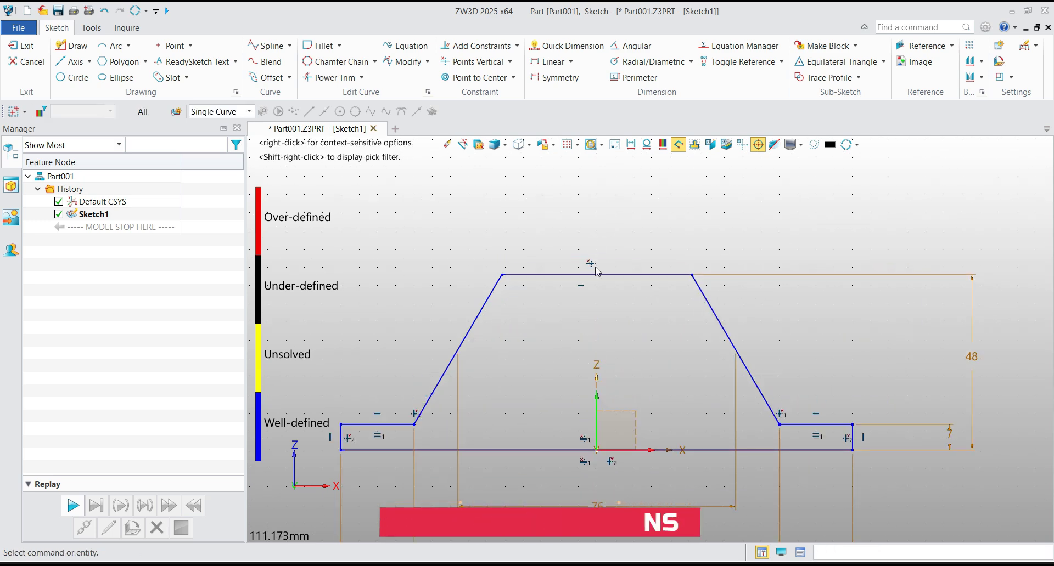
pyautogui.click(73, 45)
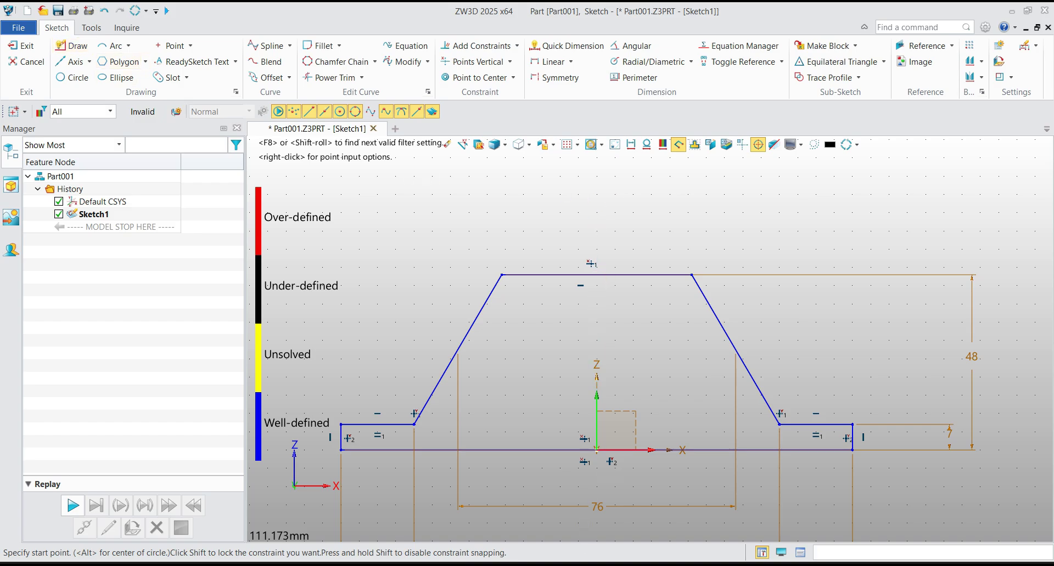
pyautogui.hotkey('alt', 'Tab')
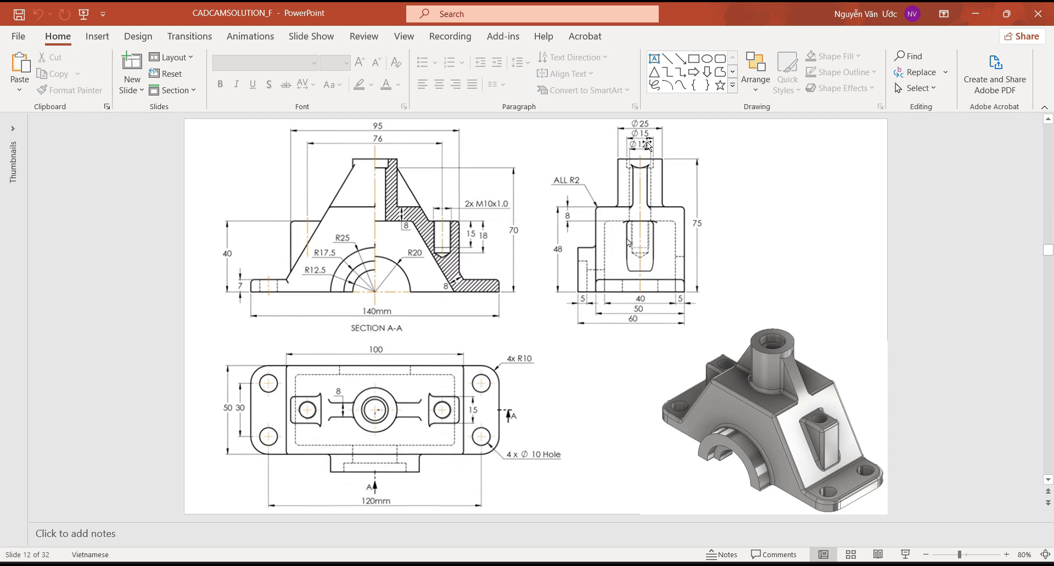
pyautogui.hotkey('alt', 'Tab')
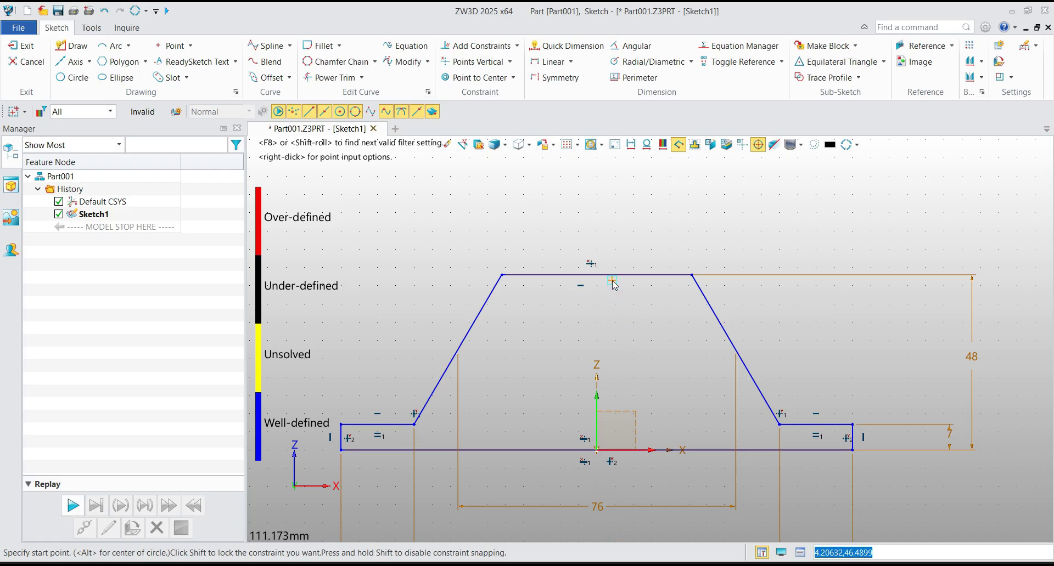
pyautogui.click(648, 275)
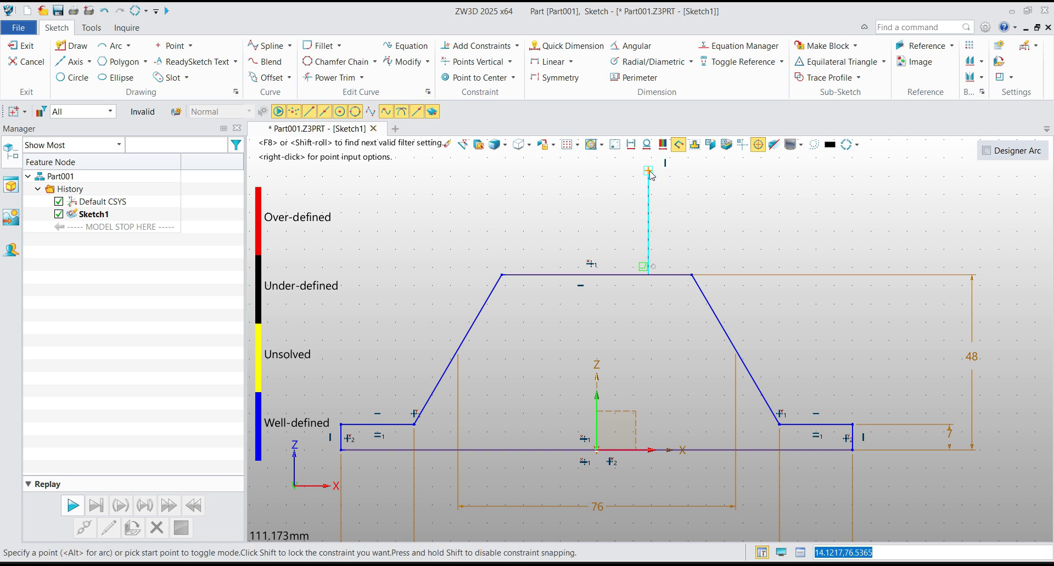
pyautogui.click(648, 171)
pyautogui.click(623, 171)
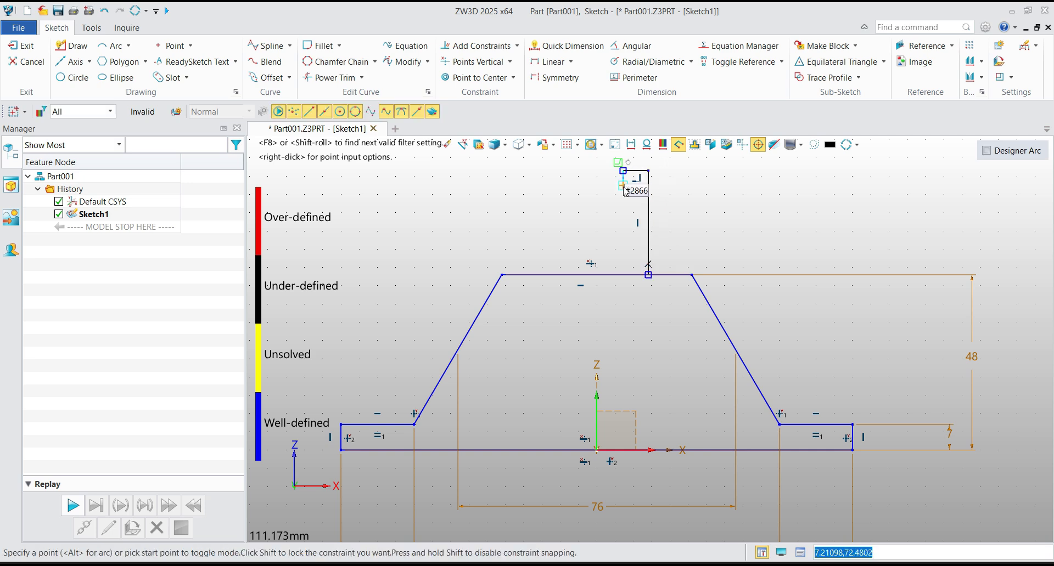
pyautogui.click(623, 189)
pyautogui.click(605, 189)
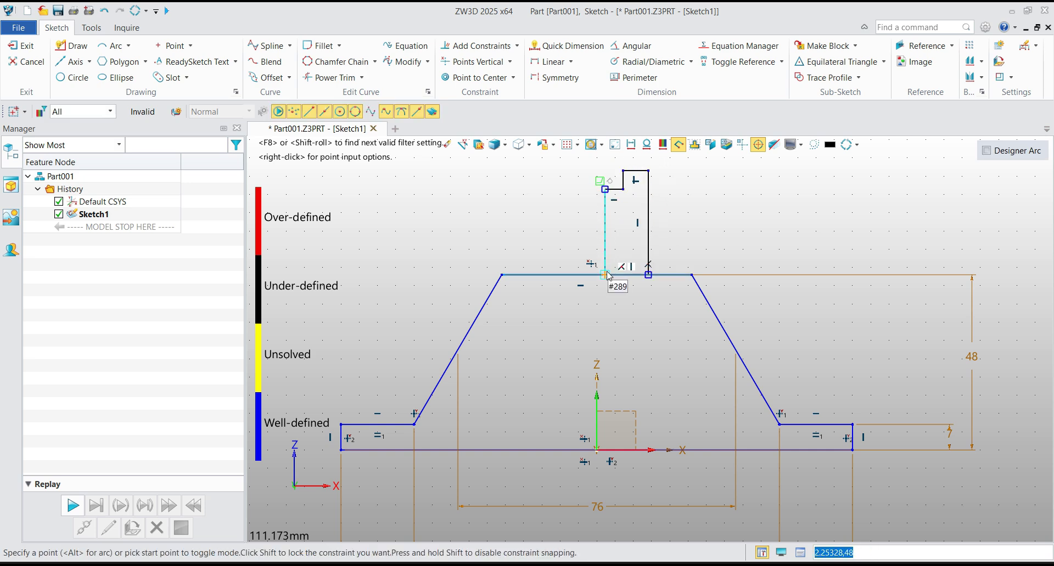
pyautogui.click(604, 275)
pyautogui.middleClick(608, 276)
# Dimension the height of the stepped outline's lower horizontal edge above the base line to 70 mm
pyautogui.scroll(-3, 608, 276)
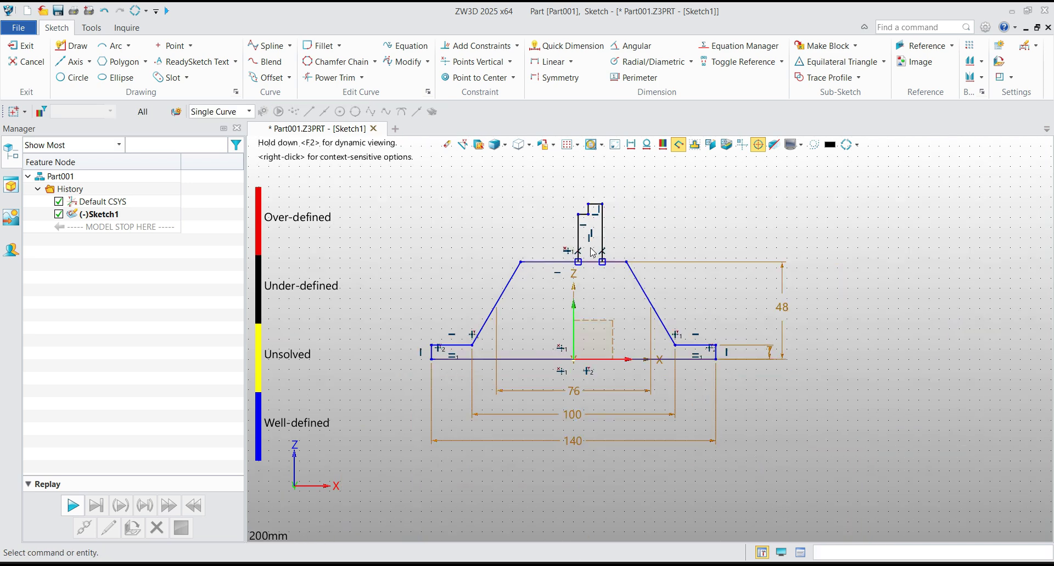
pyautogui.rightClick(676, 223)
pyautogui.click(702, 215)
pyautogui.scroll(2, 581, 278)
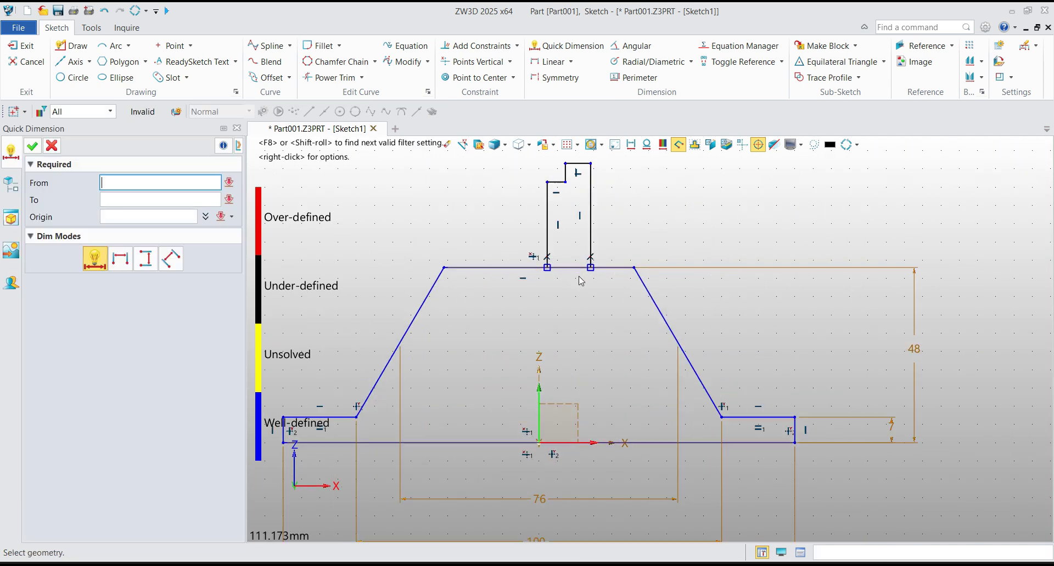
pyautogui.click(556, 182)
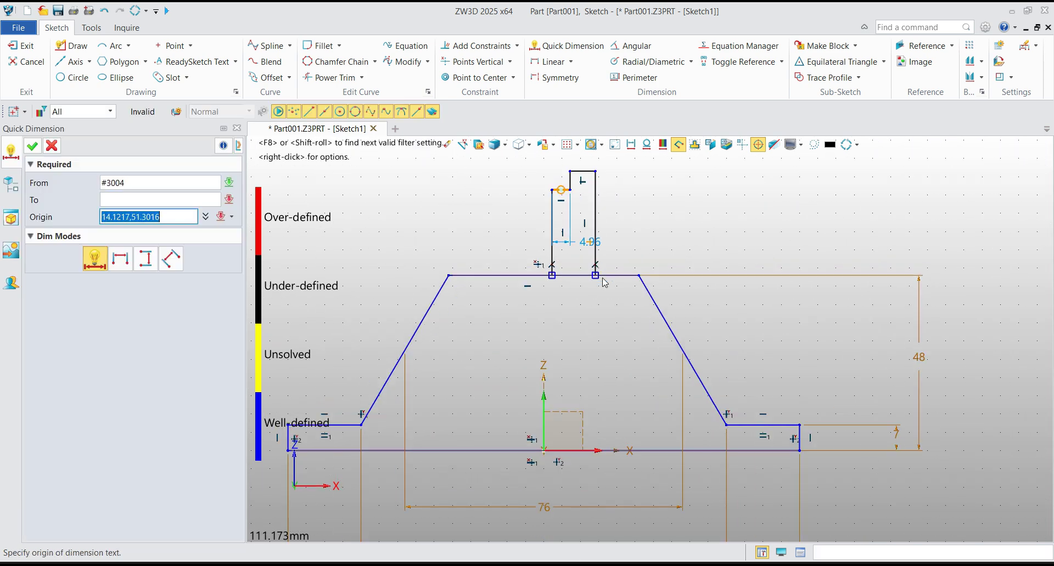
pyautogui.click(604, 420)
pyautogui.click(903, 336)
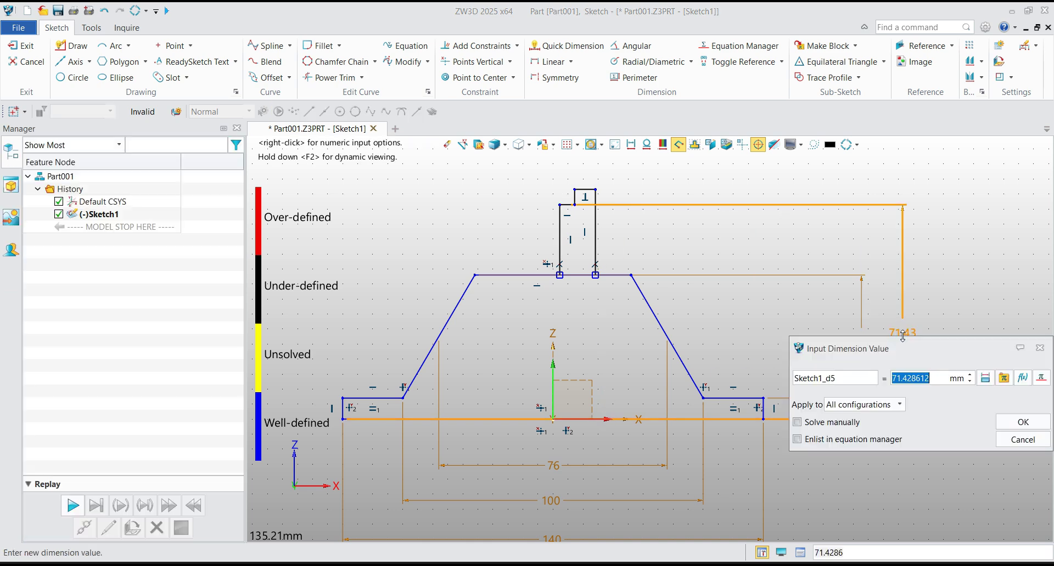
pyautogui.write('70')
pyautogui.press('Return')
# Dimension the height of the stepped outline's uppermost edge above the sketch origin to 75 mm
pyautogui.click(585, 190)
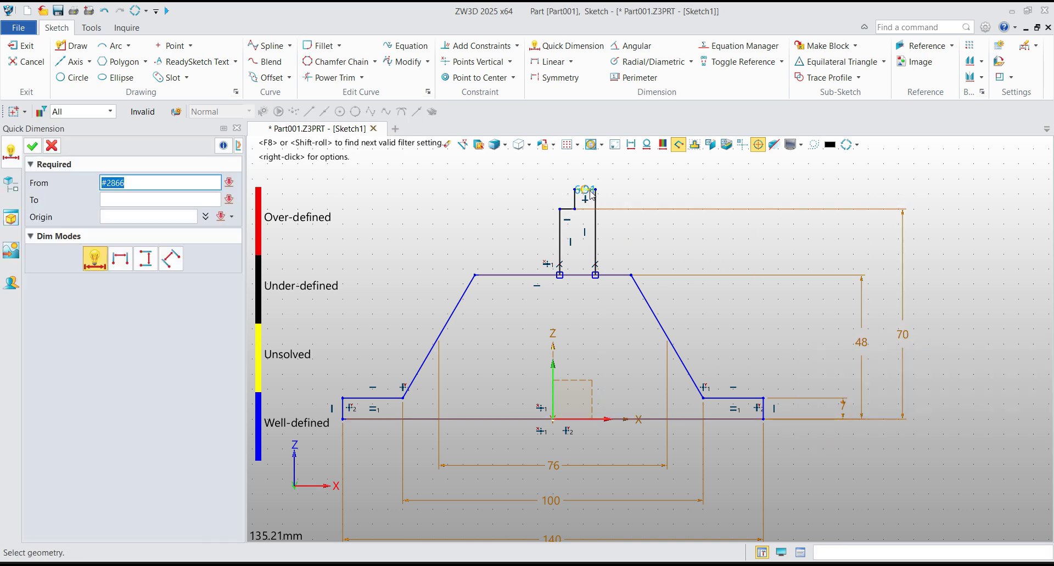
pyautogui.click(552, 419)
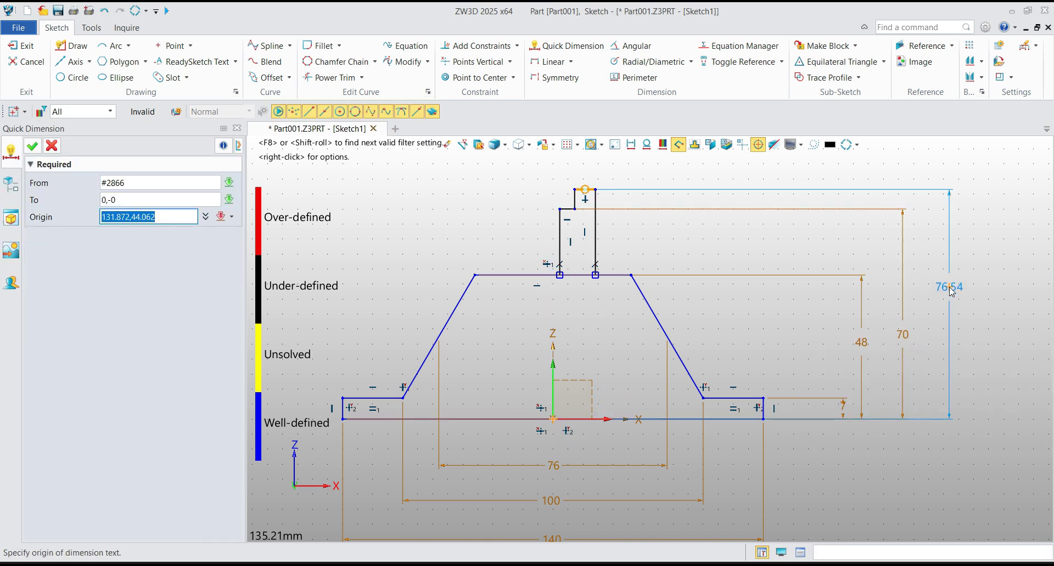
pyautogui.click(949, 286)
pyautogui.write('75')
pyautogui.press('Return')
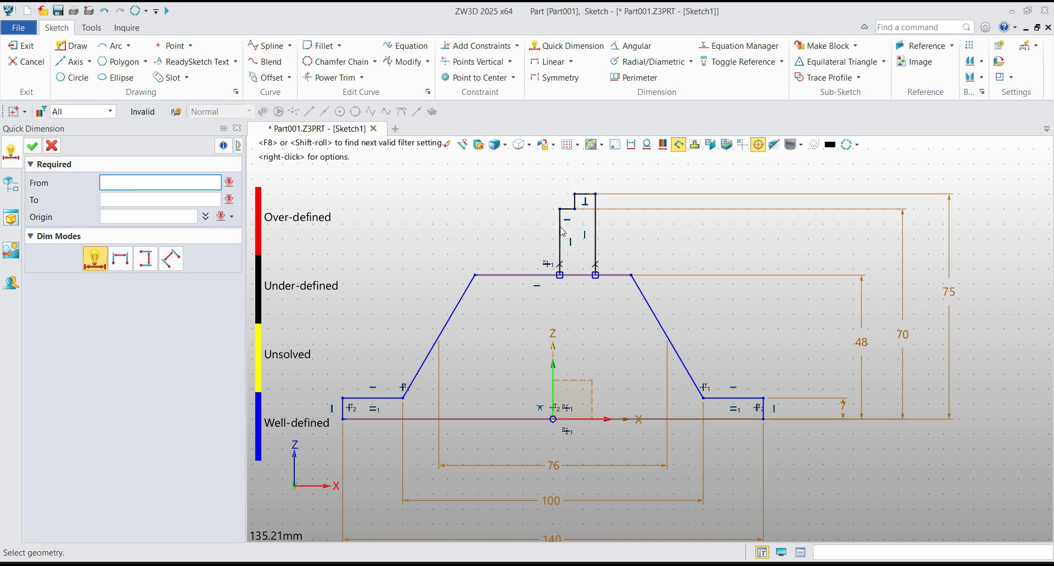
pyautogui.scroll(3, 562, 231)
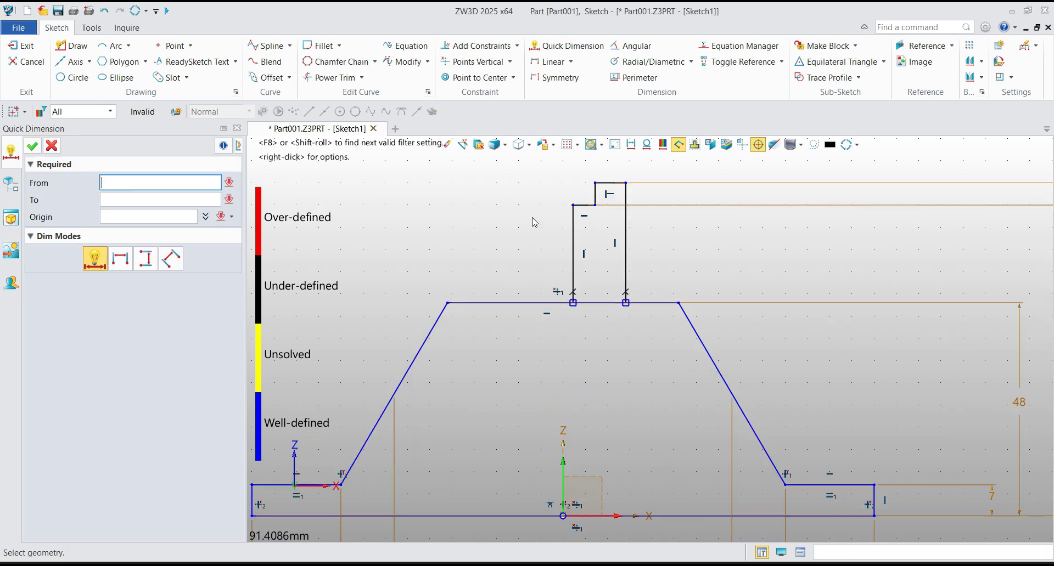
pyautogui.click(575, 266)
pyautogui.click(567, 530)
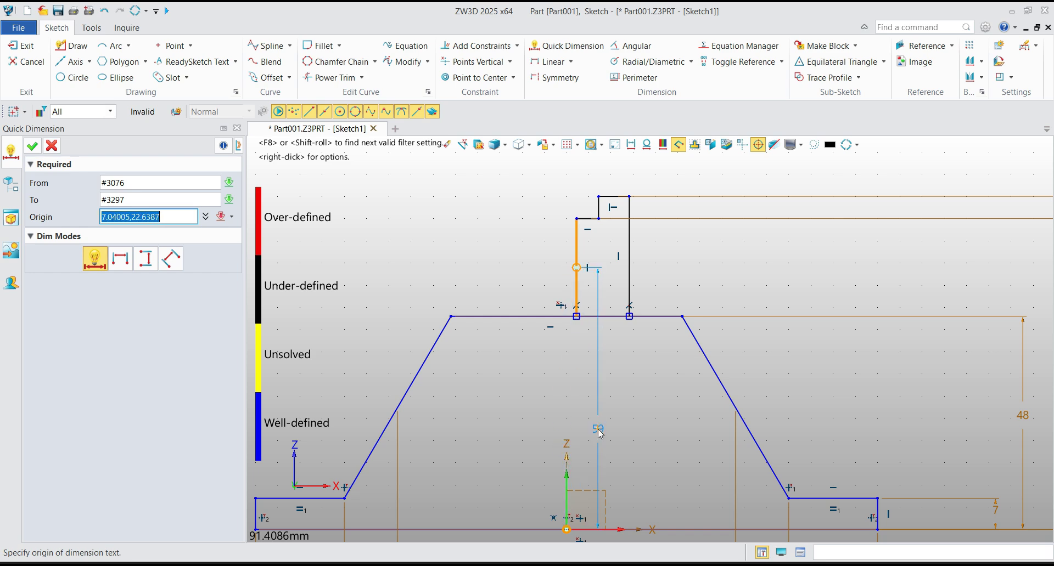
pyautogui.press('Escape')
# Dimension the horizontal distance from the sketch origin to the stepped outline's long inner vertical line to 6 mm
pyautogui.scroll(-3, 609, 357)
pyautogui.scroll(2, 630, 251)
pyautogui.rightClick(651, 262)
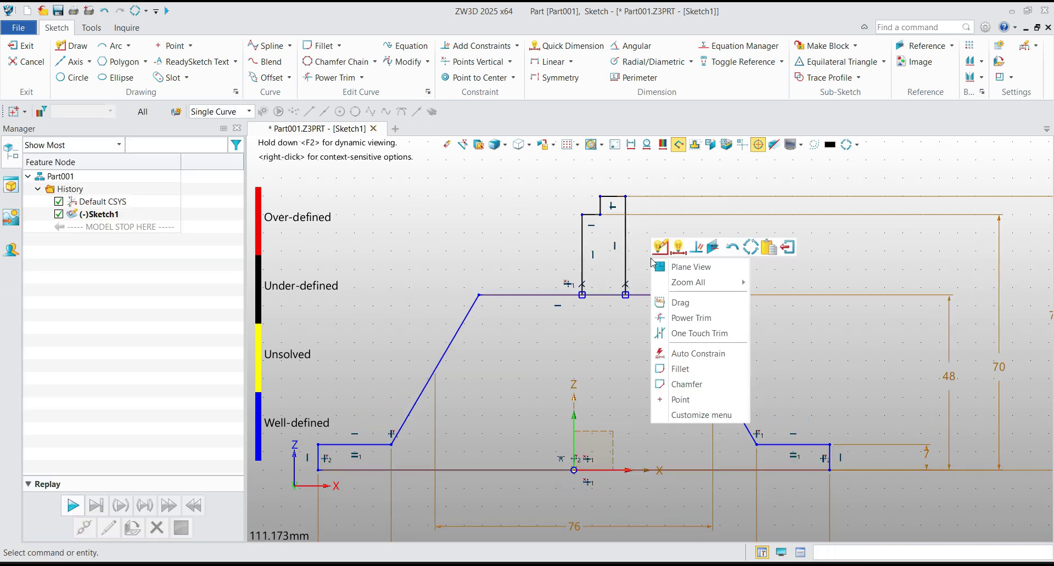
pyautogui.click(678, 247)
pyautogui.click(574, 469)
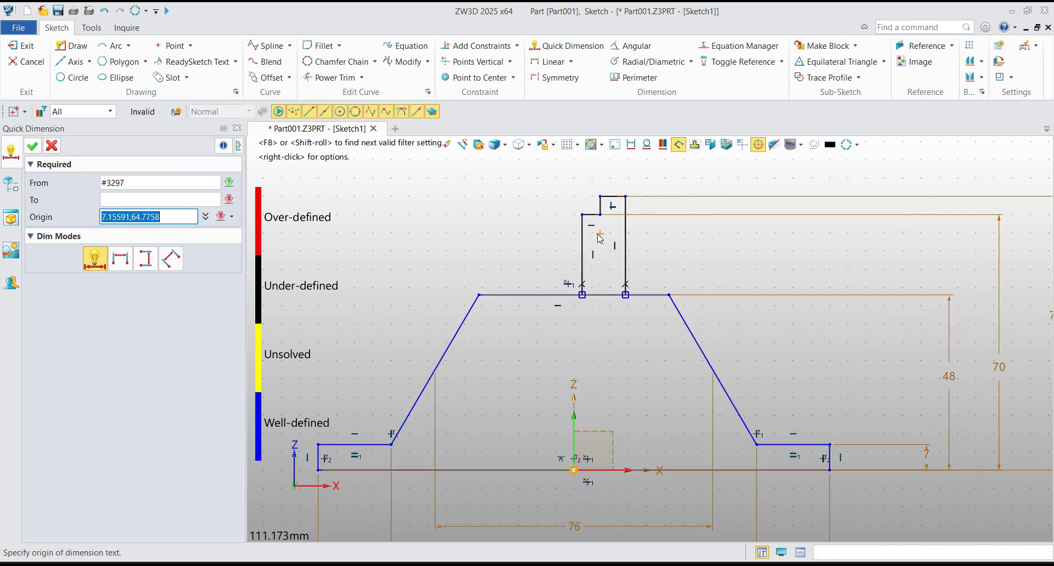
pyautogui.click(582, 237)
pyautogui.click(503, 233)
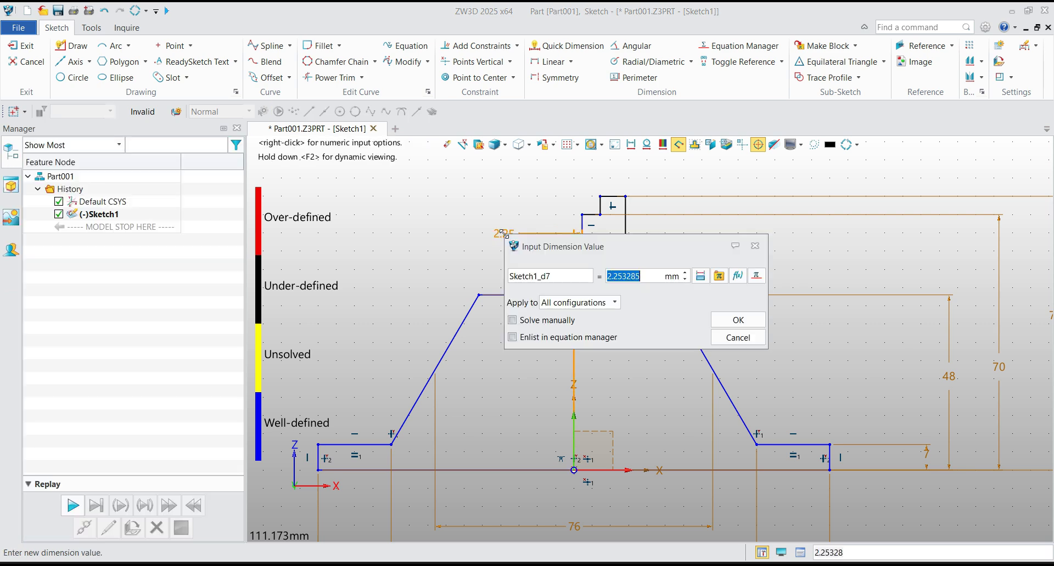
pyautogui.write('6')
pyautogui.press('Return')
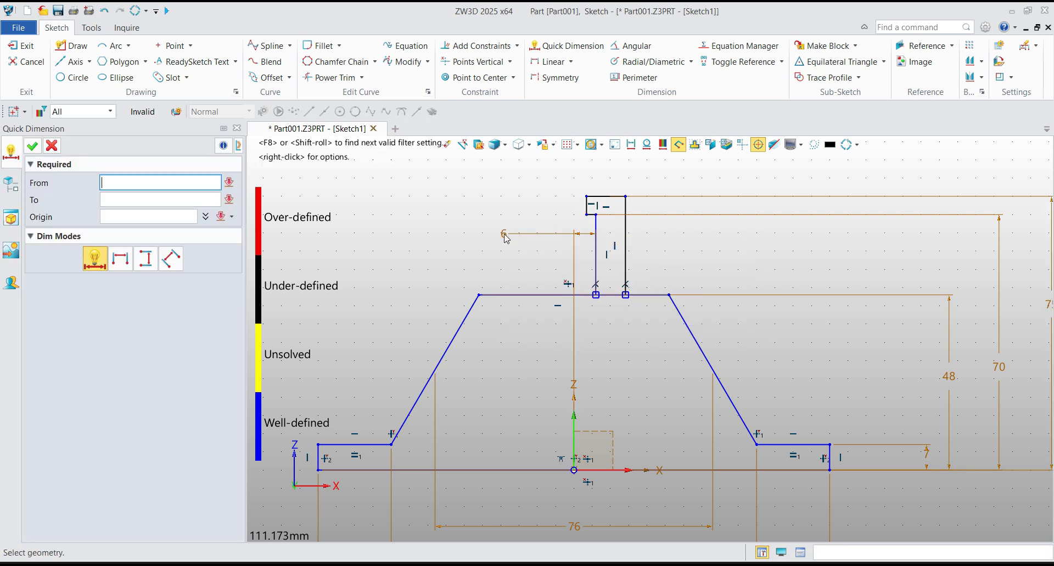
# Dimension the horizontal distance from the vertical axis to the outline's short vertical step edge to 7.5 mm
pyautogui.scroll(1, 561, 219)
pyautogui.click(591, 203)
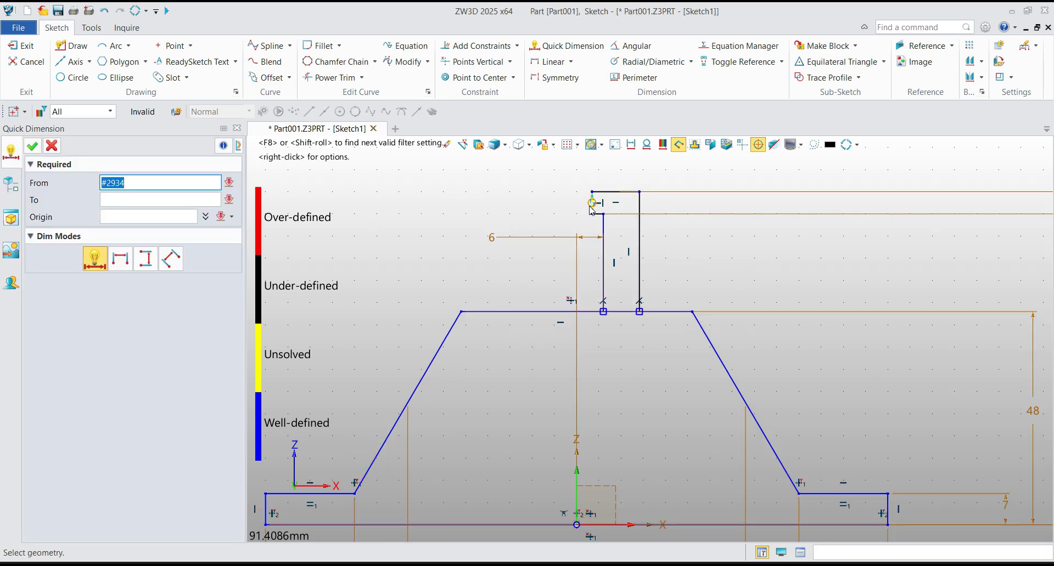
pyautogui.click(577, 514)
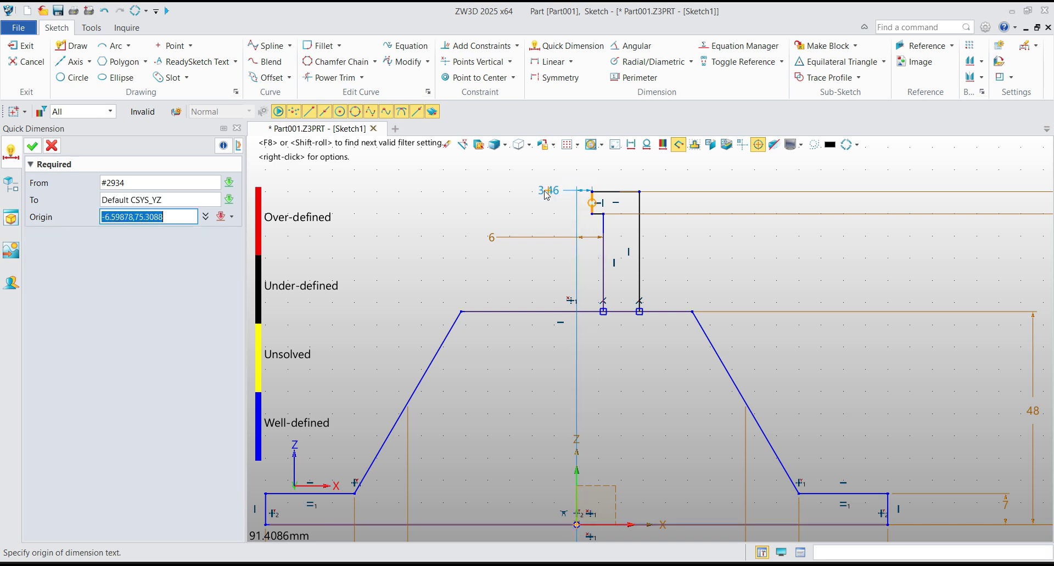
pyautogui.click(492, 207)
pyautogui.write('7.5')
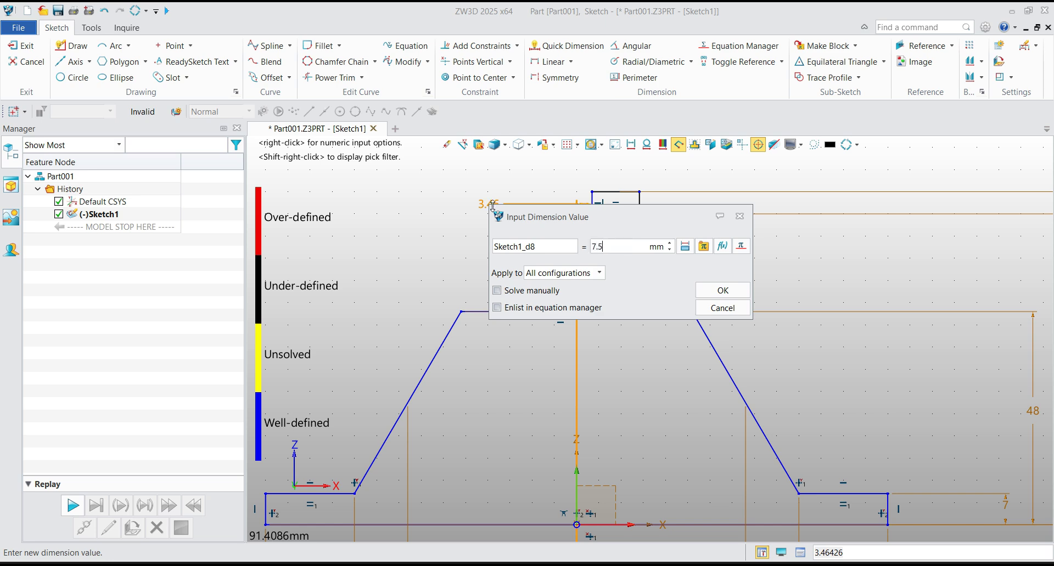
pyautogui.press('Return')
# Dimension the horizontal distance from the vertical axis to the outline's outer vertical line to 12.5 mm and finish dimensioning
pyautogui.click(637, 214)
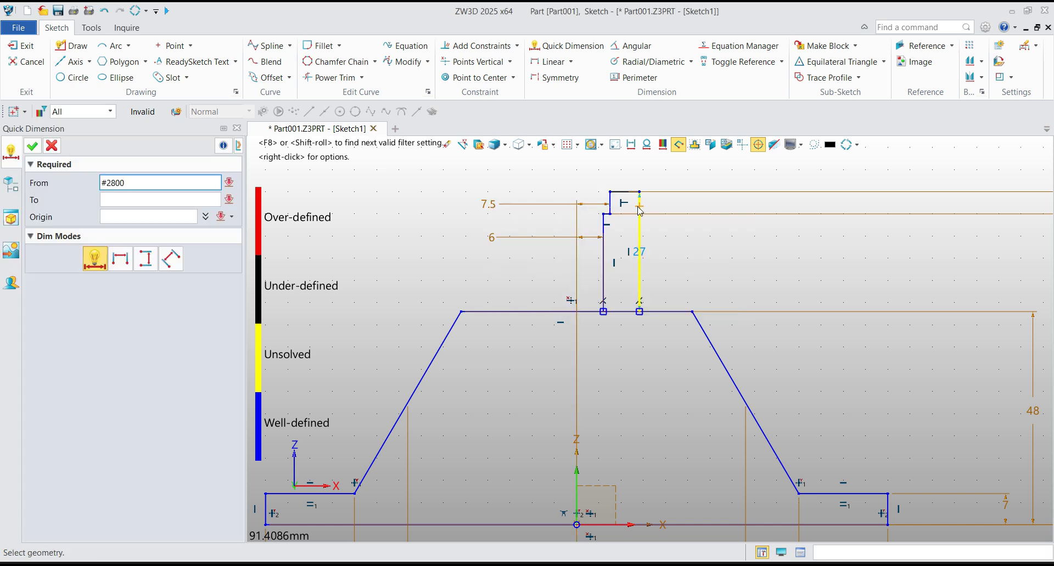
pyautogui.click(577, 357)
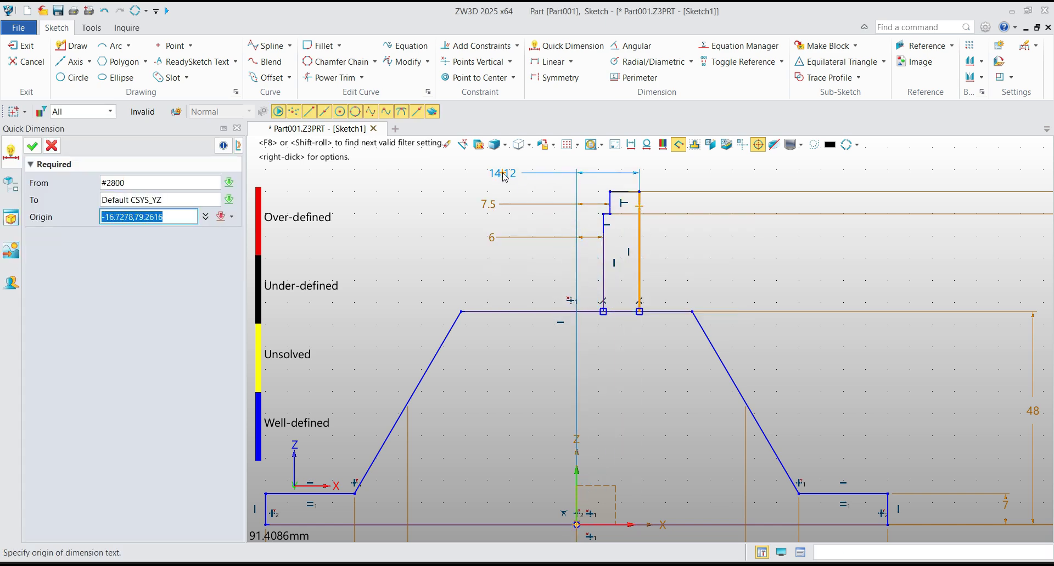
pyautogui.click(504, 172)
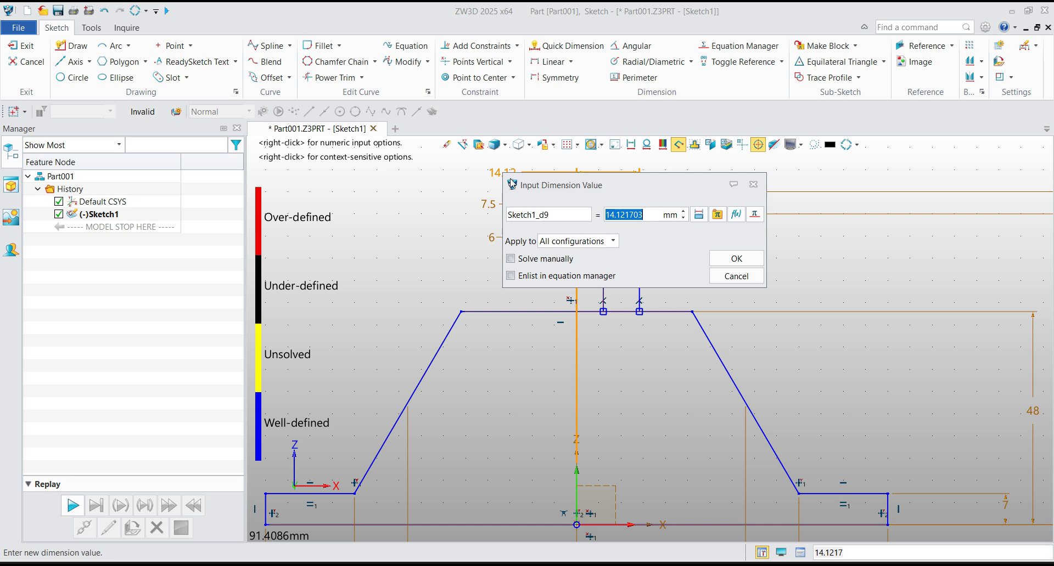
pyautogui.write('12.5')
pyautogui.press('Return')
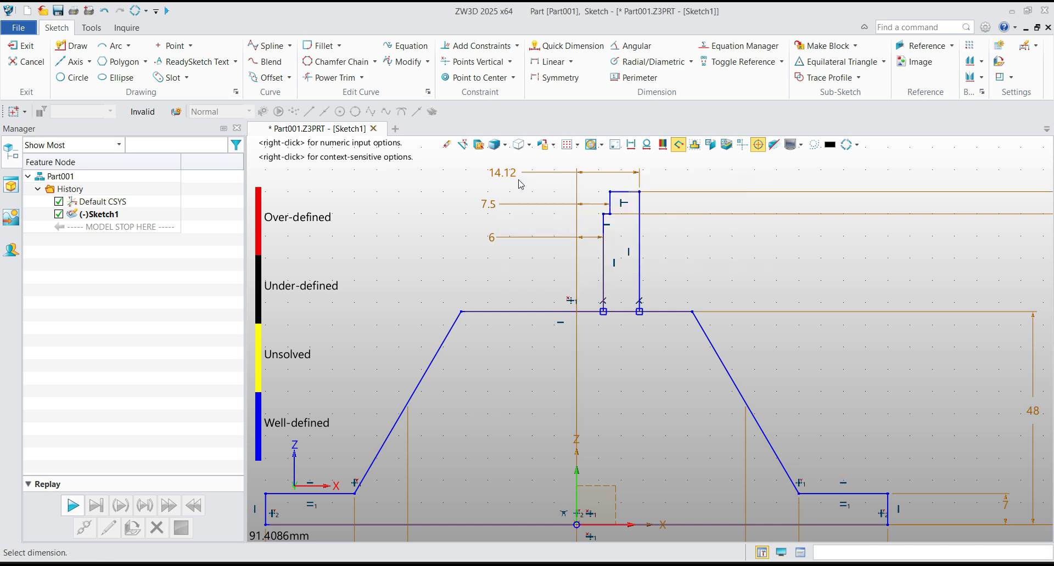
pyautogui.scroll(-3, 549, 269)
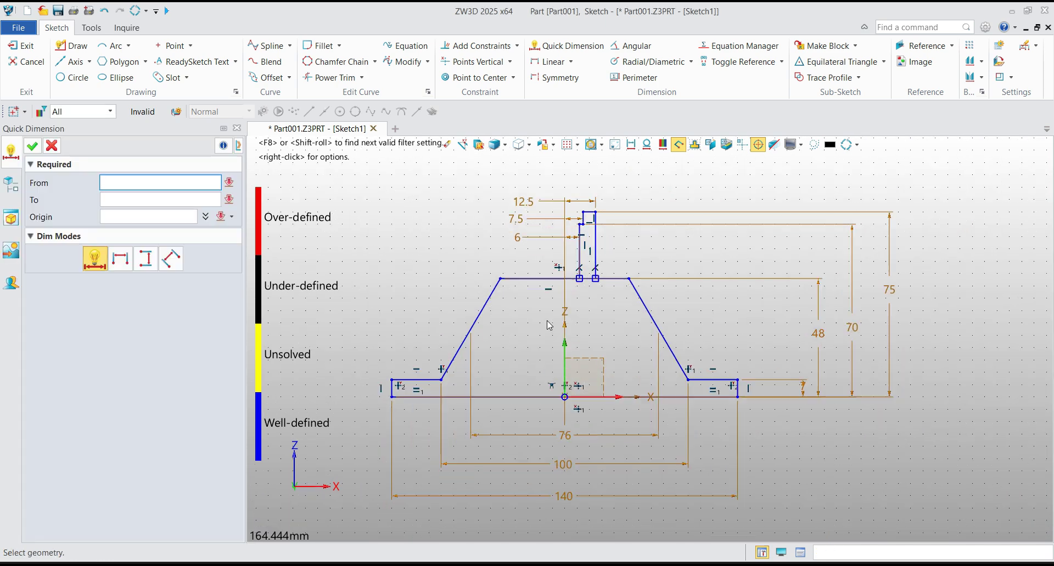
pyautogui.middleClick(528, 328)
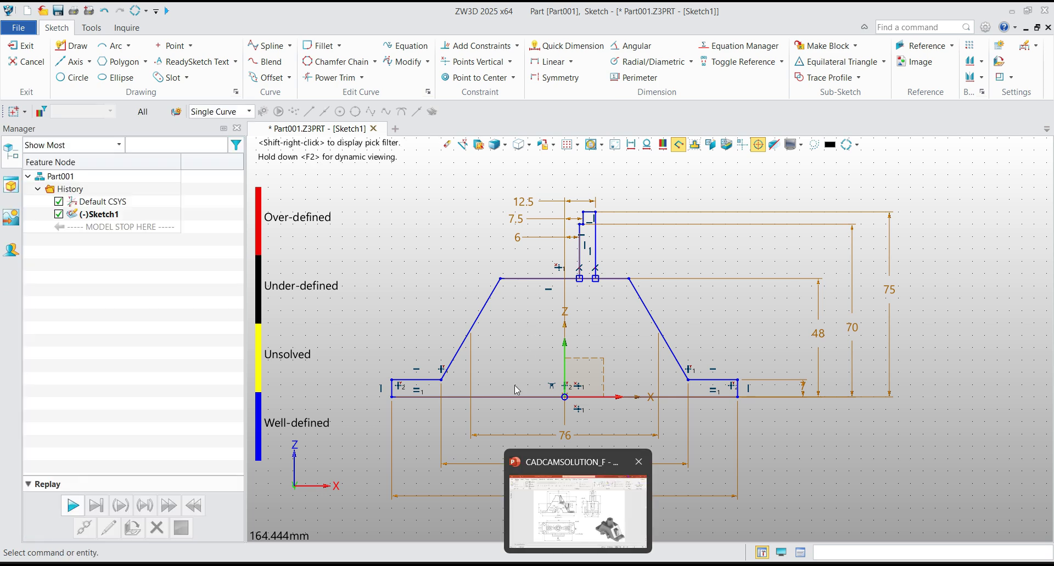
# Draw an inner trapezoidal outline inside the hat profile, with sides parallel to the outer slopes and both ends on the base line
pyautogui.scroll(1, 483, 357)
pyautogui.click(72, 46)
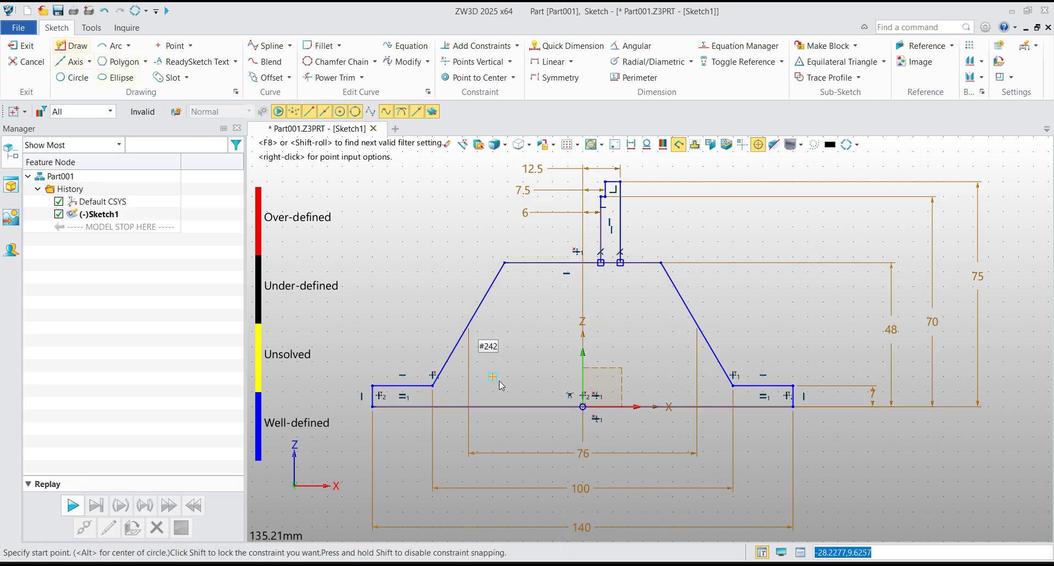
pyautogui.click(457, 407)
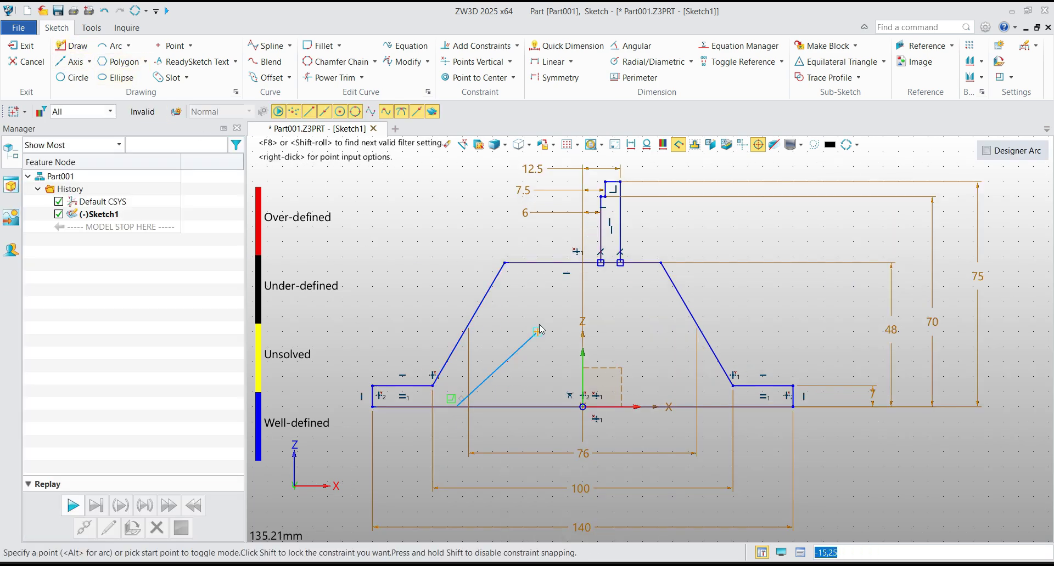
pyautogui.click(522, 295)
pyautogui.click(683, 369)
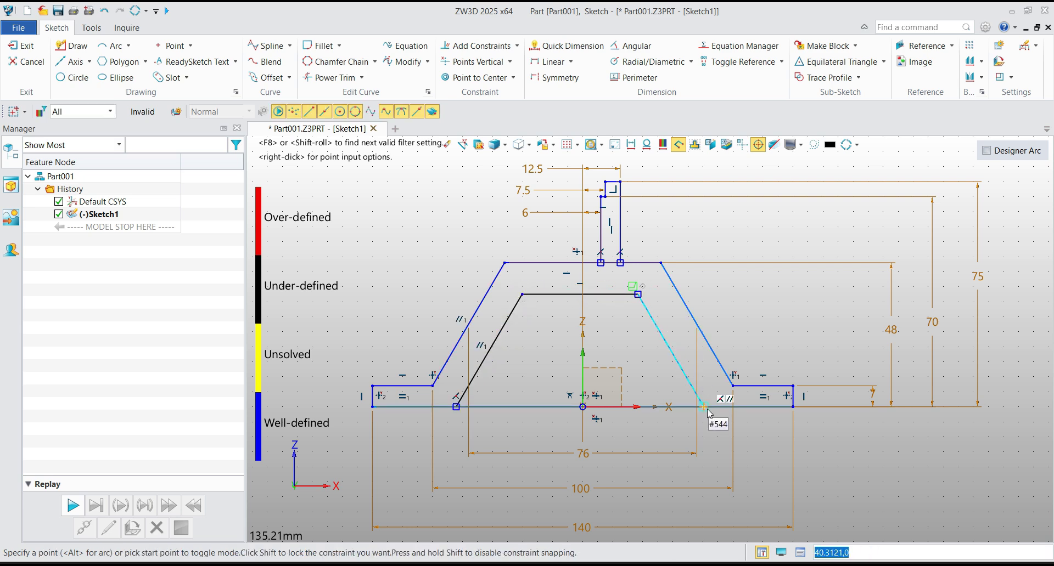
pyautogui.click(706, 409)
pyautogui.middleClick(708, 412)
# Dimension the gap between the inner and outer sloped lines on the +X side to 8 mm
pyautogui.rightClick(755, 335)
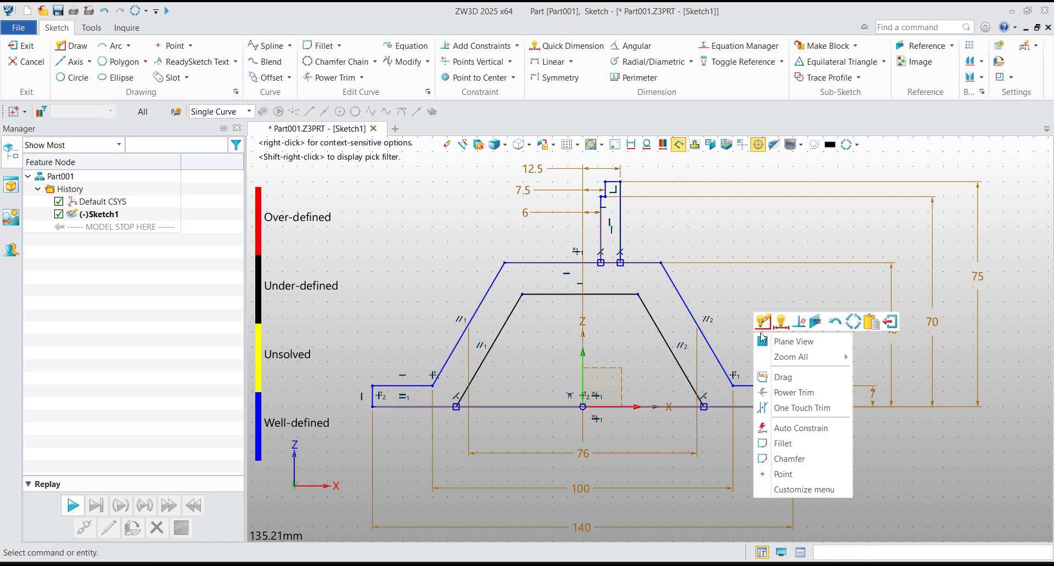
pyautogui.click(766, 321)
pyautogui.click(679, 360)
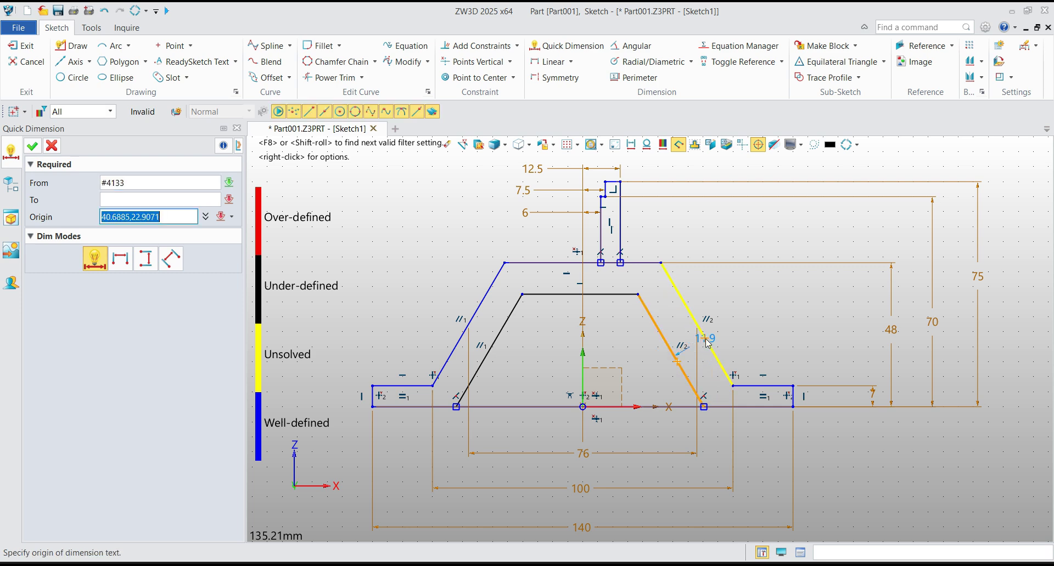
pyautogui.click(695, 321)
pyautogui.click(679, 326)
pyautogui.write('89707')
pyautogui.press('Return')
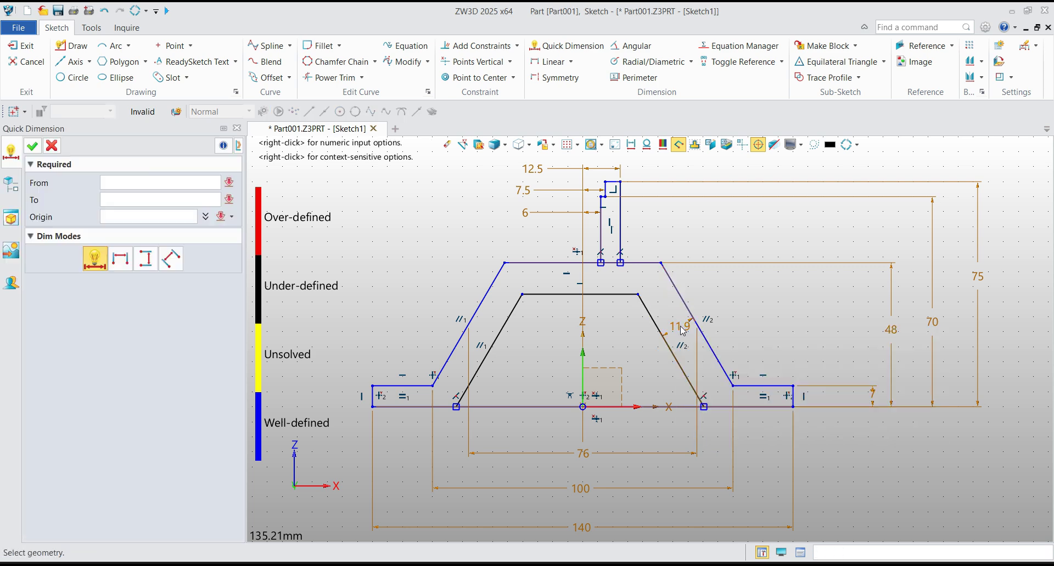
# Dimension the gap between the inner outline's horizontal edge and the hat profile's uppermost horizontal edge to 8 mm
pyautogui.click(597, 299)
pyautogui.click(569, 263)
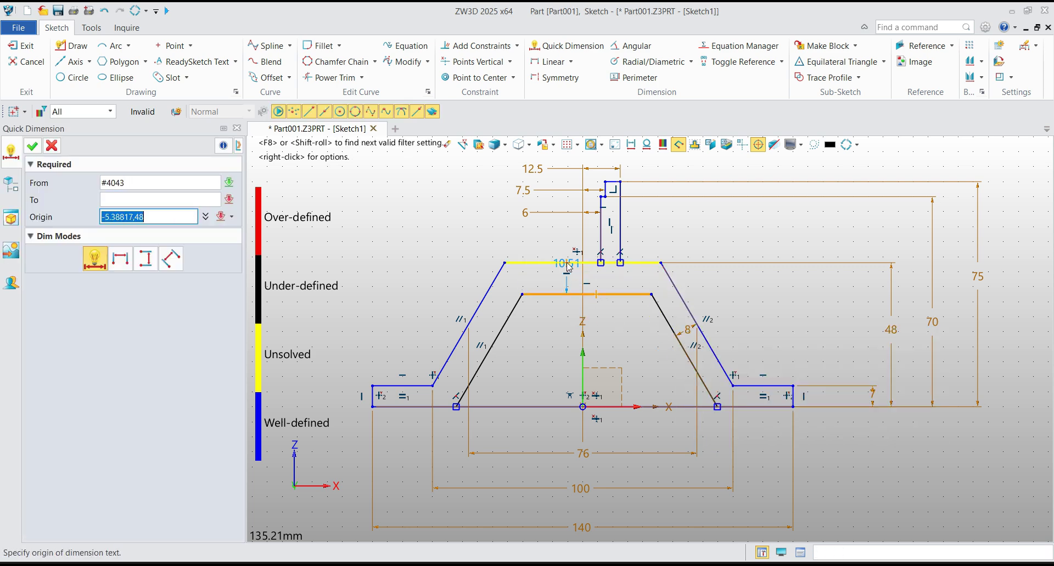
pyautogui.click(550, 278)
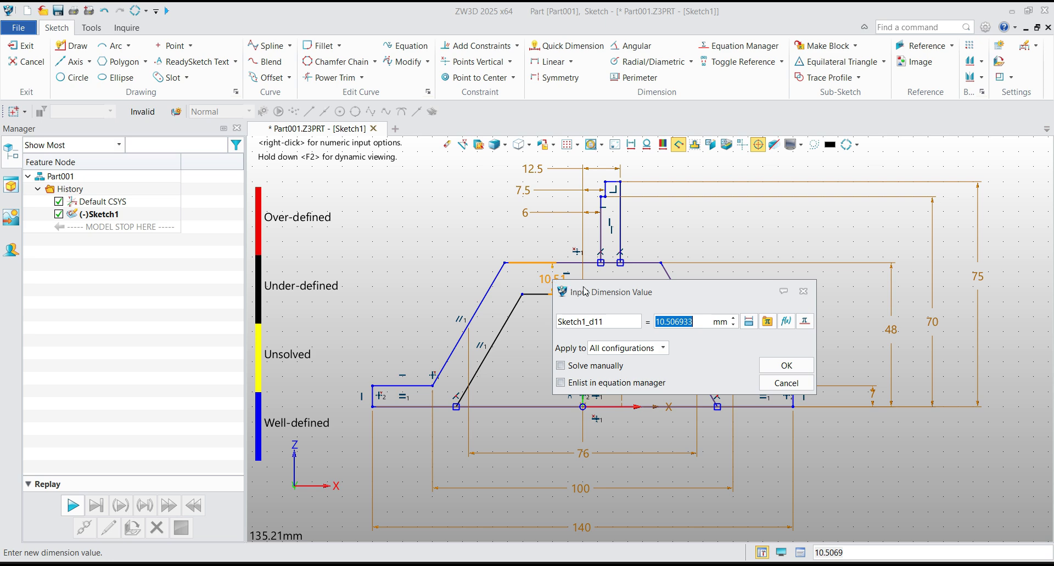
pyautogui.write('8')
pyautogui.press('Return')
# Dimension the gap between the inner and outer sloped lines on the -X side to 8 mm and finish dimensioning
pyautogui.click(494, 341)
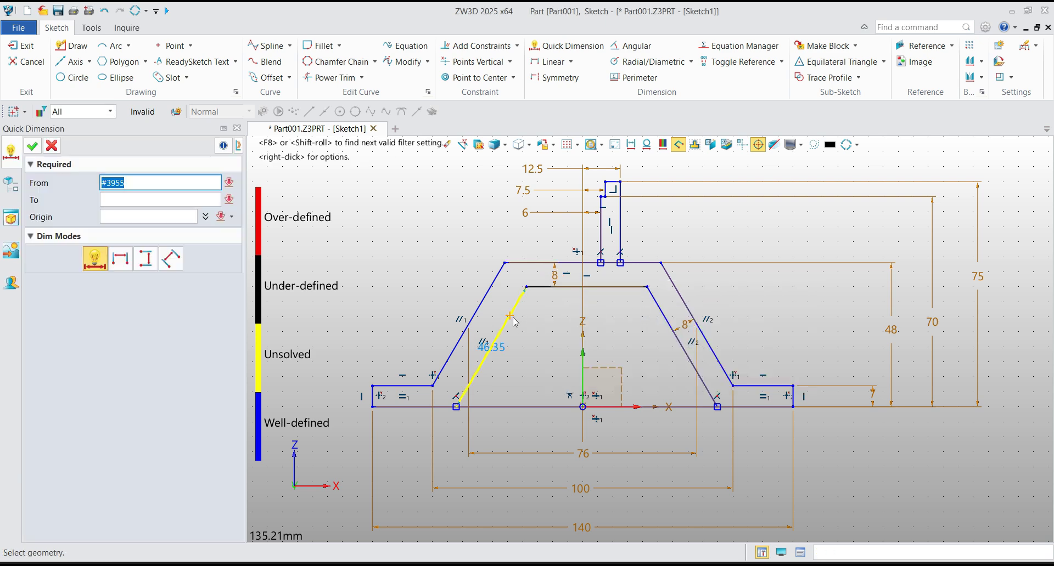
pyautogui.click(482, 307)
pyautogui.click(491, 311)
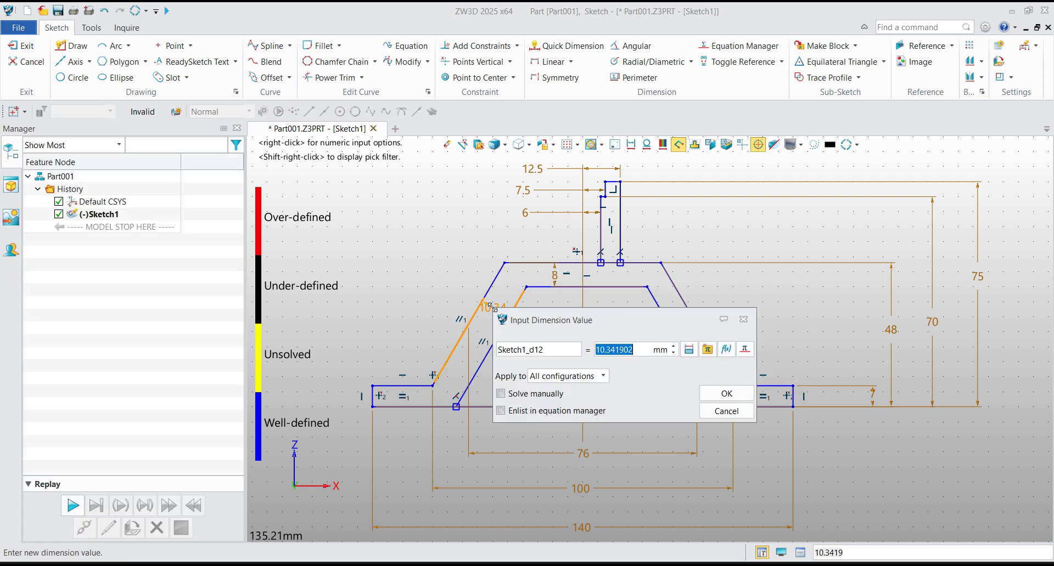
pyautogui.write('8')
pyautogui.press('Return')
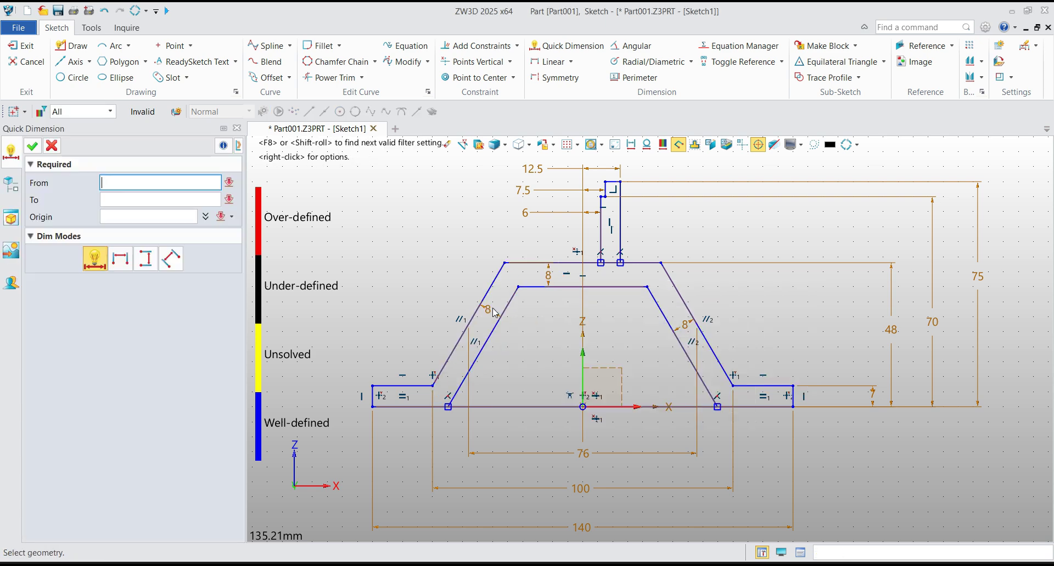
pyautogui.click(32, 145)
pyautogui.scroll(-2, 710, 304)
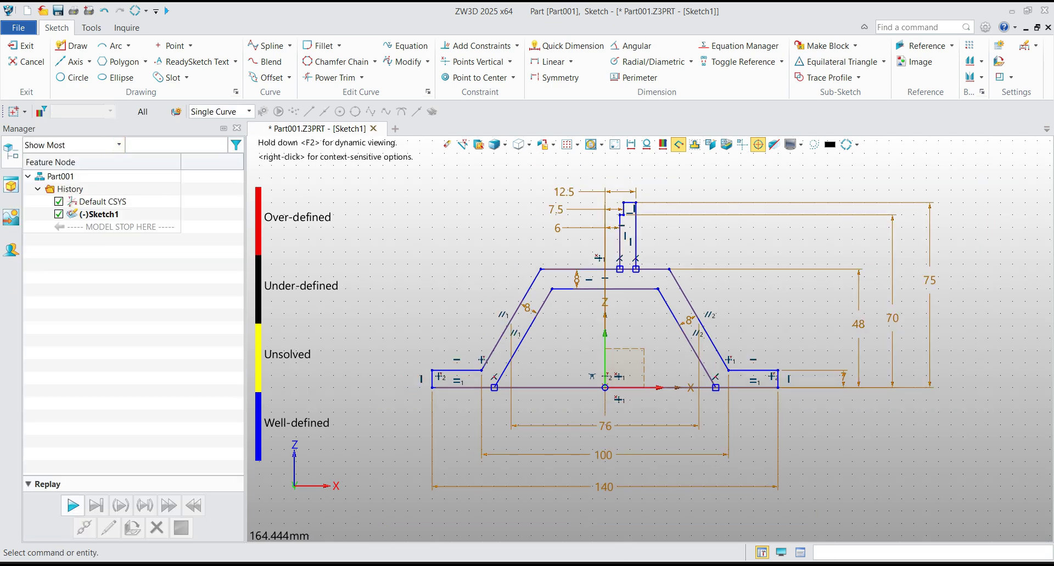
# Check the reference drawing in PowerPoint, return to ZW3D and draw a 25 mm diameter circle centred on the sketch origin
pyautogui.hotkey('alt', 'Tab')
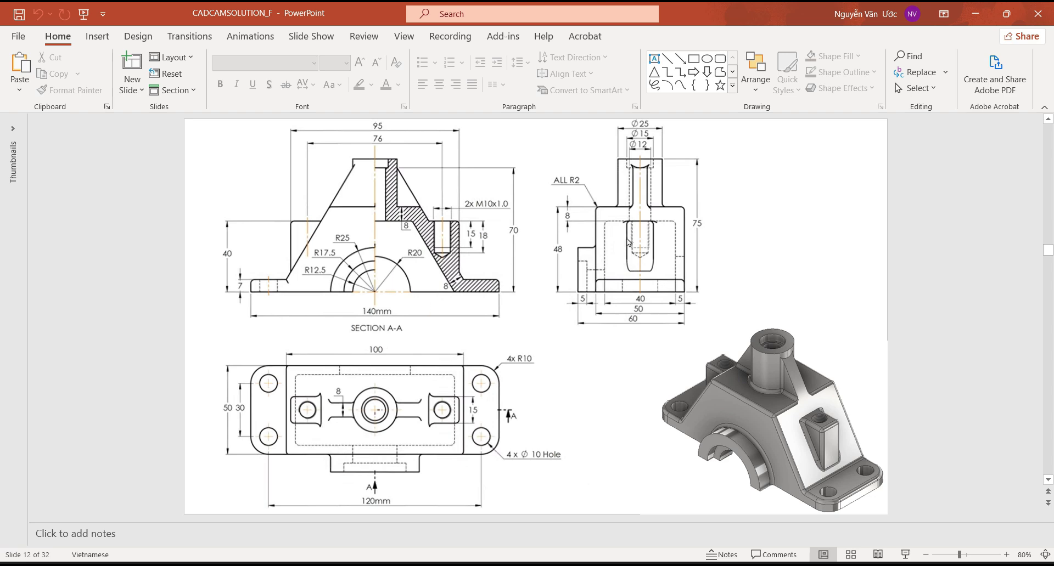
pyautogui.hotkey('alt', 'Tab')
pyautogui.click(74, 78)
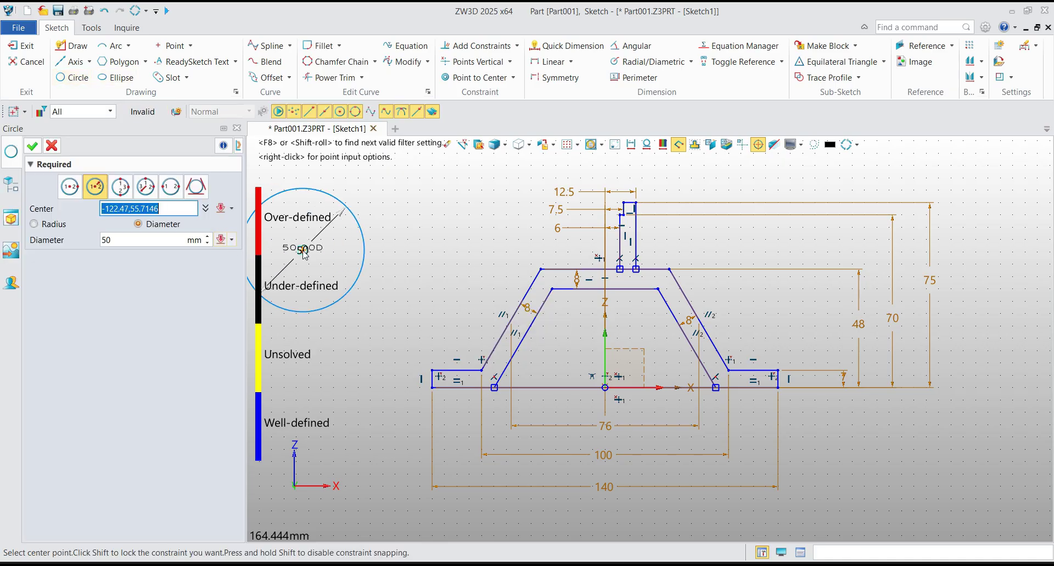
pyautogui.write('25')
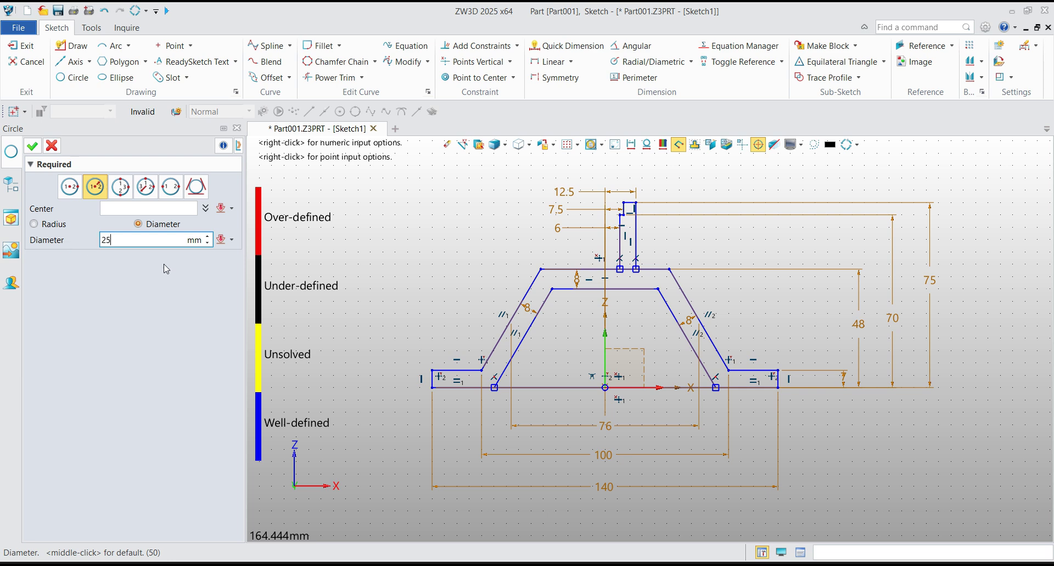
pyautogui.press('Return')
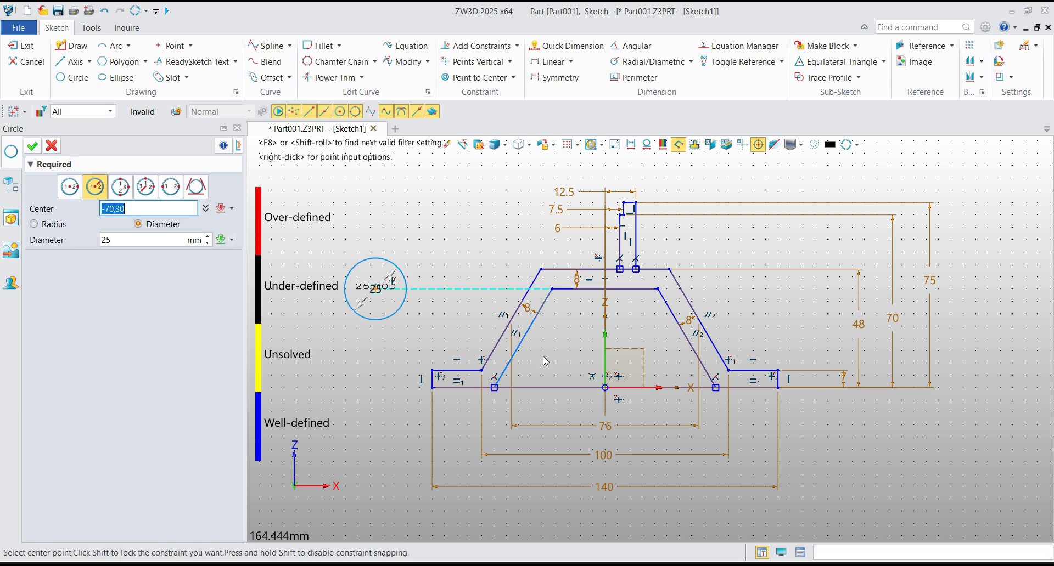
pyautogui.click(604, 388)
pyautogui.click(32, 145)
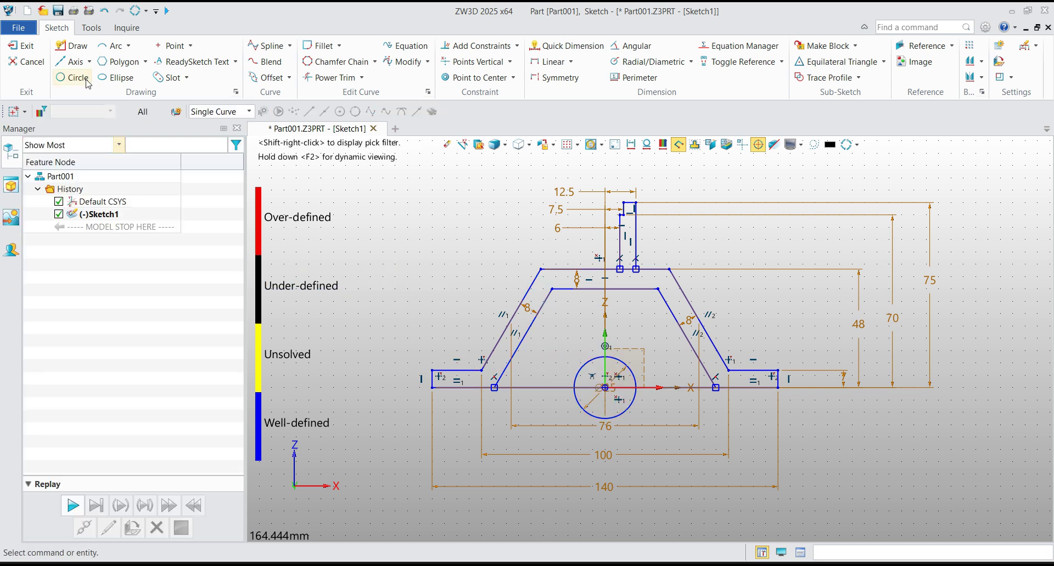
# Draw a concentric 40 mm diameter circle centred on the sketch origin
pyautogui.click(73, 78)
pyautogui.click(110, 245)
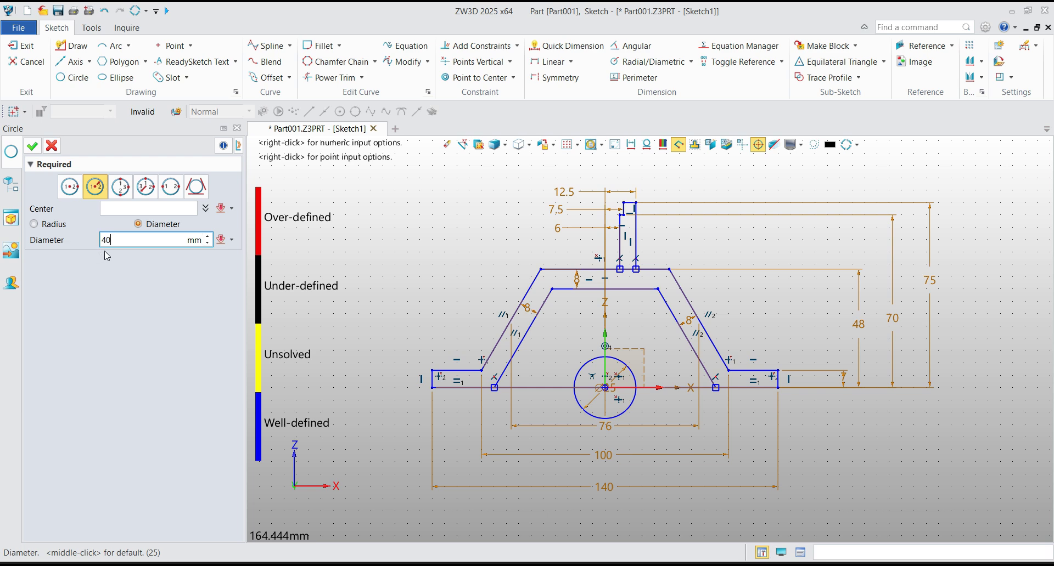
pyautogui.write('40')
pyautogui.press('Return')
pyautogui.click(604, 387)
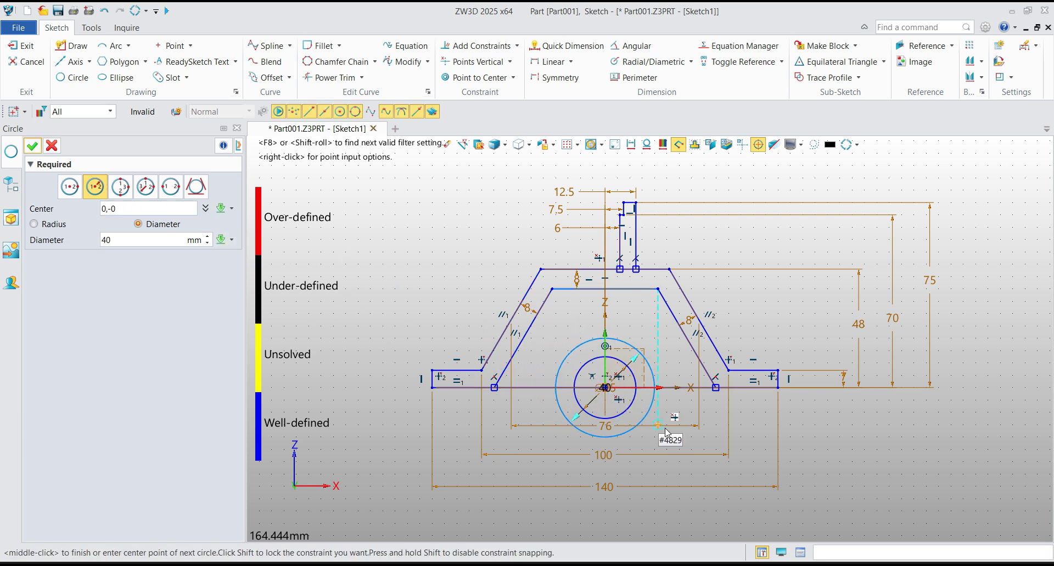
pyautogui.click(32, 146)
# Move the 40 mm and 25 mm diameter dimension labels out of the circles to clear spots below them
pyautogui.scroll(1, 586, 441)
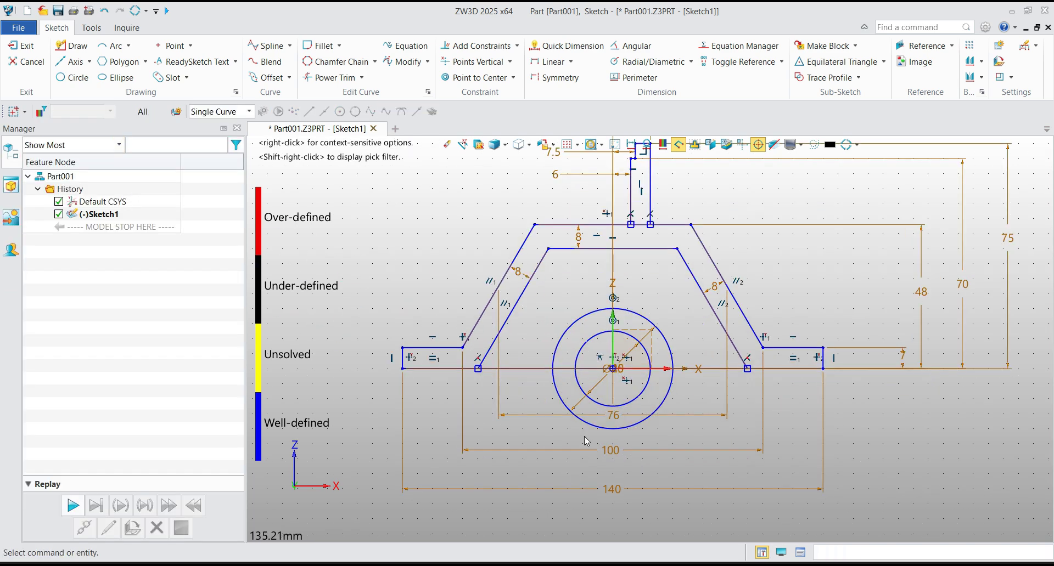
pyautogui.moveTo(577, 412); pyautogui.dragTo(546, 440)
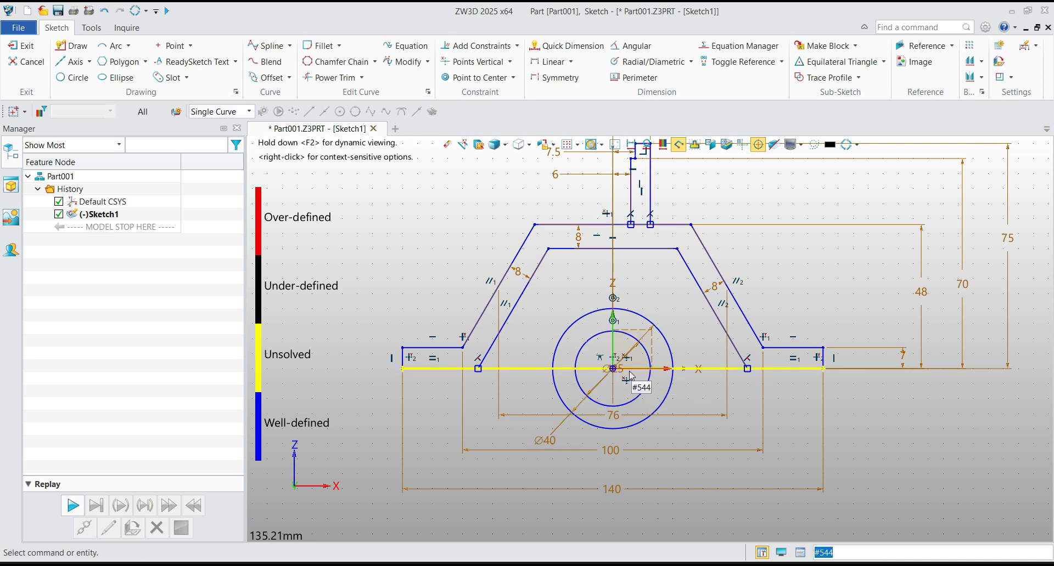
pyautogui.moveTo(617, 370); pyautogui.dragTo(676, 442)
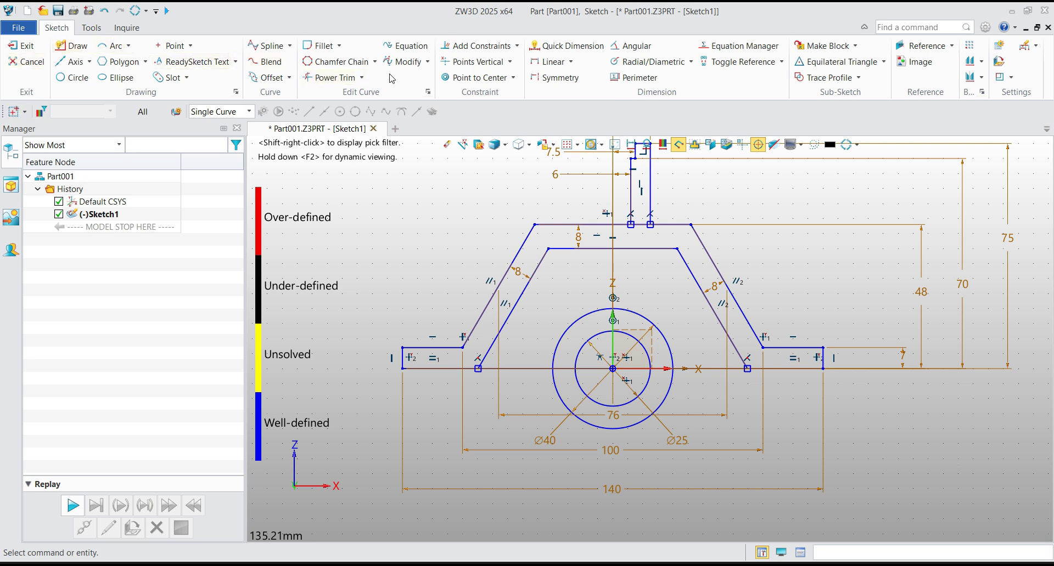
# Trim away the halves of both circles below the base line with Power Trim and exit the sketch
pyautogui.click(333, 78)
pyautogui.moveTo(651, 395); pyautogui.dragTo(530, 392)
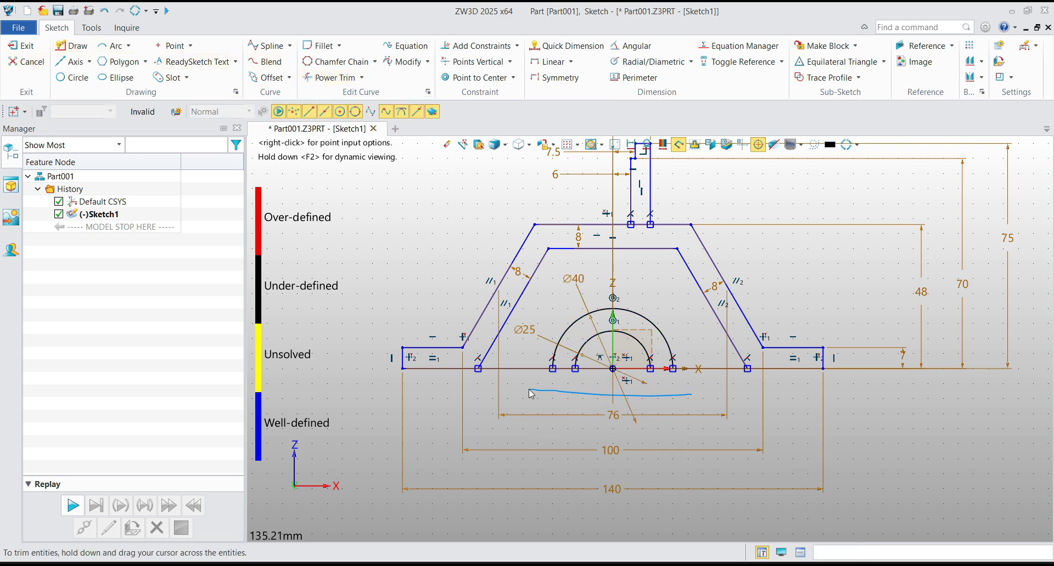
pyautogui.scroll(-2, 531, 393)
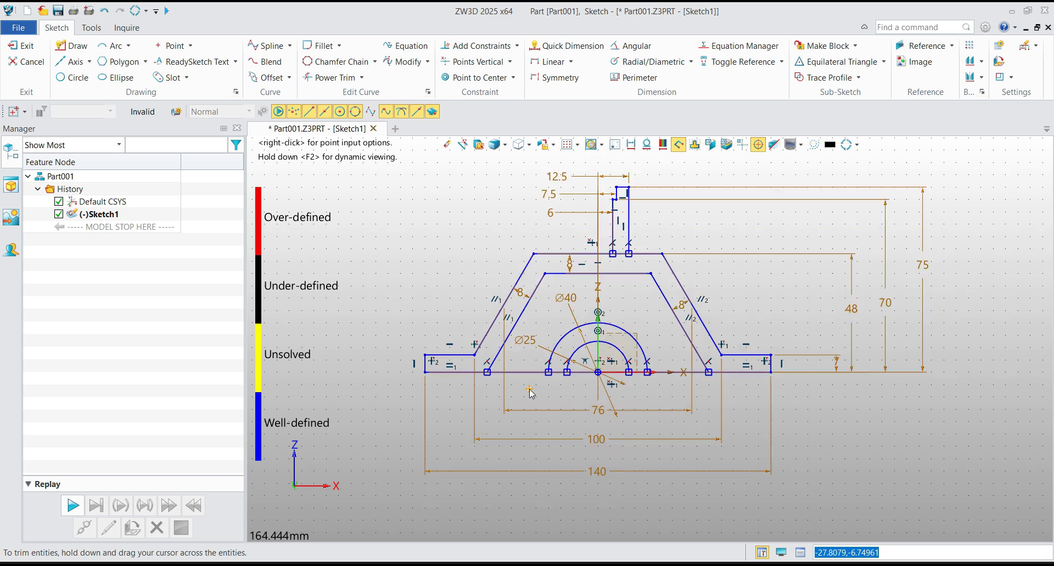
pyautogui.click(21, 46)
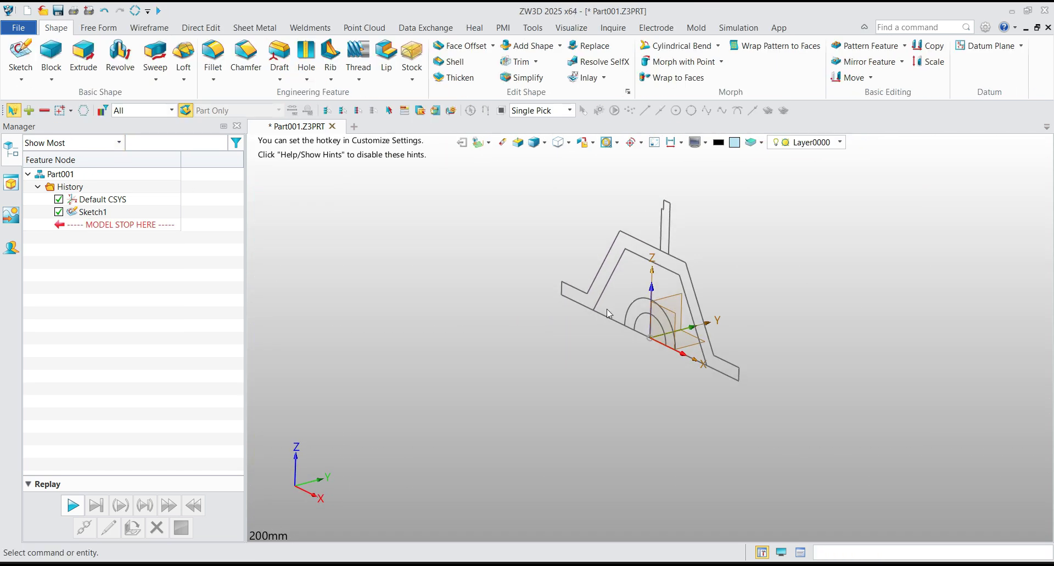
# Extrude the four sketch regions of the hat profile, including both half-circle regions, as a 50 mm Total symmetrical base and apply it
pyautogui.moveTo(510, 295); pyautogui.dragTo(616, 238, button='middle')
pyautogui.scroll(1, 615, 238)
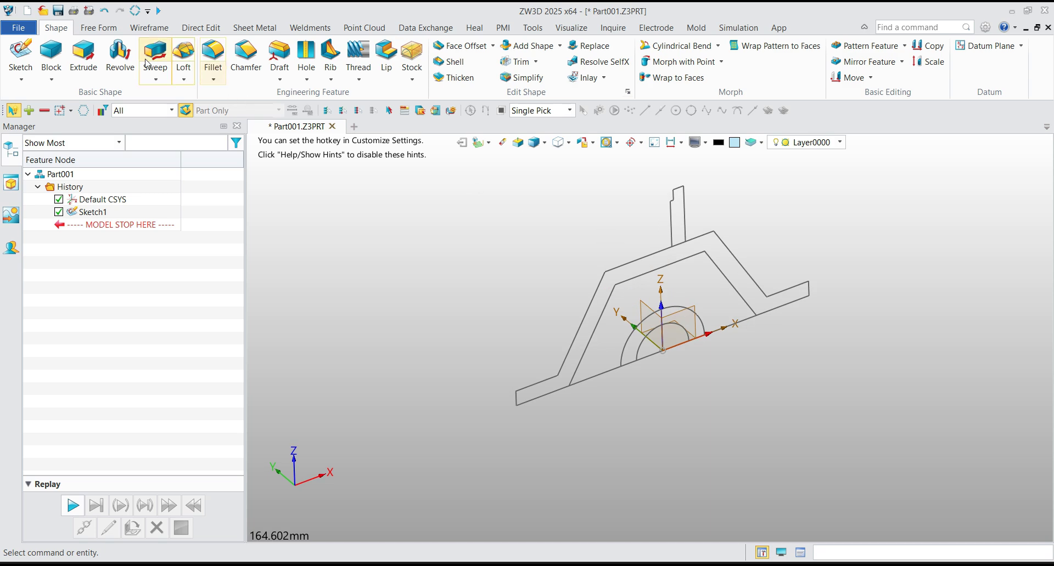
pyautogui.click(83, 55)
pyautogui.scroll(1, 643, 418)
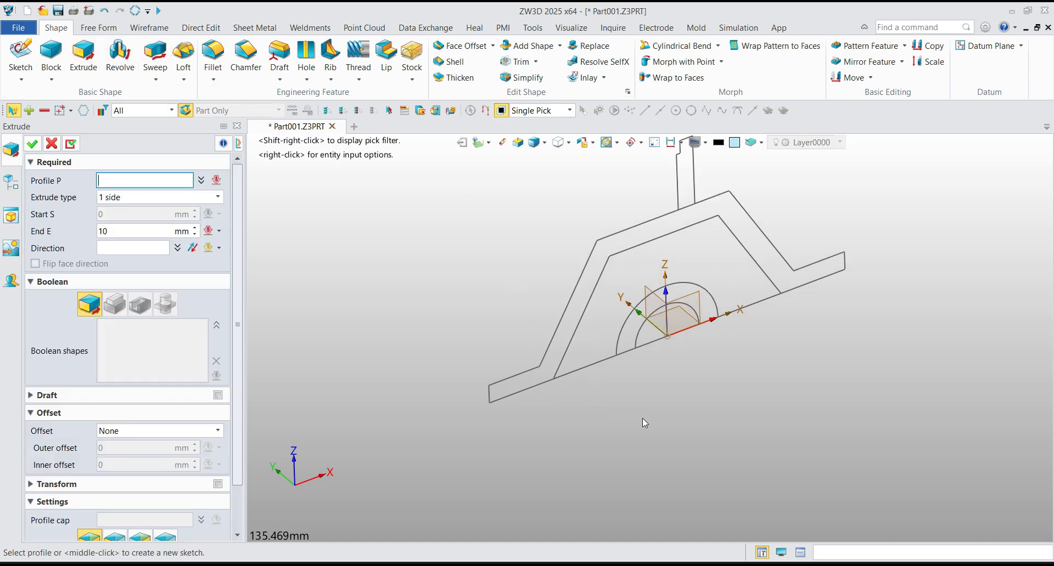
pyautogui.click(600, 357)
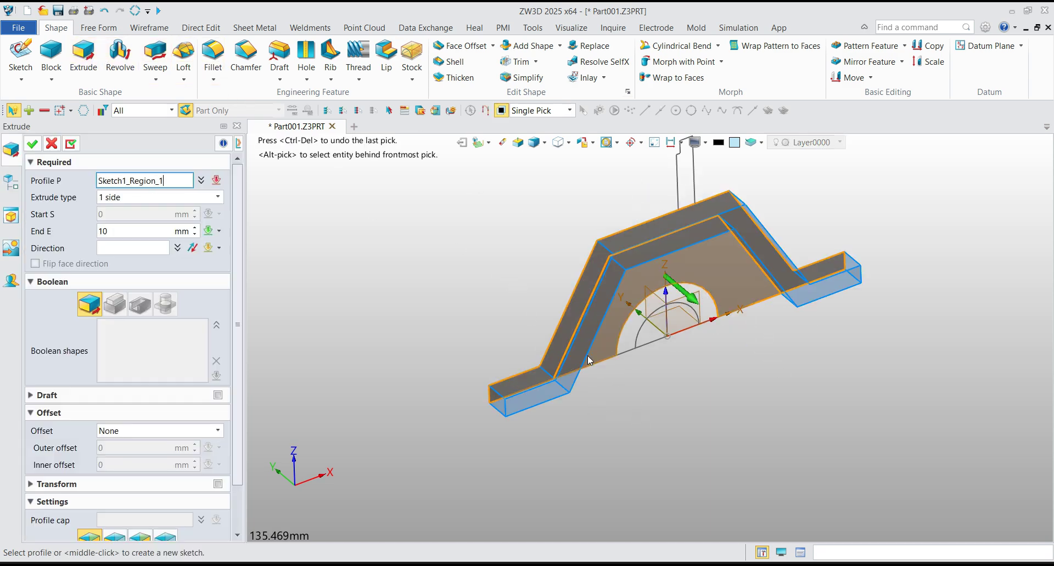
pyautogui.click(588, 360)
pyautogui.click(617, 352)
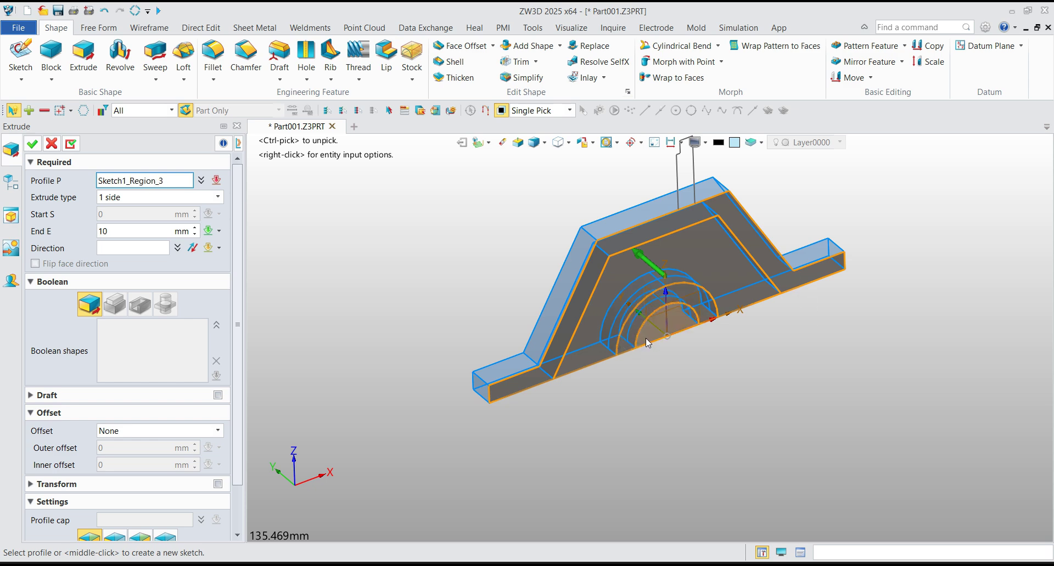
pyautogui.click(646, 340)
pyautogui.click(217, 202)
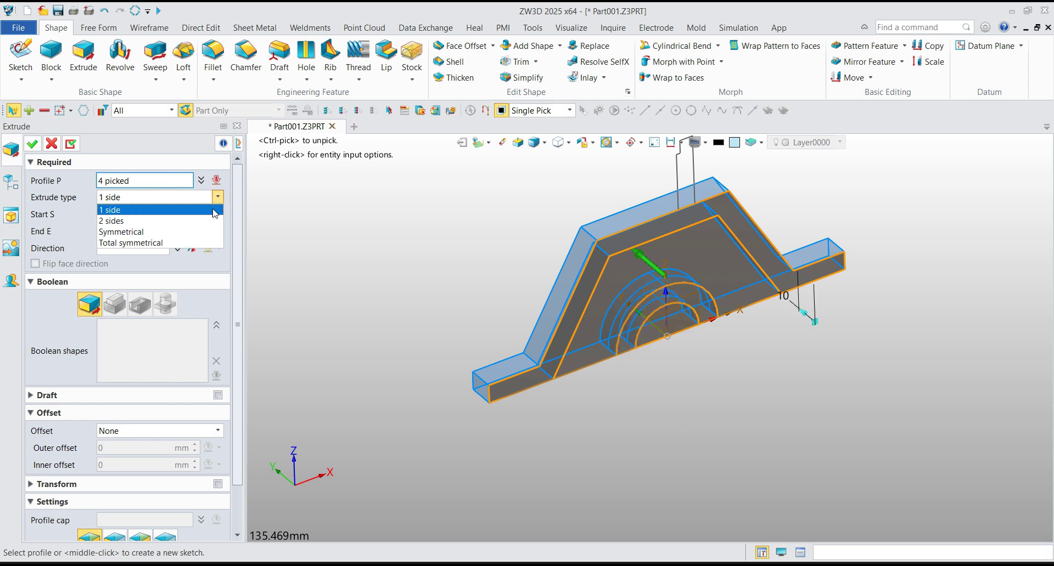
pyautogui.click(203, 244)
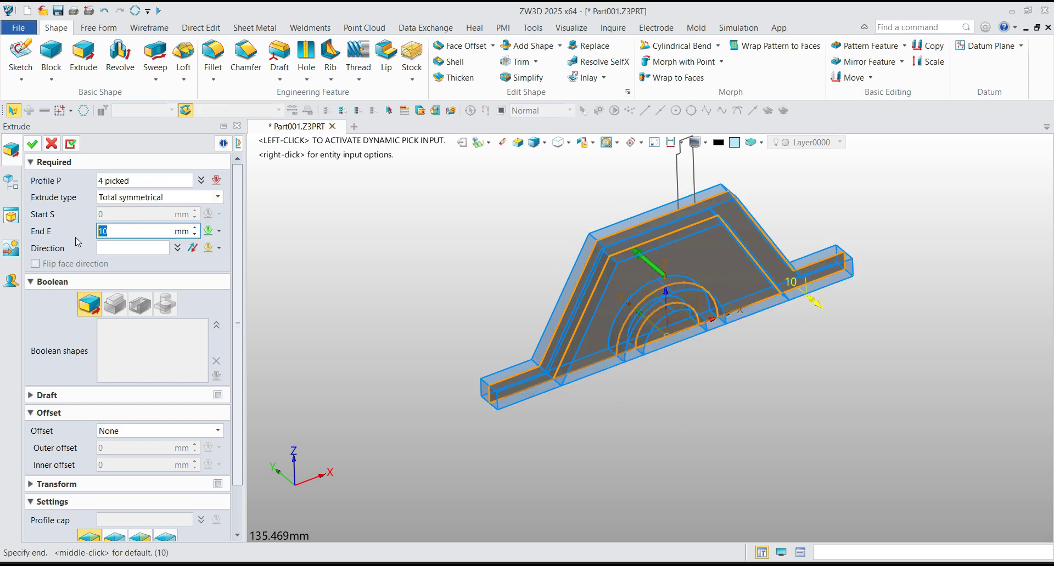
pyautogui.write('50')
pyautogui.click(135, 248)
pyautogui.scroll(-1, 415, 372)
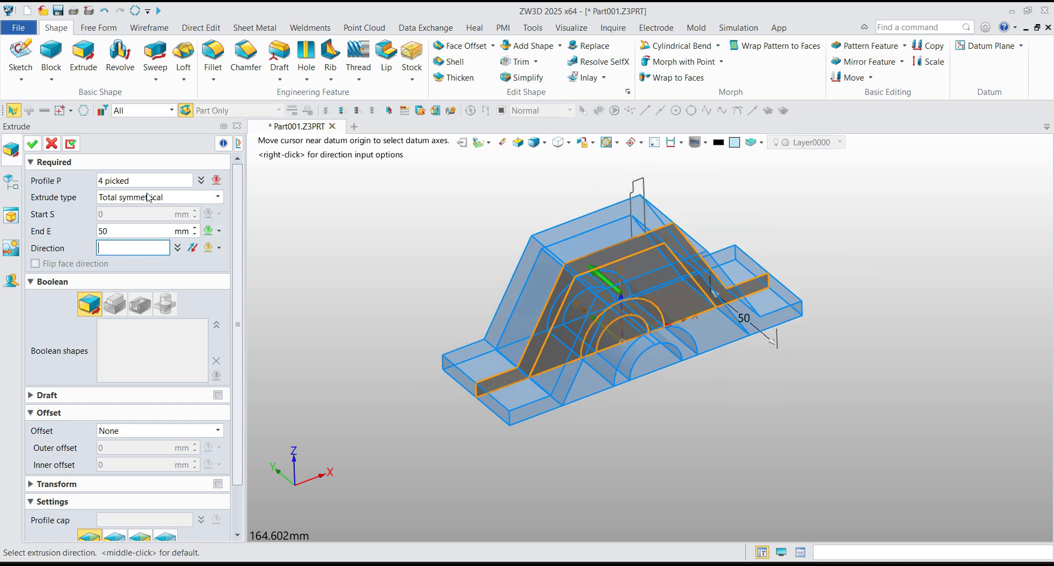
pyautogui.click(71, 143)
# Switch the model display to wireframe so the sketch regions inside the solid can be picked
pyautogui.moveTo(401, 297); pyautogui.dragTo(381, 231, button='middle')
pyautogui.click(545, 146)
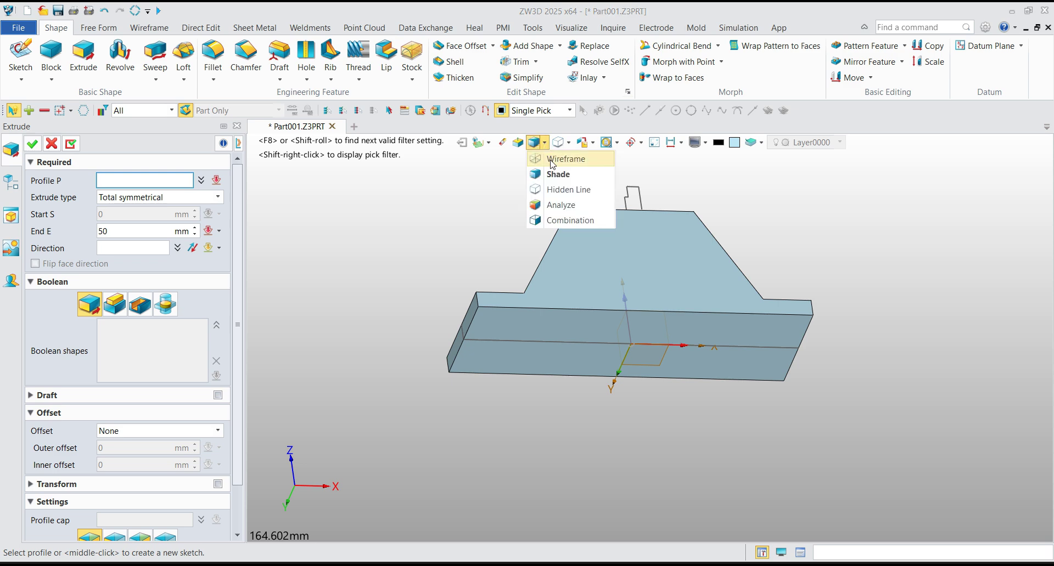
pyautogui.click(617, 159)
pyautogui.click(516, 339)
pyautogui.scroll(2, 603, 356)
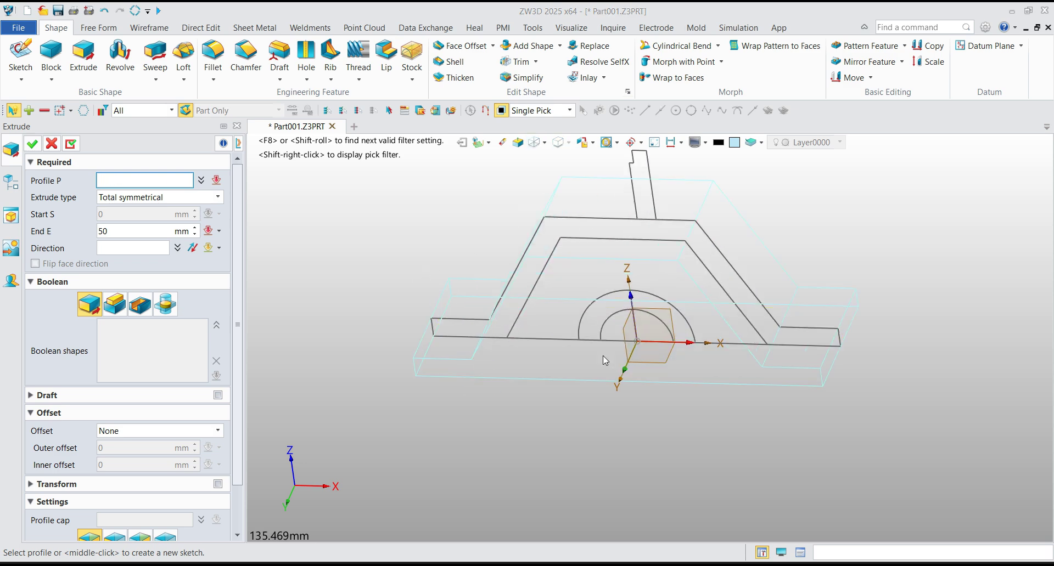
# Cut the inner half-circle region out of the solid as a Total symmetrical extrude ending Through All
pyautogui.click(614, 334)
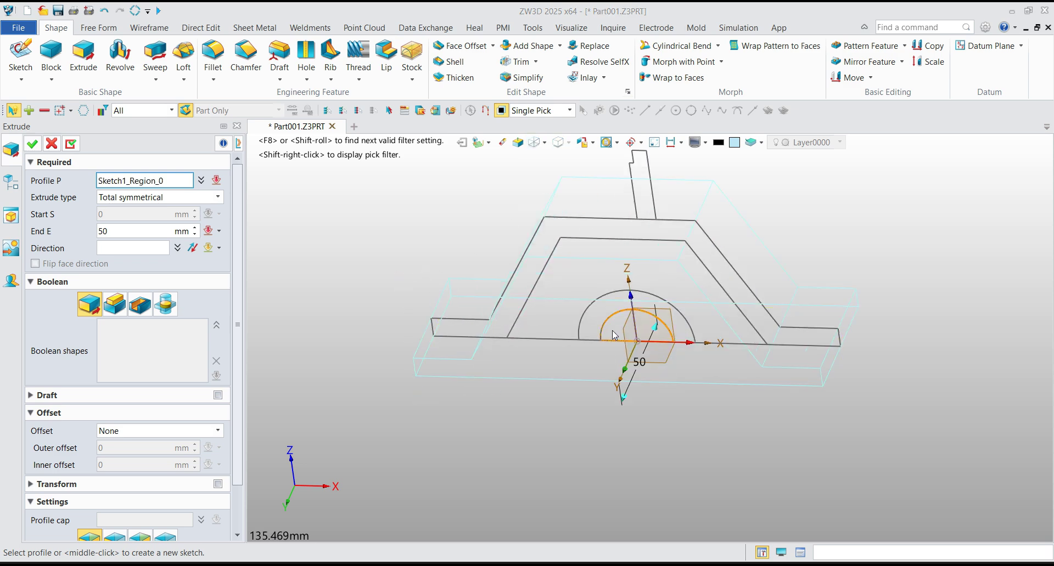
pyautogui.click(140, 304)
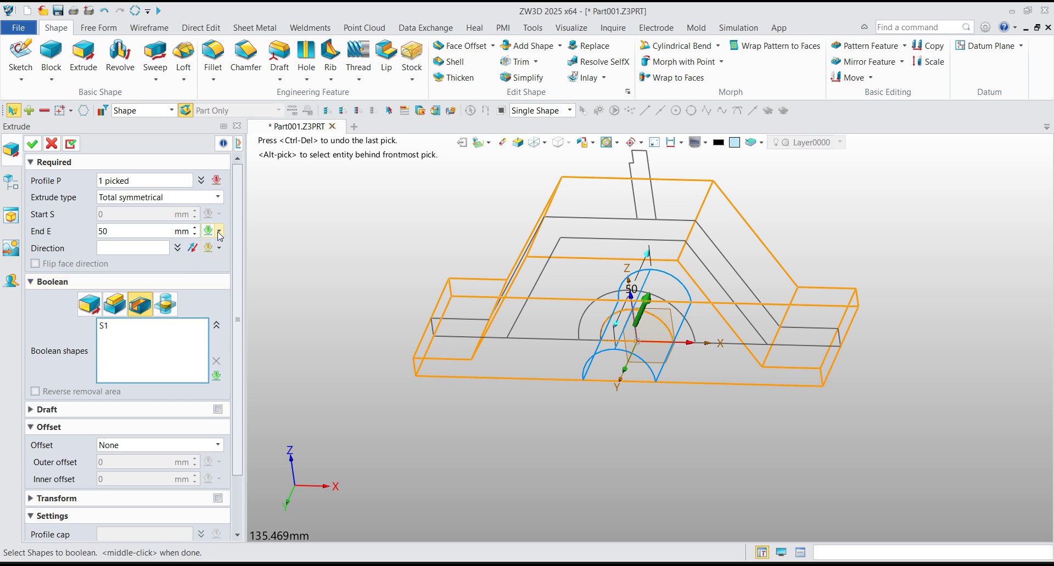
pyautogui.click(219, 231)
pyautogui.click(233, 354)
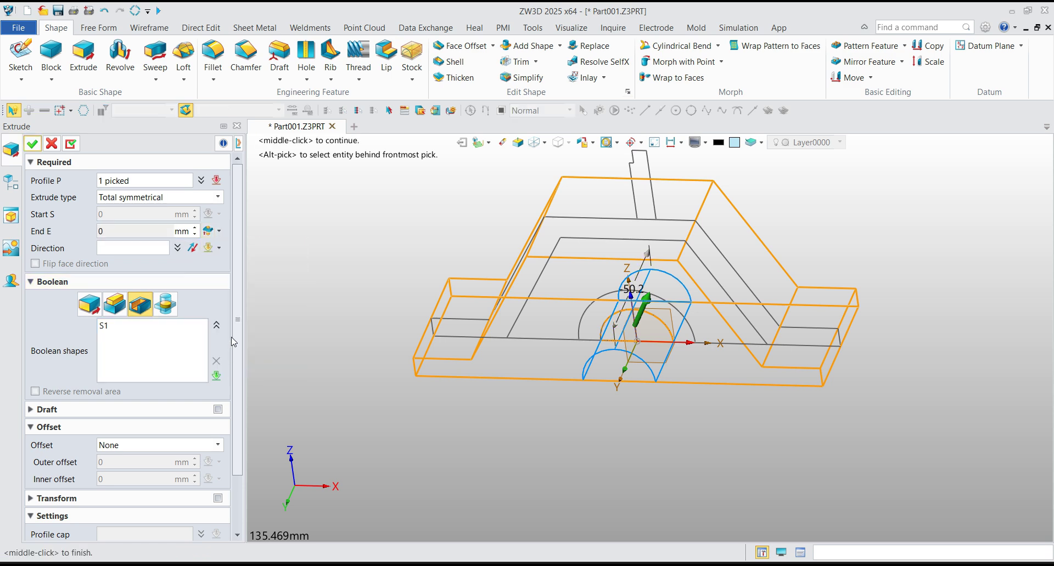
pyautogui.middleClick(579, 313)
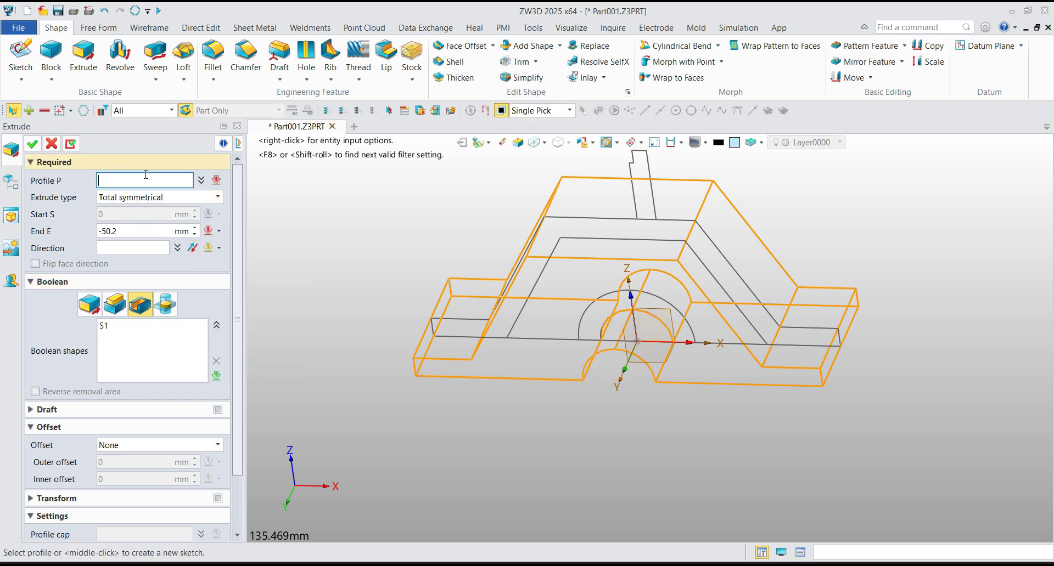
# Cut the half-ring region between the two arcs as a 1 side extrude ending Through All, with its direction reversed toward +Y
pyautogui.click(579, 313)
pyautogui.moveTo(579, 313)
pyautogui.mouseDown(button='right')
pyautogui.moveTo(636, 285)
pyautogui.moveTo(598, 293)
pyautogui.moveTo(631, 288)
pyautogui.mouseUp(button='right')
pyautogui.scroll(3, 653, 410)
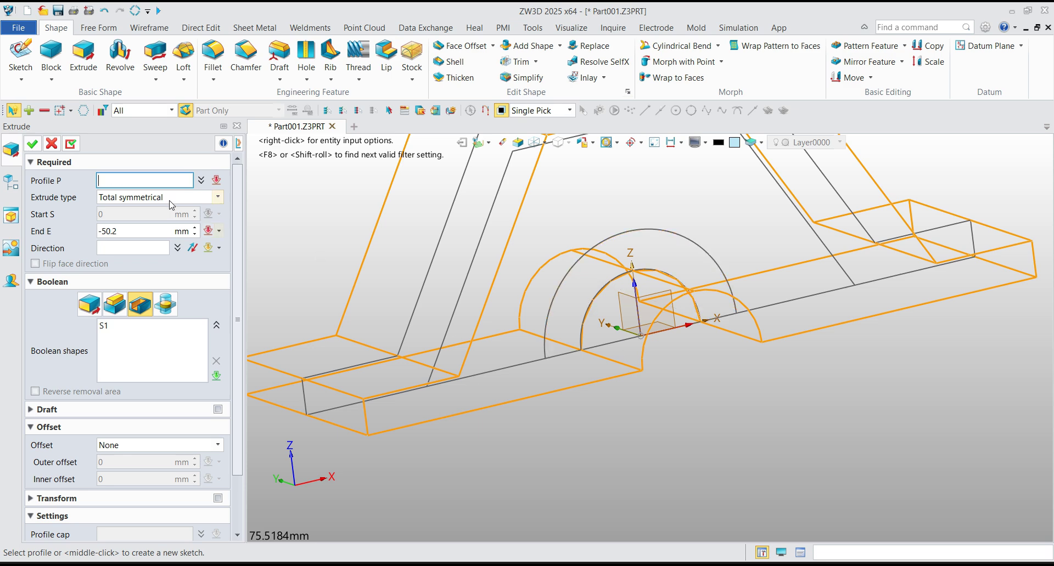
pyautogui.click(641, 254)
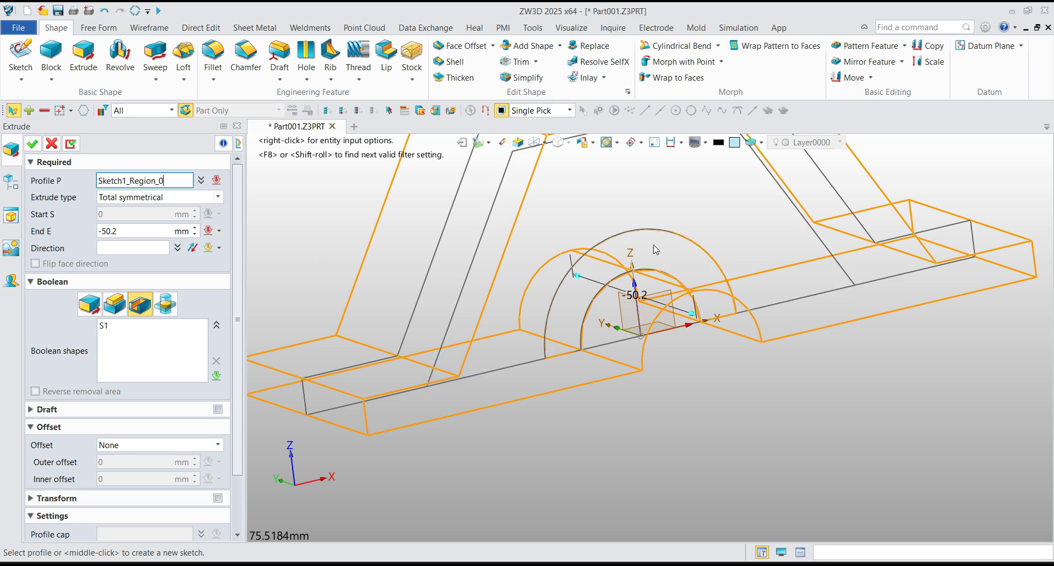
pyautogui.click(656, 250)
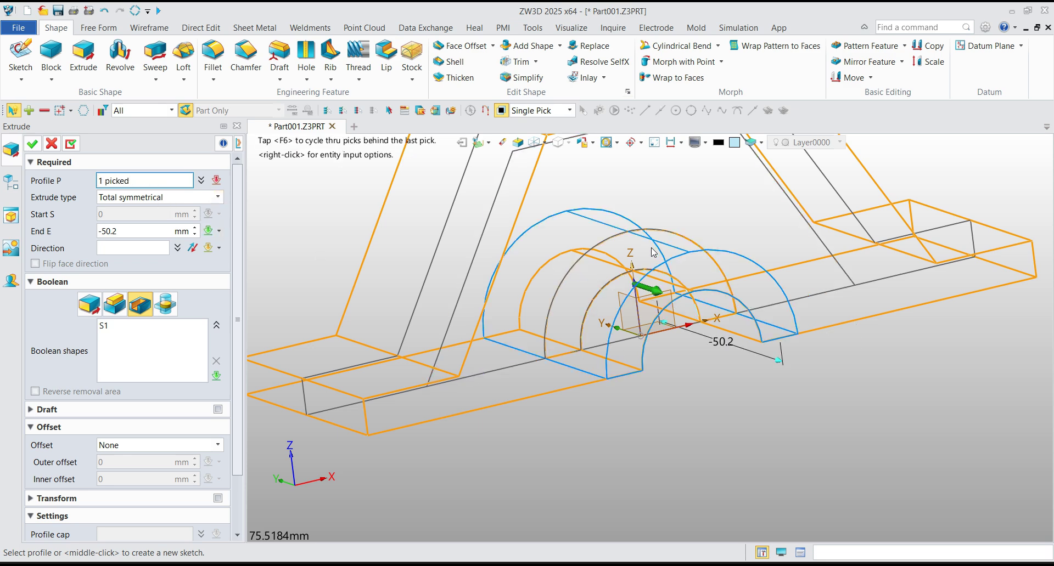
pyautogui.click(617, 306)
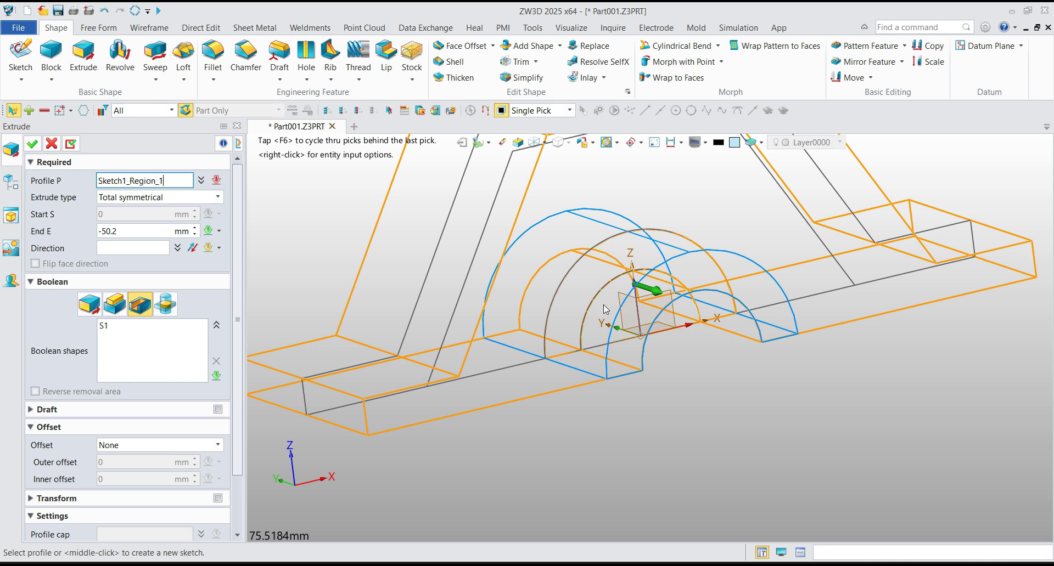
pyautogui.click(218, 197)
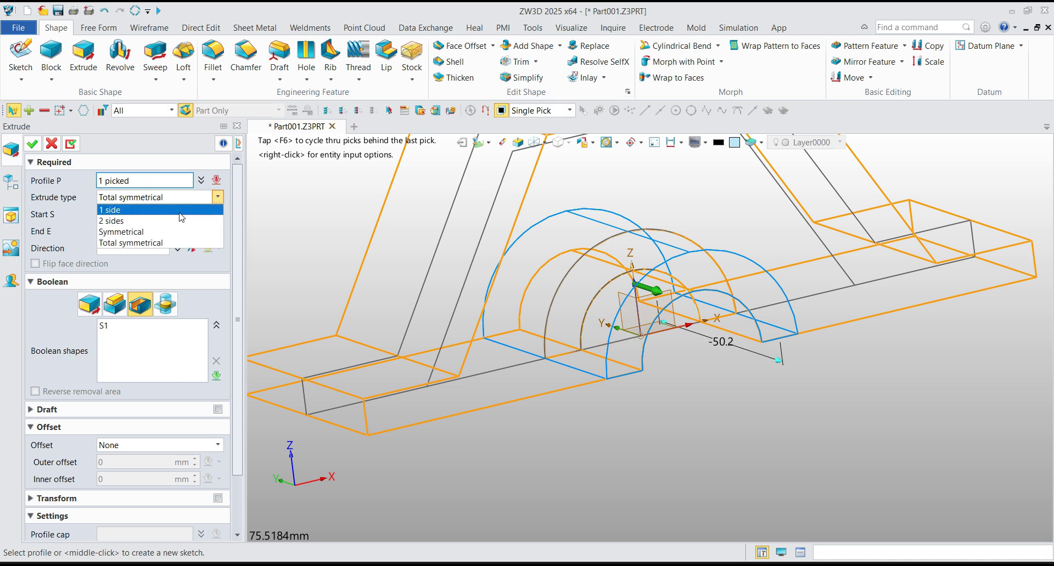
pyautogui.click(181, 210)
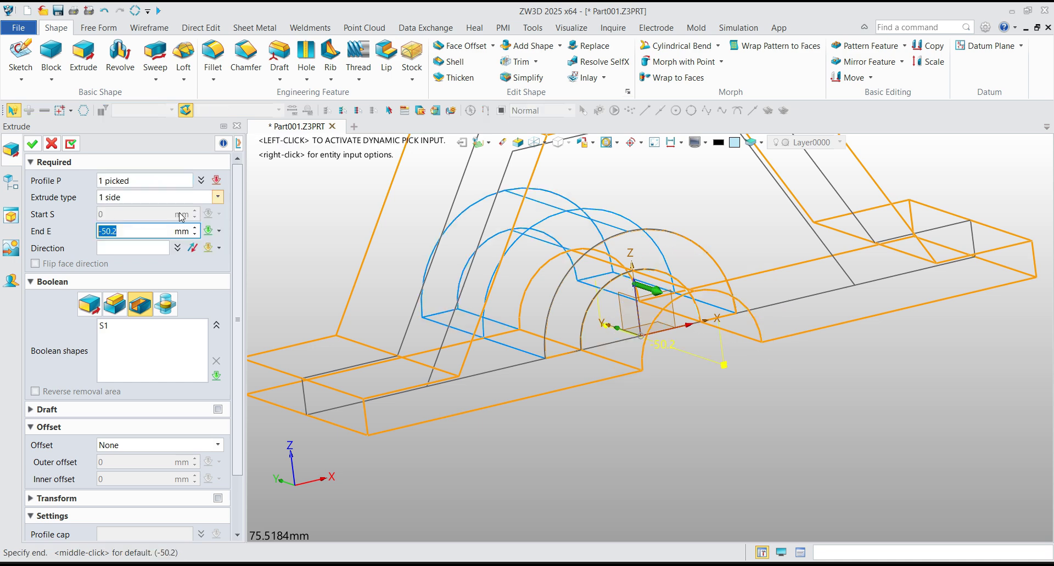
pyautogui.click(219, 231)
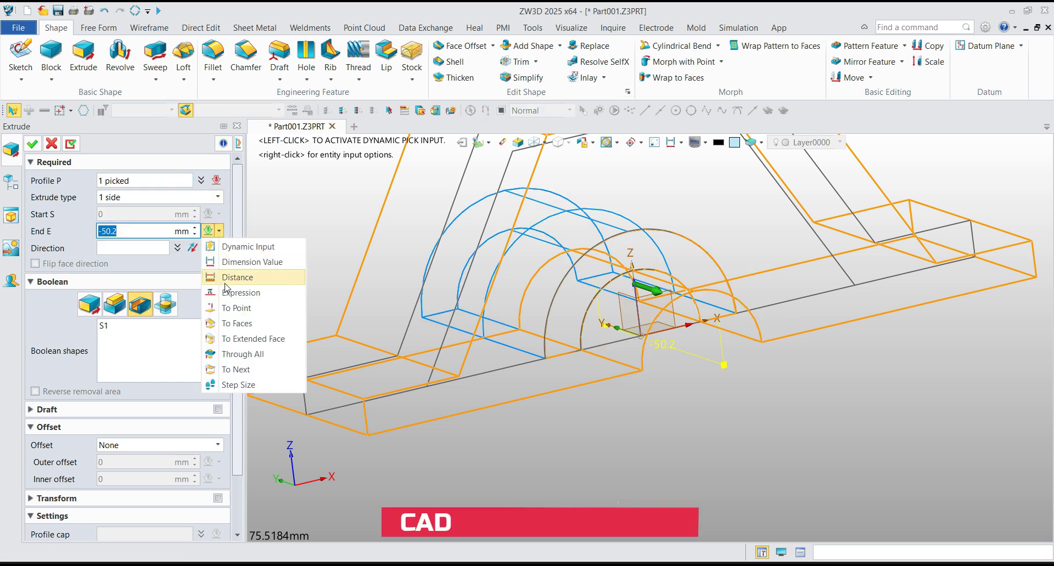
pyautogui.click(243, 355)
pyautogui.scroll(-2, 713, 441)
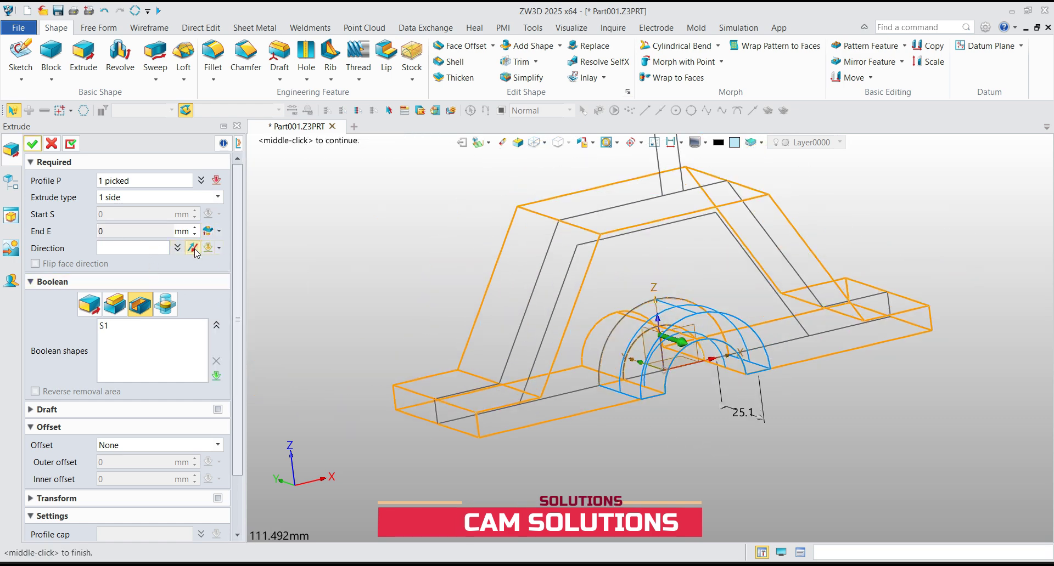
pyautogui.moveTo(298, 285); pyautogui.dragTo(549, 305, button='right')
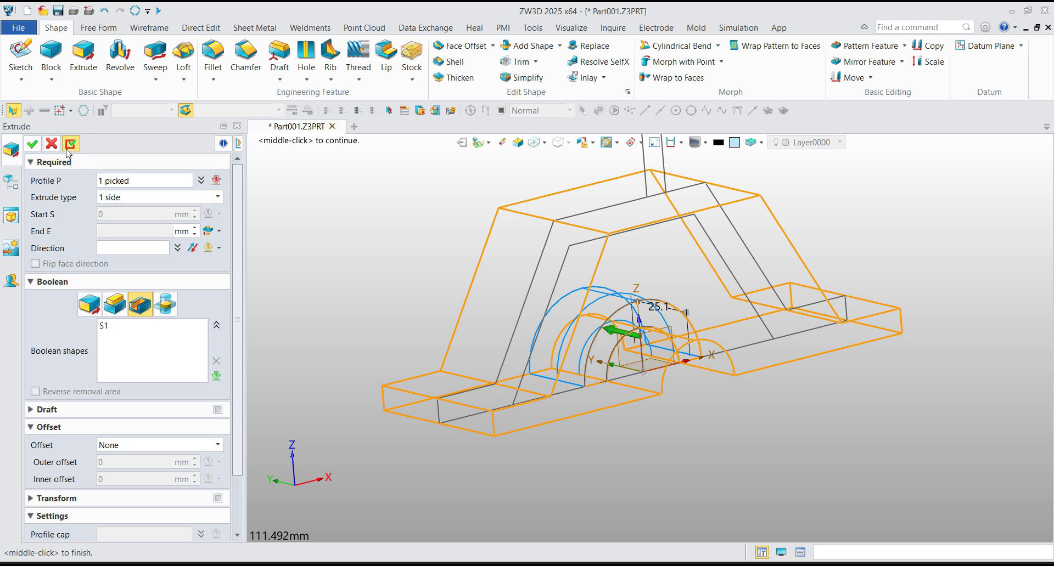
pyautogui.click(69, 145)
# Select the inner trapezoid region, the half-ring region and the inner half-circle region as profiles for another extruded cut
pyautogui.moveTo(397, 276); pyautogui.dragTo(336, 261, button='right')
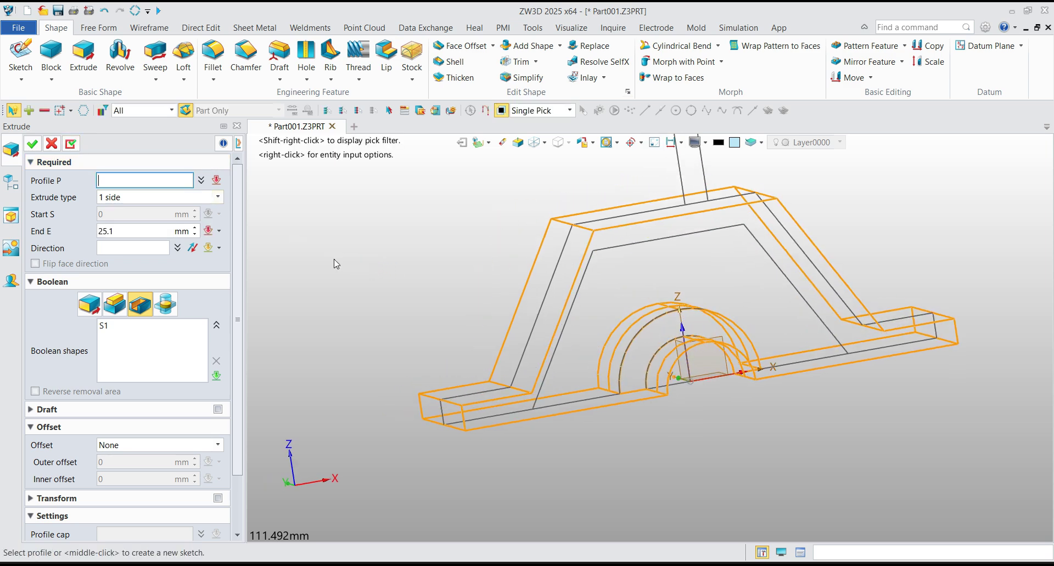
pyautogui.click(591, 292)
pyautogui.moveTo(756, 314); pyautogui.dragTo(852, 312, button='right')
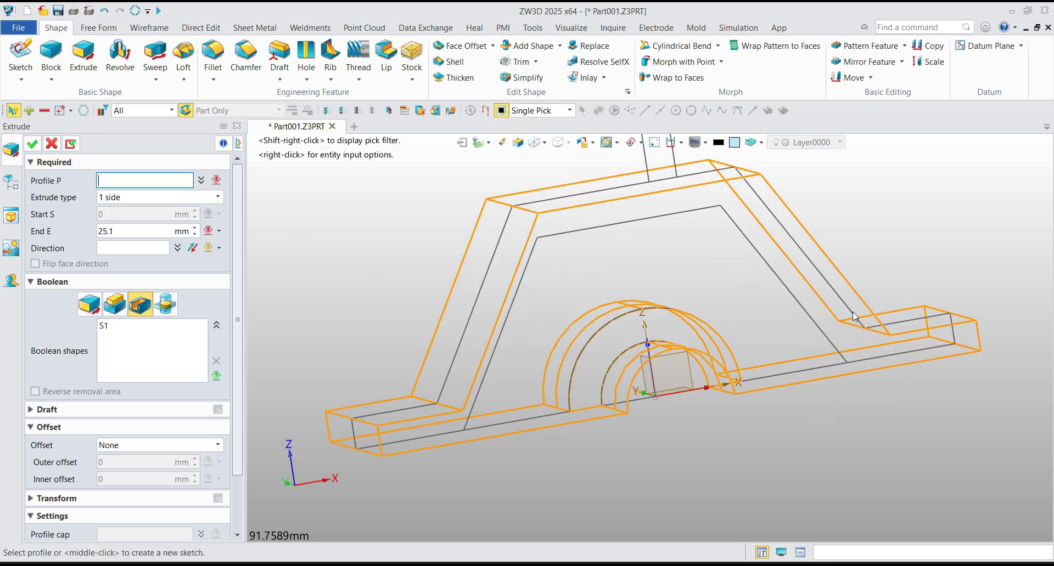
pyautogui.click(727, 269)
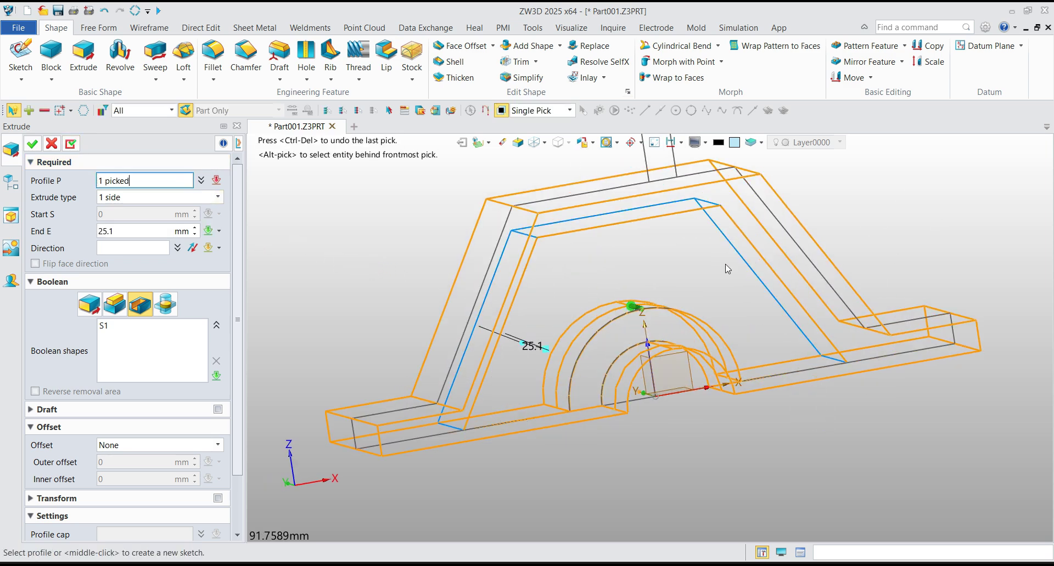
pyautogui.click(633, 338)
pyautogui.scroll(4, 609, 384)
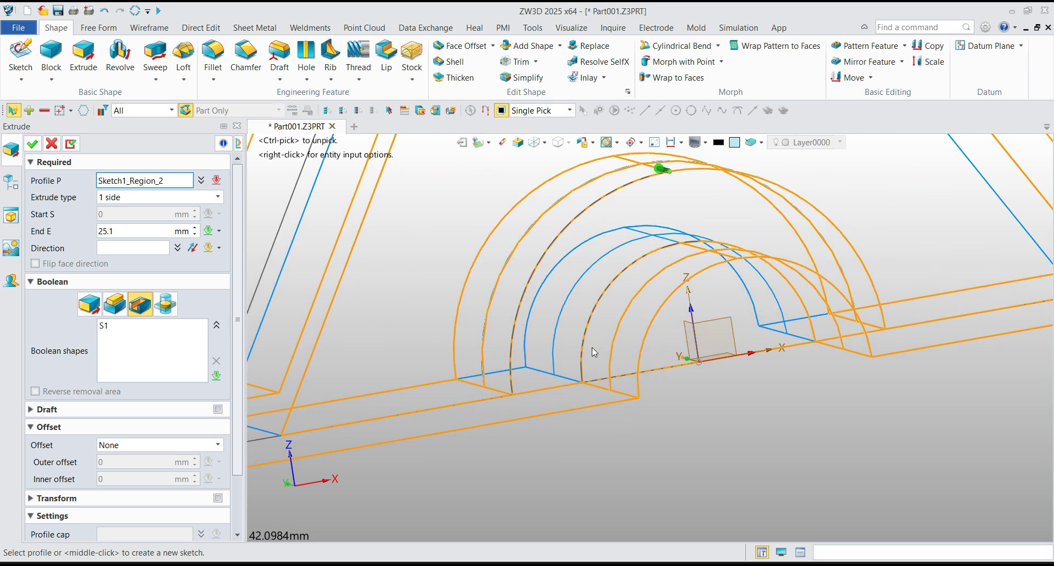
pyautogui.click(594, 352)
pyautogui.scroll(-5, 631, 395)
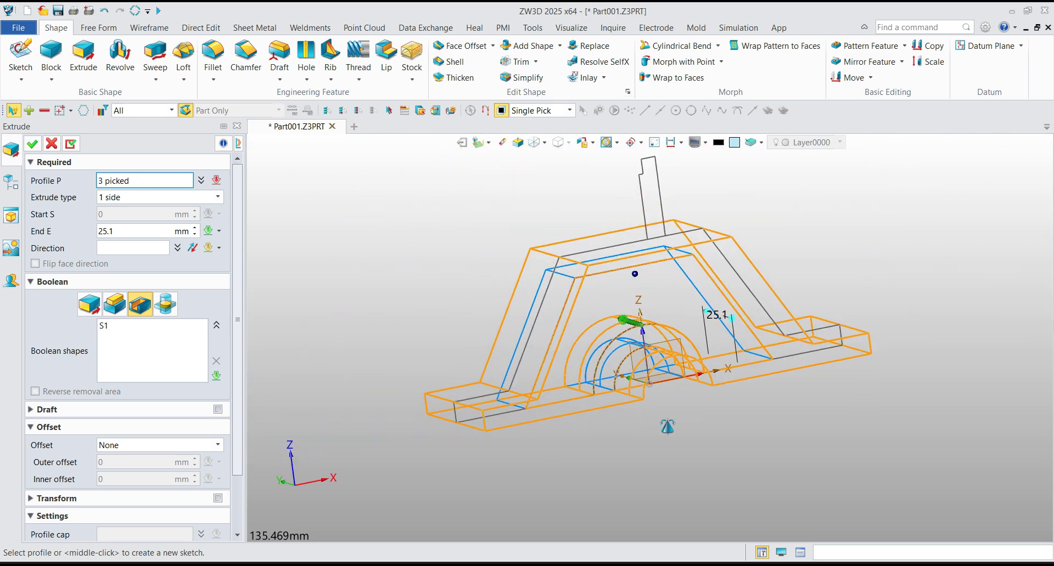
# Set the cavity cut to Total symmetrical with a 40 mm end value, check the reference drawing in PowerPoint, and apply the cut
pyautogui.moveTo(668, 426); pyautogui.dragTo(509, 422, button='middle')
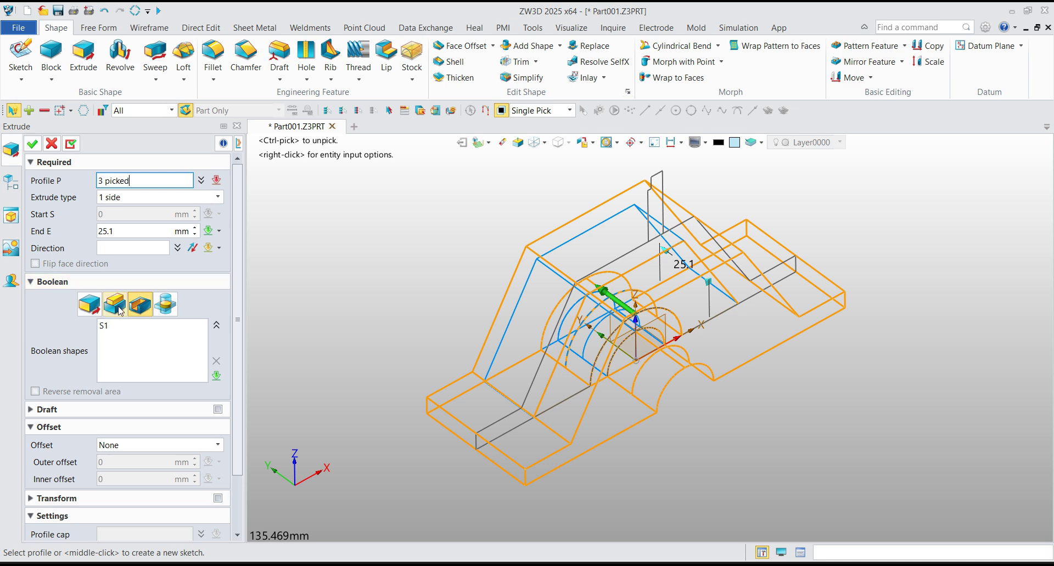
pyautogui.click(218, 197)
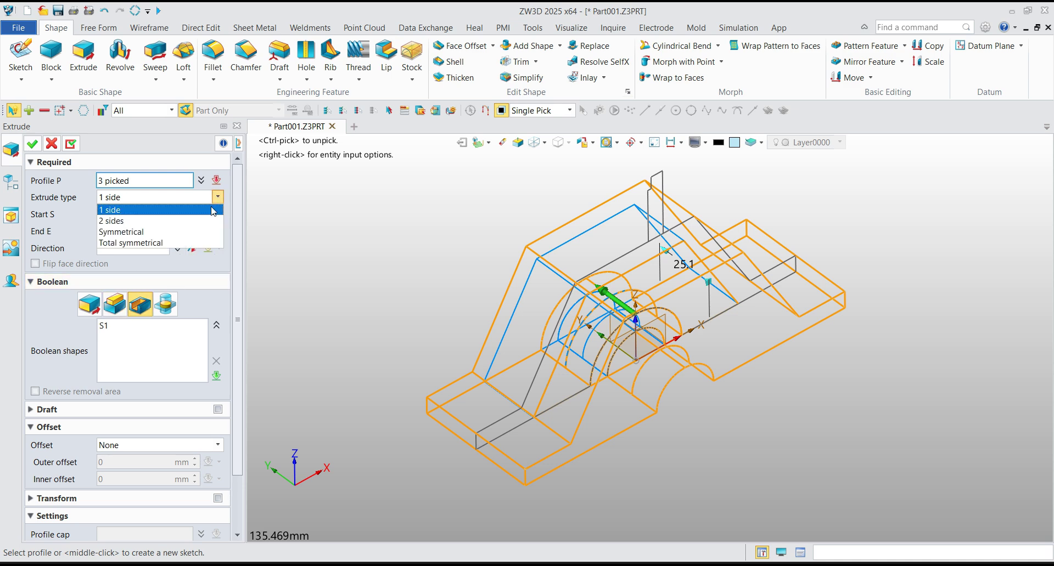
pyautogui.click(184, 242)
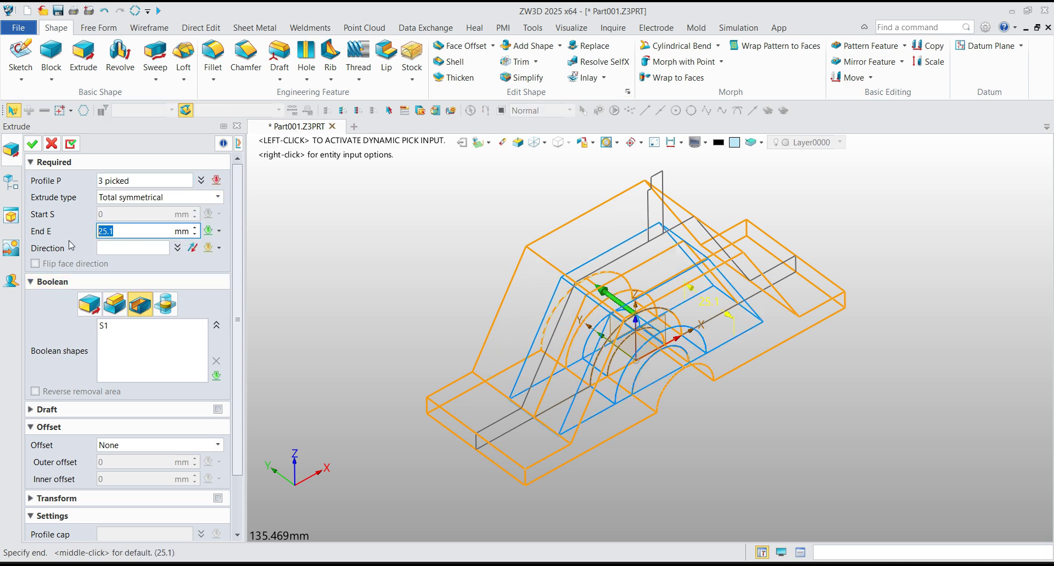
pyautogui.click(140, 248)
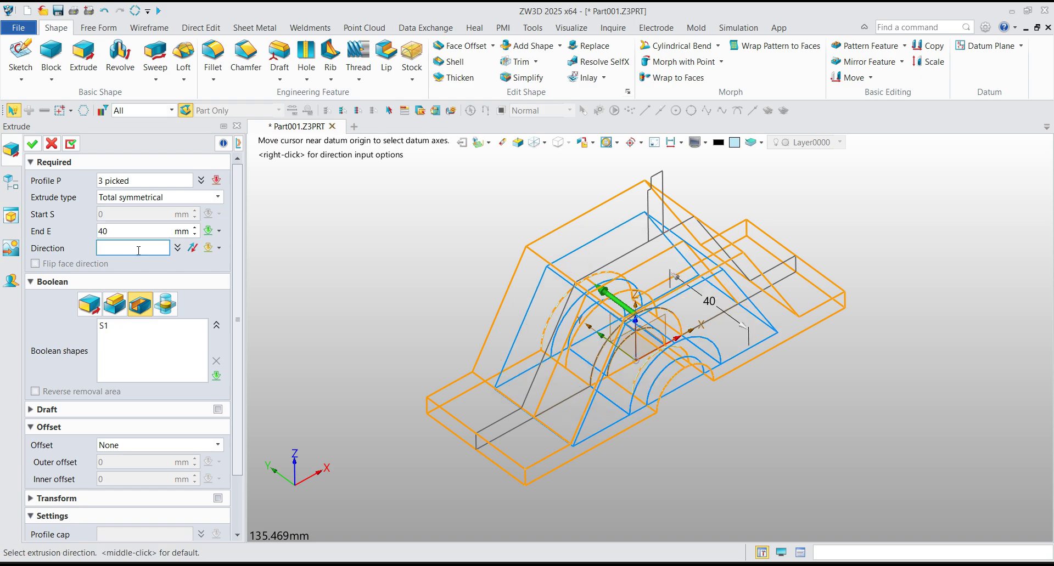
pyautogui.hotkey('alt', 'Tab')
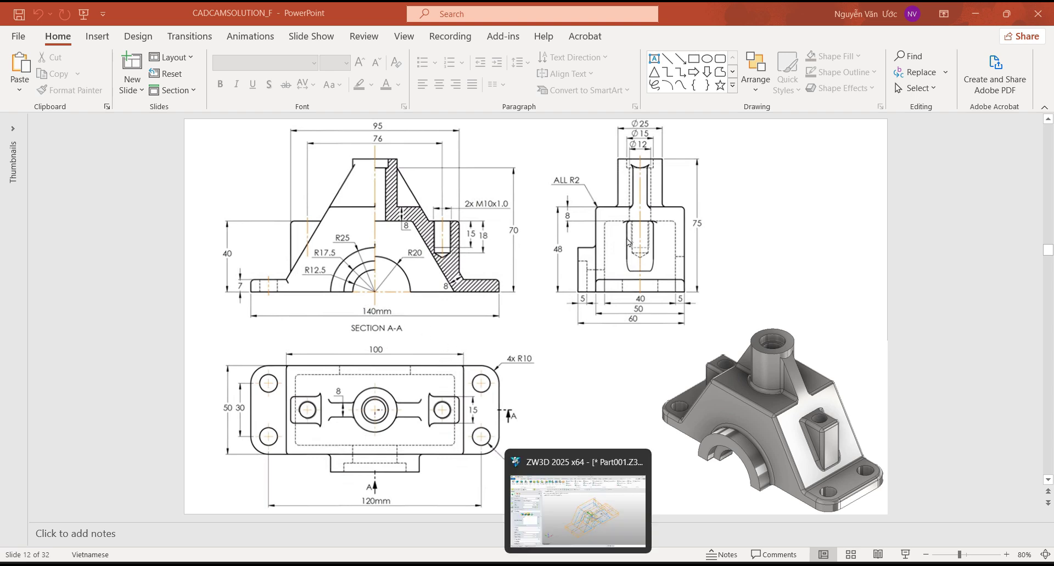
pyautogui.click(631, 503)
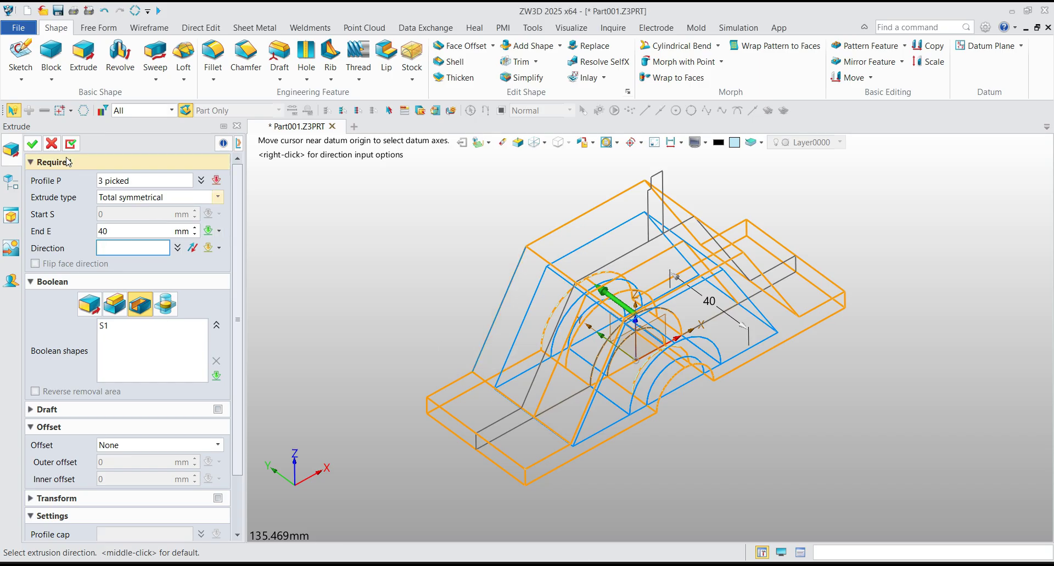
pyautogui.click(32, 144)
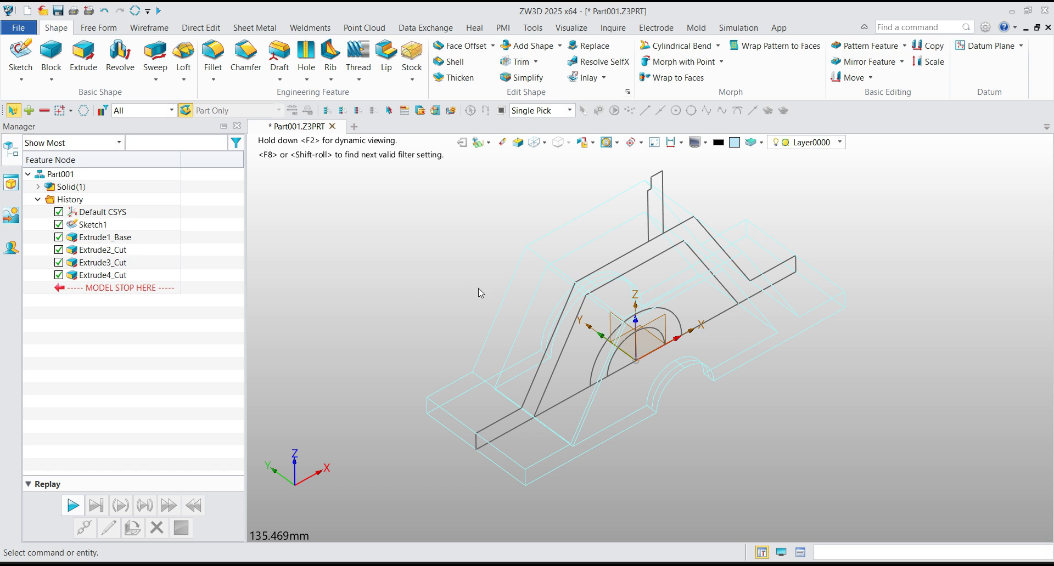
# Return the model display from wireframe to shaded
pyautogui.moveTo(478, 288)
pyautogui.mouseDown(button='middle')
pyautogui.moveTo(522, 296)
pyautogui.moveTo(476, 279)
pyautogui.mouseUp(button='middle')
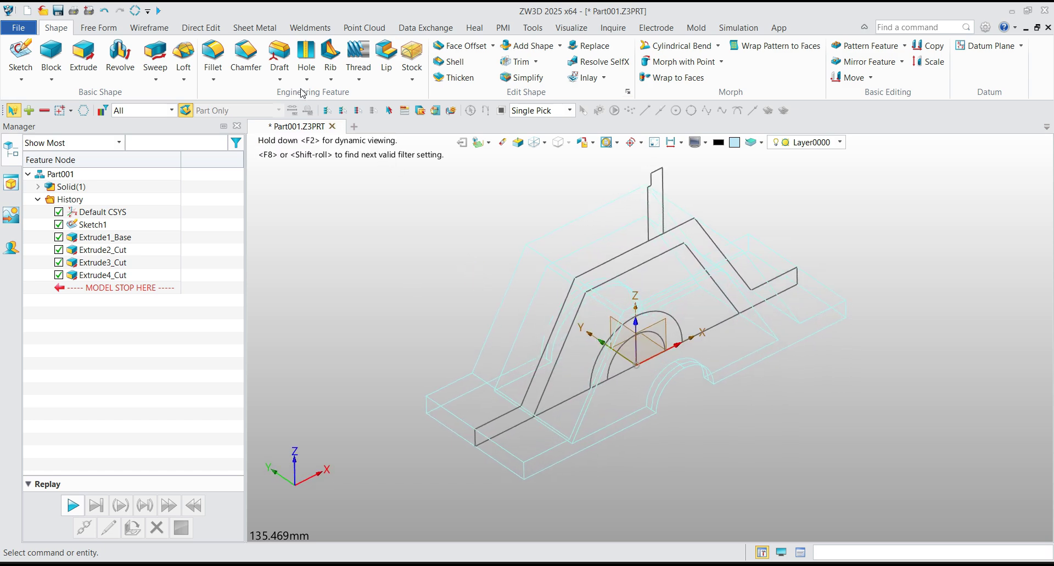
pyautogui.click(543, 142)
pyautogui.click(571, 168)
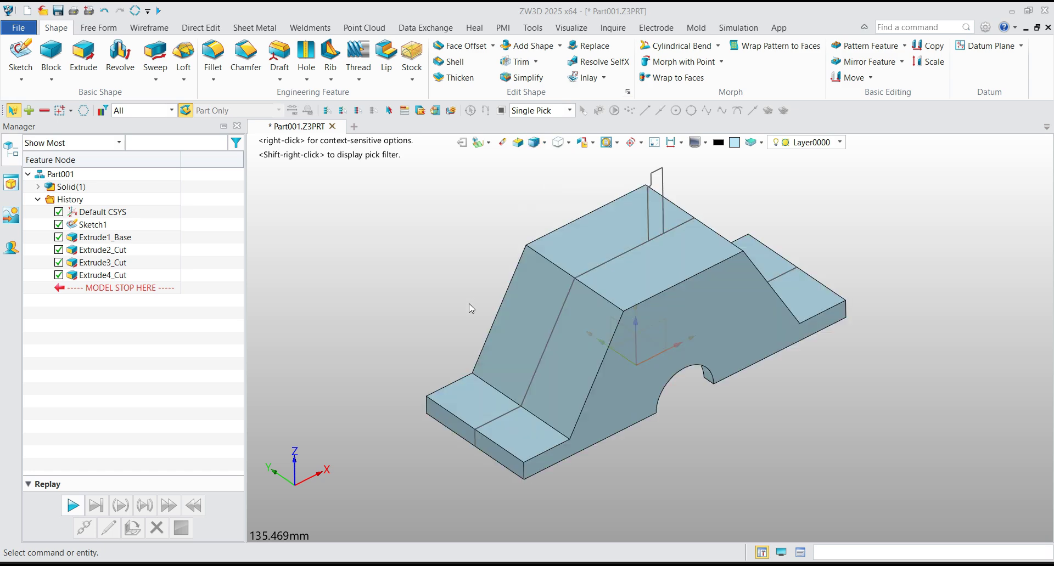
pyautogui.moveTo(468, 304)
pyautogui.mouseDown(button='middle')
pyautogui.moveTo(458, 320)
pyautogui.moveTo(437, 192)
pyautogui.moveTo(437, 280)
pyautogui.moveTo(460, 301)
pyautogui.moveTo(456, 286)
pyautogui.mouseUp(button='middle')
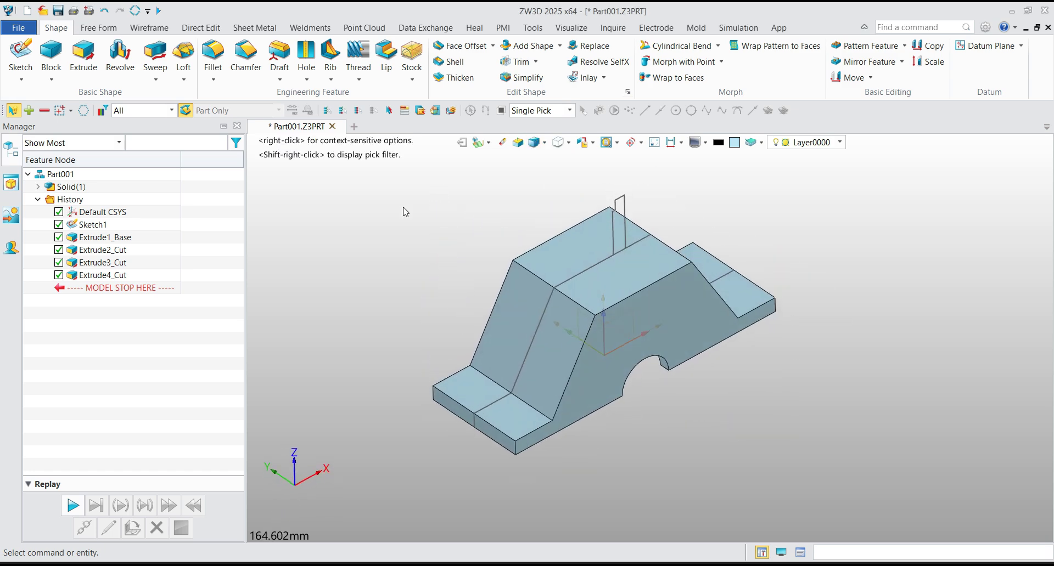
# Revolve the narrow profile above the hat 360 degrees around the Z axis as a boss added to the solid
pyautogui.click(119, 55)
pyautogui.scroll(2, 545, 252)
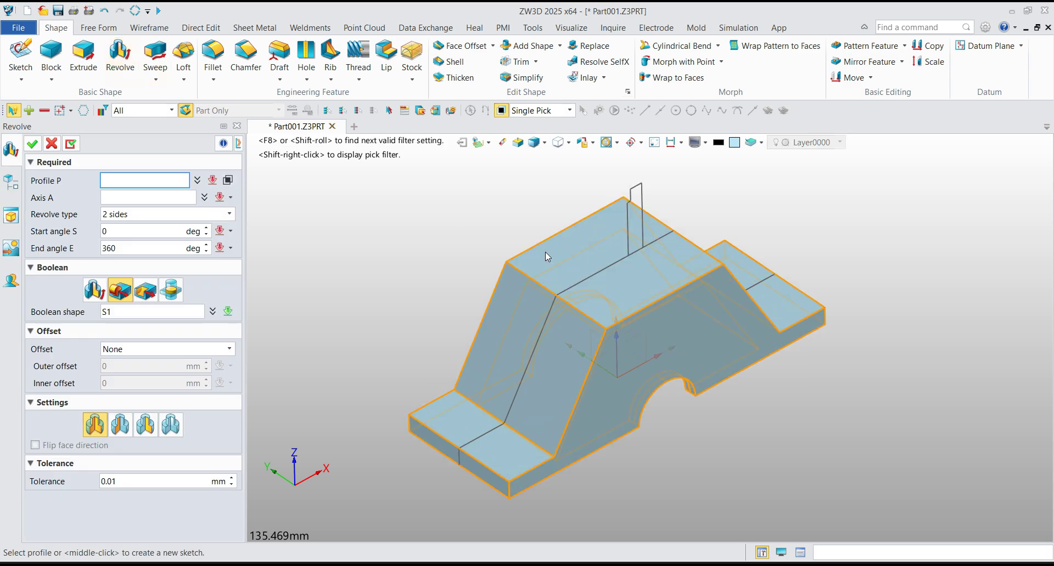
pyautogui.click(632, 208)
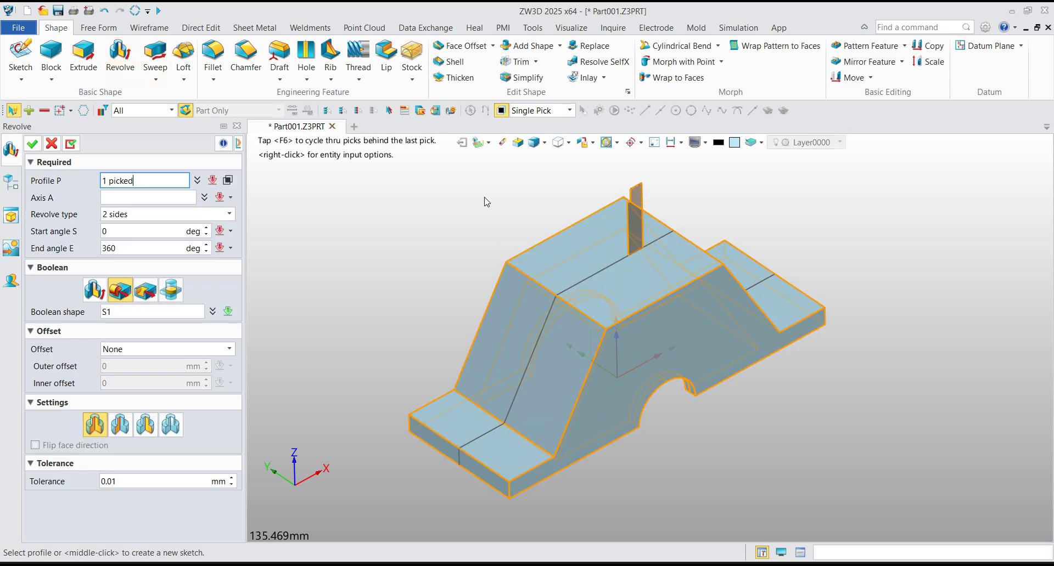
pyautogui.click(165, 198)
pyautogui.click(625, 365)
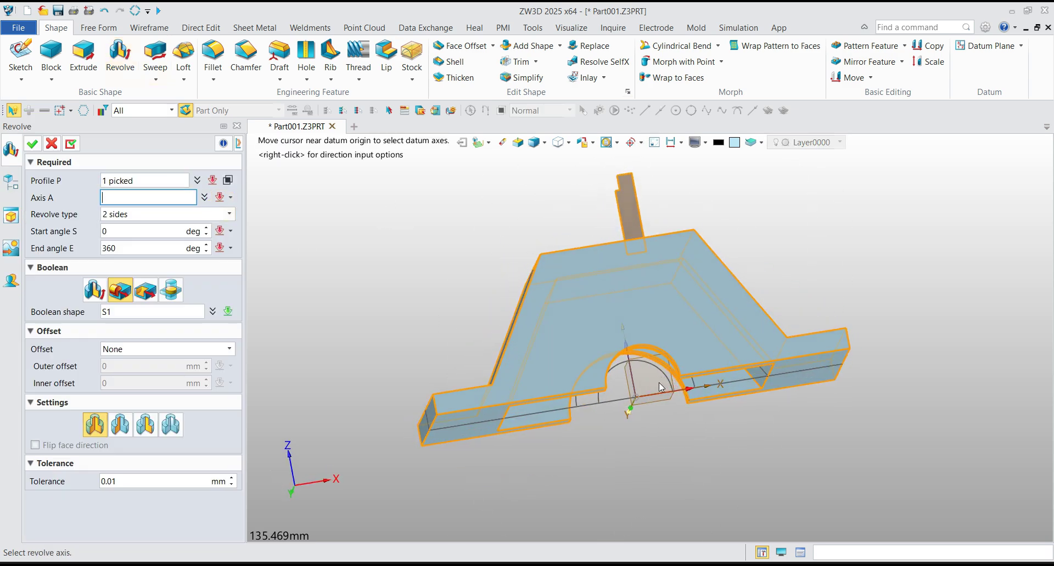
pyautogui.moveTo(375, 331); pyautogui.dragTo(458, 319, button='right')
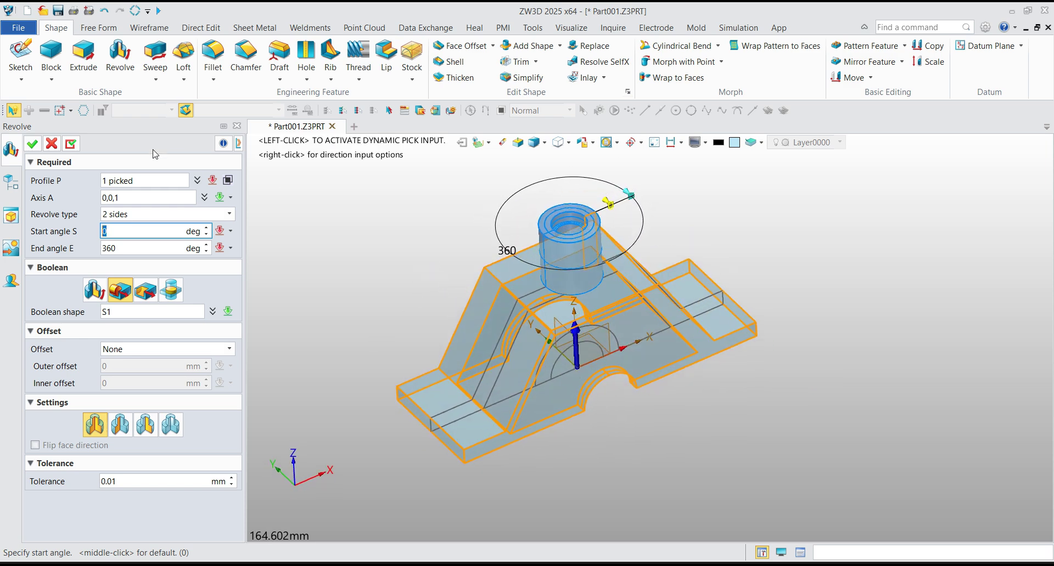
pyautogui.click(33, 145)
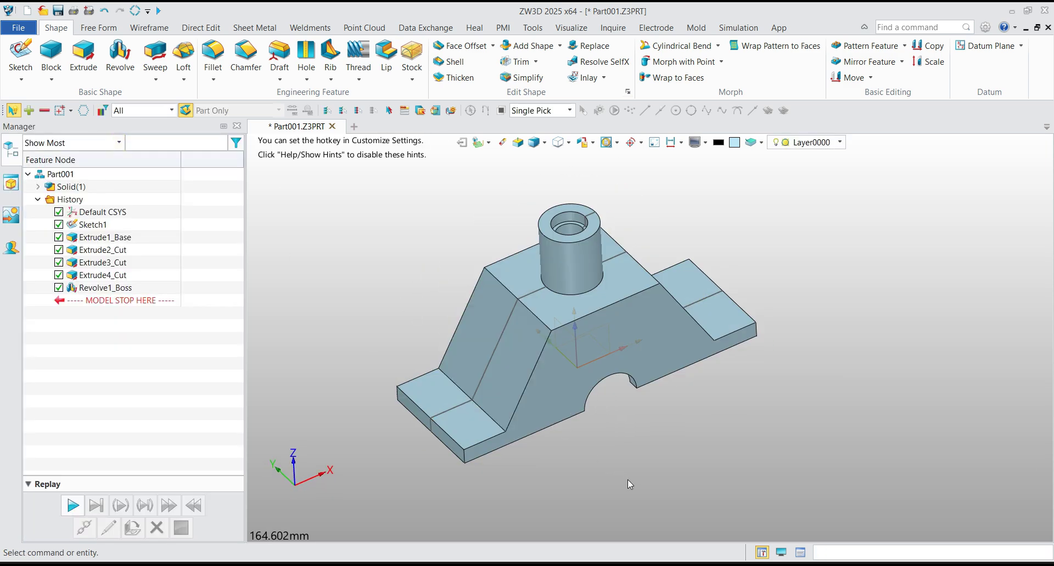
# Start a new sketch on the front trapezoidal face of the bracket
pyautogui.scroll(-1, 672, 469)
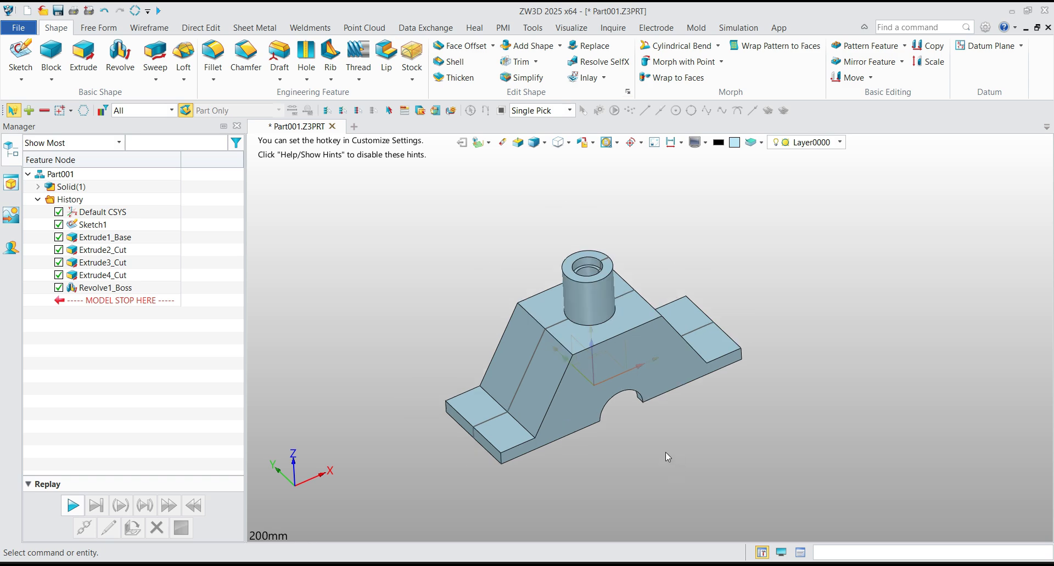
pyautogui.click(21, 55)
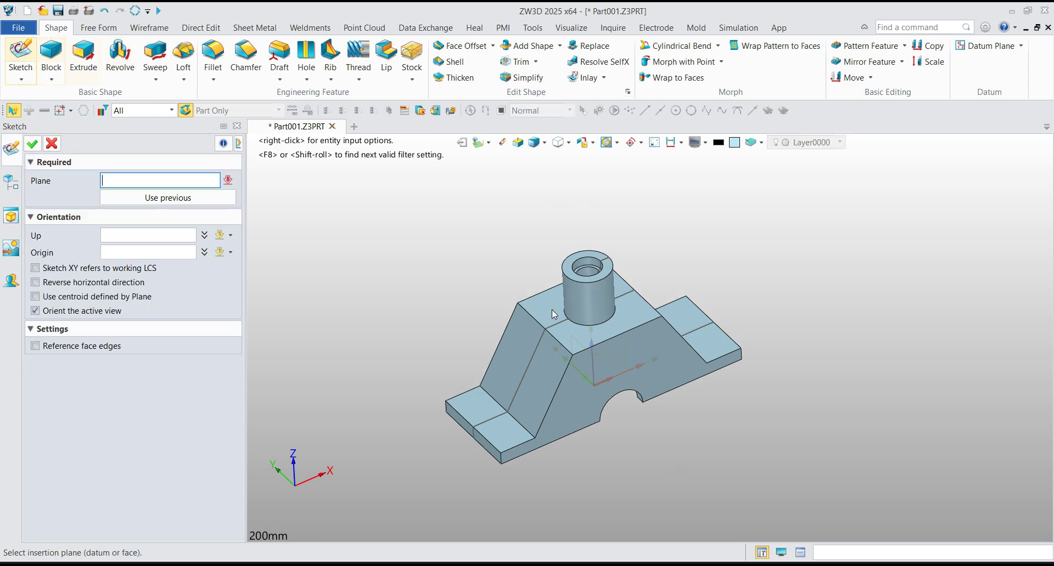
pyautogui.click(667, 388)
pyautogui.click(34, 145)
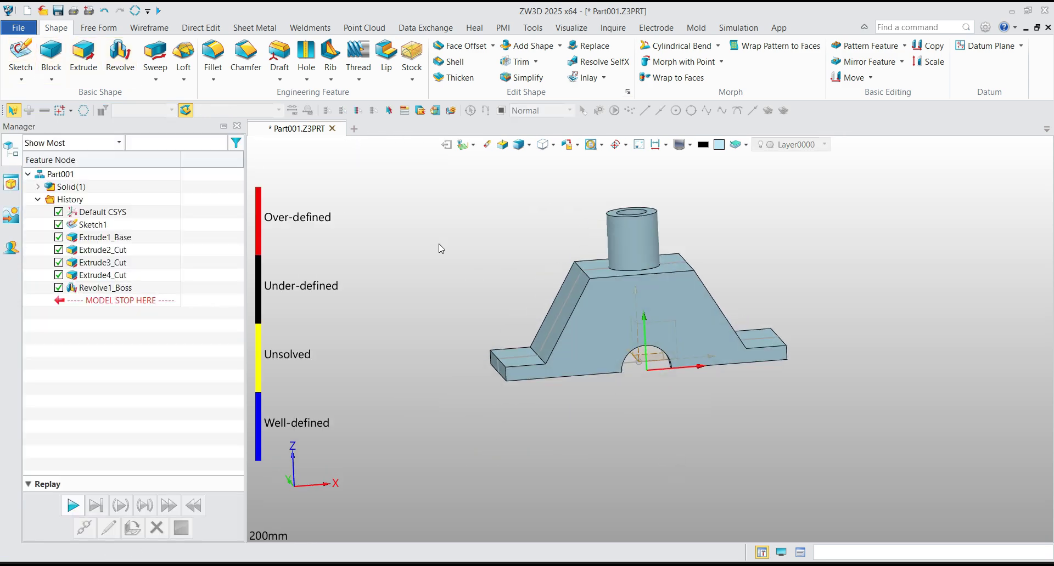
# Draw a 35 mm diameter circle centred on the sketch origin, around the arch opening
pyautogui.scroll(1, 752, 237)
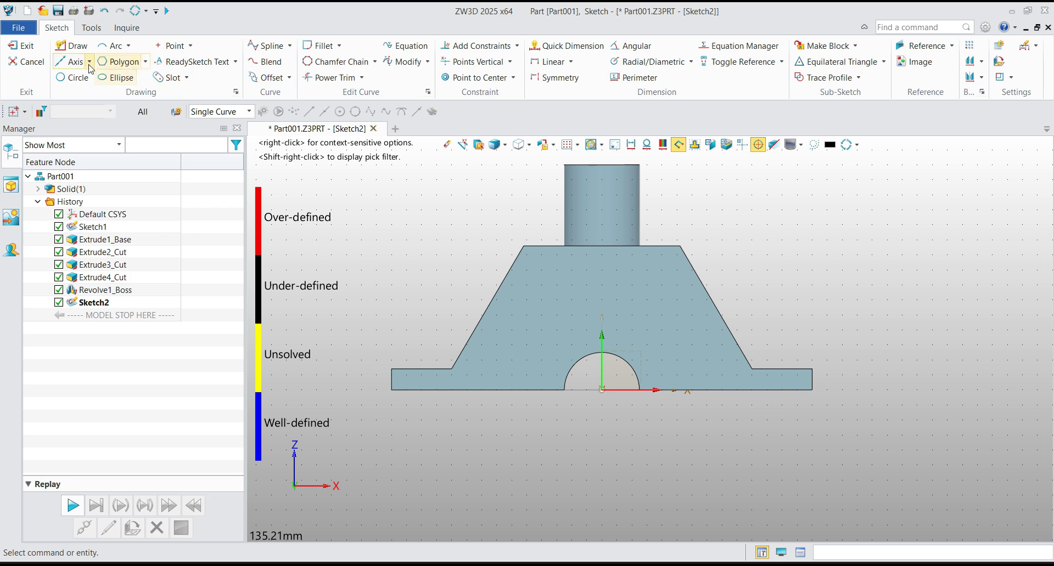
pyautogui.click(75, 77)
pyautogui.press('Tab')
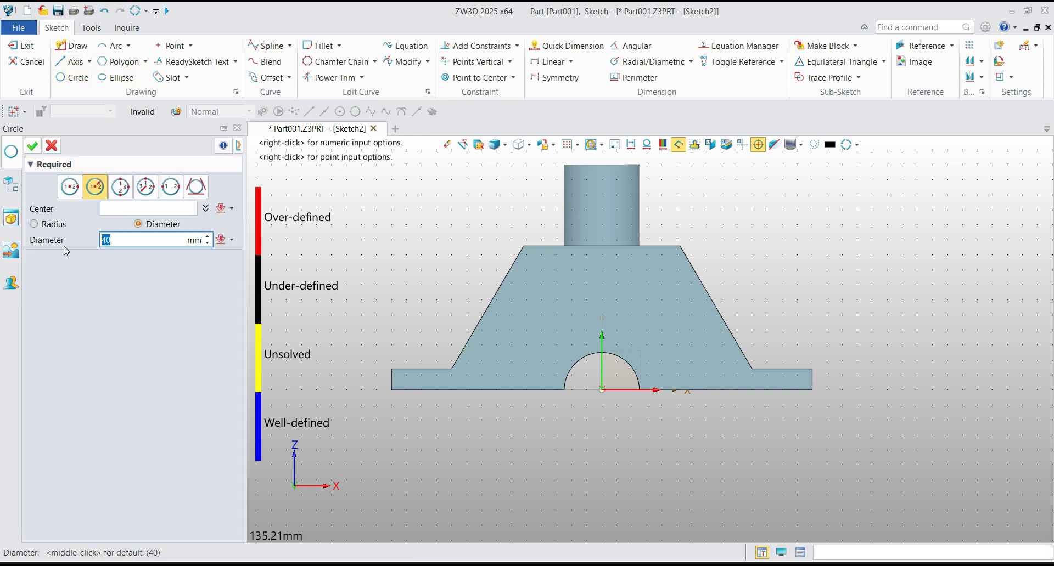
pyautogui.write('35')
pyautogui.press('Return')
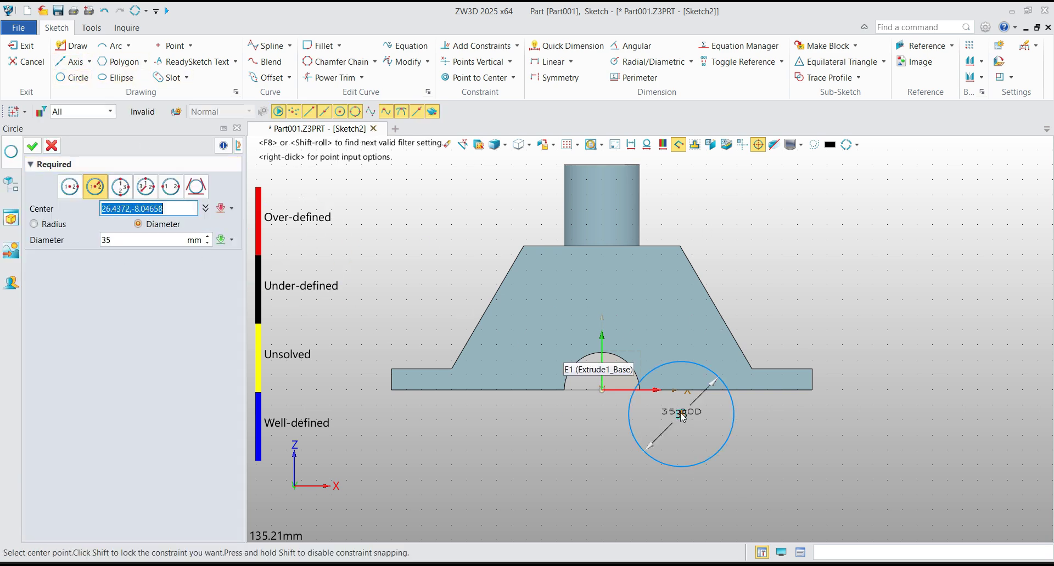
pyautogui.click(602, 390)
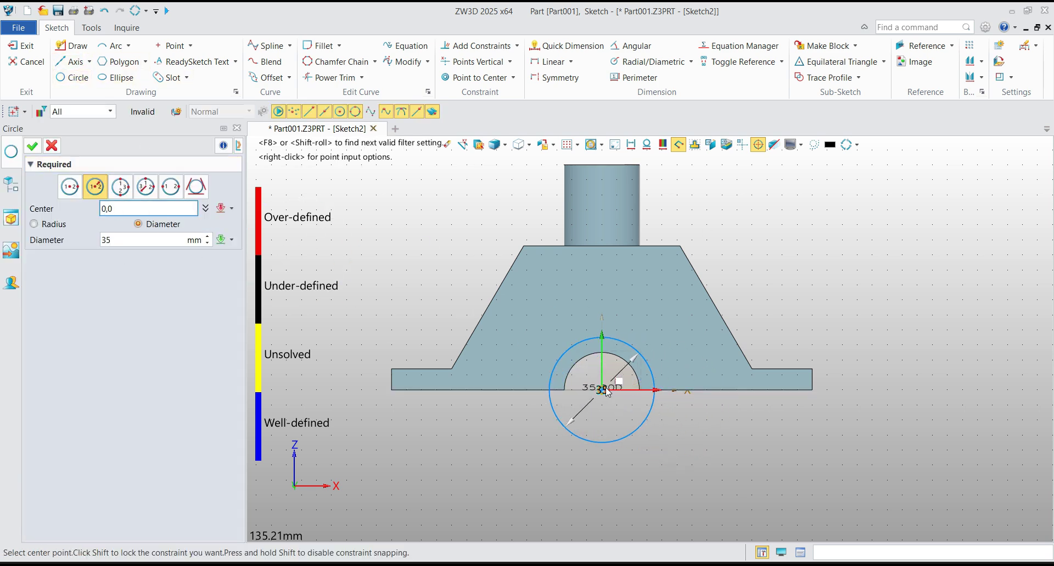
pyautogui.click(32, 146)
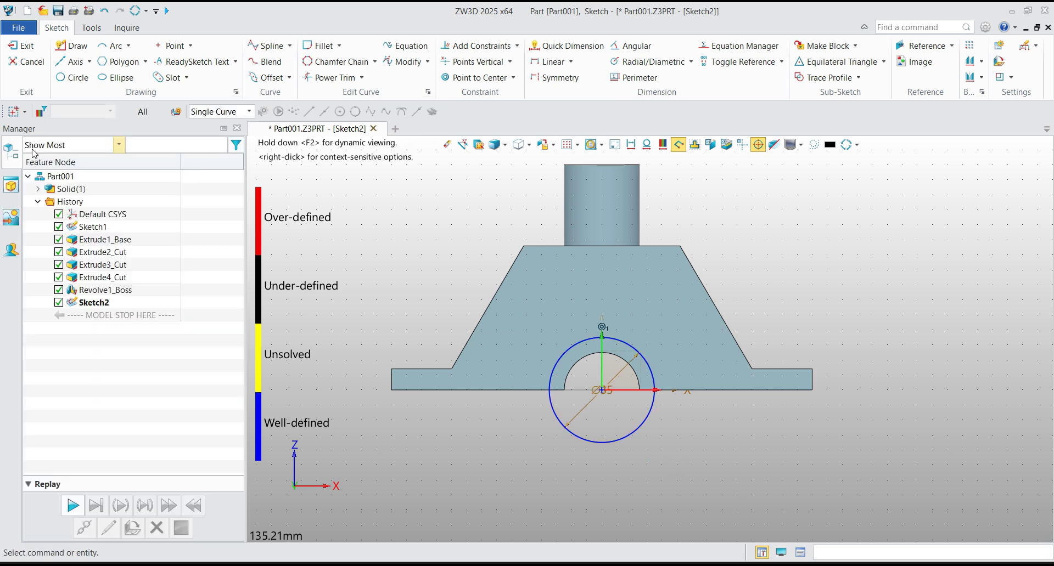
# Draw a second circle of 50 mm diameter centred at the sketch origin, concentric with the 35 mm circle
pyautogui.click(74, 77)
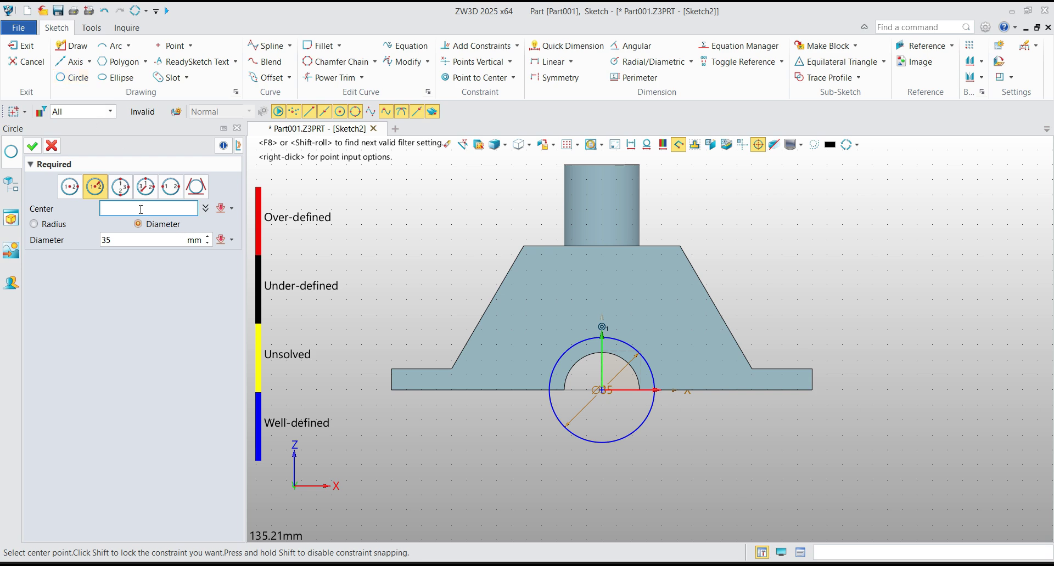
pyautogui.write('50')
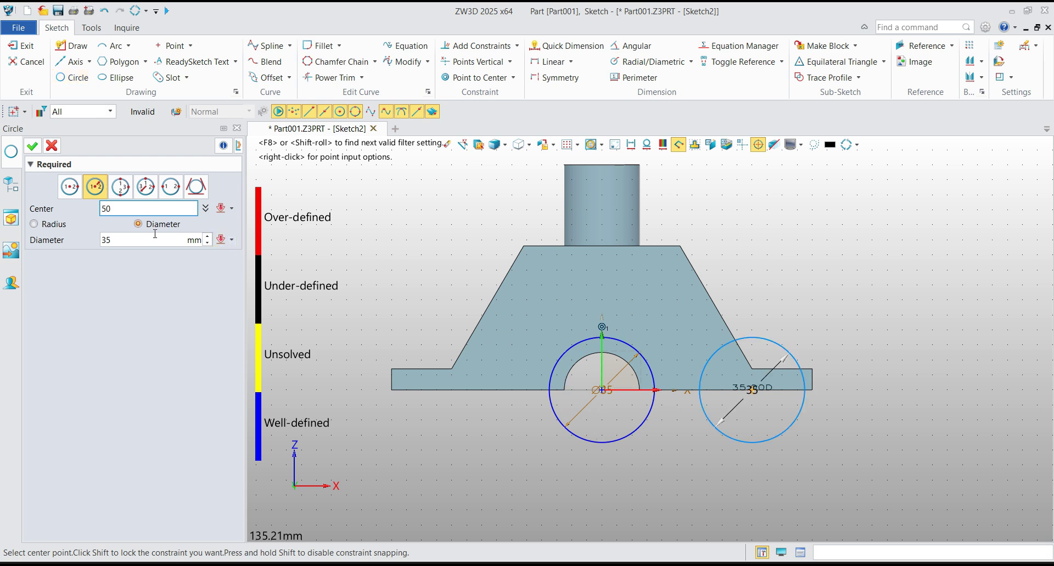
pyautogui.write('0')
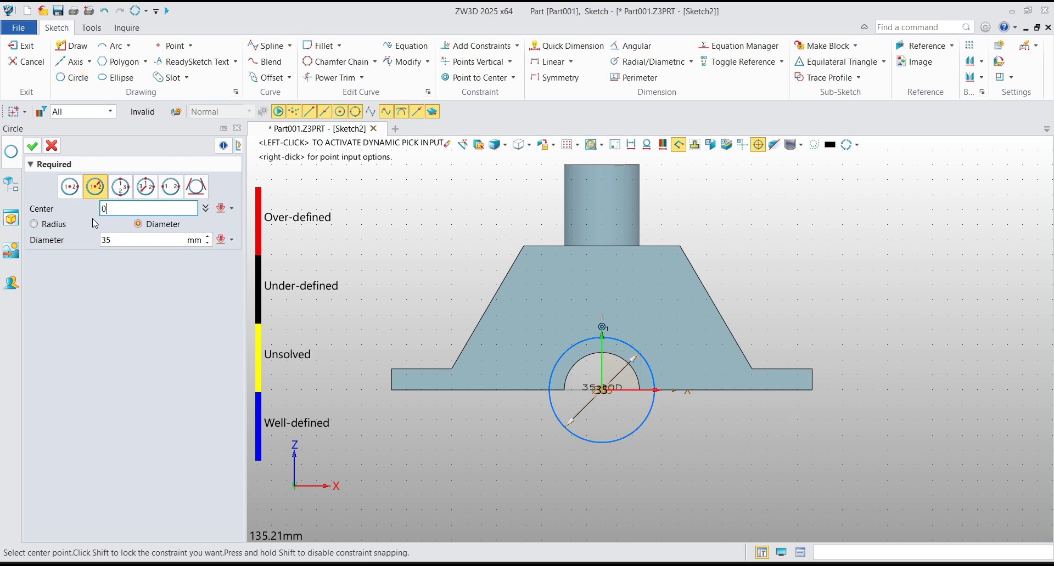
pyautogui.press('Return')
pyautogui.write('50')
pyautogui.click(126, 209)
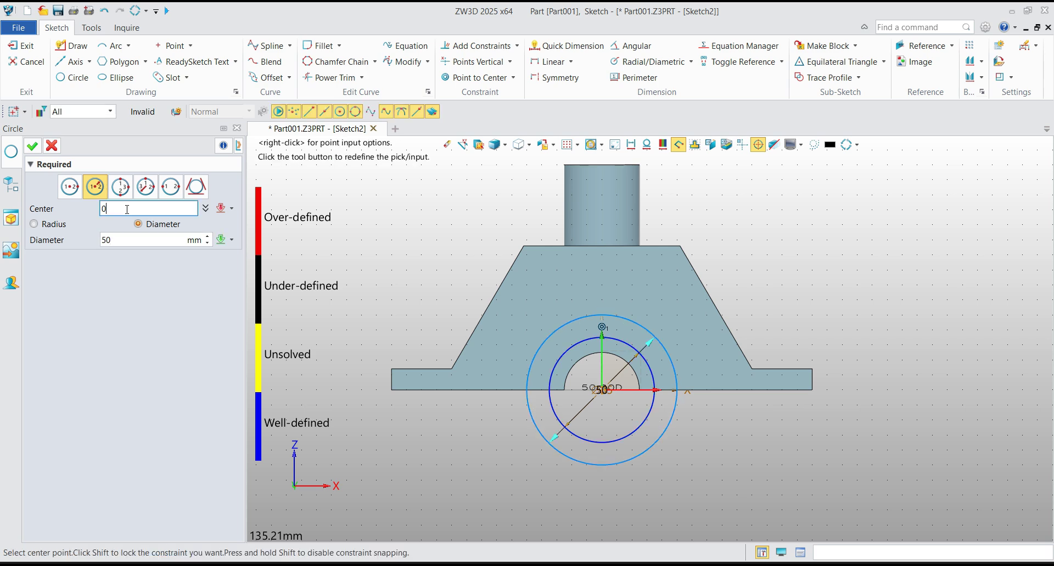
pyautogui.click(32, 146)
# Move the 50 mm diameter dimension label outside the circle, below and to its right
pyautogui.scroll(1, 589, 494)
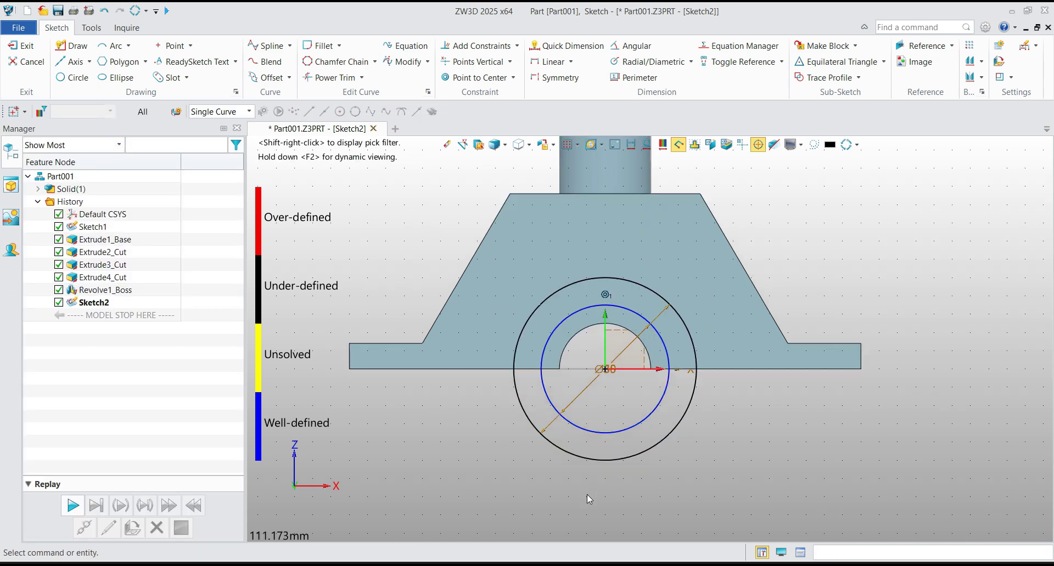
pyautogui.click(551, 444)
pyautogui.click(691, 493)
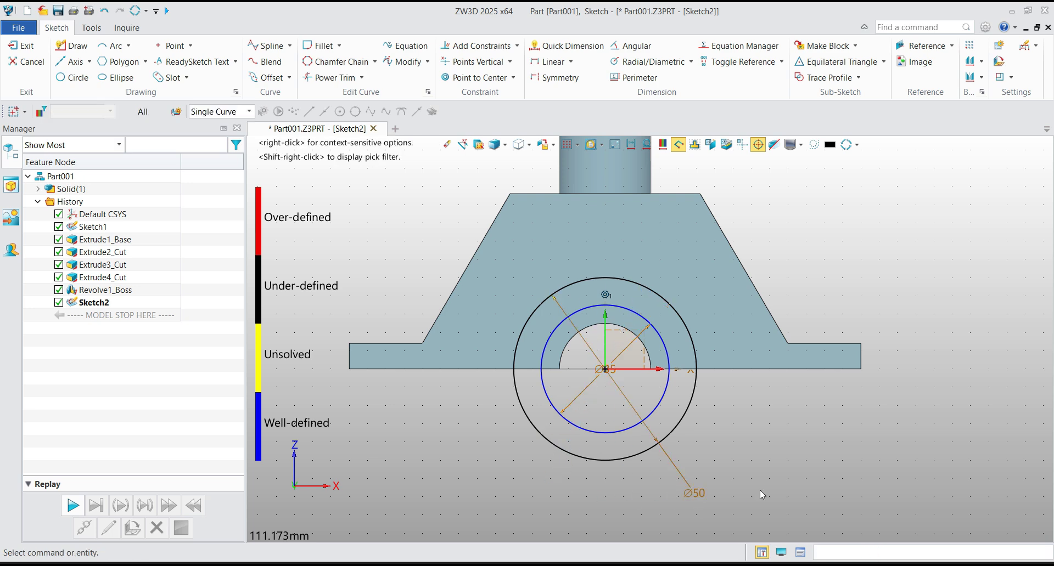
# Pull the 50 mm circle aside and constrain its centre to coincide with the sketch origin
pyautogui.click(674, 431)
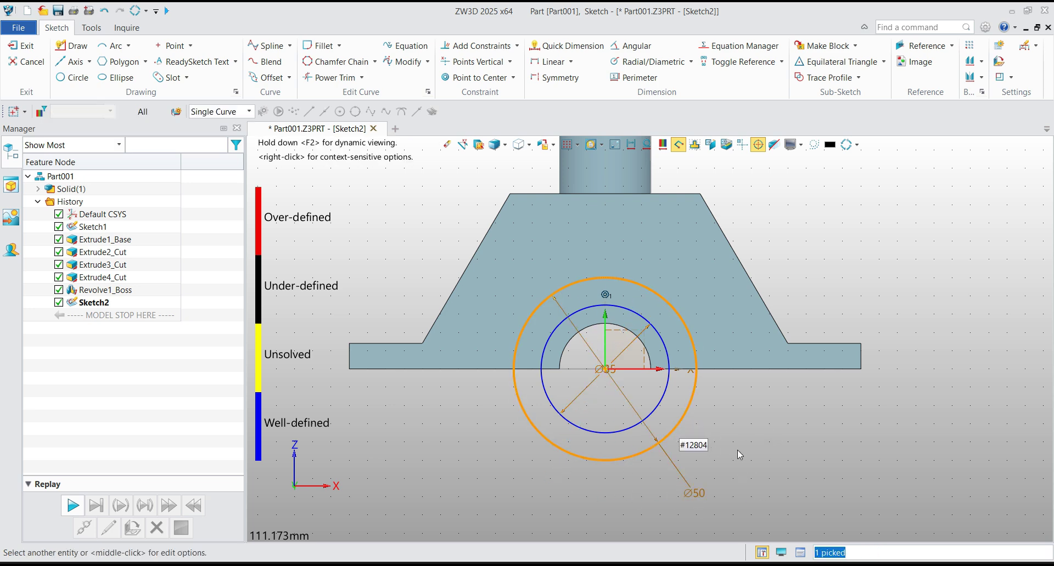
pyautogui.moveTo(609, 379); pyautogui.dragTo(647, 389)
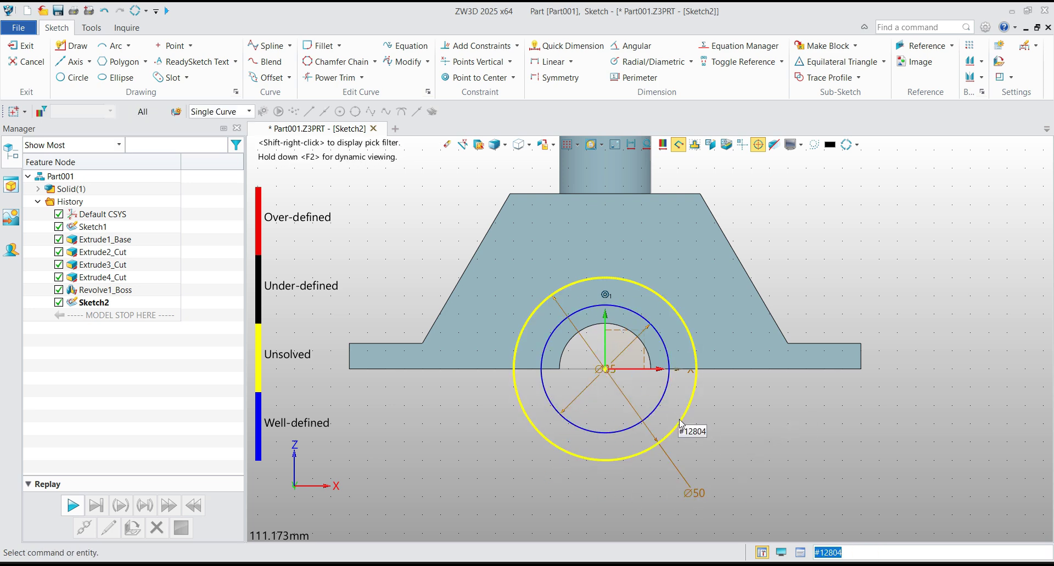
pyautogui.moveTo(674, 431); pyautogui.dragTo(771, 479)
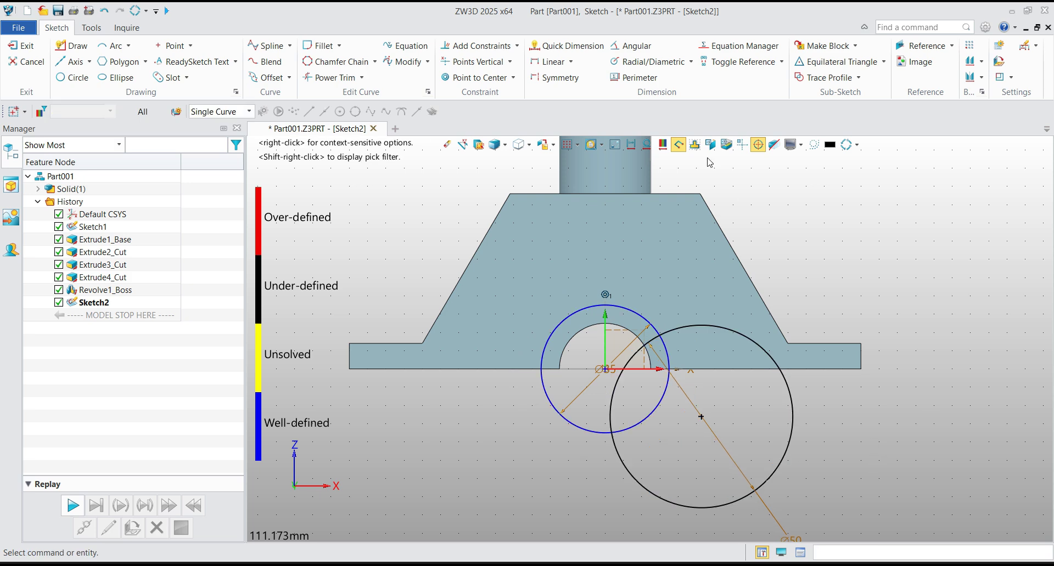
pyautogui.click(701, 417)
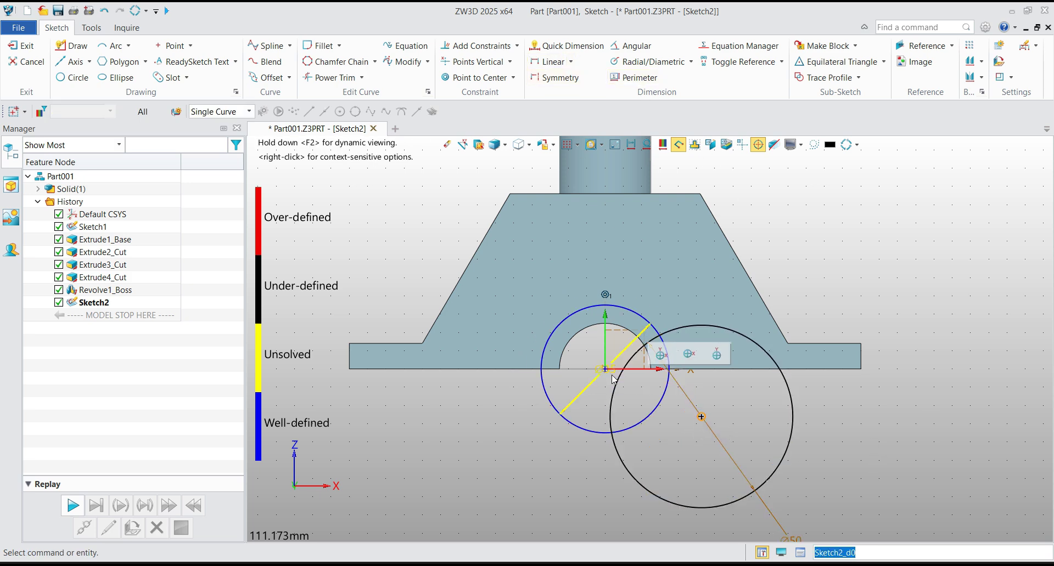
pyautogui.click(610, 375)
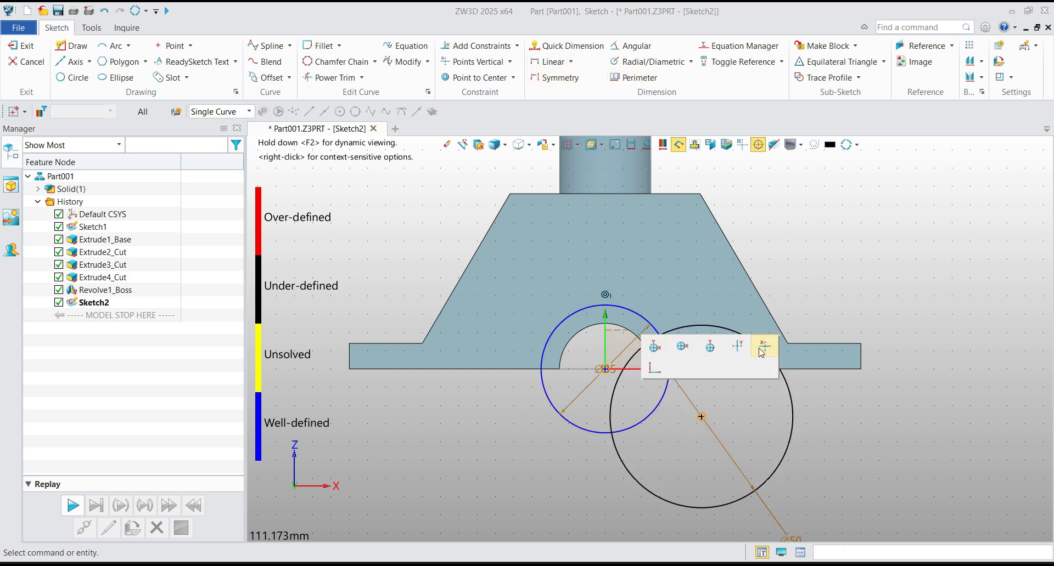
pyautogui.click(653, 368)
# Bring the semicircular edge of the arch opening into the sketch as a reference curve
pyautogui.scroll(-2, 713, 419)
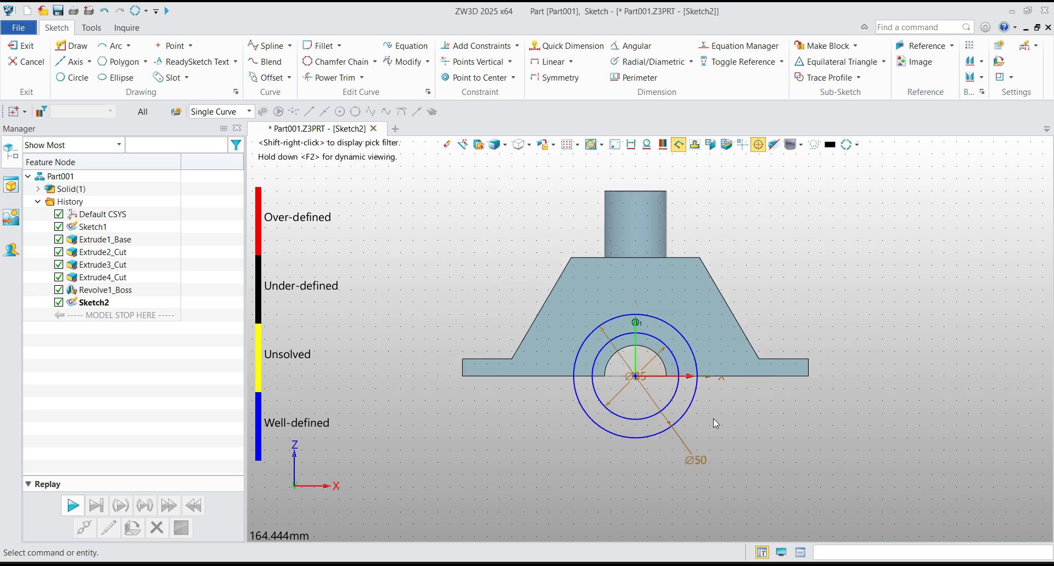
pyautogui.scroll(1, 714, 424)
pyautogui.scroll(2, 619, 354)
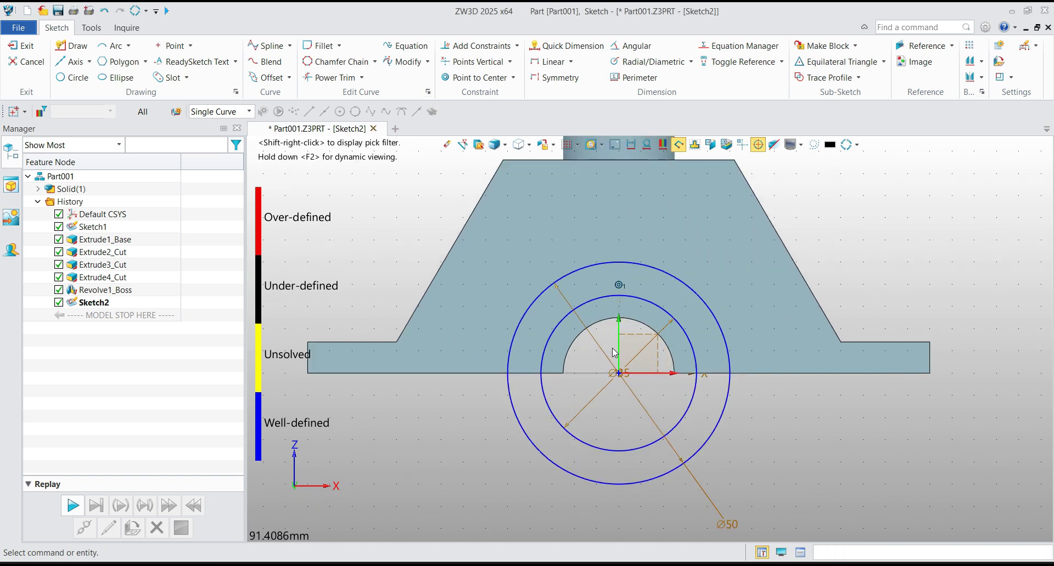
pyautogui.click(923, 45)
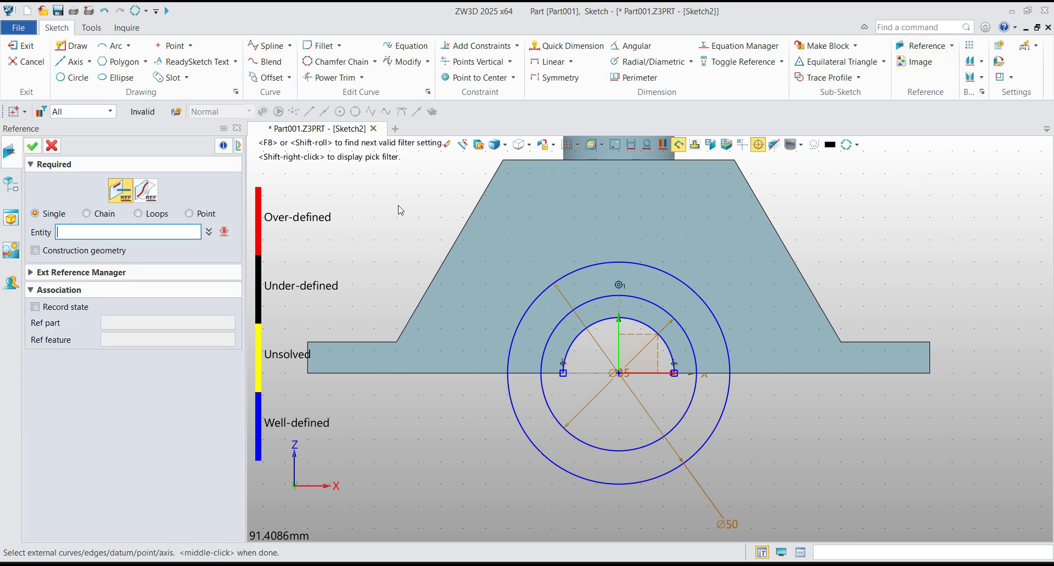
pyautogui.click(32, 145)
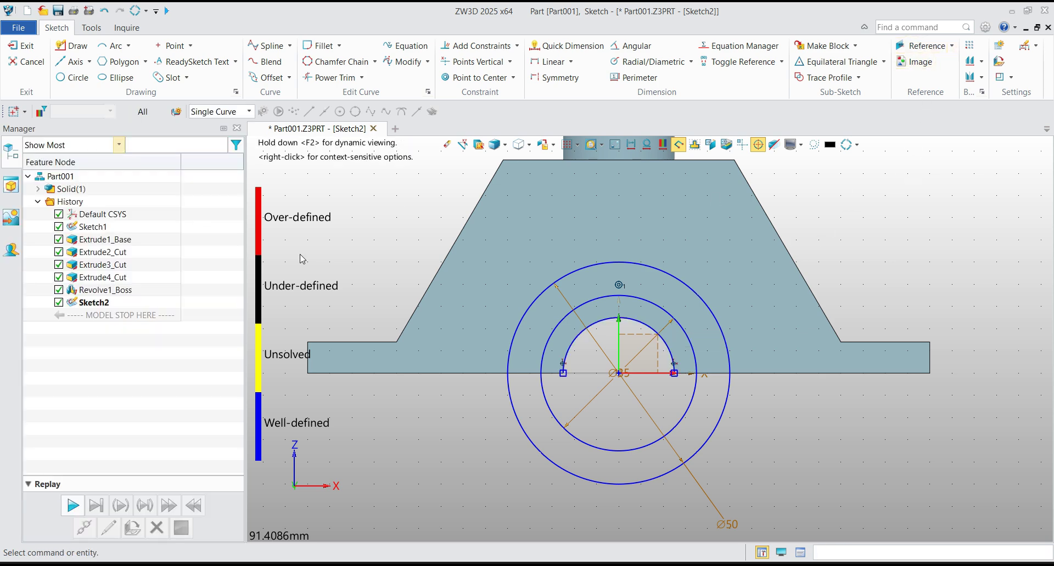
# Draw a horizontal line across the full diameter of the 50 mm circle along the base edge
pyautogui.click(71, 45)
pyautogui.click(507, 374)
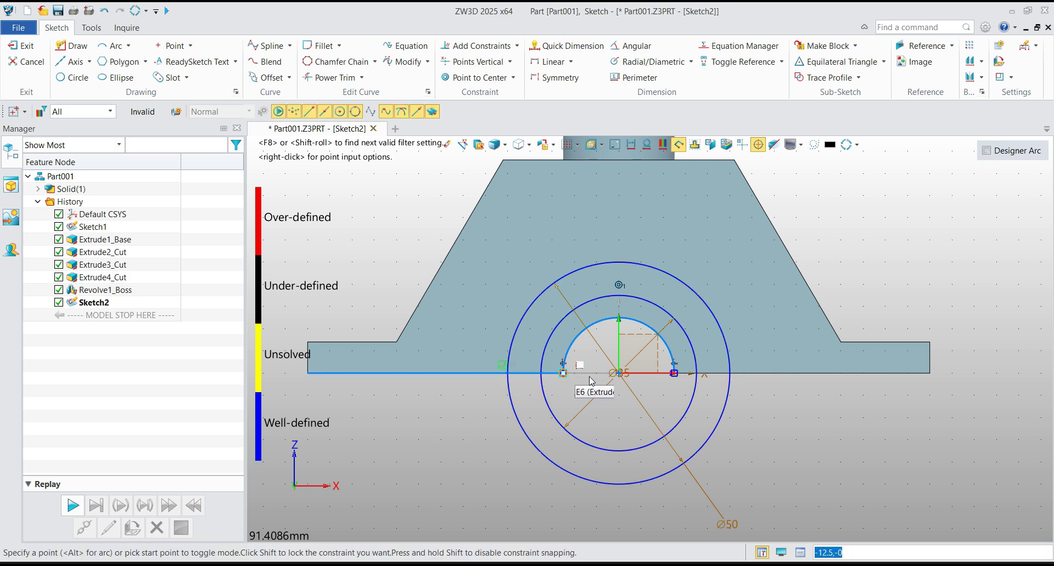
pyautogui.click(730, 373)
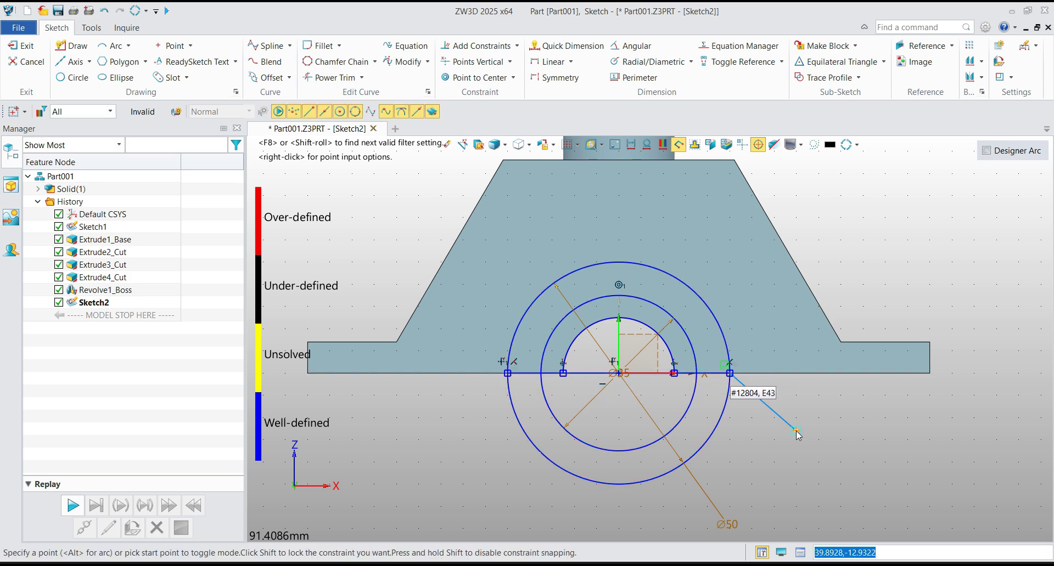
pyautogui.middleClick(798, 433)
# Power Trim the lower halves of the 35 mm and 50 mm circles and exit the sketch
pyautogui.click(334, 77)
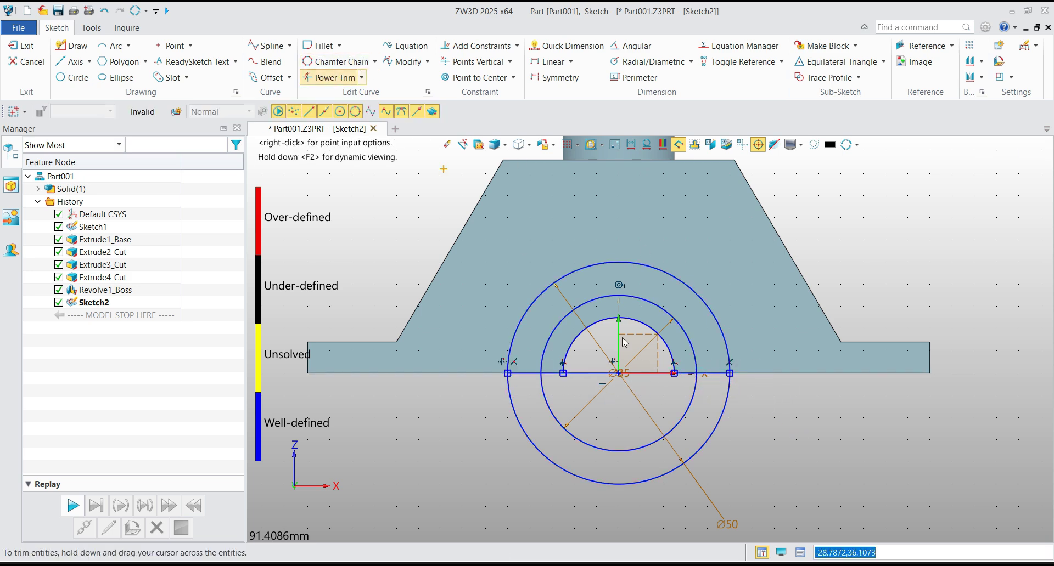
pyautogui.moveTo(676, 483); pyautogui.dragTo(656, 415)
pyautogui.middleClick(657, 414)
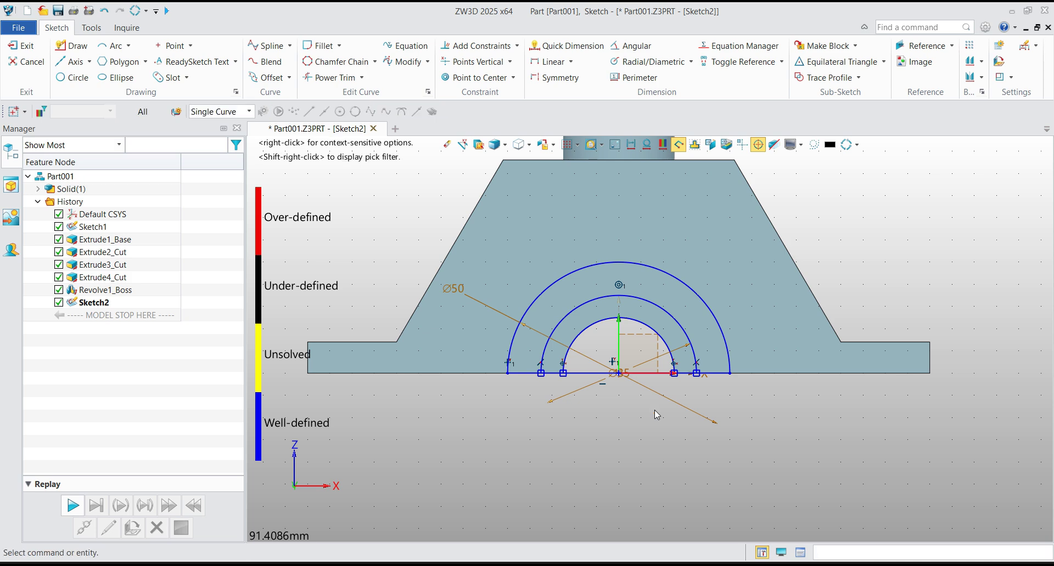
pyautogui.scroll(-3, 603, 299)
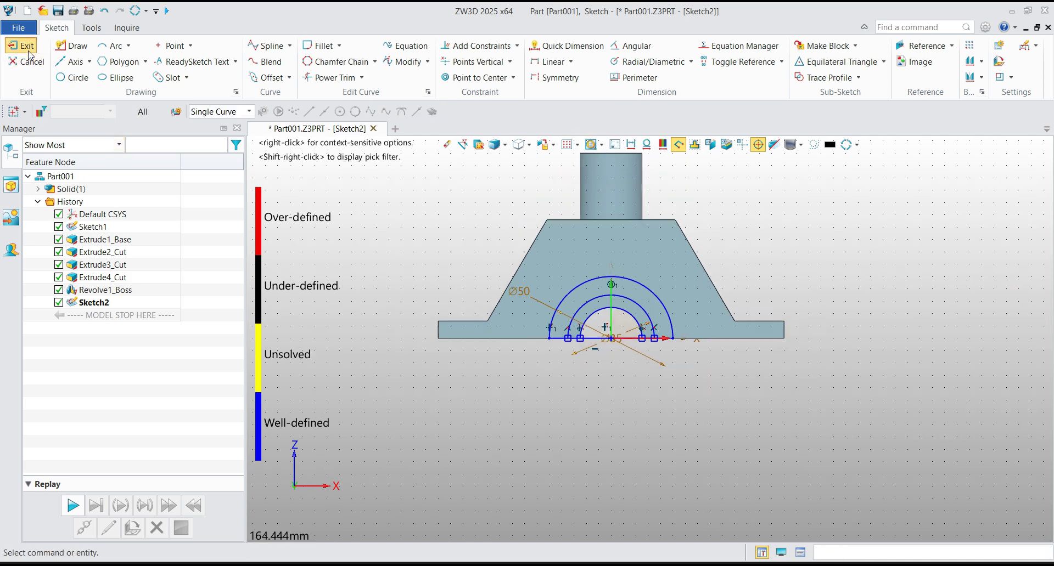
pyautogui.click(22, 46)
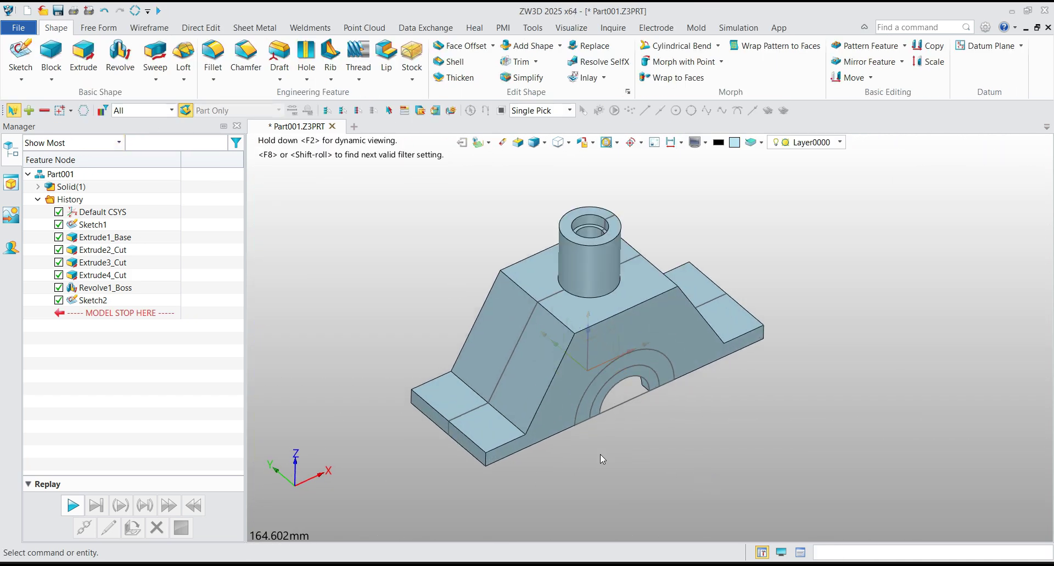
# Extrude the inner half-ring region of the second sketch 5 mm outward from the front face on one side, added to the body
pyautogui.click(83, 55)
pyautogui.scroll(2, 568, 448)
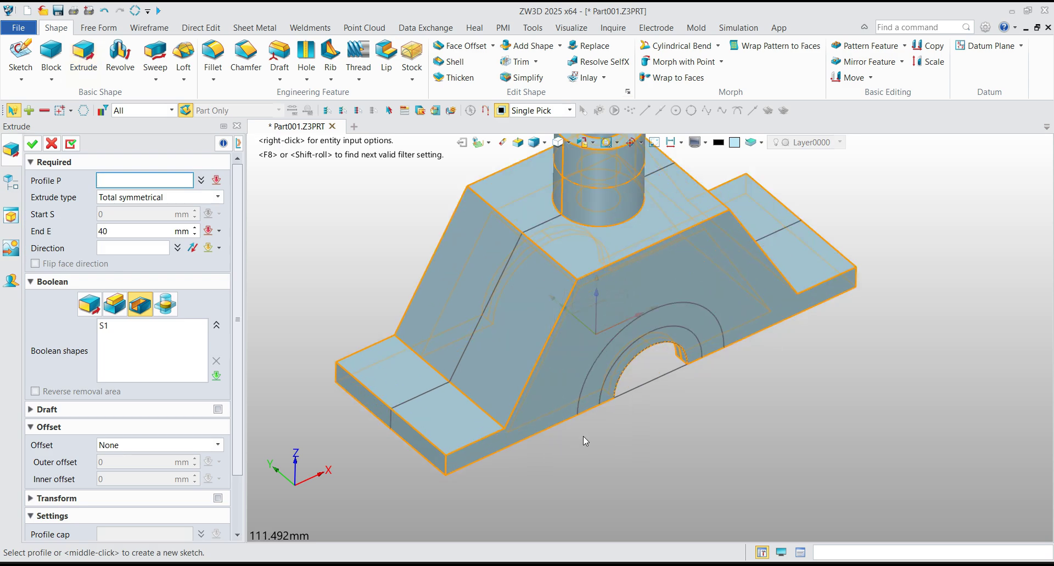
pyautogui.click(608, 393)
pyautogui.click(608, 393)
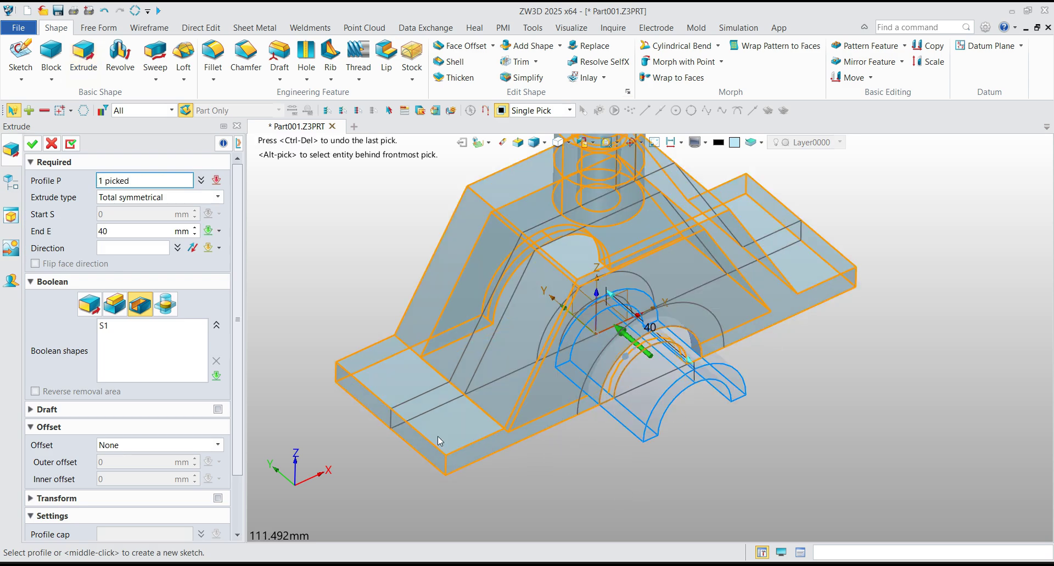
pyautogui.click(218, 197)
pyautogui.click(181, 207)
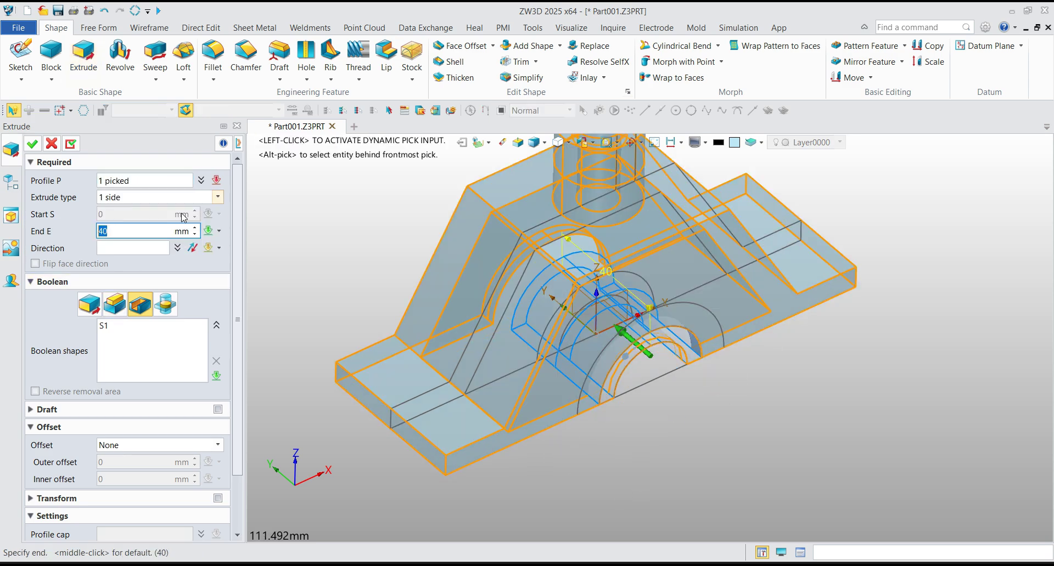
pyautogui.click(193, 248)
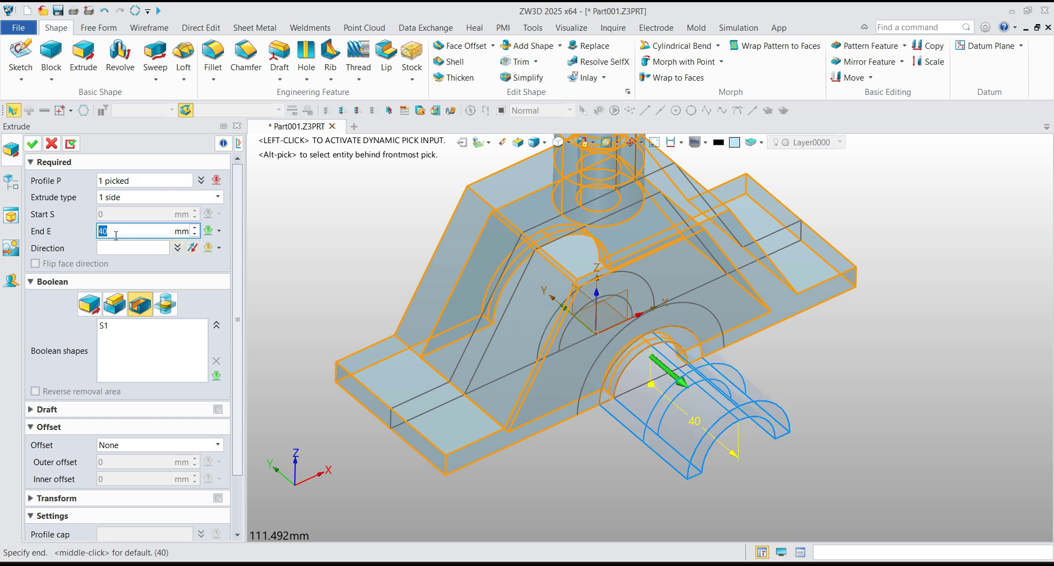
pyautogui.click(115, 302)
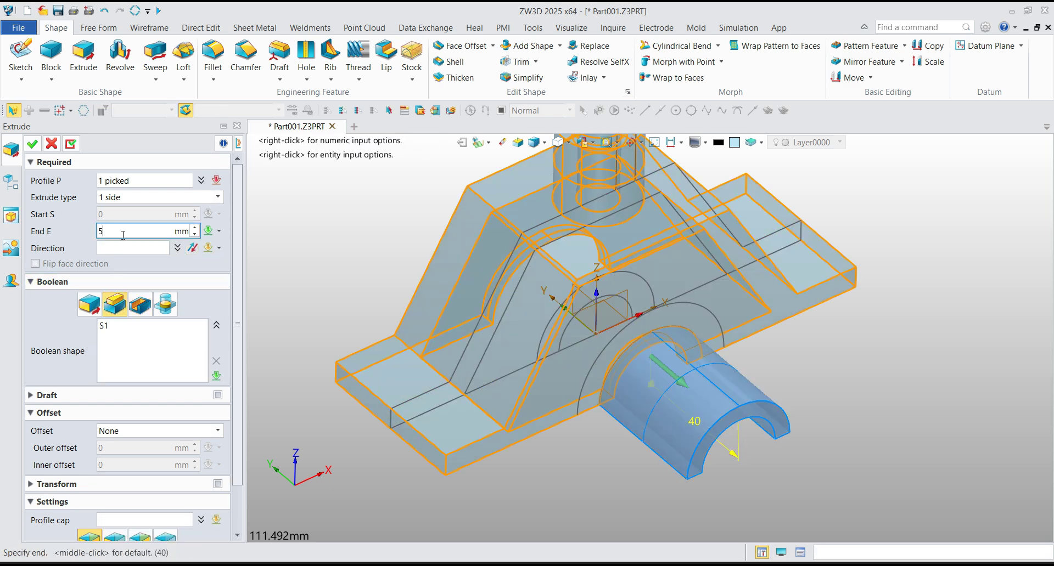
pyautogui.click(127, 251)
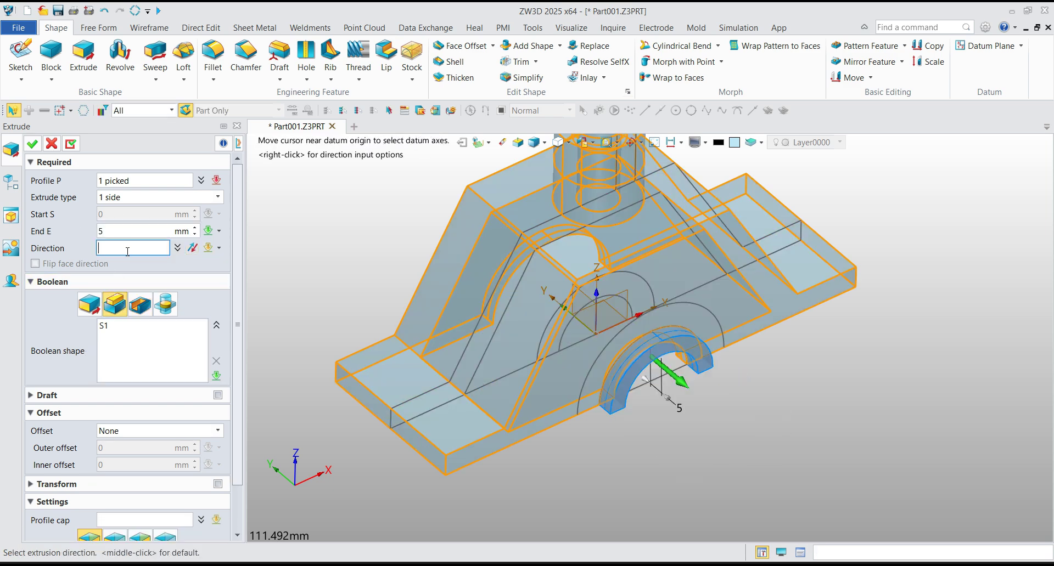
pyautogui.click(70, 144)
# Extrude the outer half-ring region of the second sketch 10 mm outward from the front face, adding it to the body
pyautogui.scroll(3, 640, 391)
pyautogui.click(564, 349)
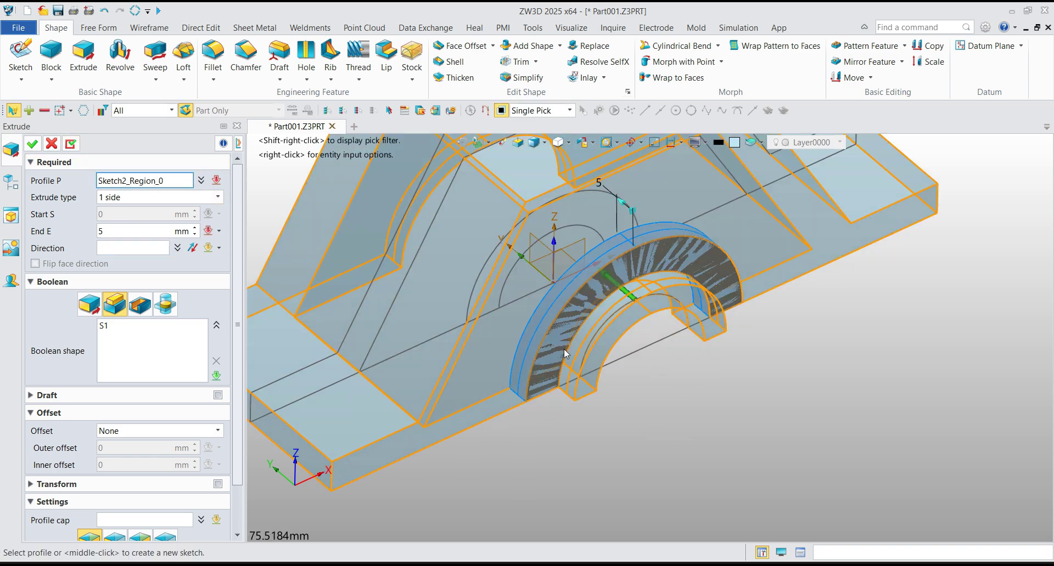
pyautogui.click(192, 248)
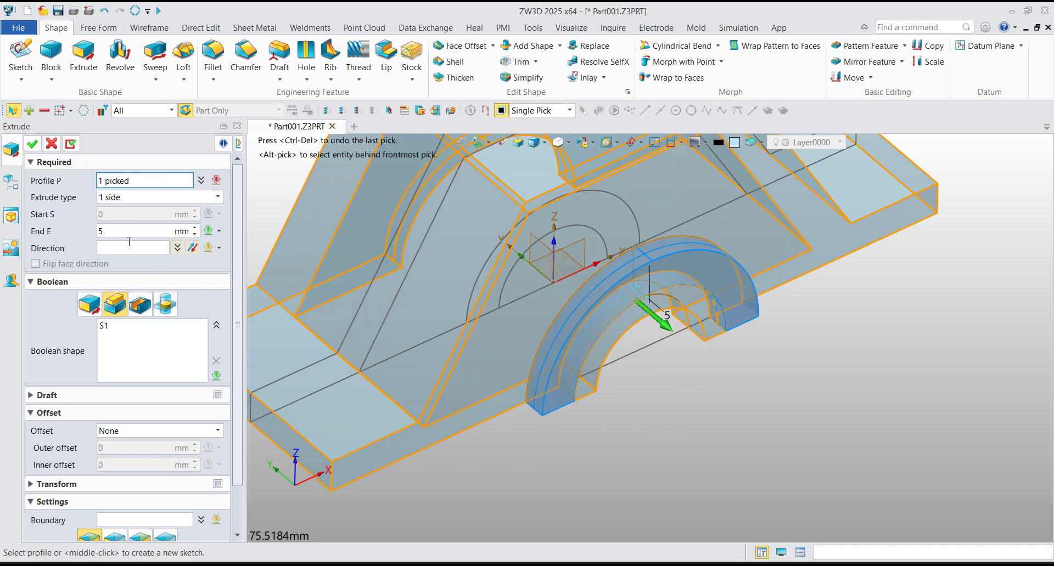
pyautogui.click(98, 236)
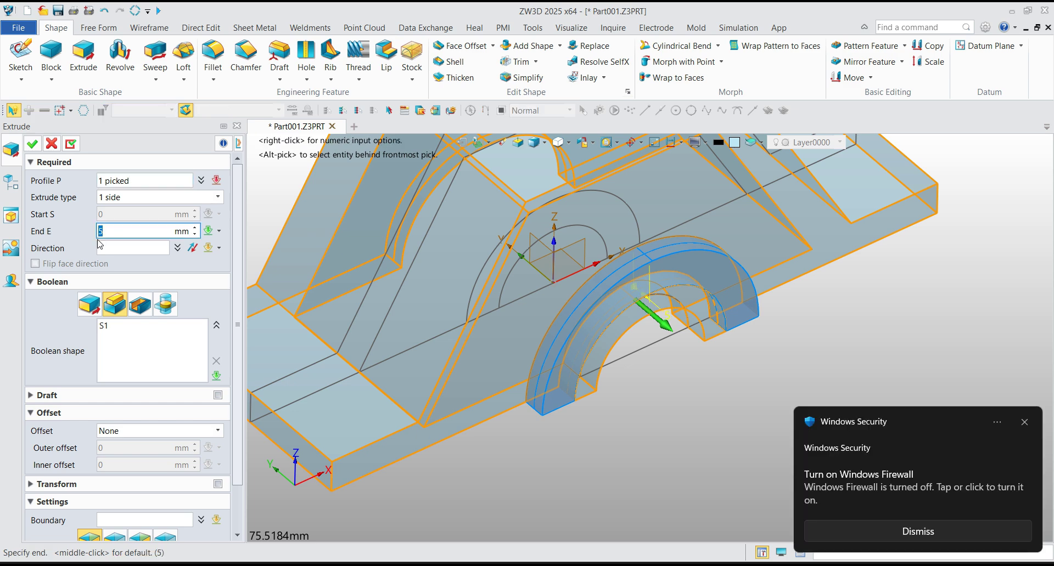
pyautogui.click(121, 253)
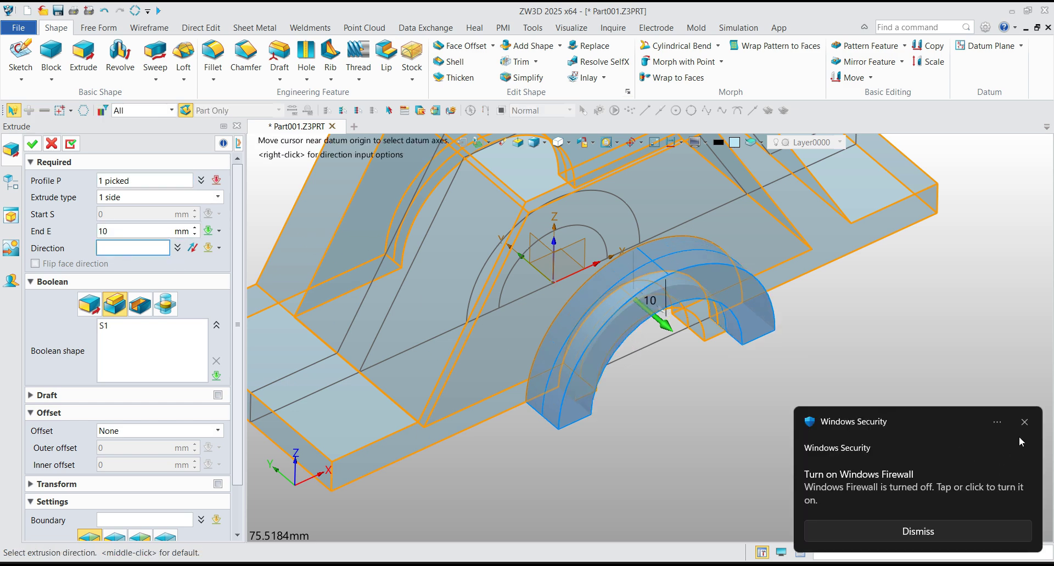
pyautogui.click(1023, 423)
pyautogui.scroll(-2, 704, 438)
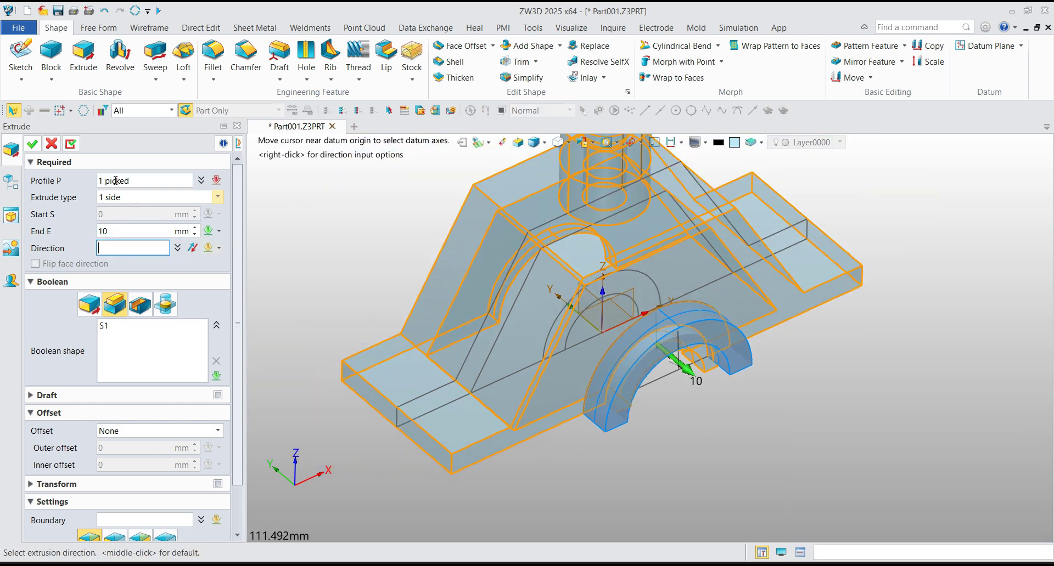
pyautogui.click(32, 144)
pyautogui.scroll(-1, 317, 230)
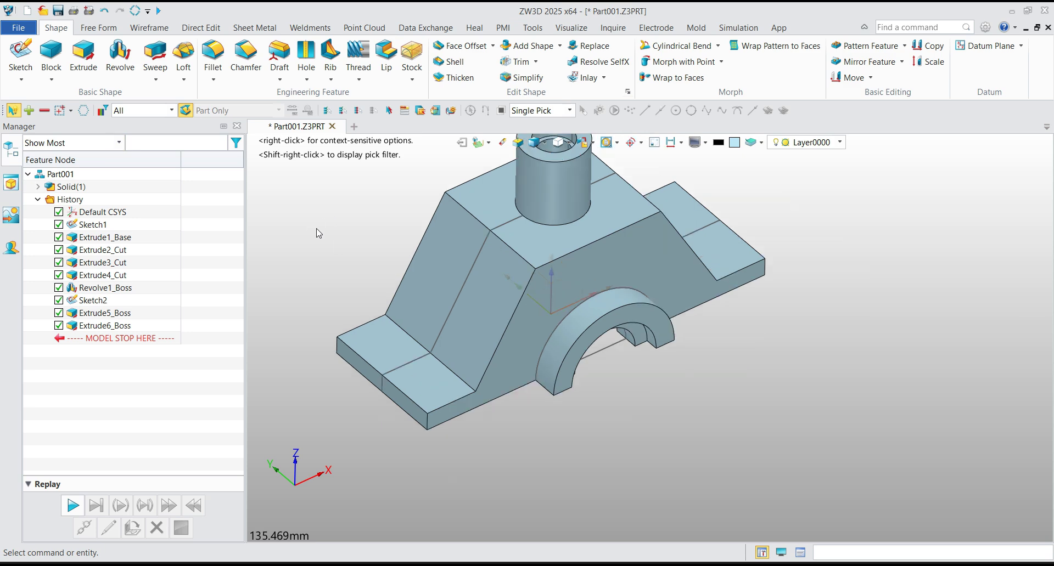
# Hide Sketch2 and Sketch1 from the model view
pyautogui.rightClick(604, 357)
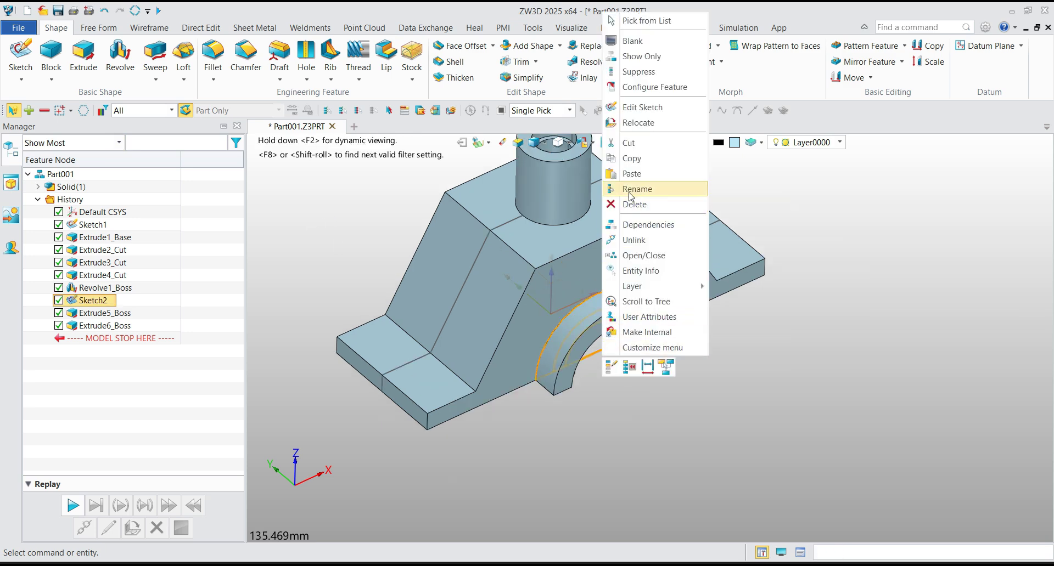
pyautogui.click(631, 40)
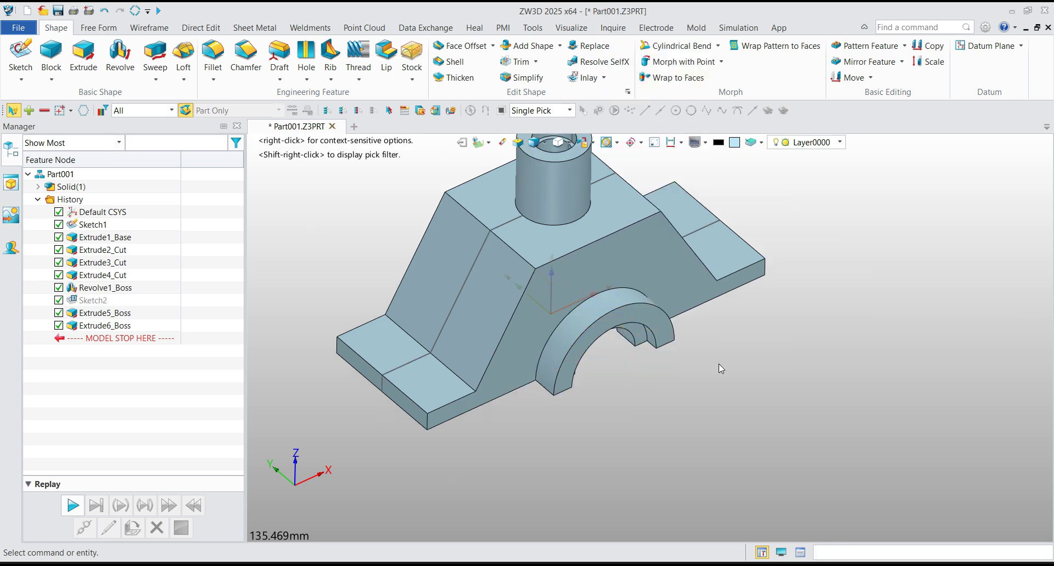
pyautogui.scroll(-1, 719, 364)
pyautogui.rightClick(544, 259)
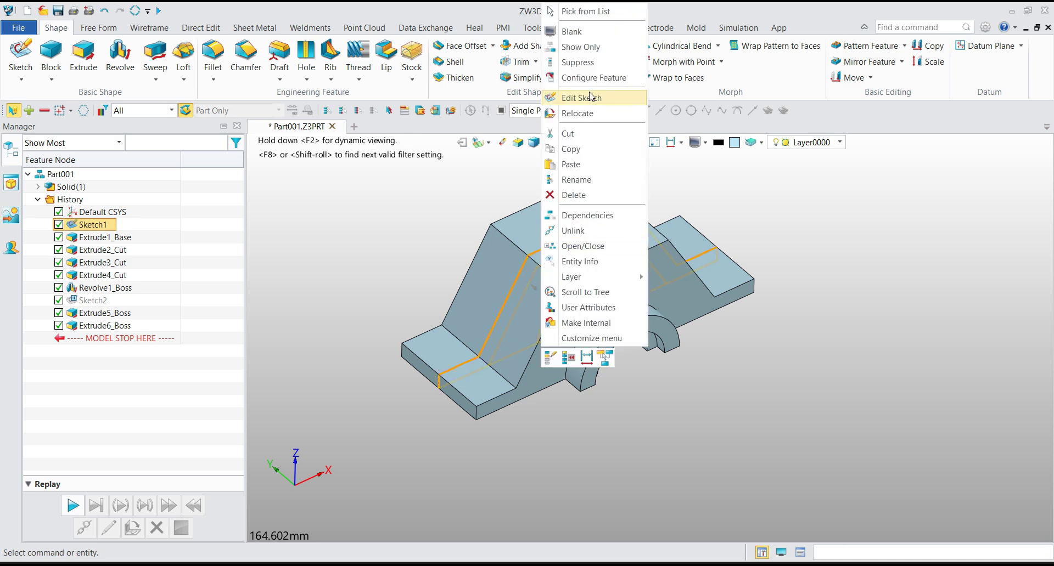
pyautogui.click(595, 33)
pyautogui.moveTo(741, 388)
pyautogui.mouseDown(button='middle')
pyautogui.moveTo(701, 324)
pyautogui.moveTo(688, 420)
pyautogui.mouseUp(button='middle')
# Check the reference drawing and start a new sketch on the XZ datum plane
pyautogui.hotkey('alt', 'Tab')
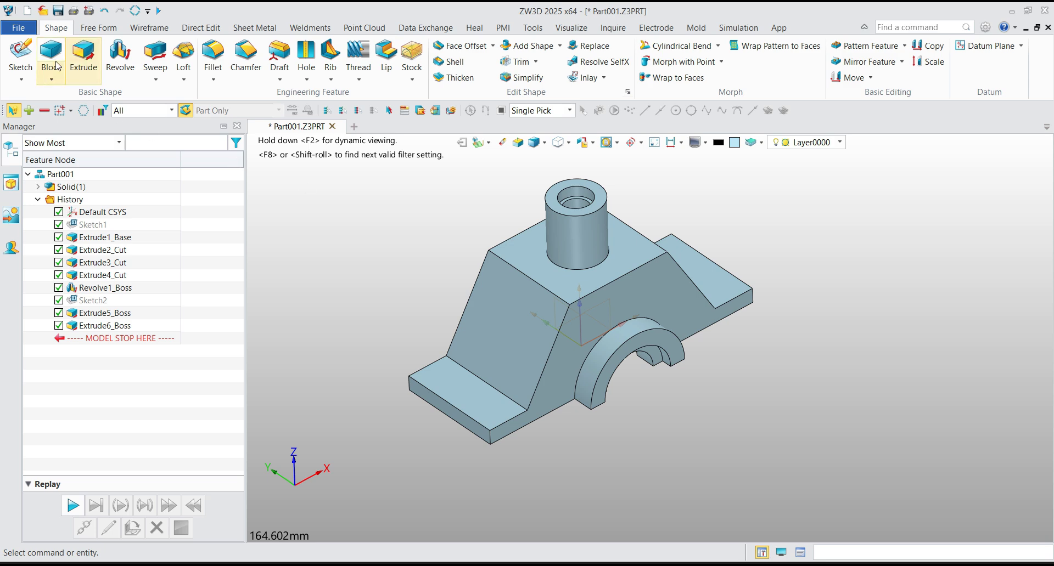
pyautogui.click(20, 55)
pyautogui.moveTo(693, 443); pyautogui.dragTo(647, 386, button='middle')
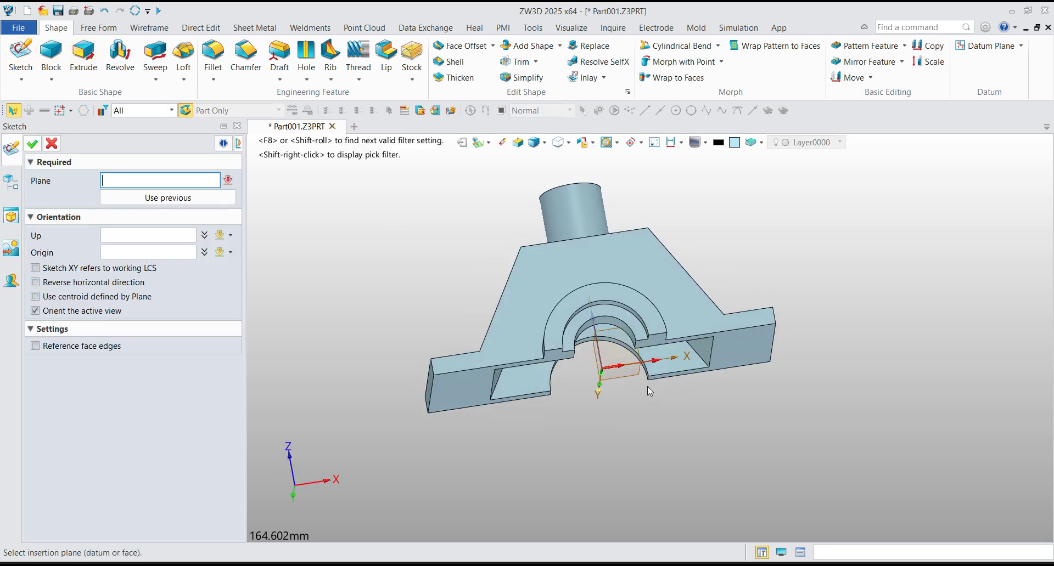
pyautogui.click(601, 333)
pyautogui.middleClick(445, 336)
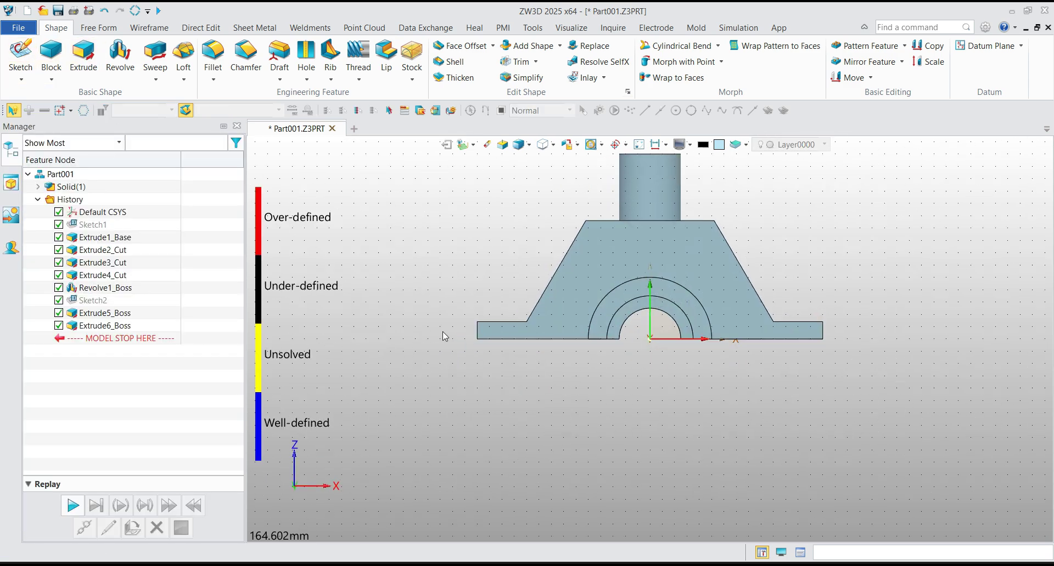
pyautogui.scroll(3, 680, 280)
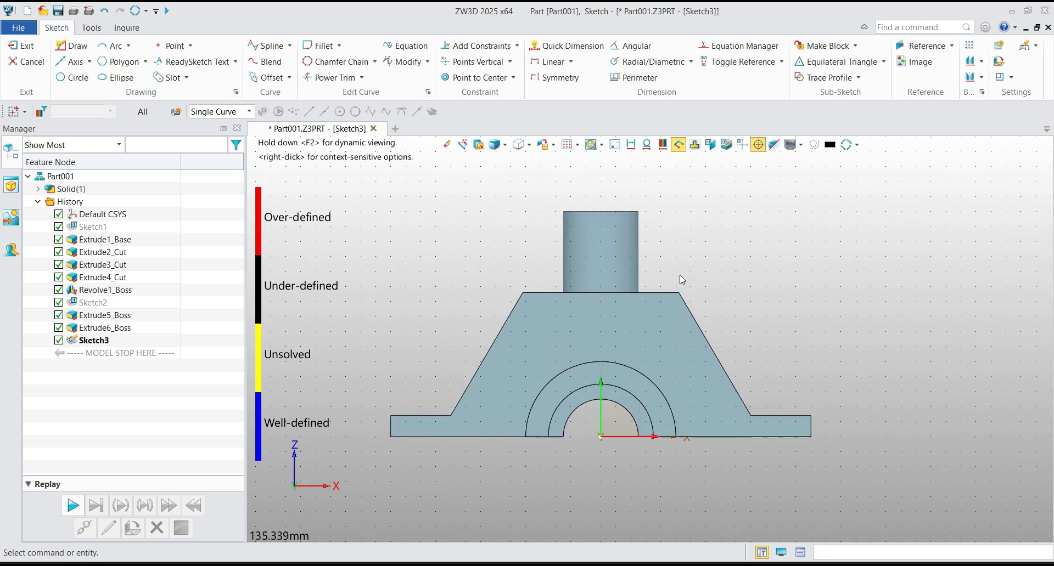
pyautogui.scroll(1, 679, 276)
# Draw a slanted line from the base's upper right corner to the right side of the vertical cylinder
pyautogui.click(72, 45)
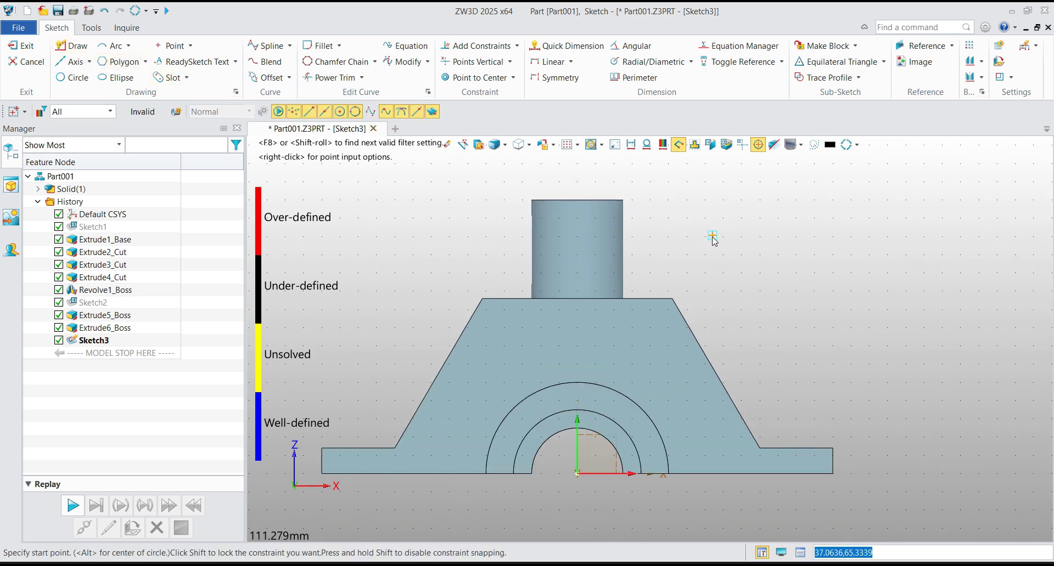
pyautogui.click(666, 290)
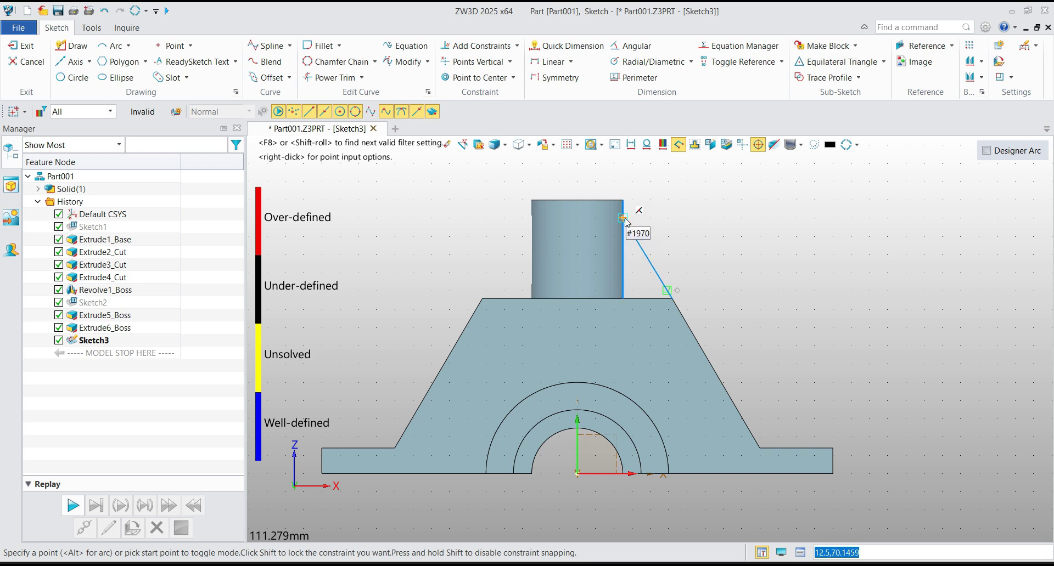
pyautogui.scroll(3, 647, 225)
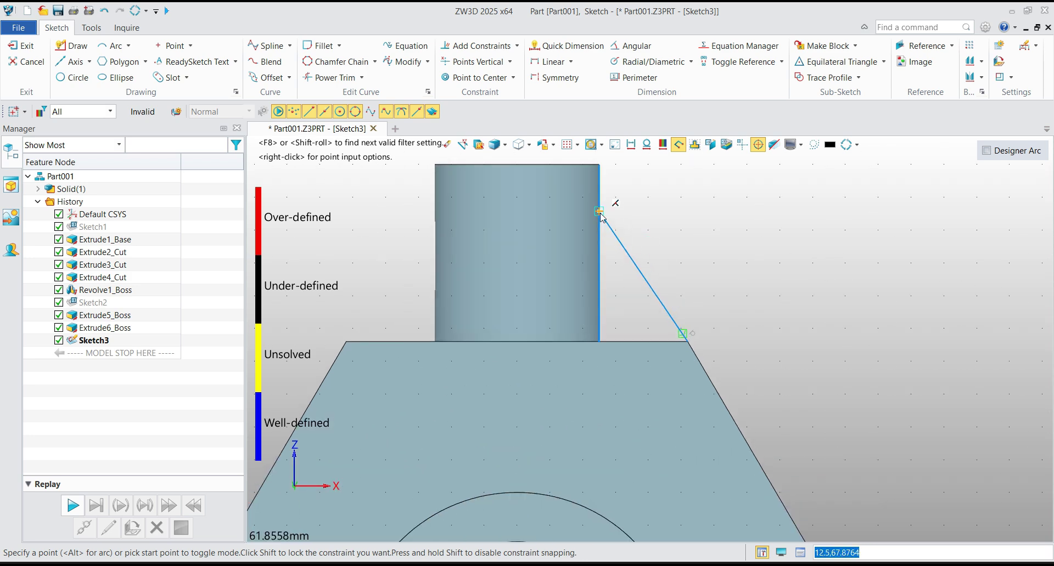
pyautogui.click(599, 211)
pyautogui.scroll(-3, 635, 204)
pyautogui.middleClick(638, 203)
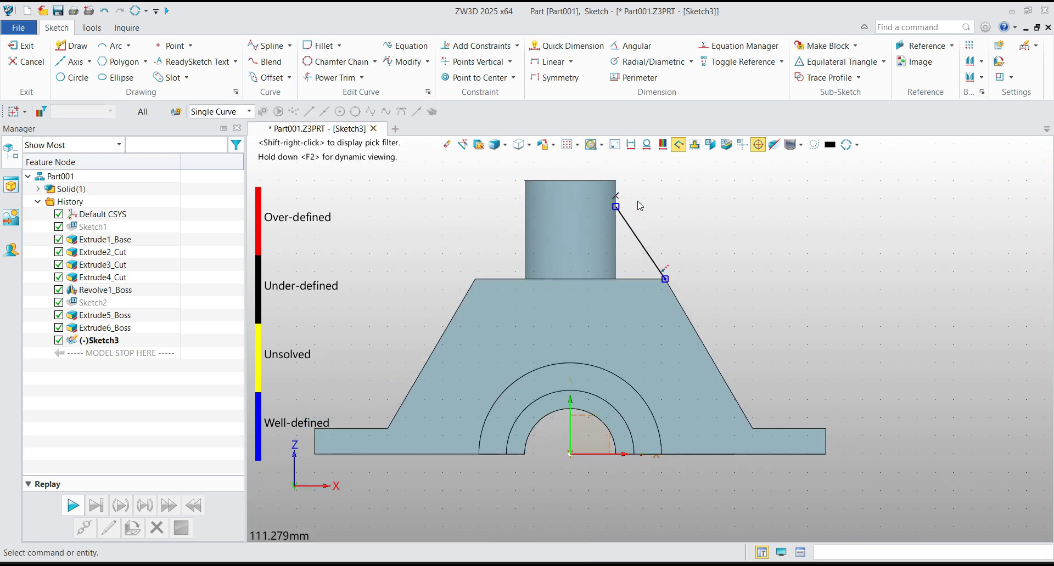
pyautogui.scroll(-1, 637, 204)
pyautogui.scroll(1, 686, 222)
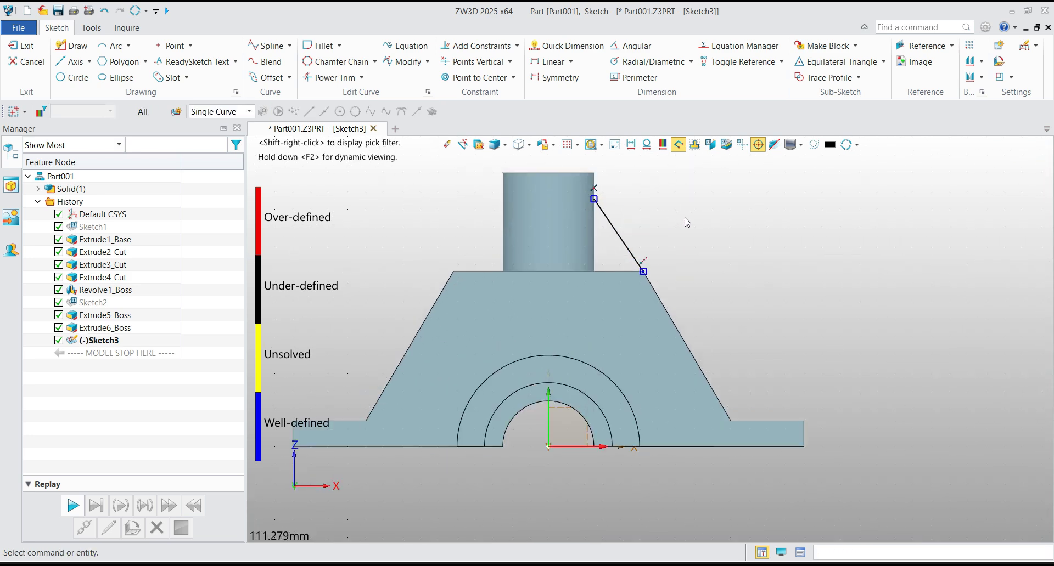
# Draw a horizontal line outward from the base's right slanted edge and a vertical line about 25 mm long down to that edge
pyautogui.click(72, 46)
pyautogui.click(666, 300)
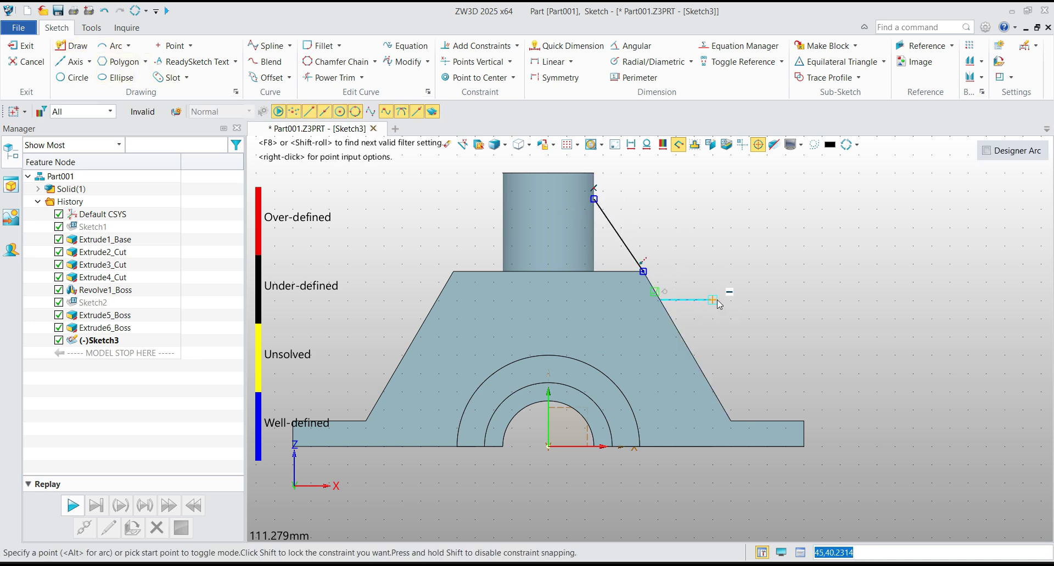
pyautogui.click(712, 301)
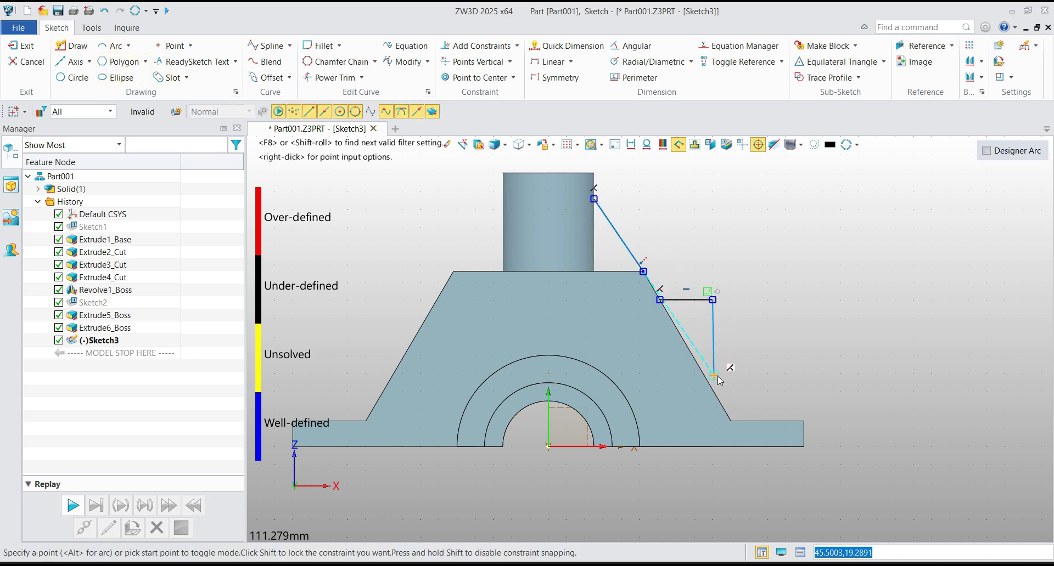
pyautogui.click(714, 391)
pyautogui.press('Escape')
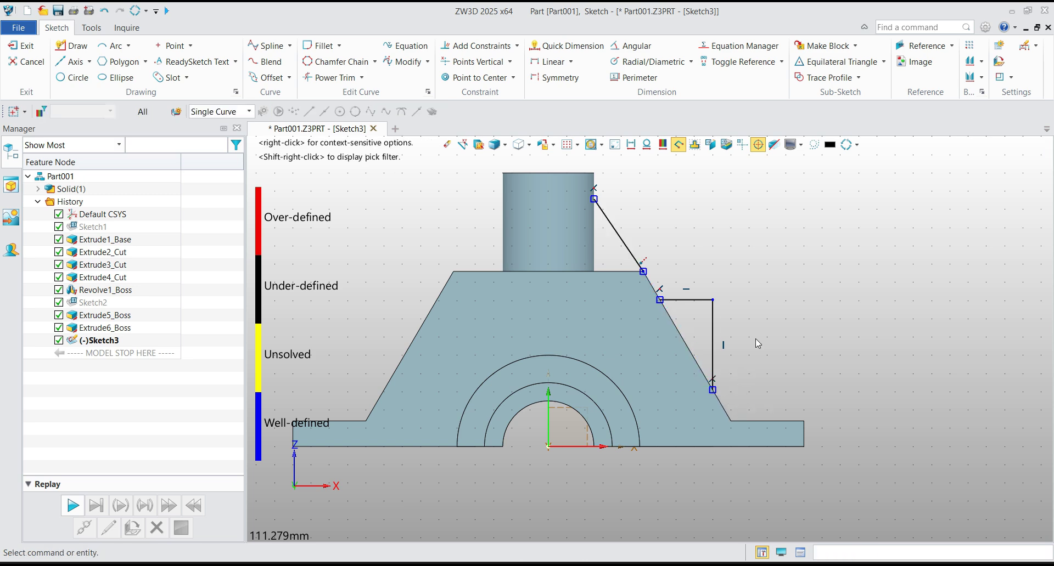
pyautogui.scroll(-1, 754, 339)
pyautogui.scroll(1, 696, 250)
# Constrain the slanted line beside the cylinder to align with the base's right slanted edge
pyautogui.click(631, 254)
pyautogui.click(686, 343)
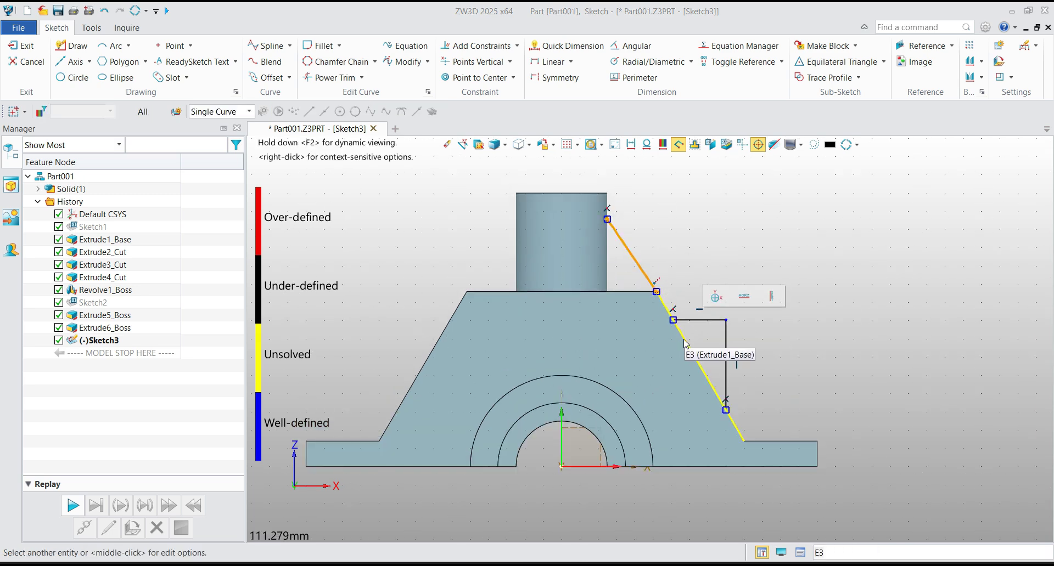
pyautogui.click(786, 317)
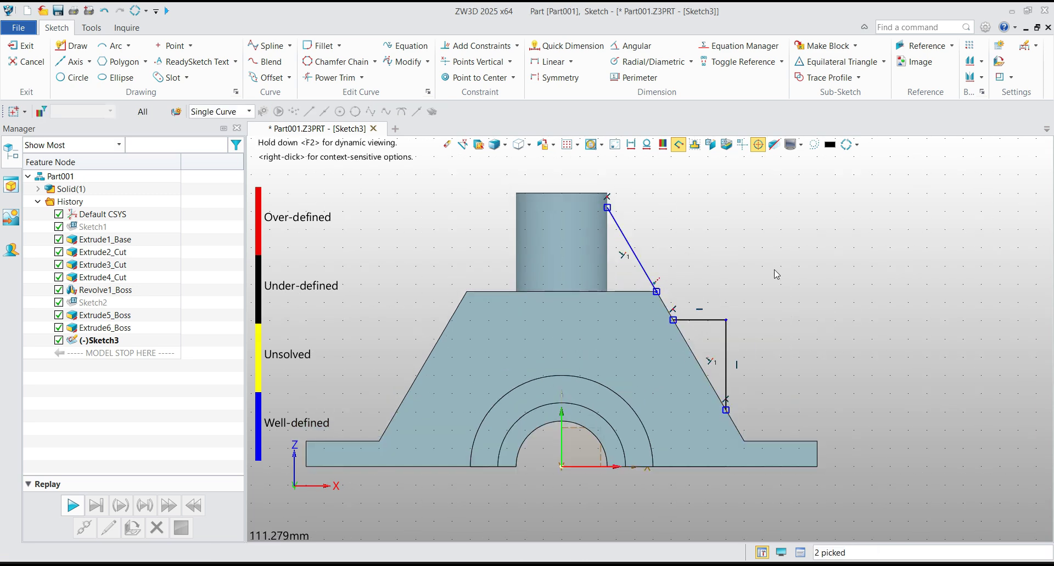
# Dimension the vertical line's horizontal distance from the sketch origin as 95/2 mm
pyautogui.rightClick(773, 298)
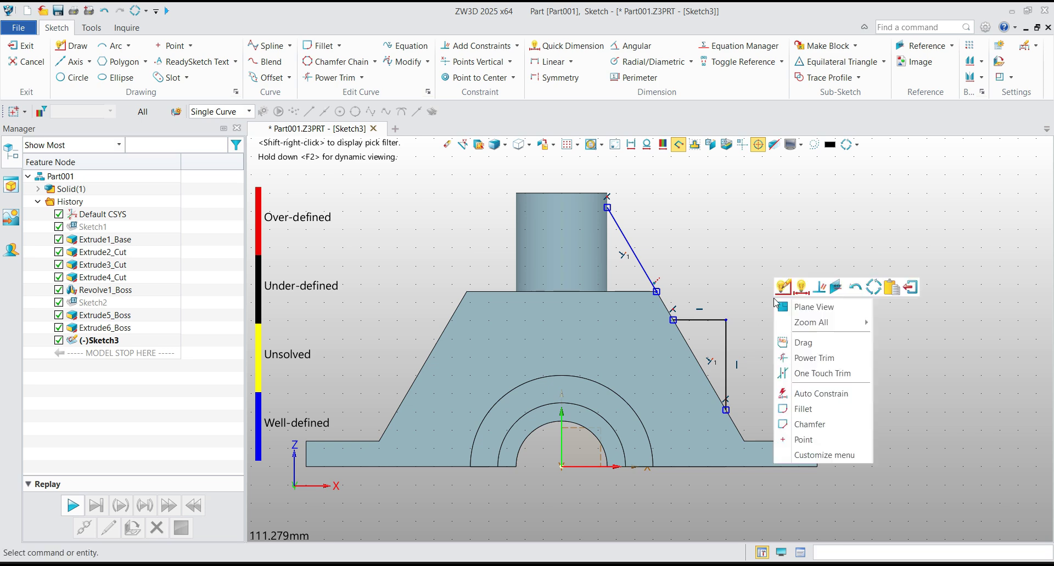
pyautogui.click(803, 290)
pyautogui.click(740, 340)
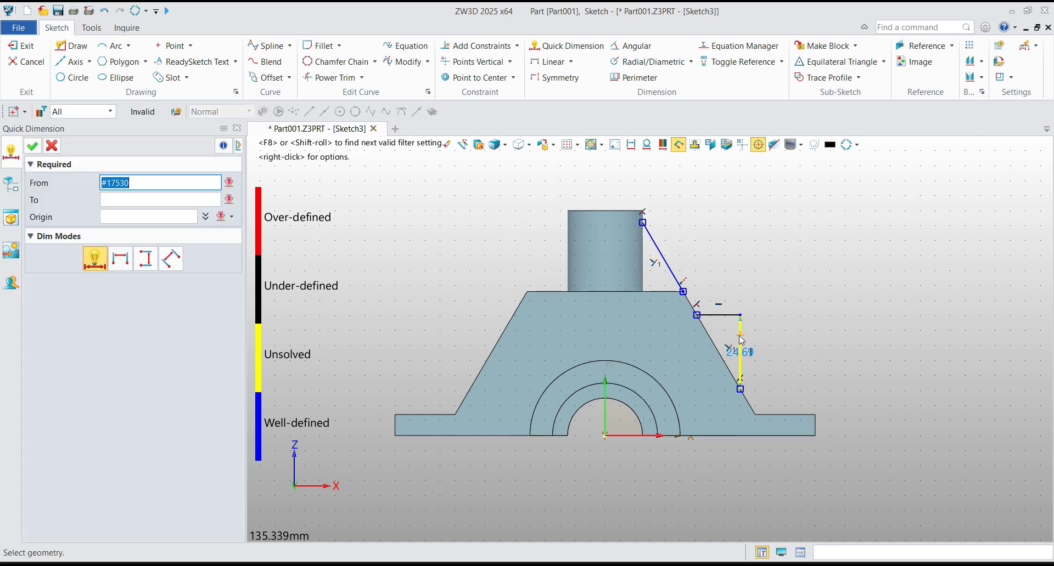
pyautogui.click(605, 409)
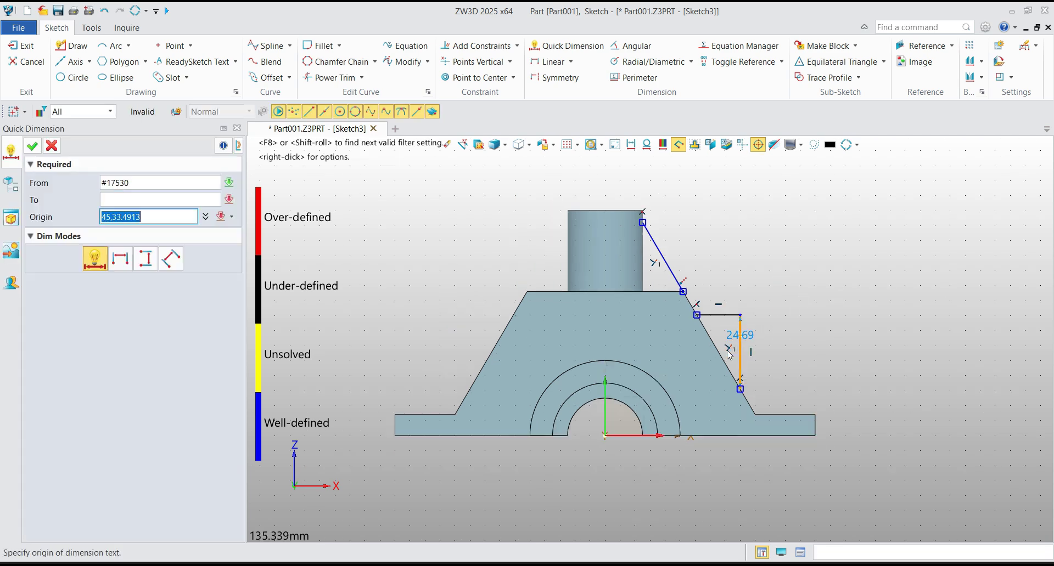
pyautogui.click(650, 481)
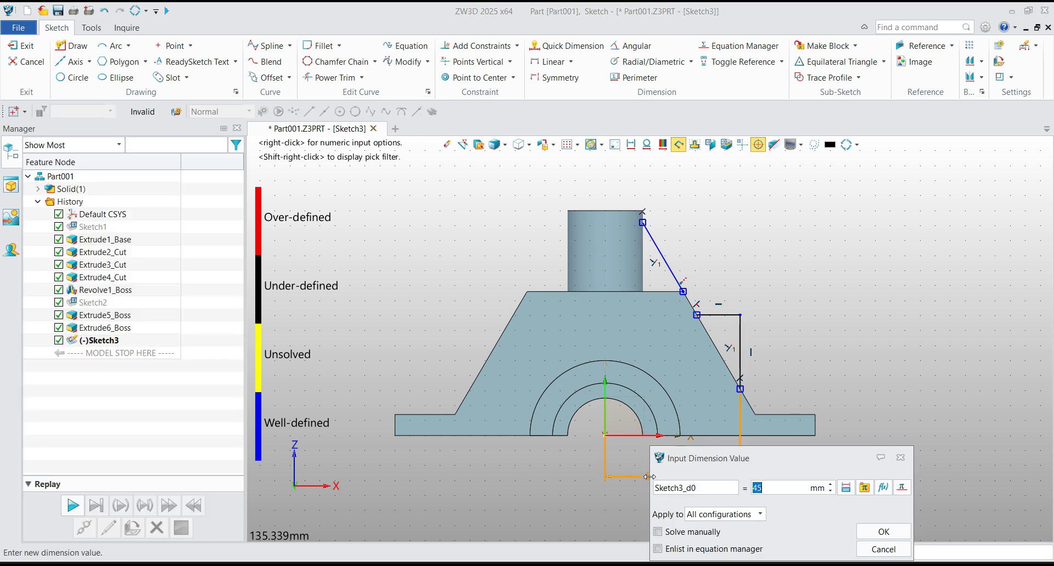
pyautogui.write('95/2')
pyautogui.press('Return')
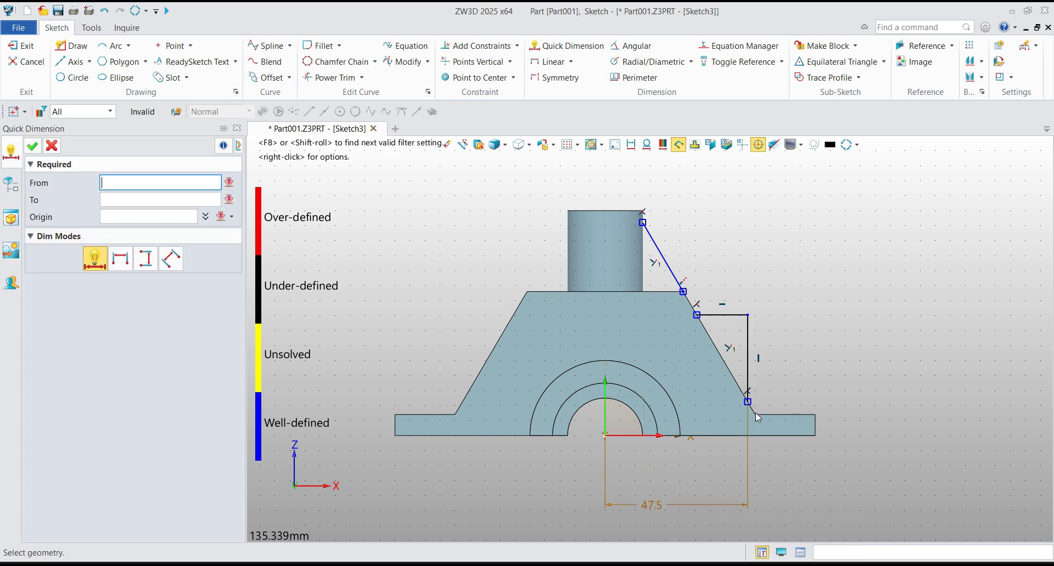
# Dimension the horizontal line's height above the sketch origin as 40 mm
pyautogui.click(731, 317)
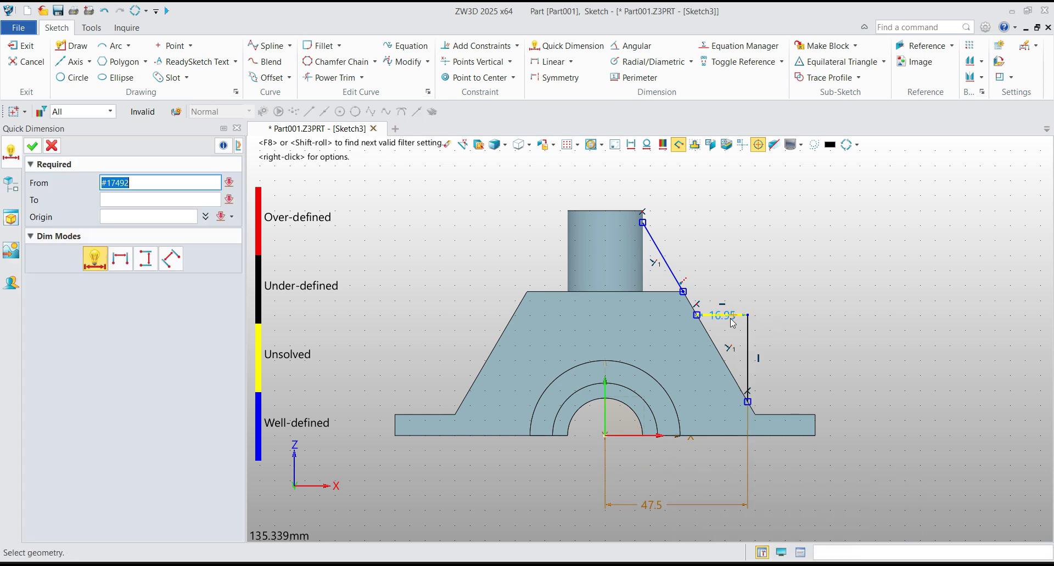
pyautogui.click(605, 436)
pyautogui.click(875, 365)
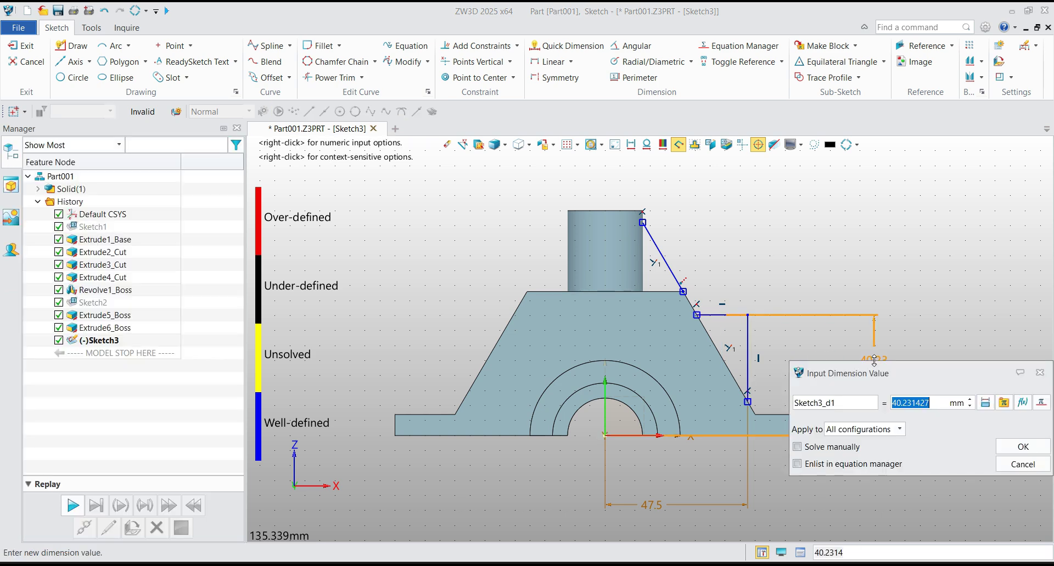
pyautogui.write('40')
pyautogui.press('Return')
pyautogui.middleClick(804, 286)
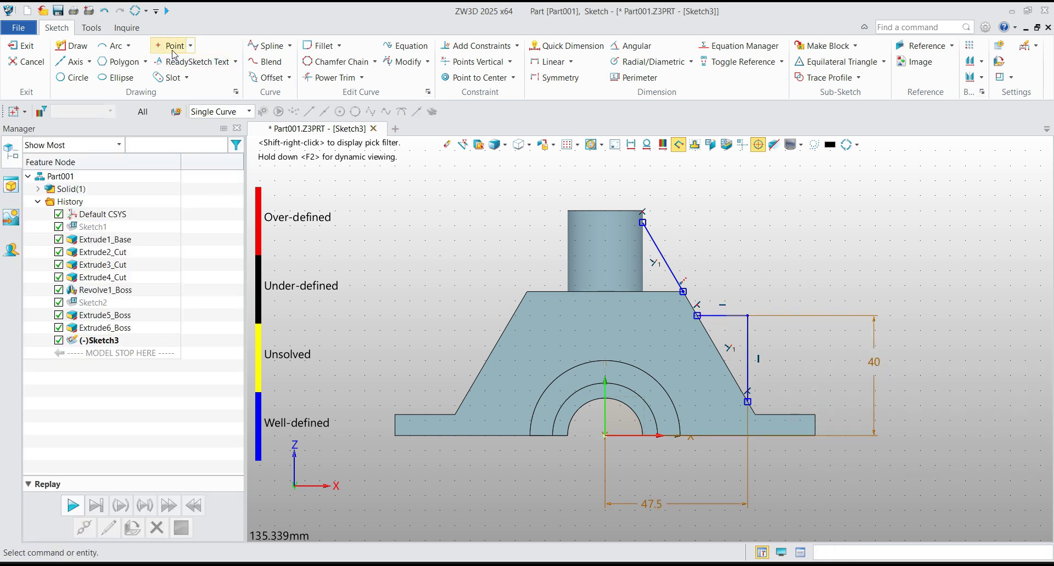
# Draw a vertical line at X 38 mm from the base's right slanted edge up to the horizontal line
pyautogui.click(78, 51)
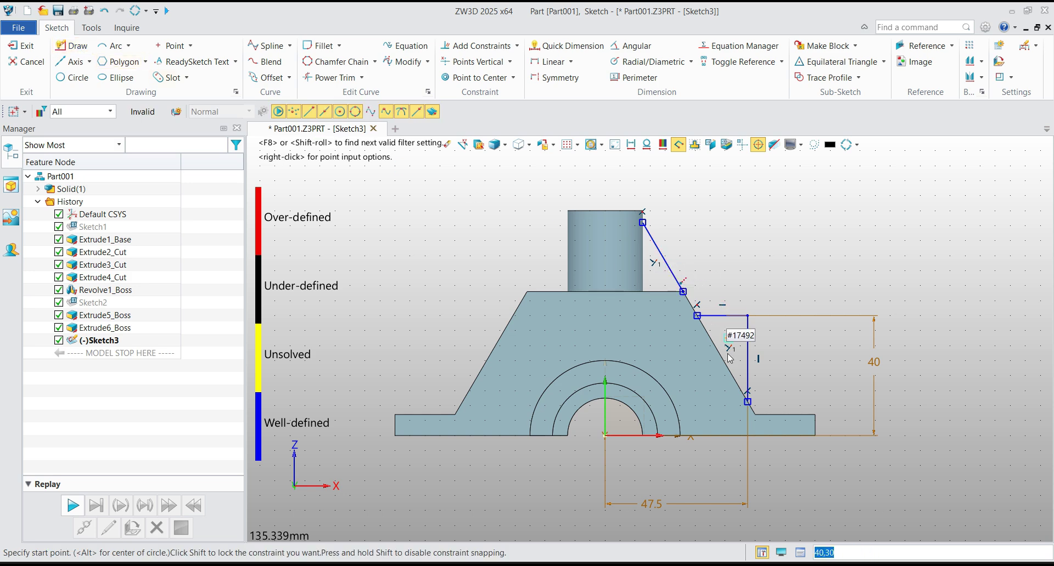
pyautogui.scroll(1, 723, 360)
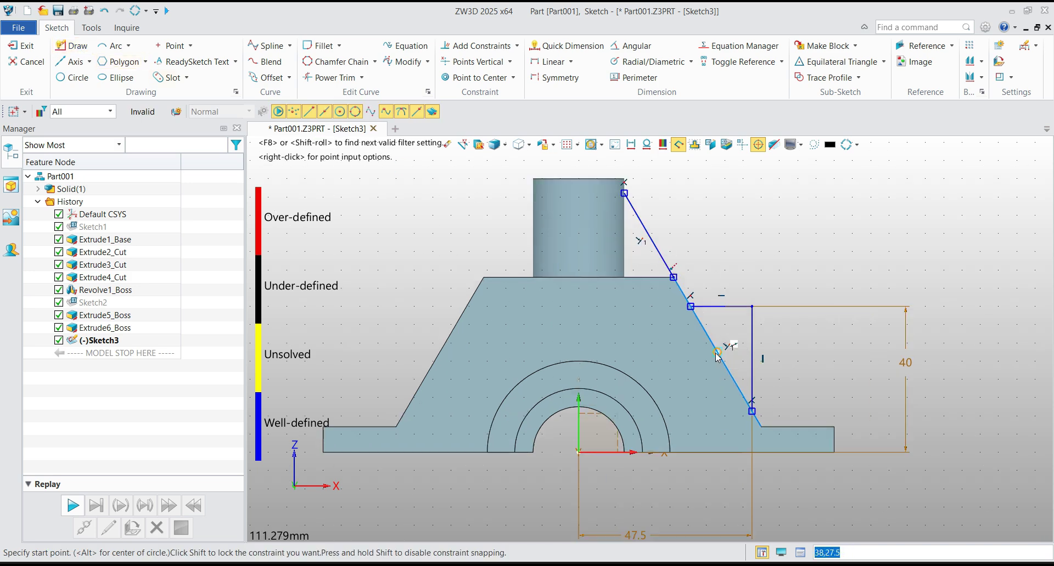
pyautogui.click(712, 344)
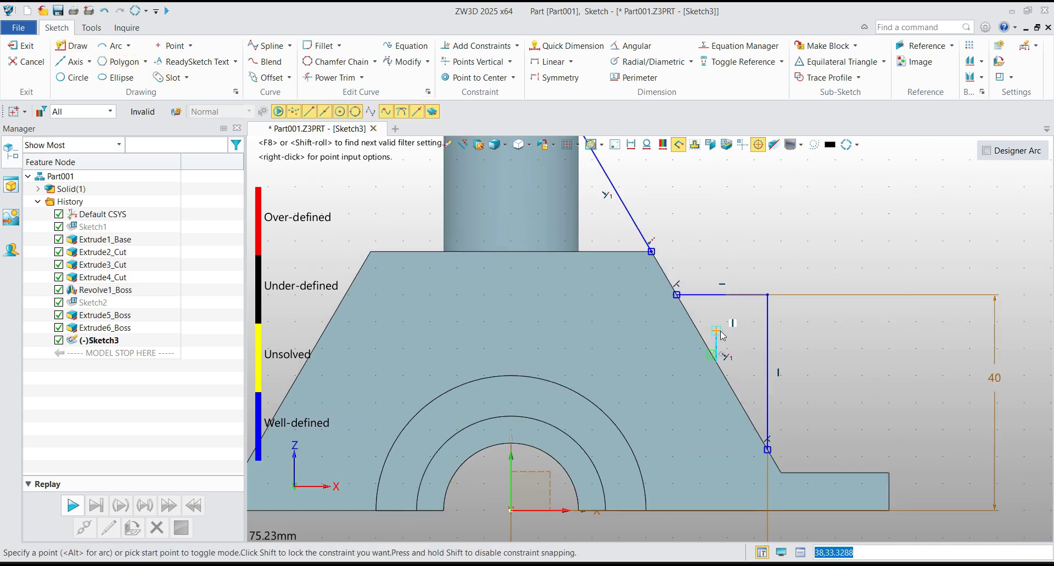
pyautogui.scroll(2, 719, 300)
pyautogui.click(714, 278)
pyautogui.middleClick(713, 277)
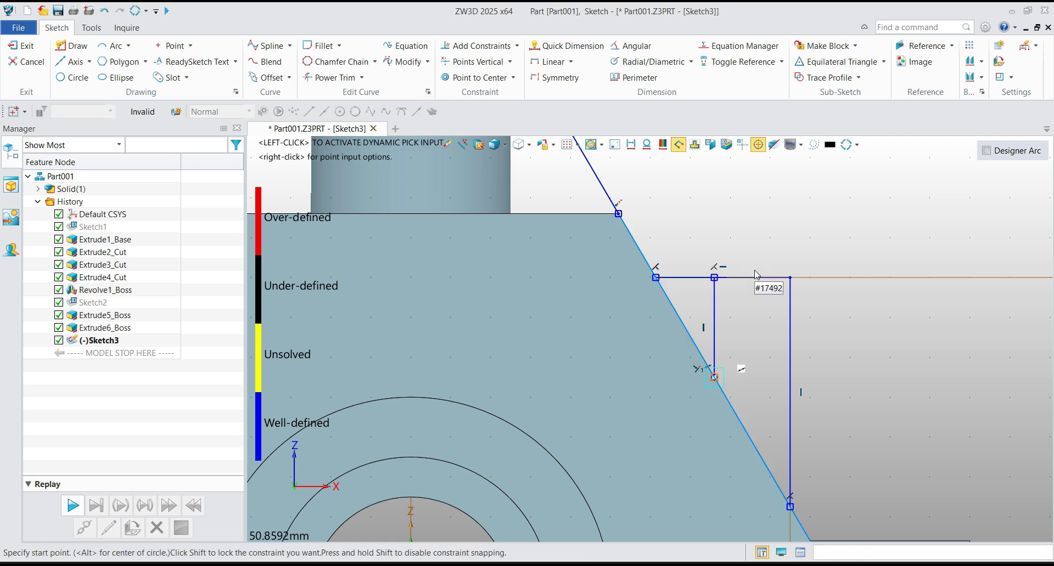
pyautogui.middleClick(625, 248)
pyautogui.scroll(-1, 625, 248)
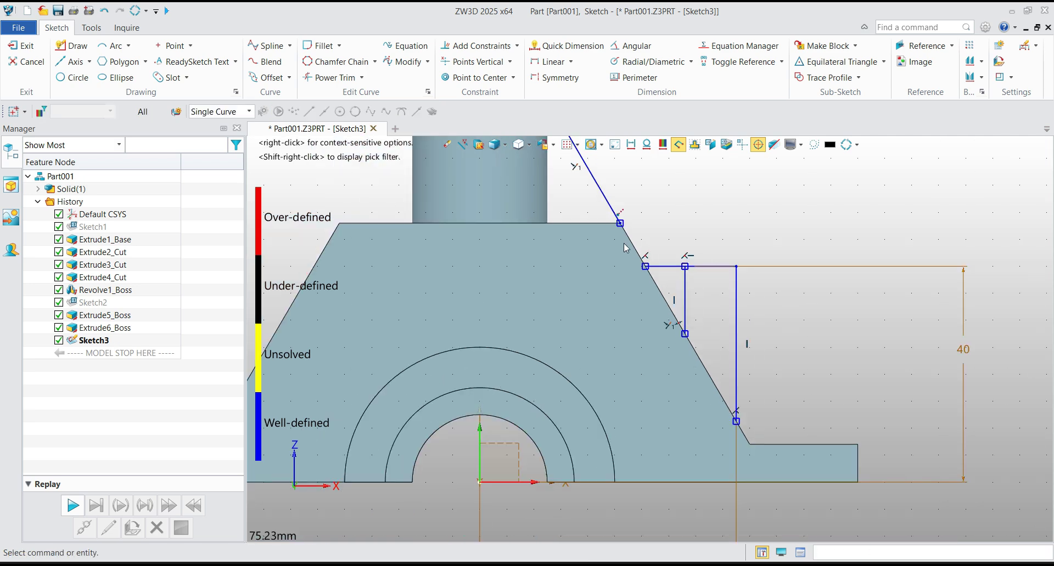
# Place a point at the short vertical line's upper end, convert that line to construction geometry, and exit the sketch
pyautogui.click(172, 46)
pyautogui.click(685, 267)
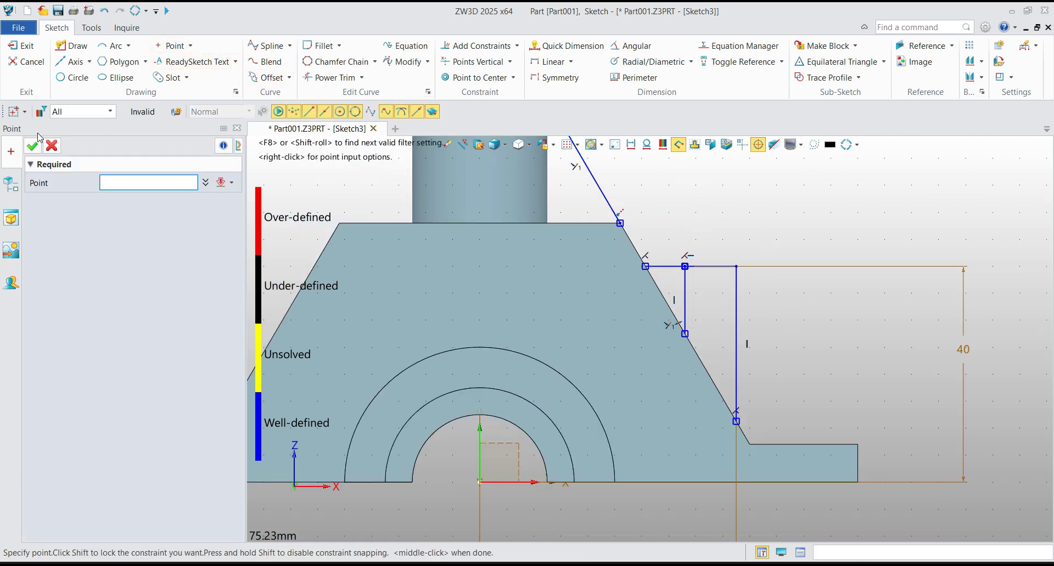
pyautogui.middleClick(693, 301)
pyautogui.rightClick(685, 290)
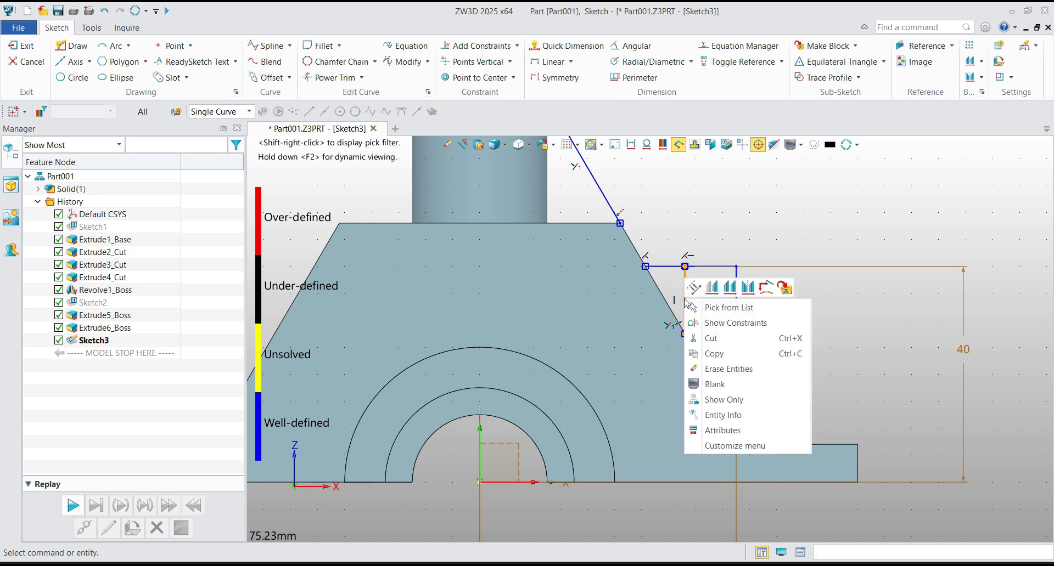
pyautogui.click(735, 273)
pyautogui.scroll(-3, 738, 244)
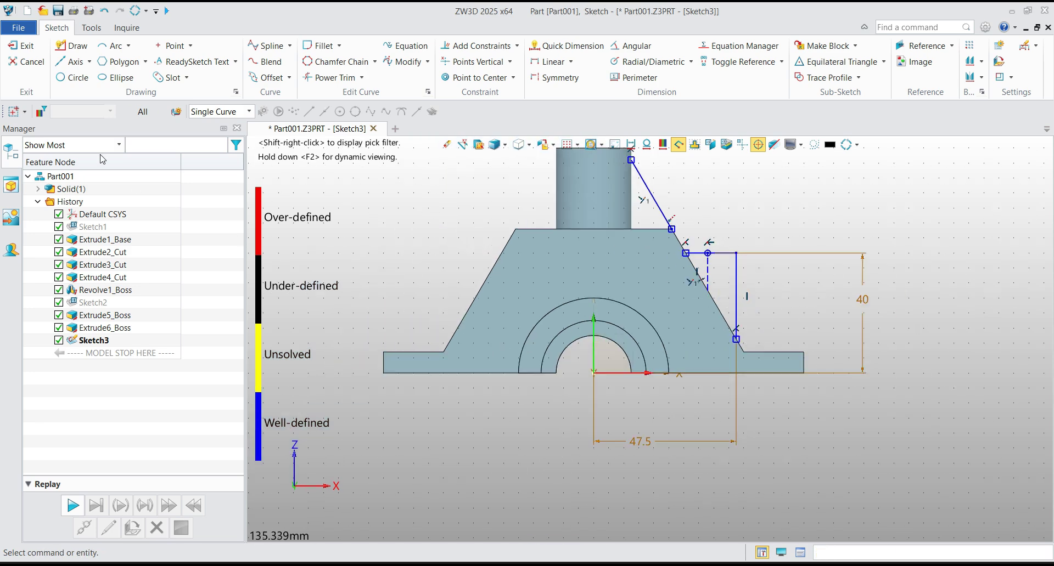
pyautogui.click(21, 45)
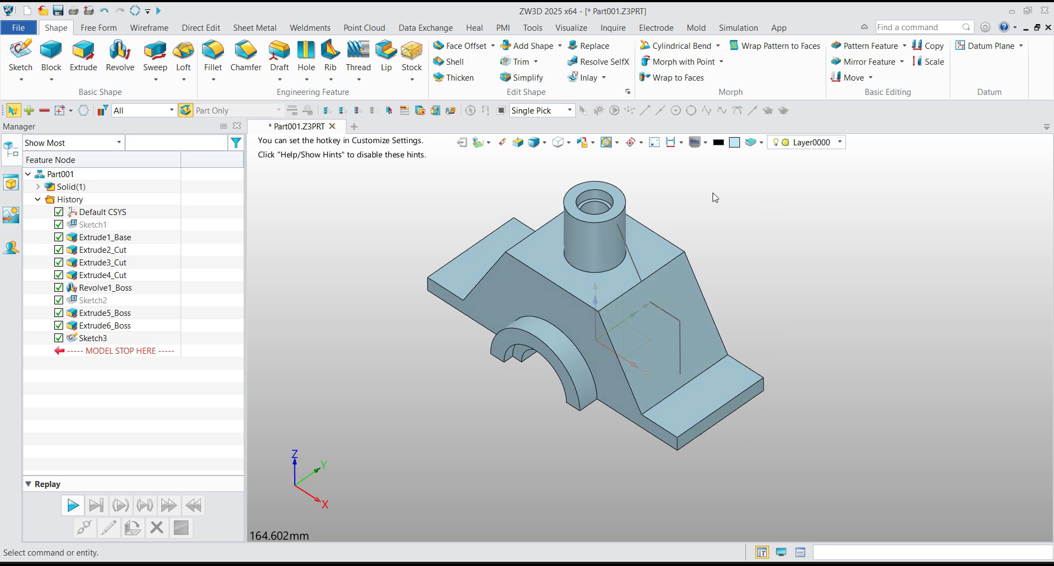
# Create an 8 mm wide rib from the slanted line beside the cylinder, with Vertical direction, width on both sides and flipped material direction
pyautogui.click(330, 61)
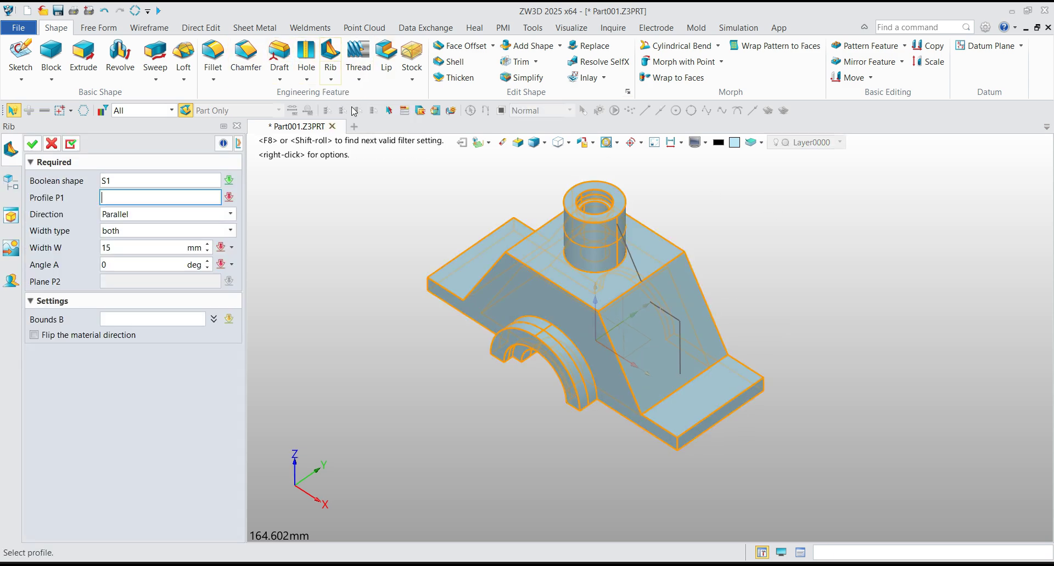
pyautogui.scroll(1, 614, 236)
pyautogui.rightClick(737, 235)
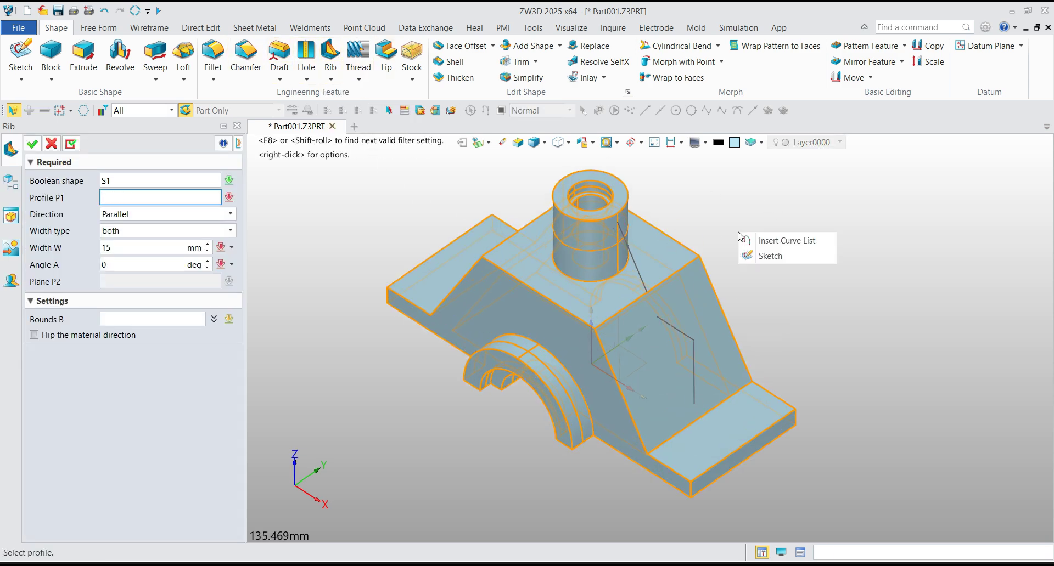
pyautogui.click(768, 242)
pyautogui.click(631, 258)
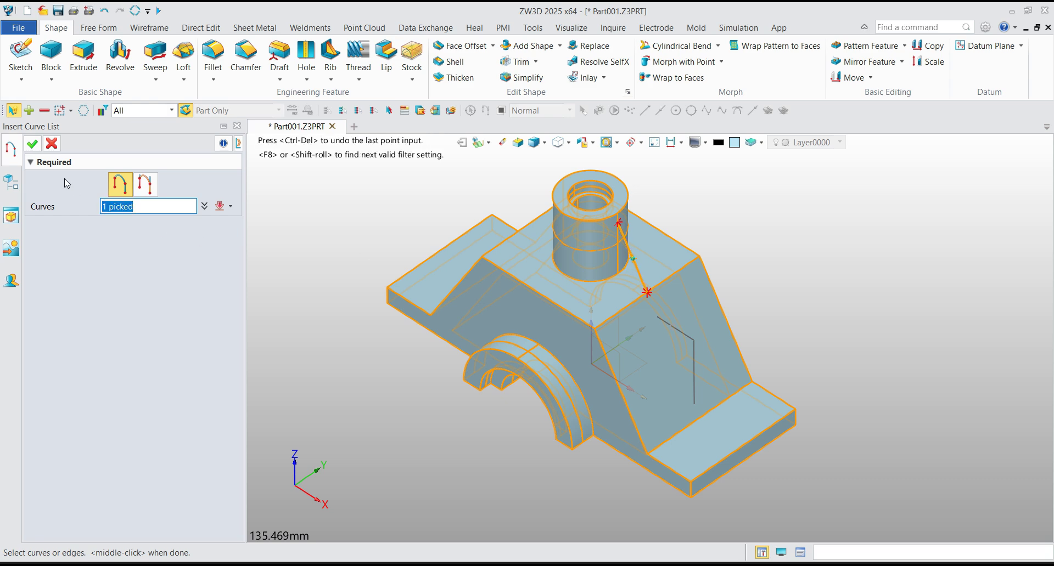
pyautogui.click(32, 143)
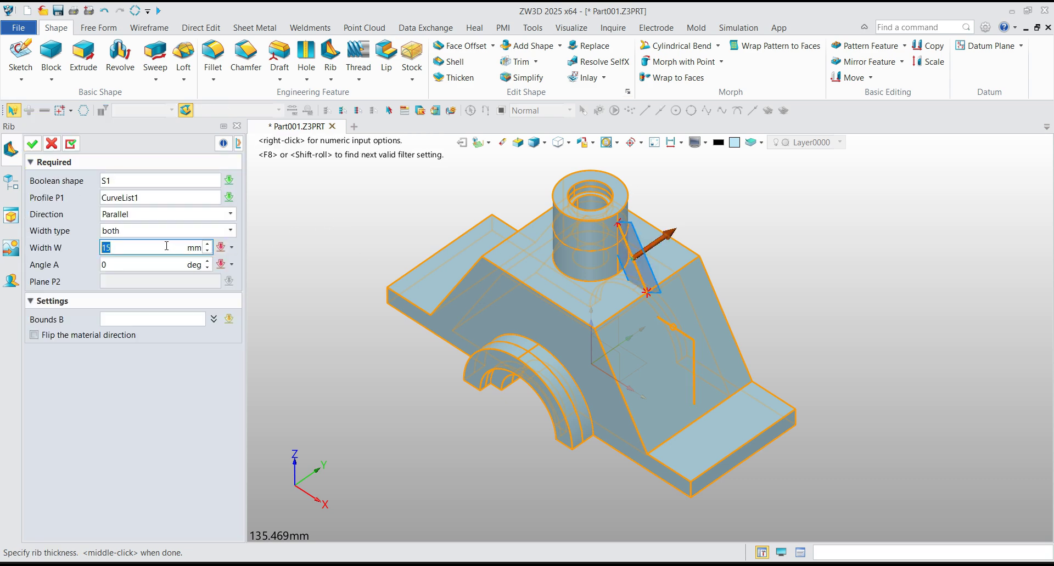
pyautogui.click(230, 213)
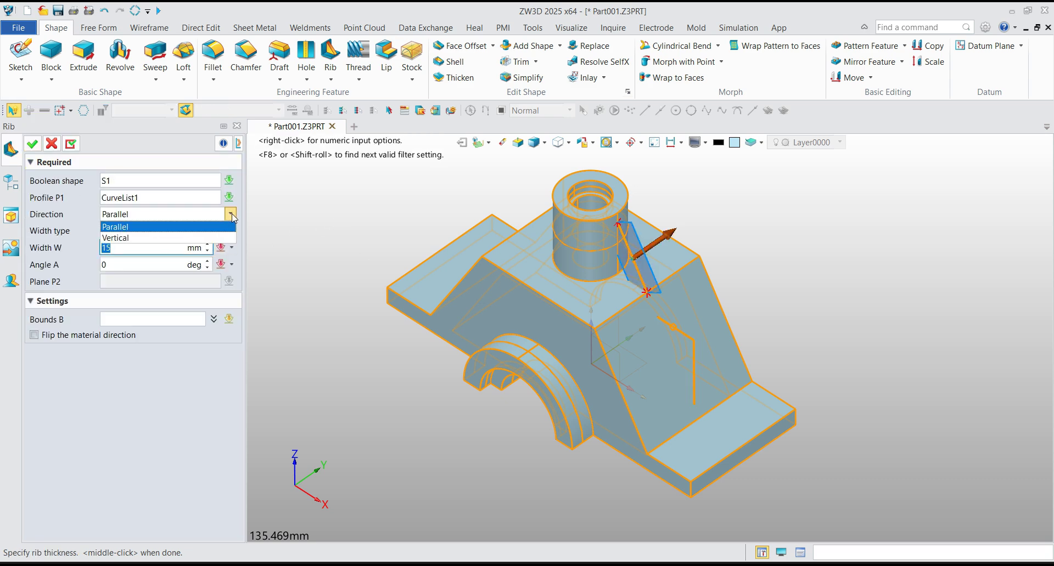
pyautogui.click(190, 236)
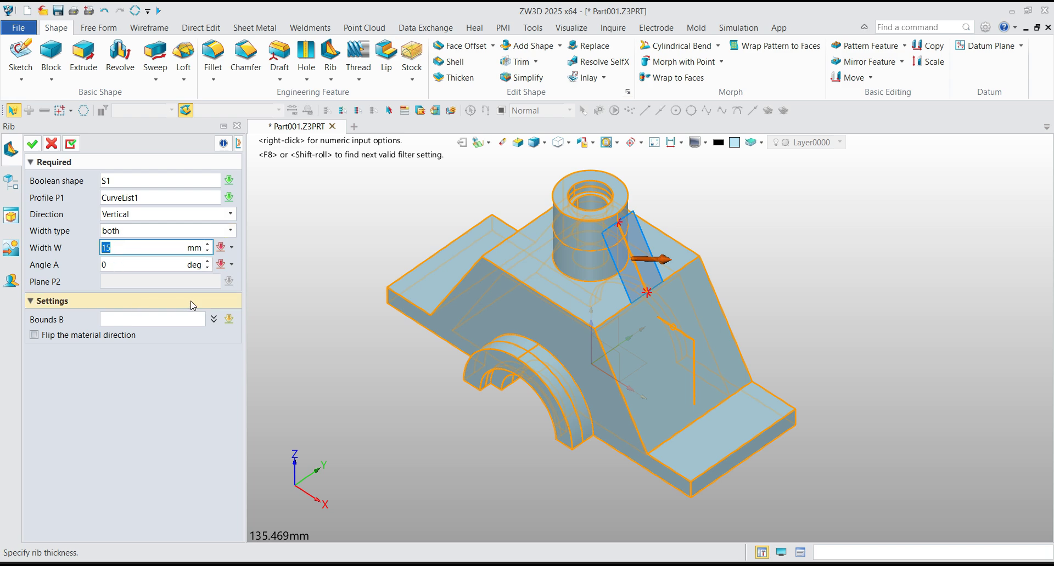
pyautogui.click(68, 336)
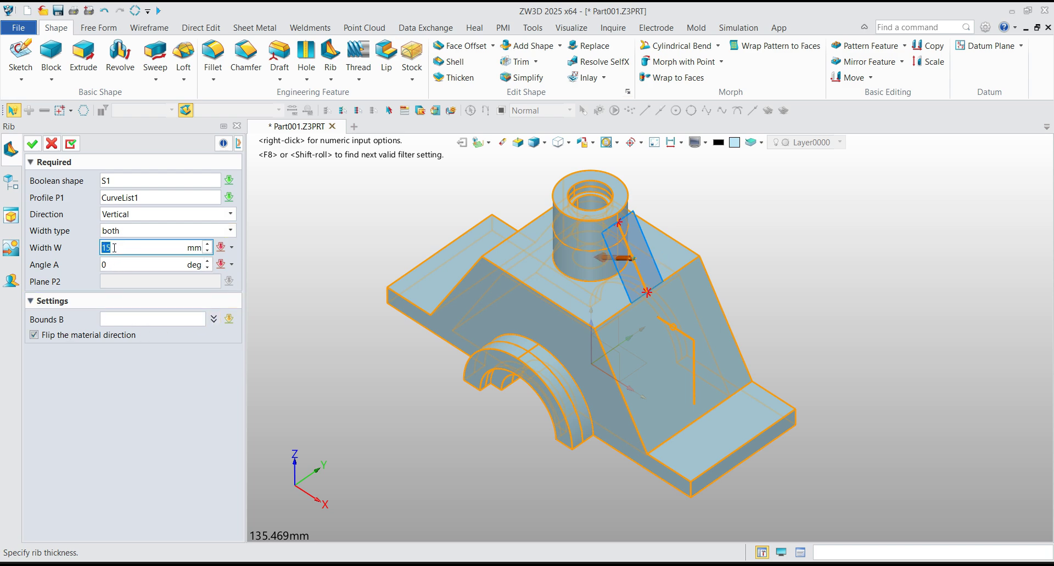
pyautogui.click(137, 268)
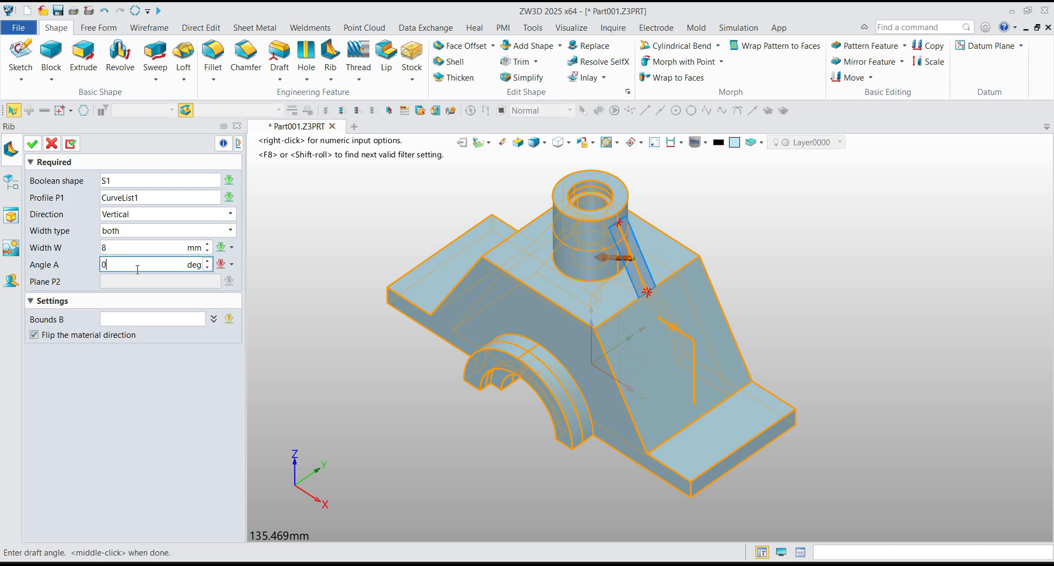
pyautogui.click(72, 144)
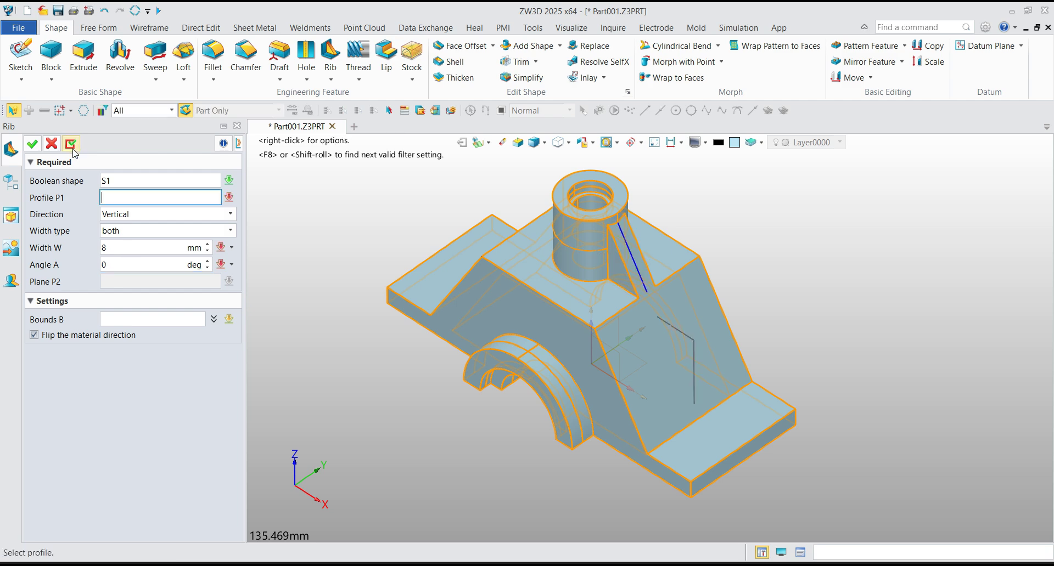
# Create a 15 mm wide rib from the connected horizontal and vertical lines, with Parallel direction, width on both sides and unflipped material direction
pyautogui.rightClick(794, 225)
pyautogui.click(812, 230)
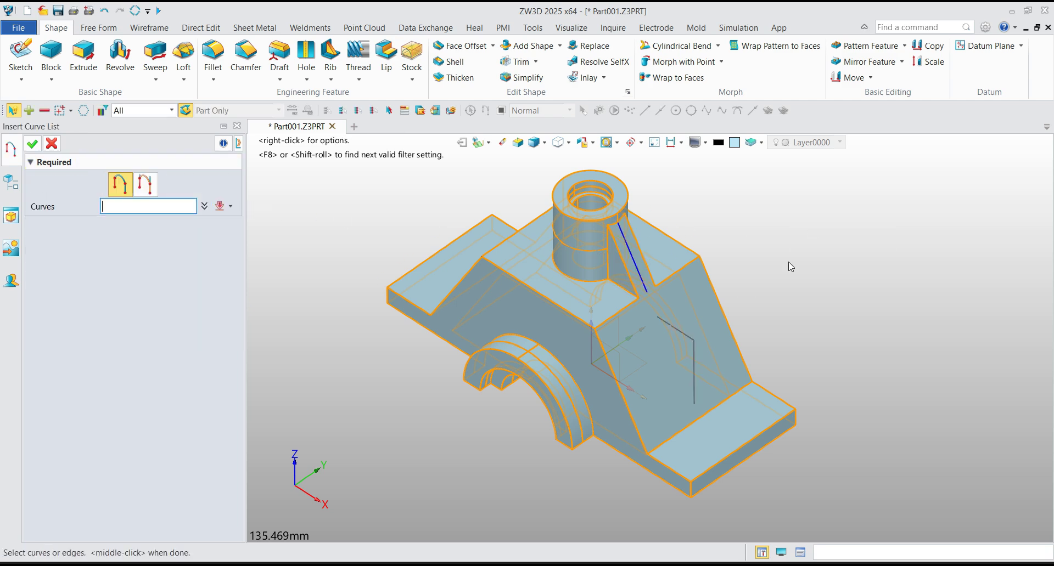
pyautogui.click(693, 347)
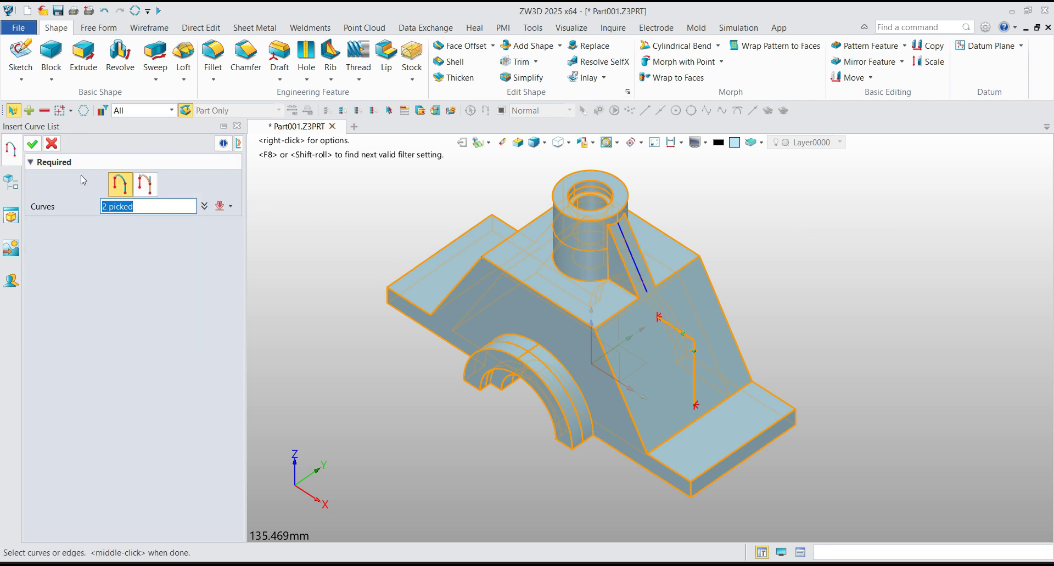
pyautogui.click(33, 145)
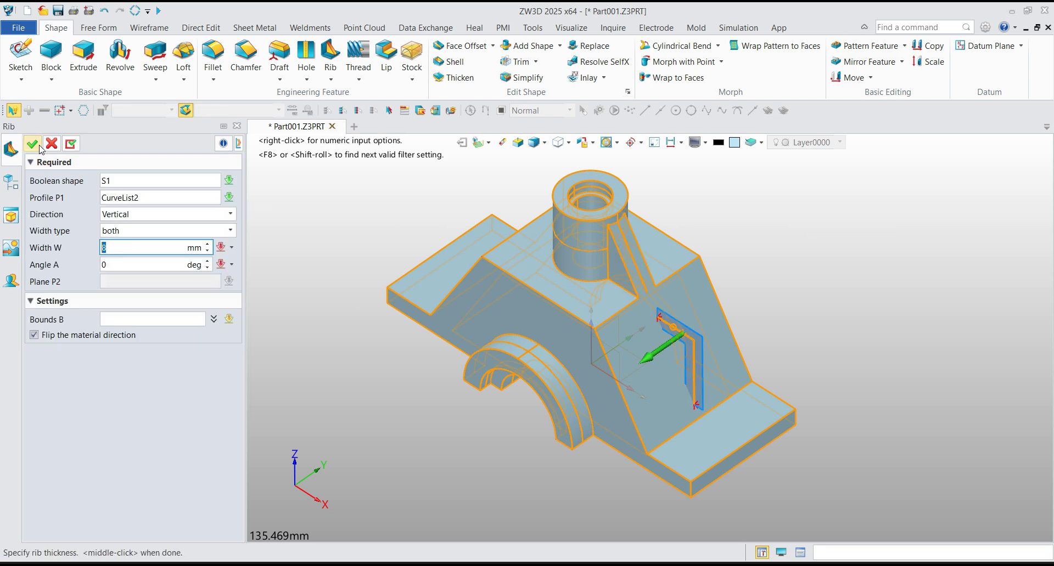
pyautogui.click(149, 218)
pyautogui.click(147, 230)
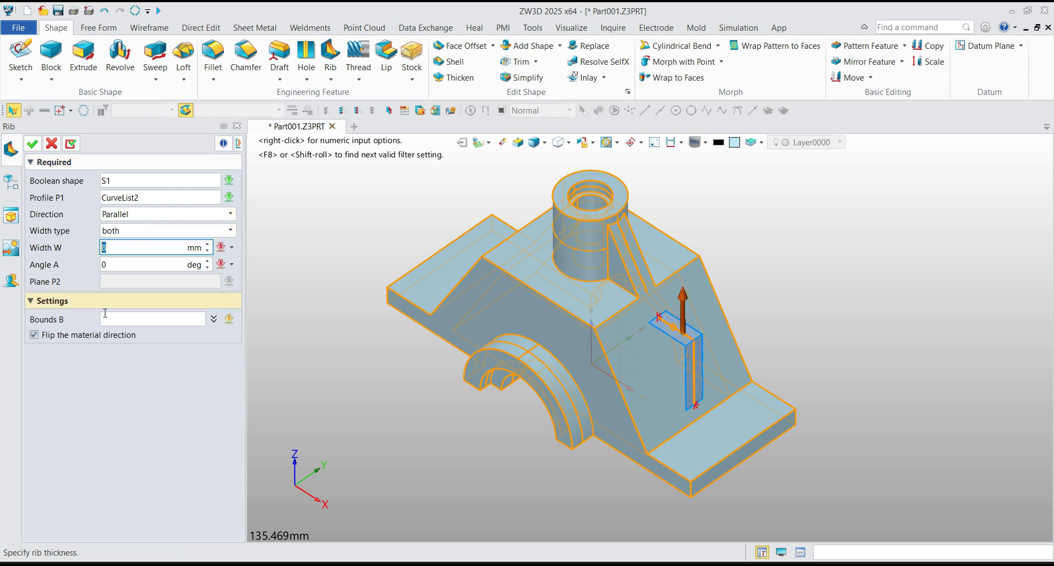
pyautogui.click(84, 341)
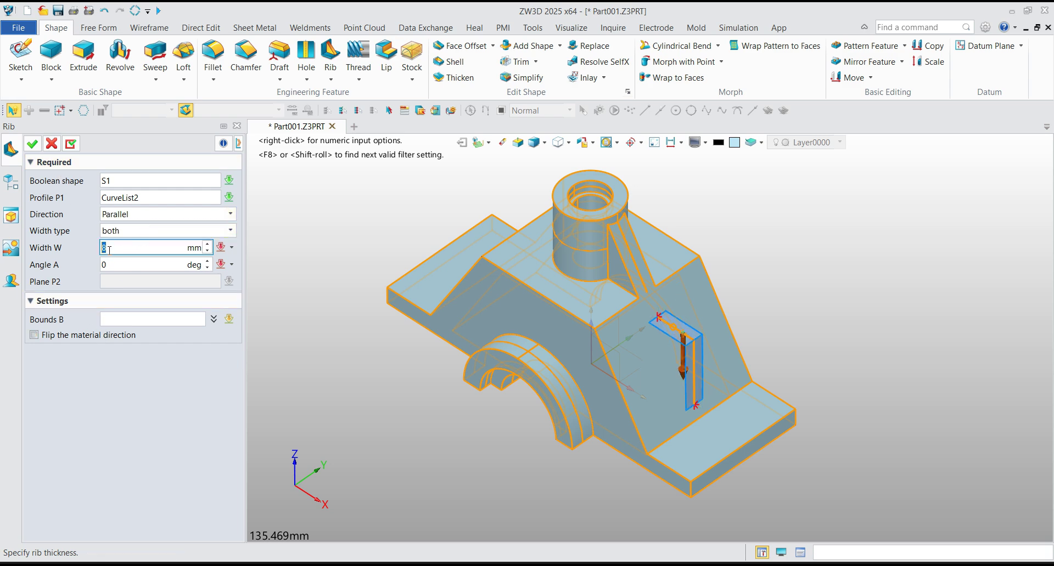
pyautogui.click(126, 264)
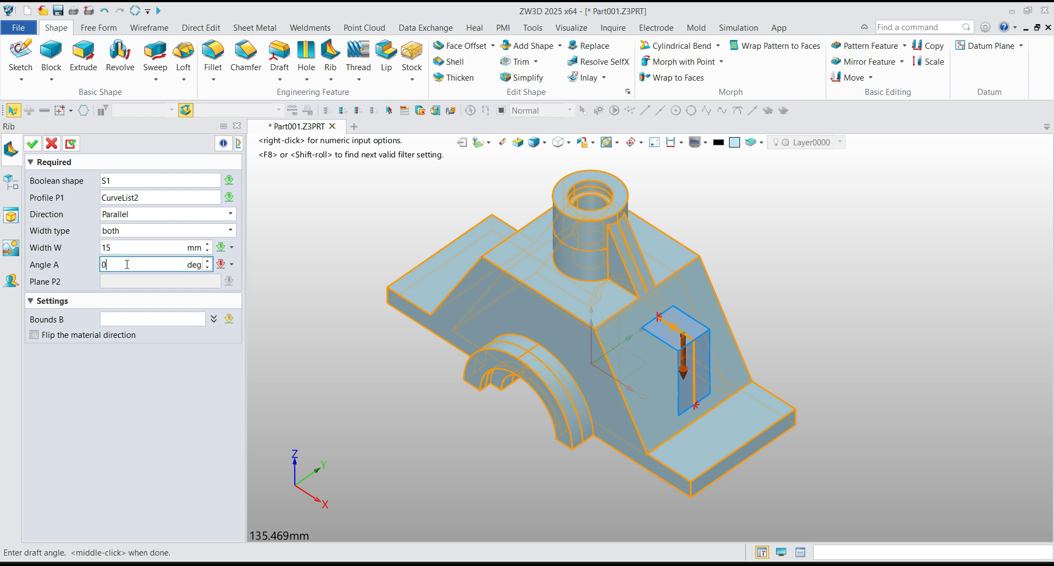
pyautogui.click(32, 144)
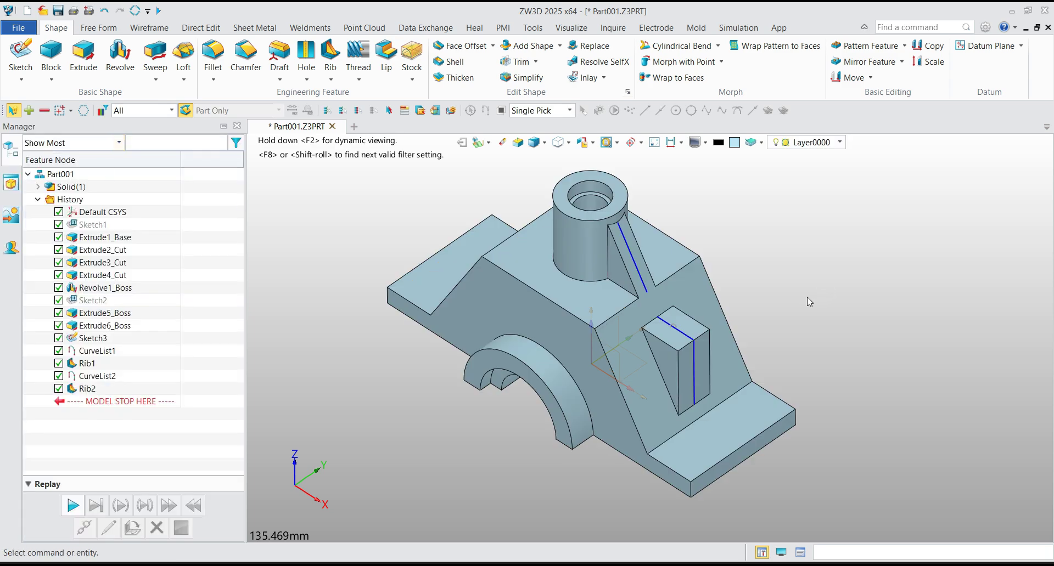
pyautogui.moveTo(806, 298); pyautogui.dragTo(802, 280, button='middle')
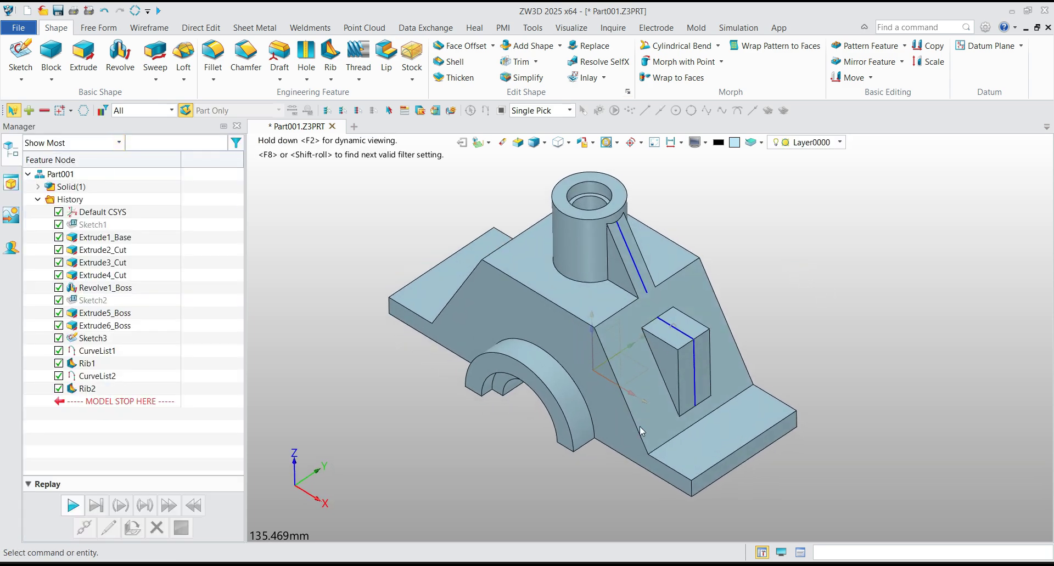
# Consult the reference drawing and set up an M10 threaded simple hole with Blind end, 18 mm hole depth and 15 mm thread depth
pyautogui.hotkey('alt', 'Tab')
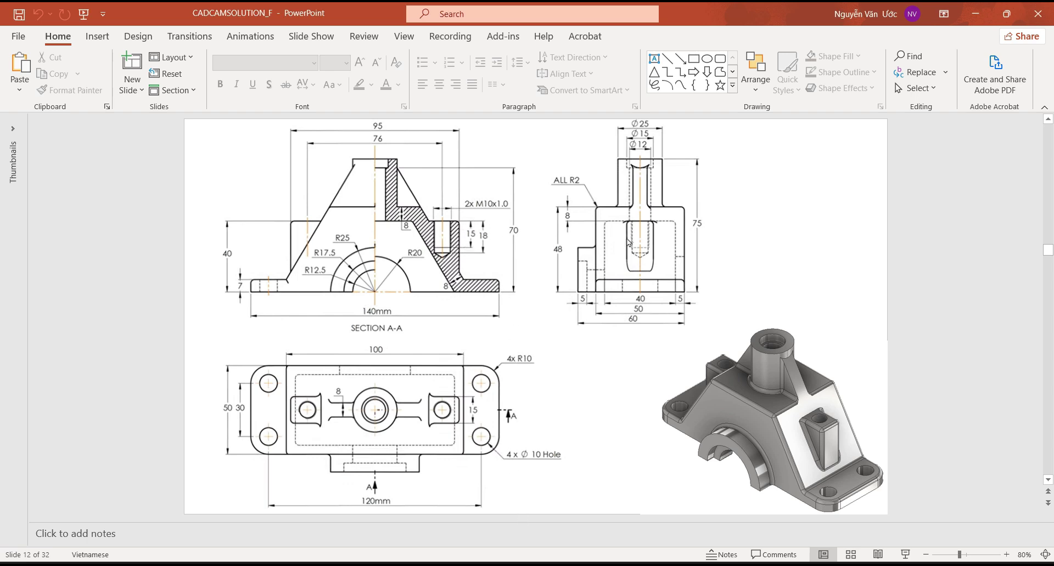
pyautogui.hotkey('alt', 'Tab')
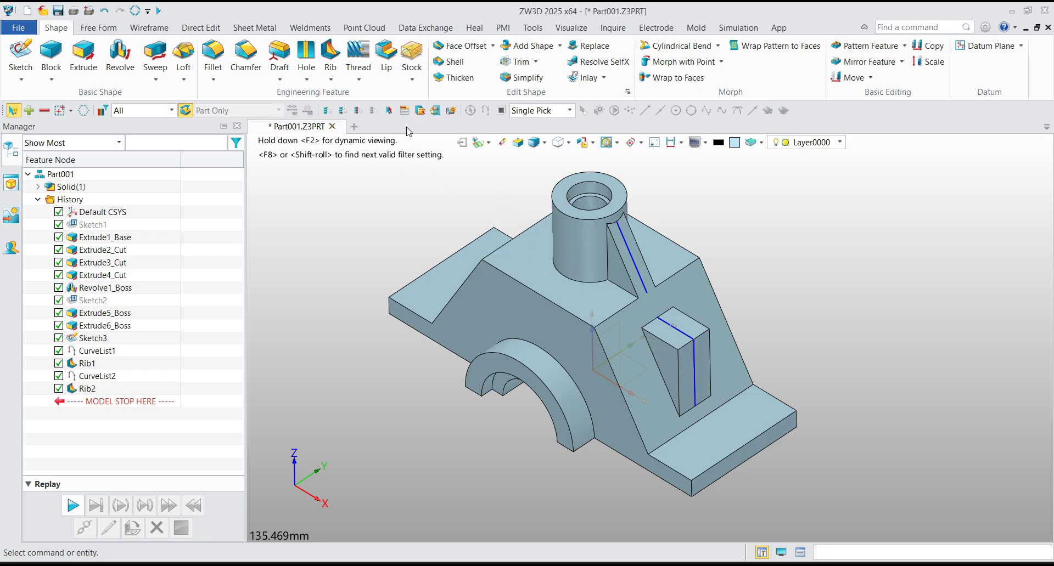
pyautogui.click(306, 55)
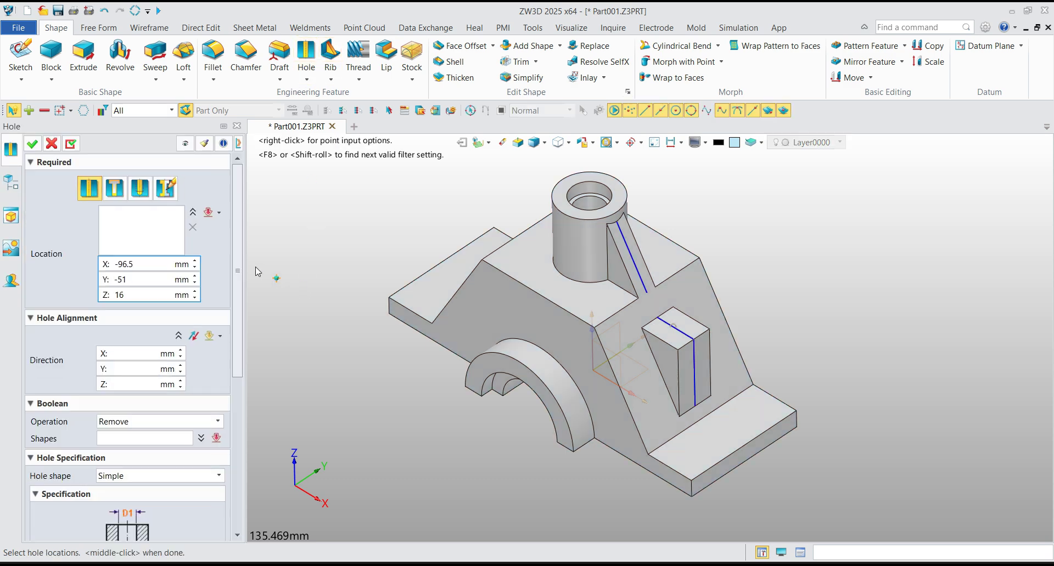
pyautogui.click(139, 192)
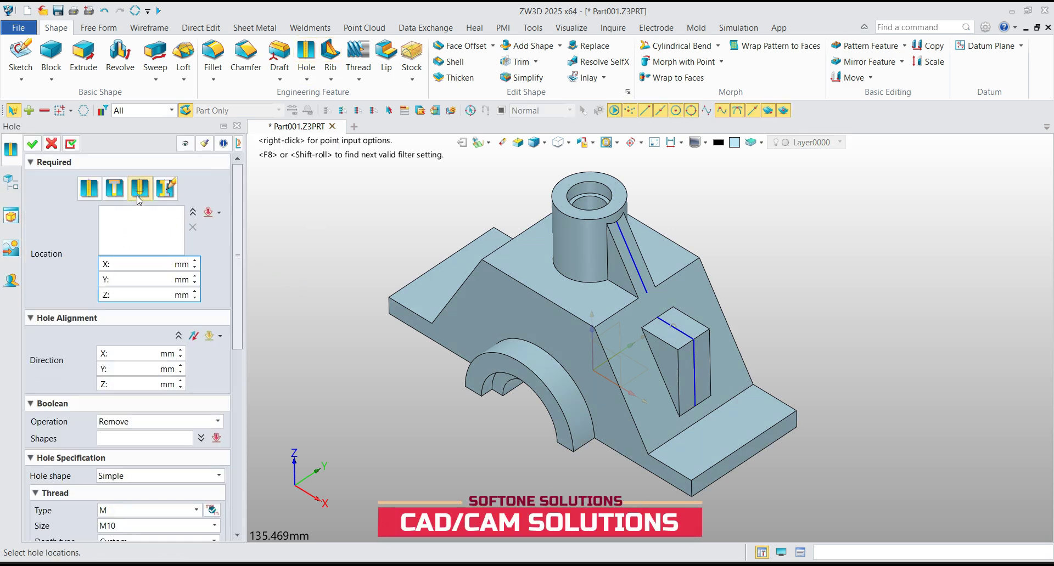
pyautogui.scroll(-5, 236, 384)
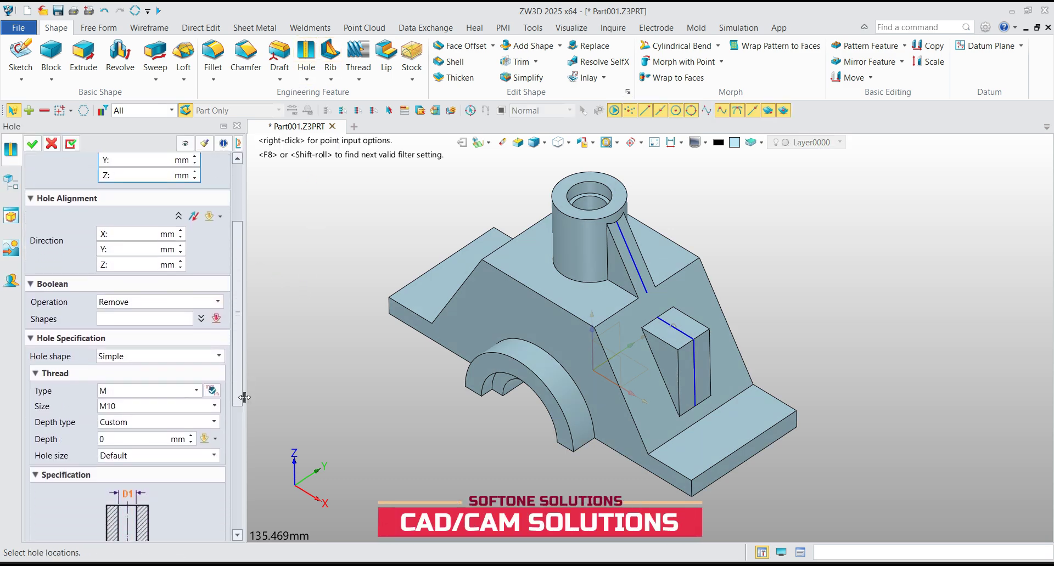
pyautogui.scroll(-6, 244, 398)
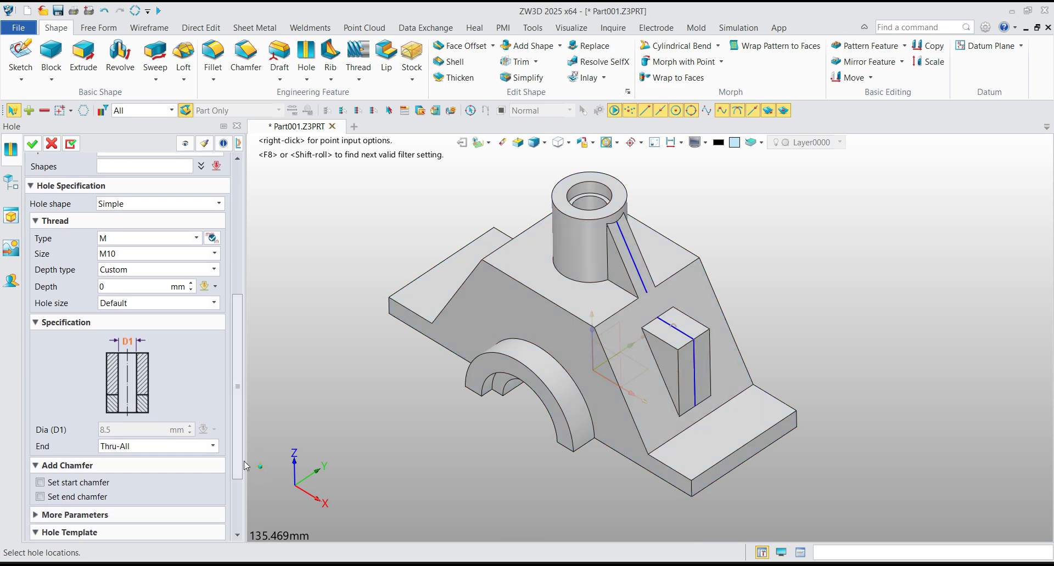
pyautogui.click(164, 446)
pyautogui.click(166, 464)
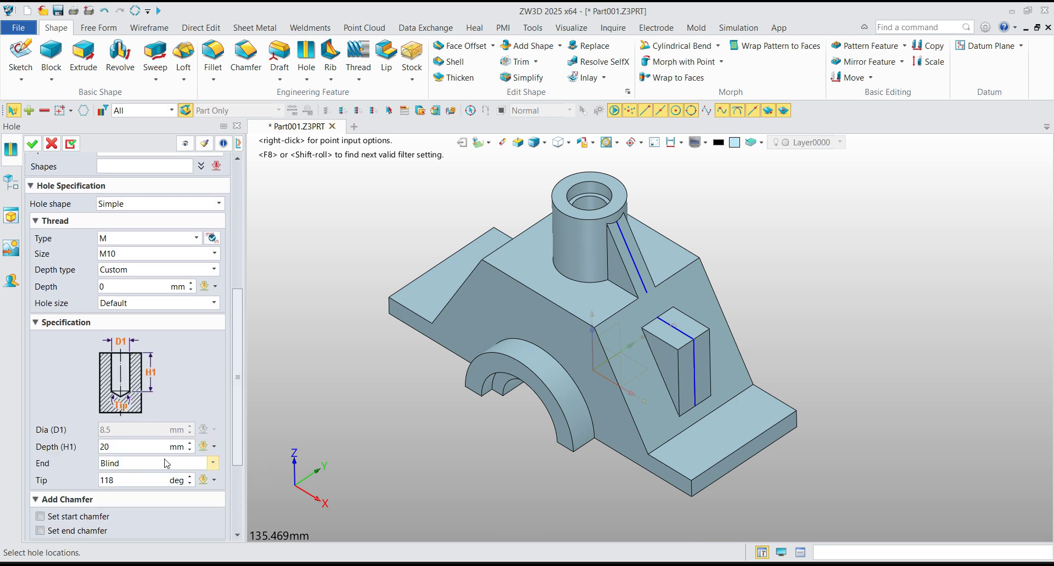
pyautogui.click(100, 448)
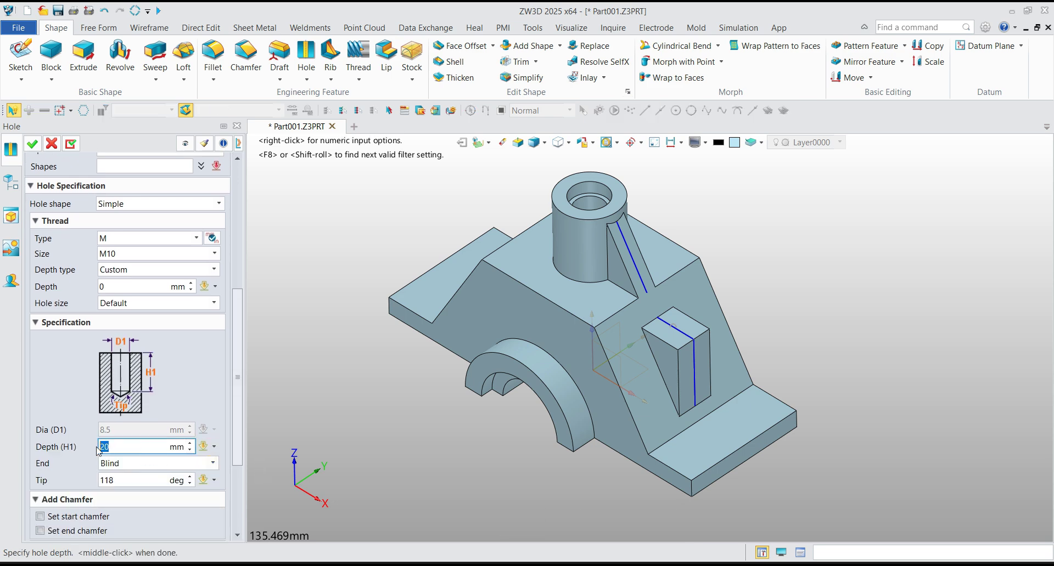
pyautogui.click(123, 286)
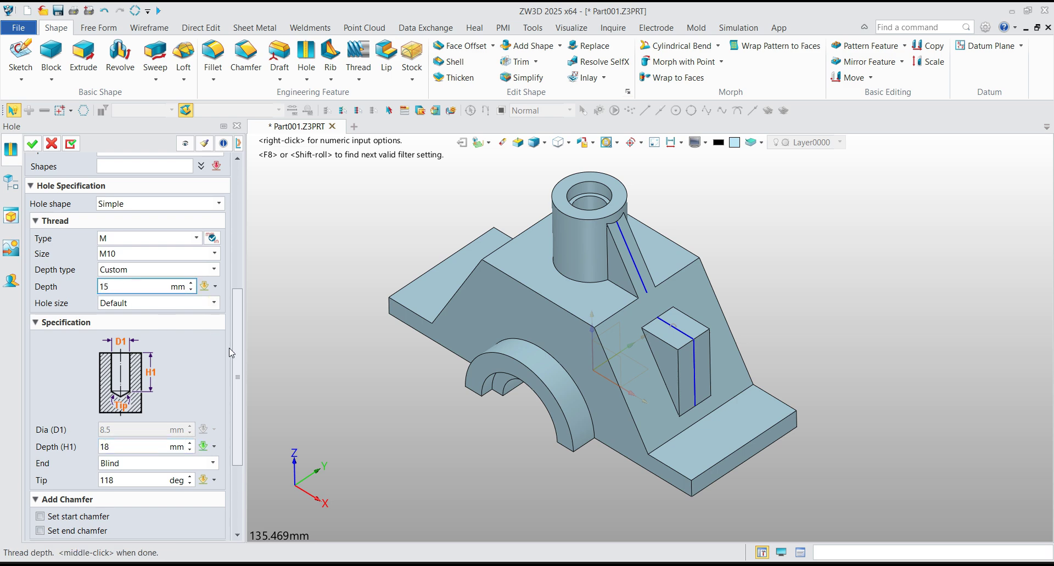
# Place the threaded hole at the sketch point on the top face of the 15 mm wide rib
pyautogui.scroll(8, 231, 353)
pyautogui.click(134, 233)
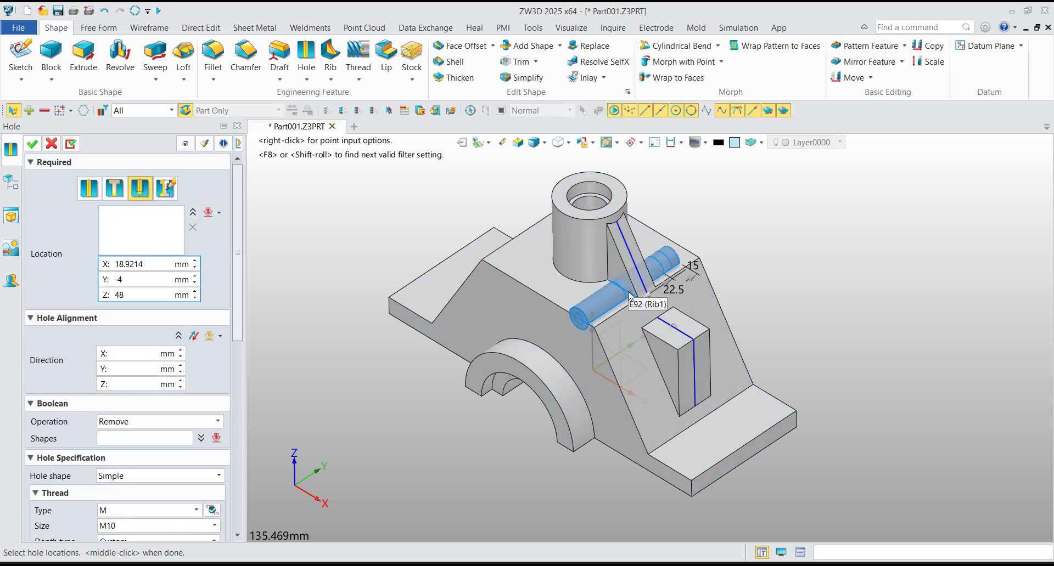
pyautogui.scroll(3, 630, 296)
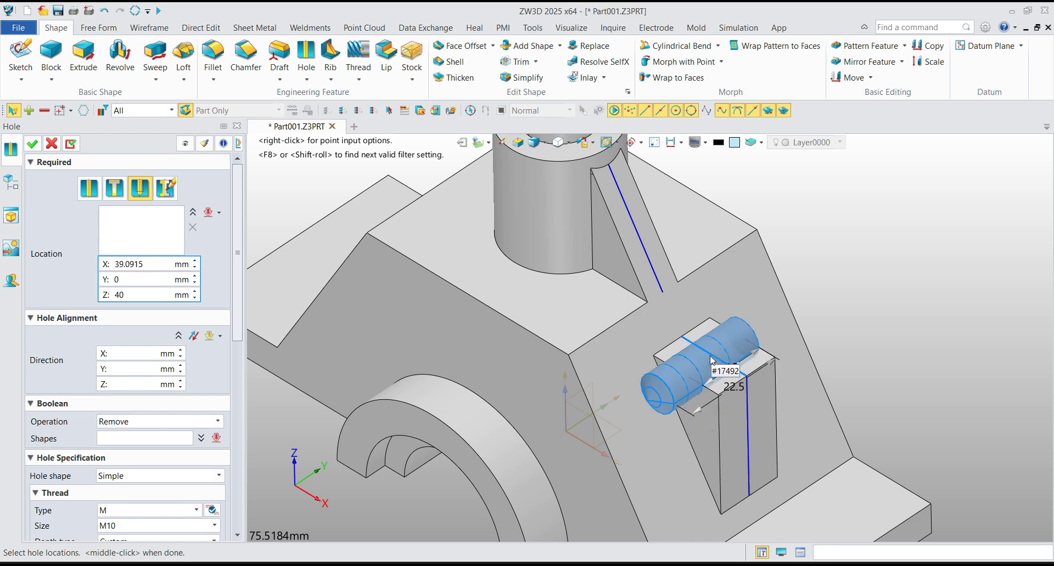
pyautogui.scroll(3, 712, 359)
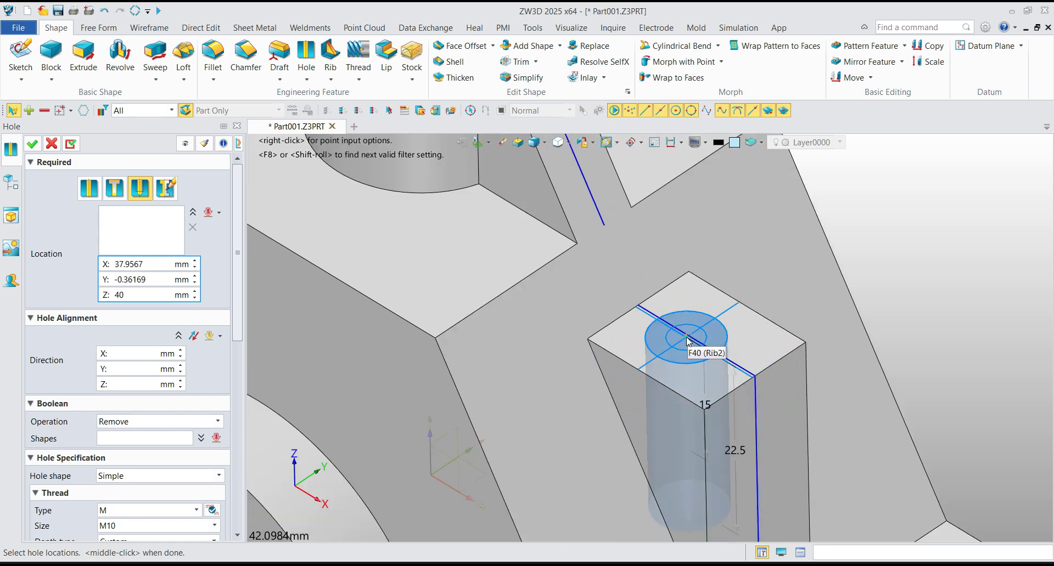
pyautogui.click(694, 351)
pyautogui.scroll(-3, 694, 351)
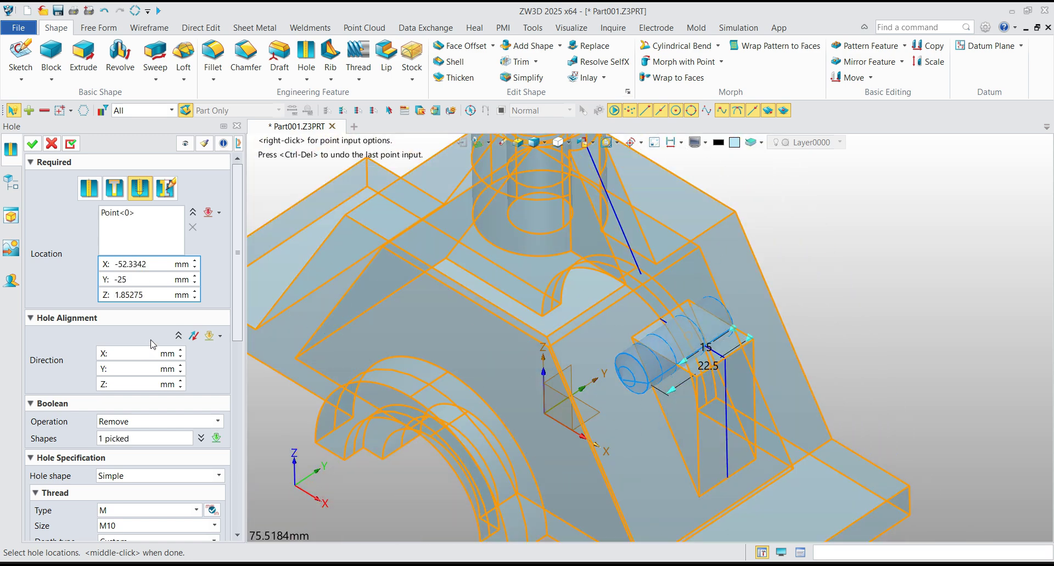
# Align the threaded hole with the reversed Z axis, enable its start chamfer and create the hole
pyautogui.click(219, 337)
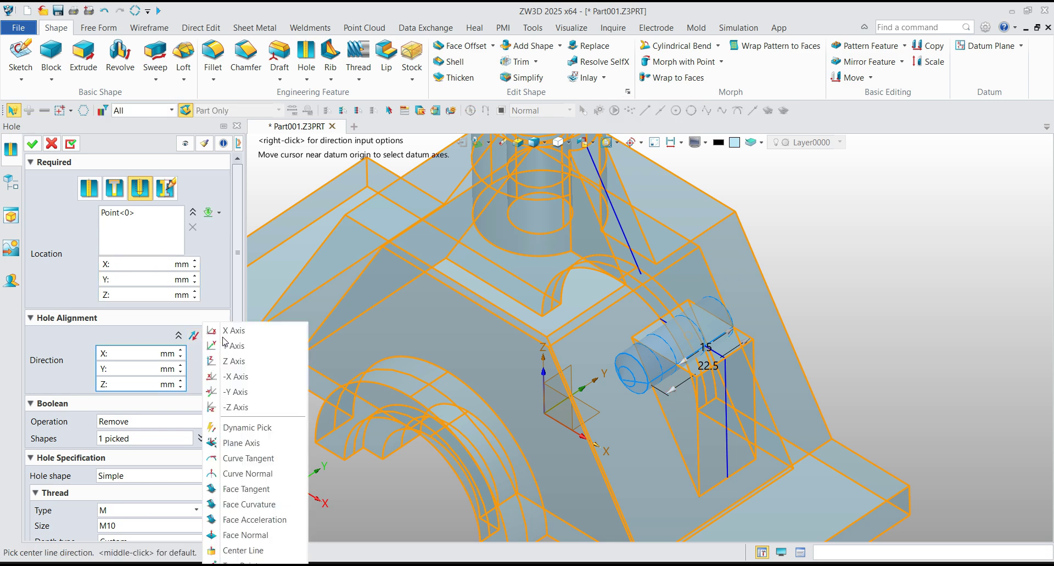
pyautogui.click(229, 361)
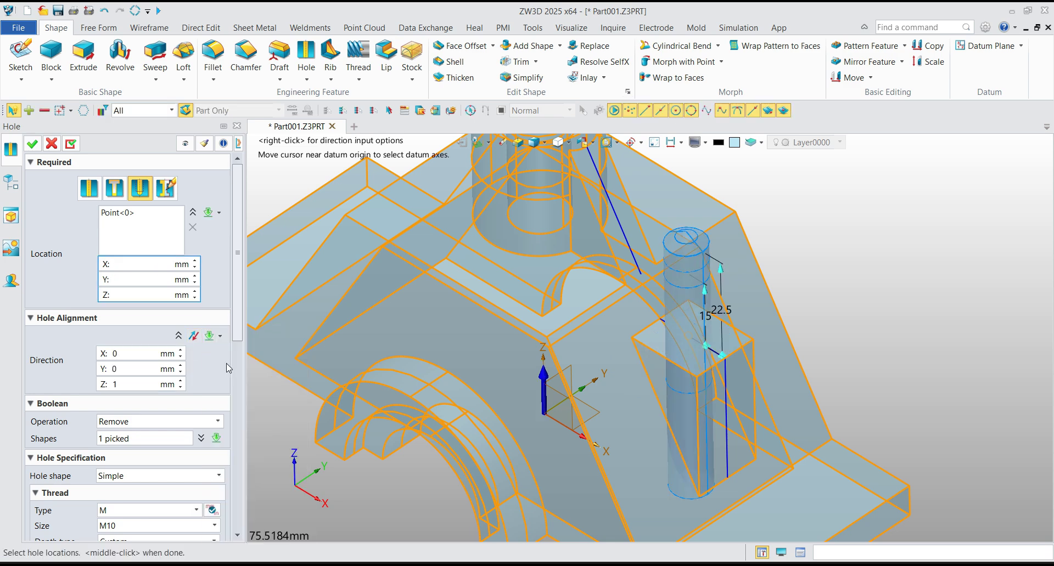
pyautogui.click(195, 340)
pyautogui.scroll(-3, 802, 305)
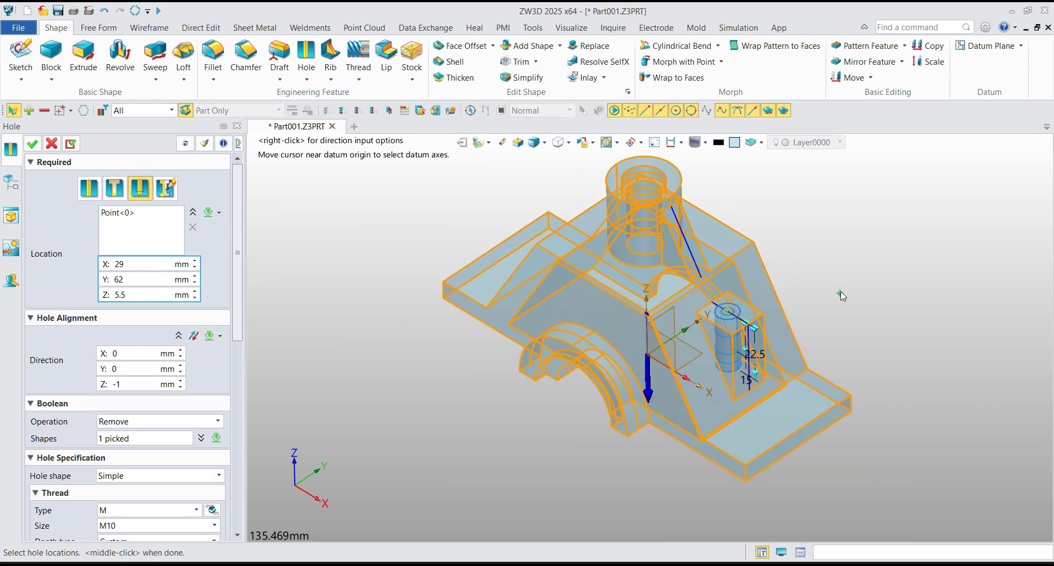
pyautogui.moveTo(842, 297); pyautogui.dragTo(659, 329, button='middle')
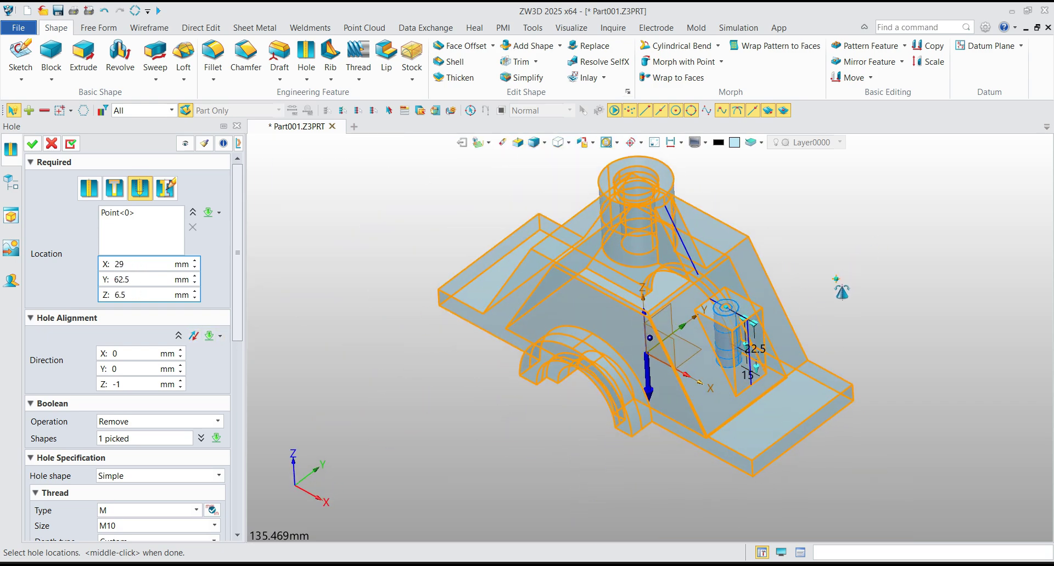
pyautogui.moveTo(237, 332); pyautogui.dragTo(240, 491)
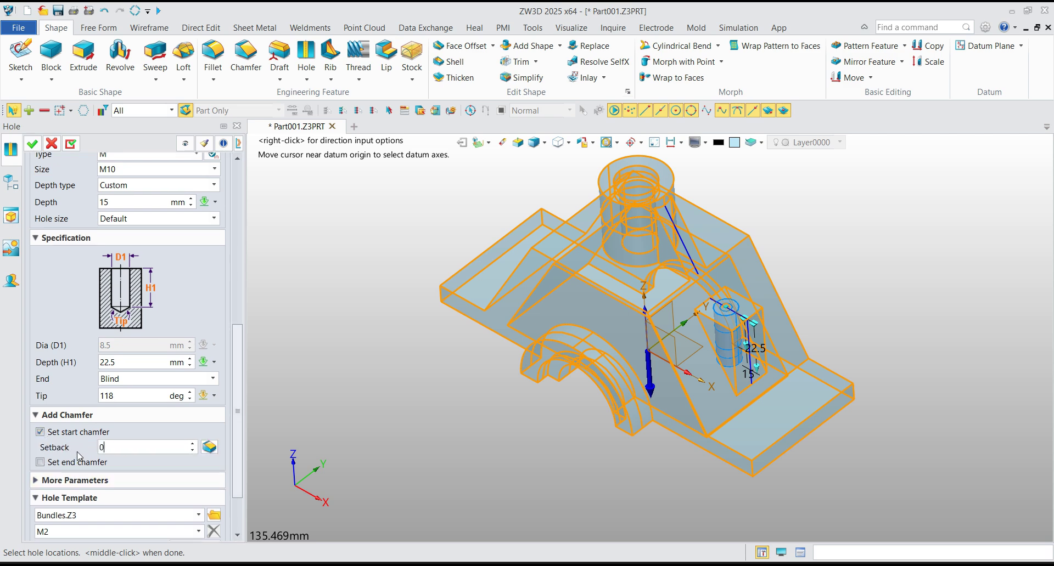
pyautogui.click(32, 144)
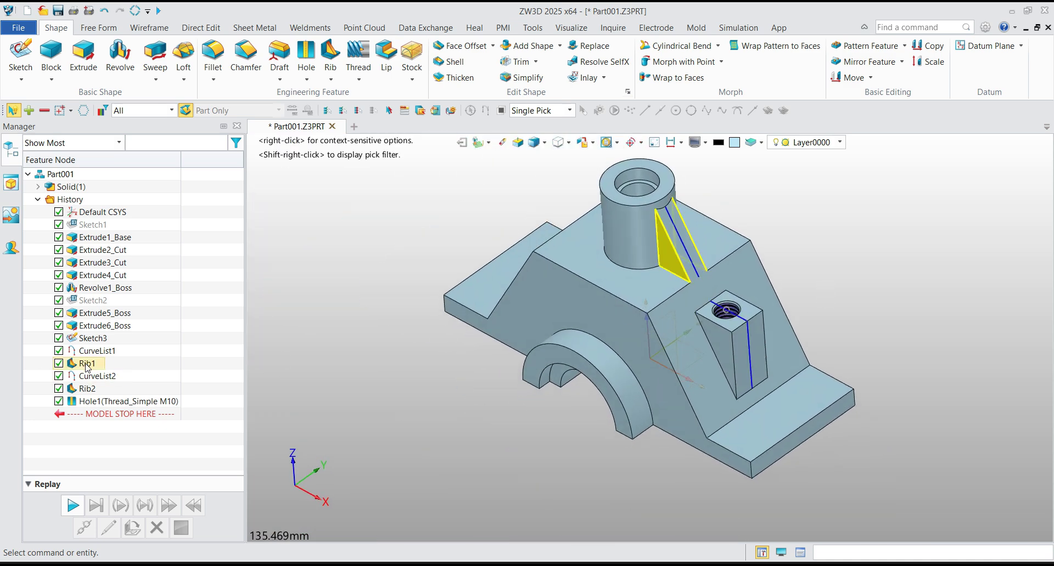
# Hide Sketch3, CurveList1 and CurveList2 from the model view
pyautogui.click(96, 351)
pyautogui.click(92, 338)
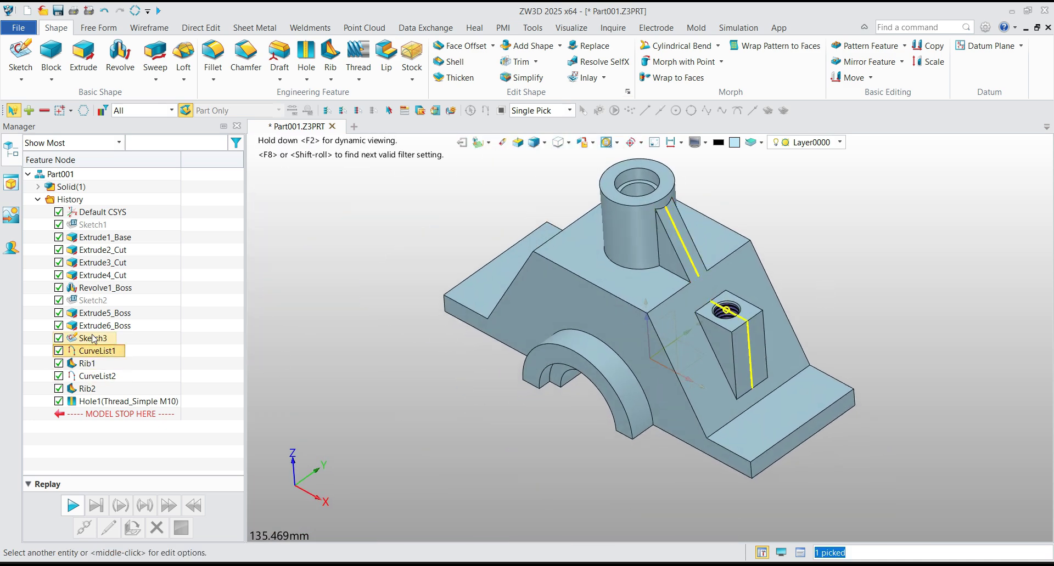
pyautogui.click(96, 376)
pyautogui.rightClick(97, 376)
pyautogui.click(136, 391)
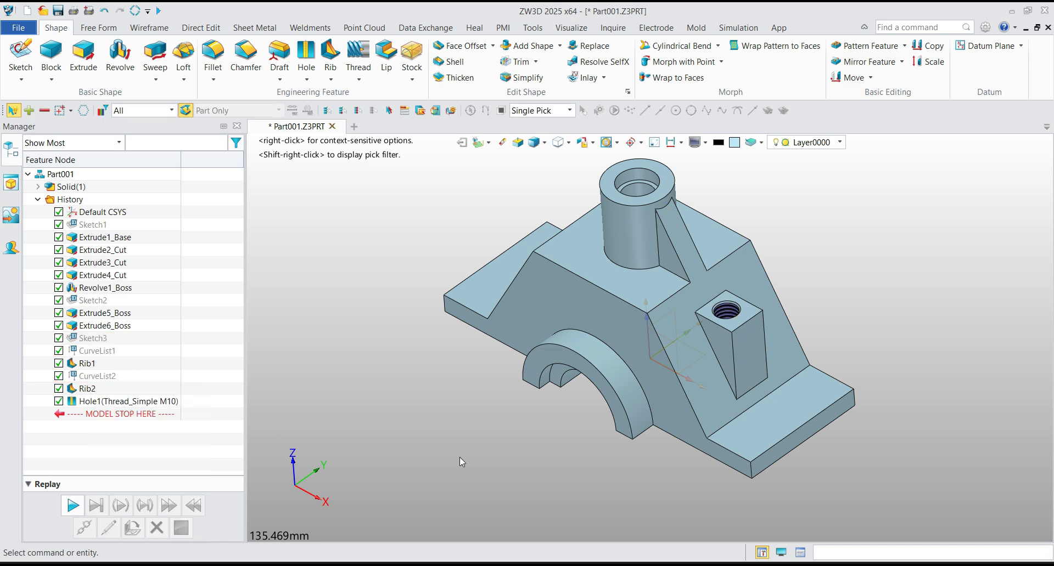
# Mirror both ribs and the M10 threaded hole as copies about the default YZ plane
pyautogui.scroll(-2, 512, 450)
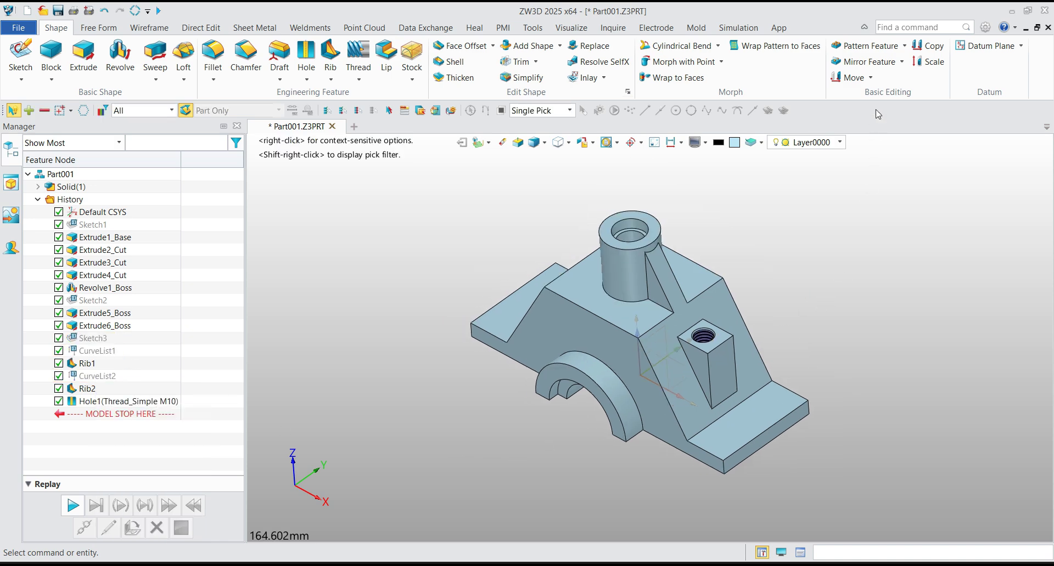
pyautogui.click(902, 62)
pyautogui.click(916, 108)
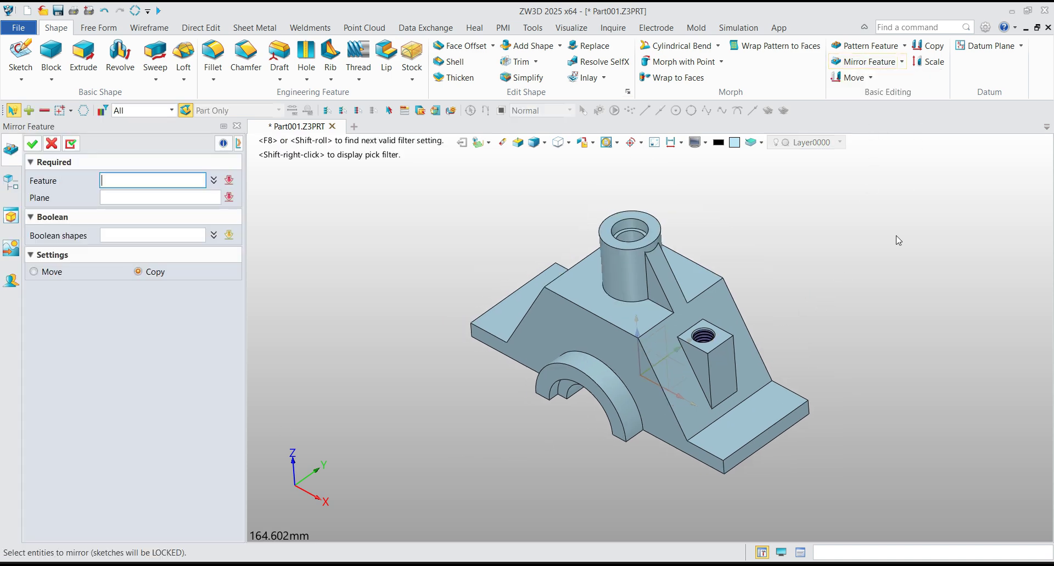
pyautogui.scroll(3, 726, 377)
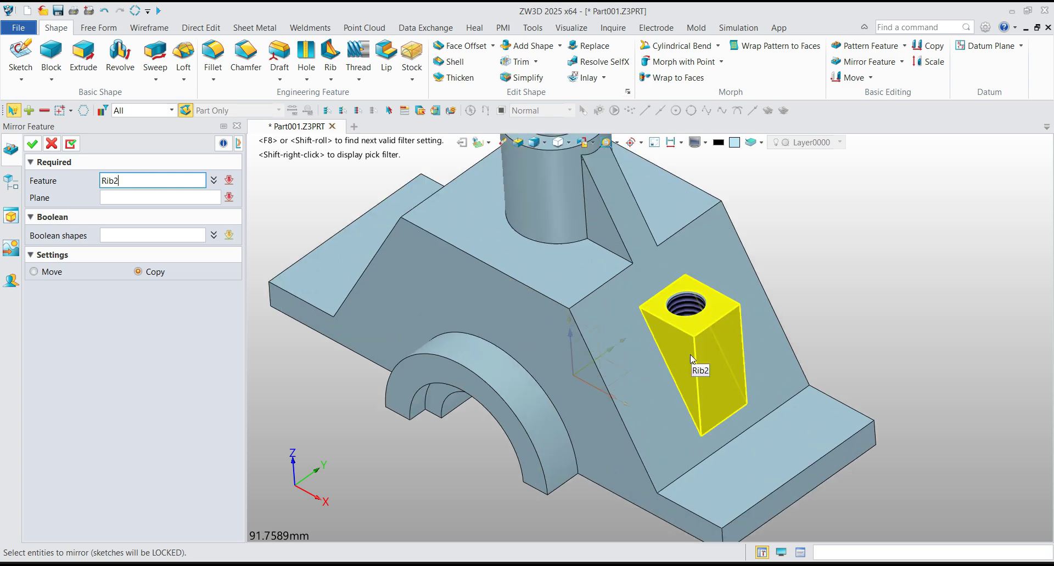
pyautogui.click(686, 318)
pyautogui.click(684, 311)
pyautogui.scroll(-2, 783, 350)
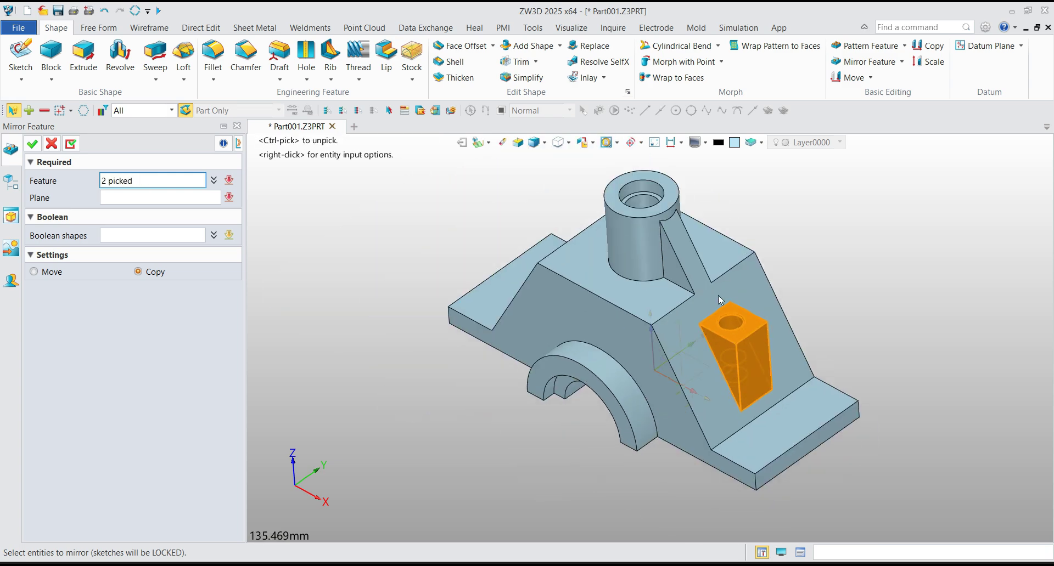
pyautogui.click(680, 273)
pyautogui.scroll(-2, 622, 302)
pyautogui.click(137, 198)
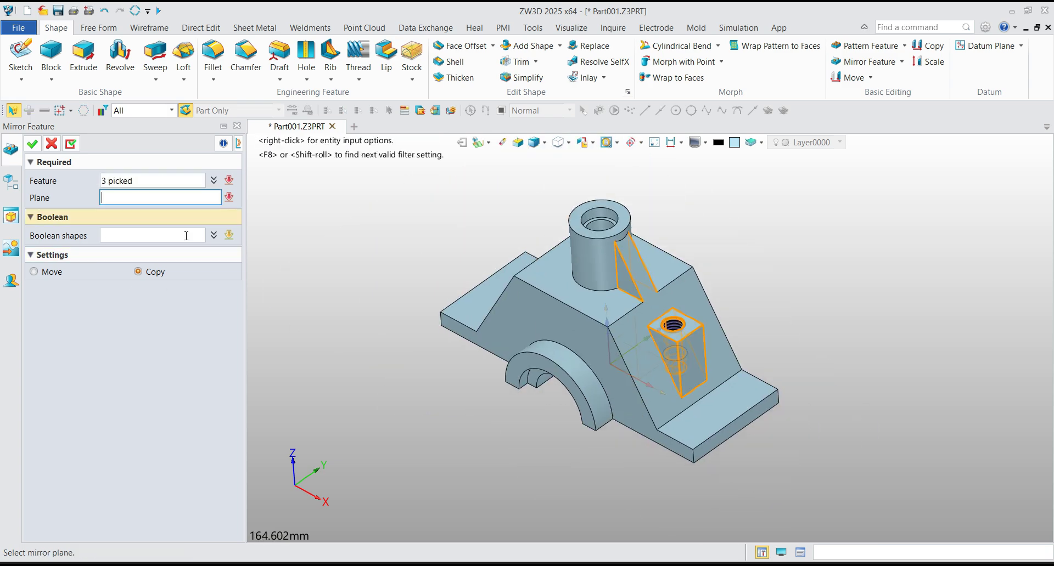
pyautogui.moveTo(494, 313); pyautogui.dragTo(628, 419, button='right')
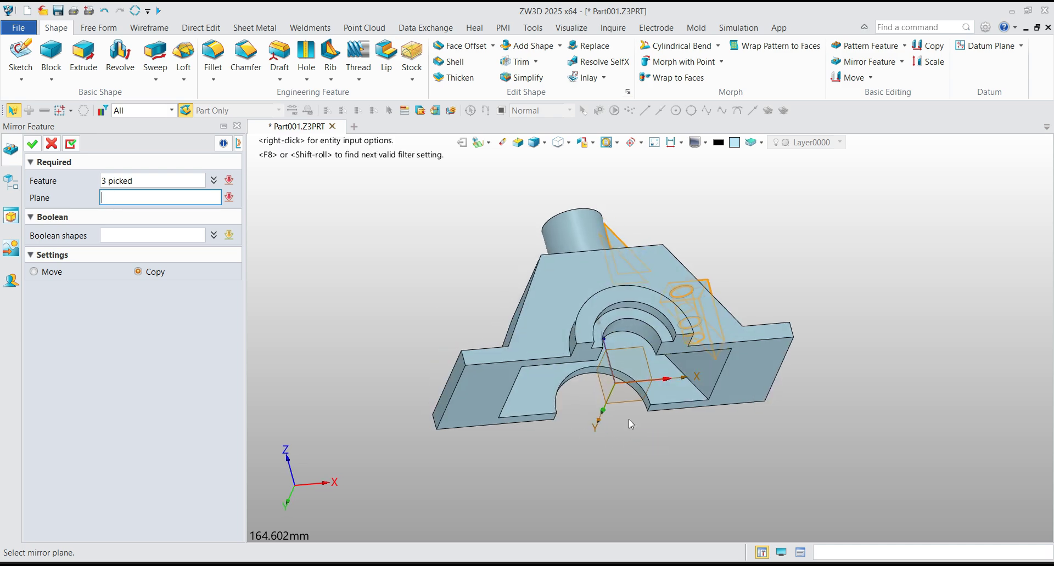
pyautogui.click(600, 391)
pyautogui.click(600, 394)
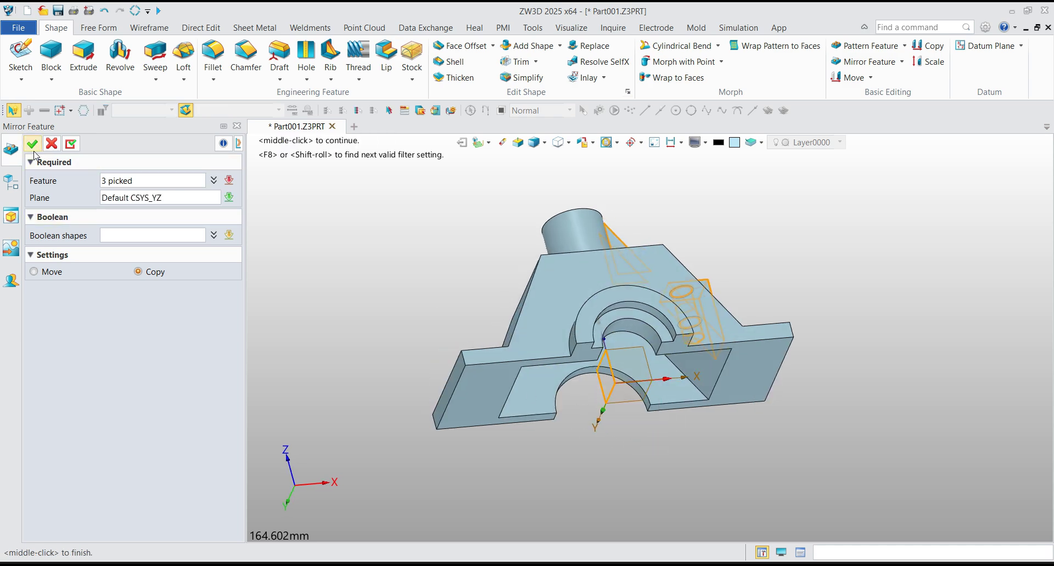
pyautogui.middleClick(201, 205)
pyautogui.moveTo(433, 242); pyautogui.dragTo(385, 308, button='middle')
# Consult the reference drawing and fillet the four vertical corner edges of the base flanges with a 10 mm radius
pyautogui.hotkey('alt', 'Tab')
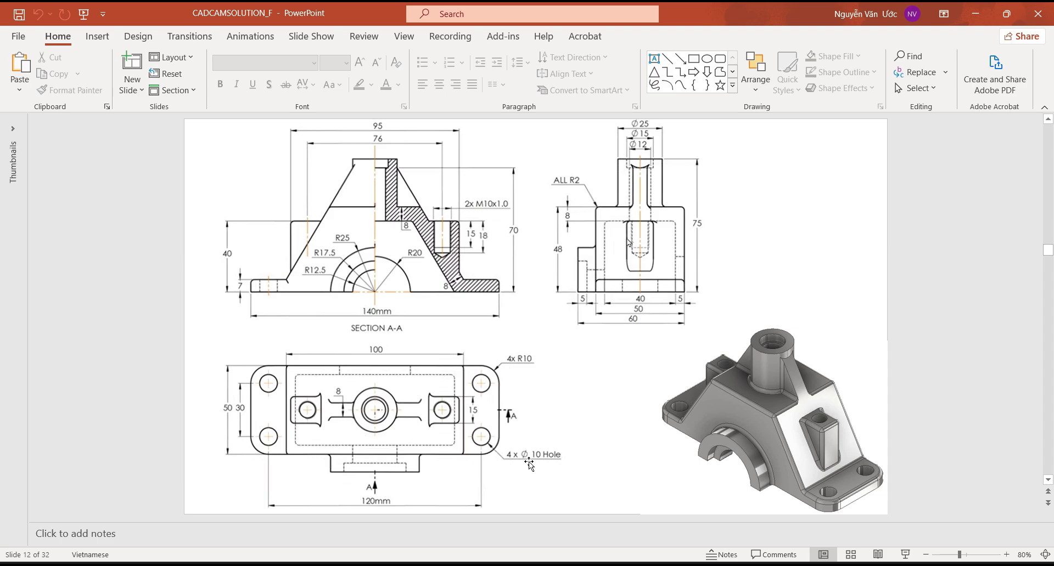
pyautogui.hotkey('alt', 'Tab')
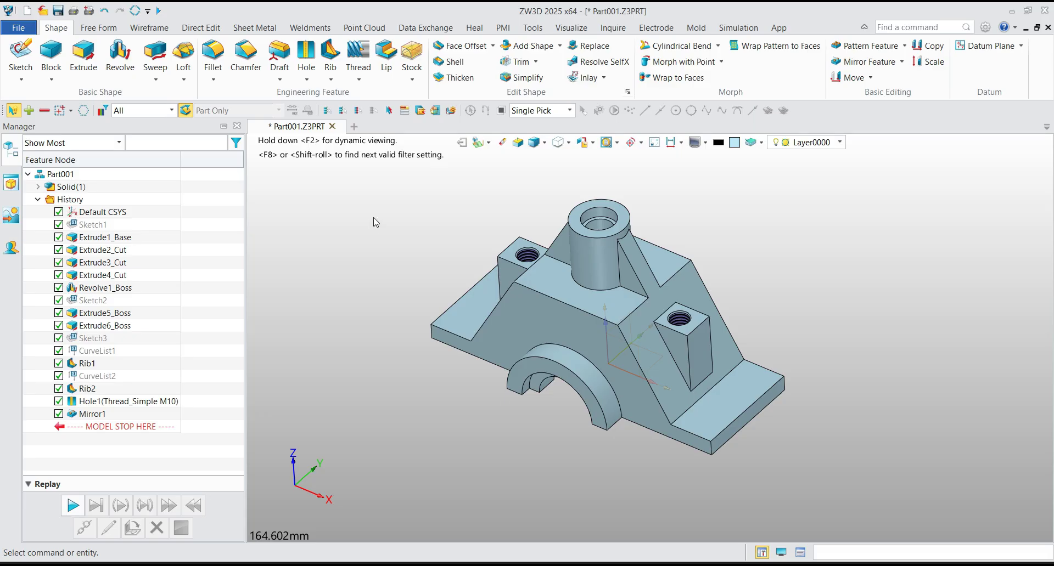
pyautogui.click(213, 60)
pyautogui.click(669, 422)
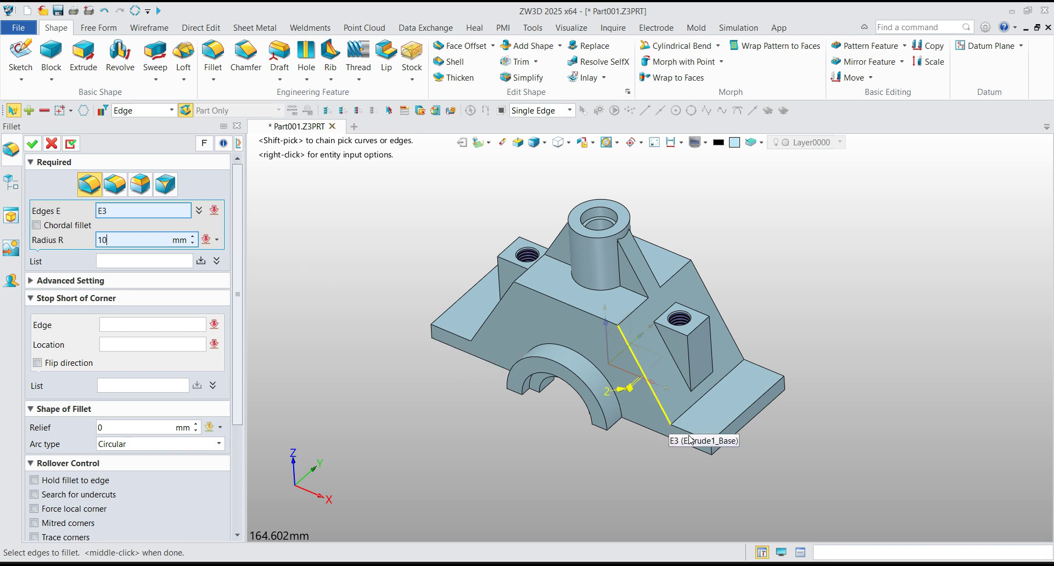
pyautogui.scroll(2, 713, 455)
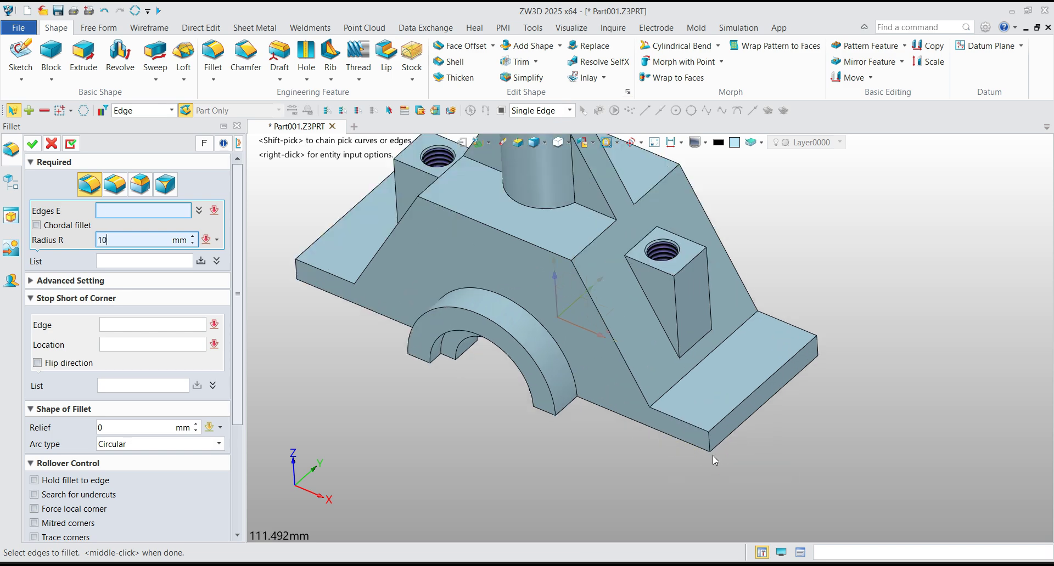
pyautogui.click(818, 346)
pyautogui.scroll(-2, 846, 414)
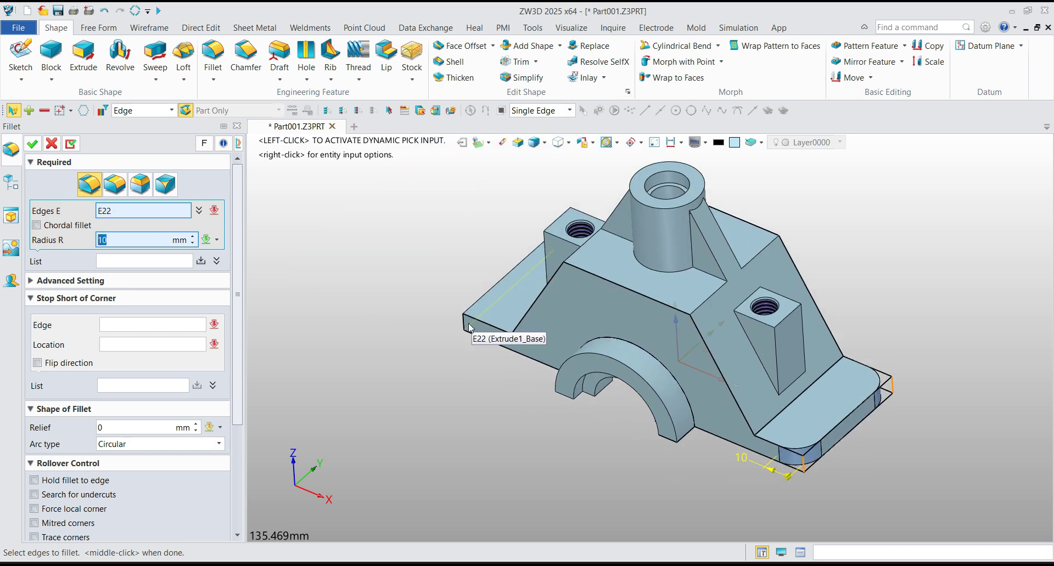
pyautogui.click(532, 299)
pyautogui.moveTo(531, 299); pyautogui.dragTo(509, 297, button='middle')
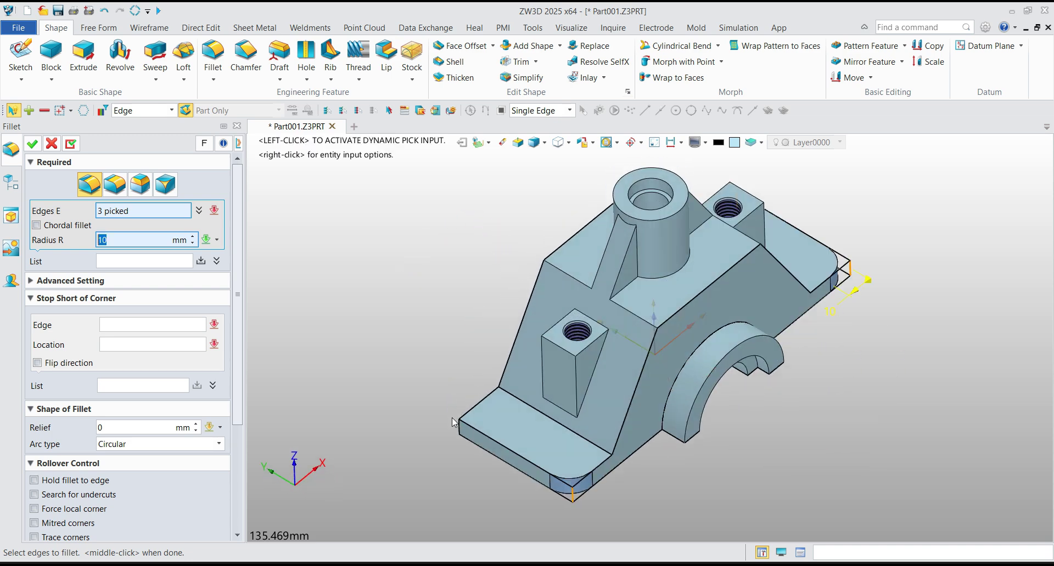
pyautogui.click(457, 423)
pyautogui.click(31, 145)
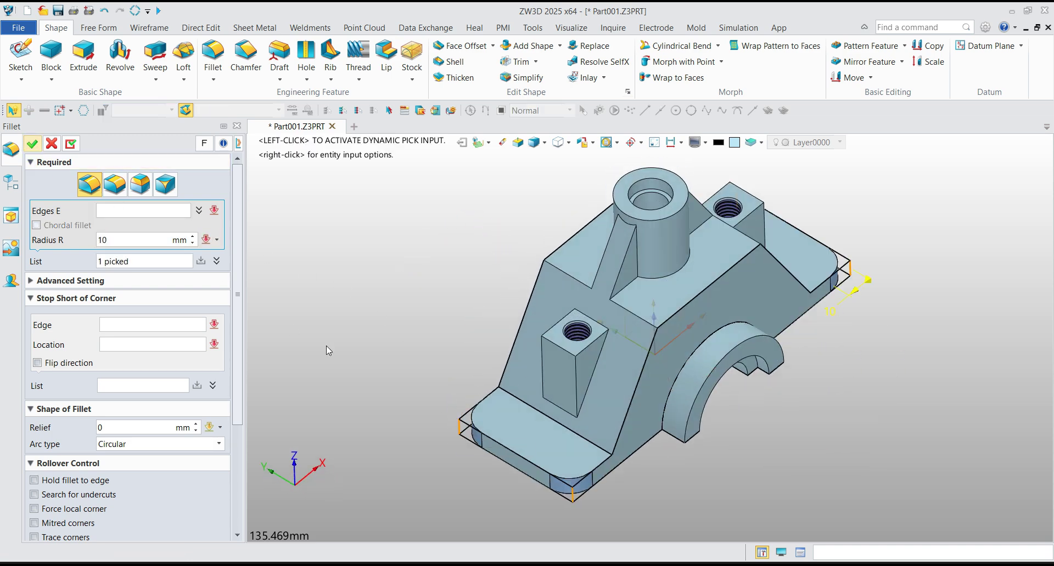
# Set up a general hole with a 10 mm diameter and a Thru-All end
pyautogui.scroll(-3, 327, 346)
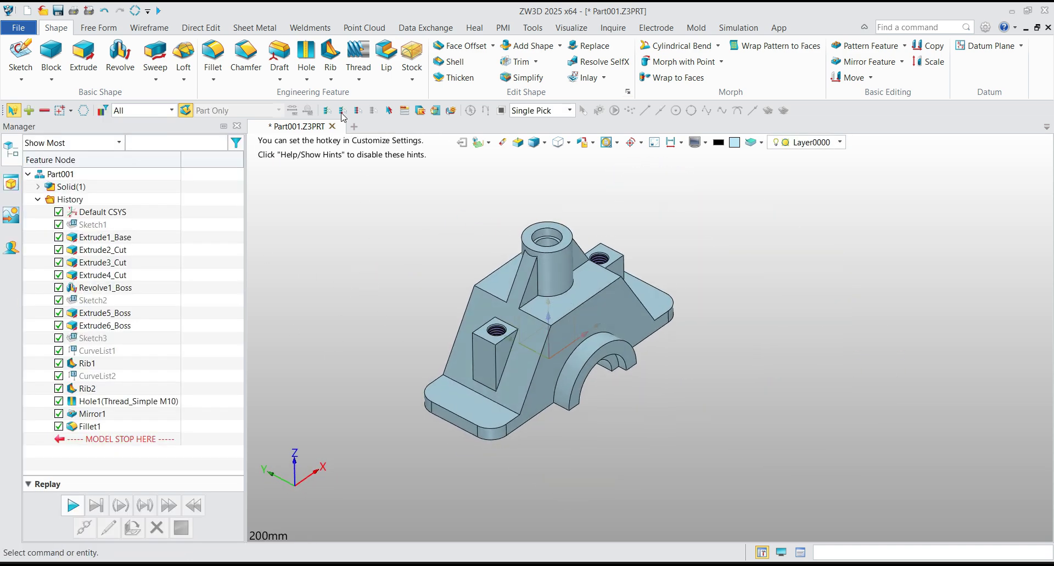
pyautogui.click(307, 55)
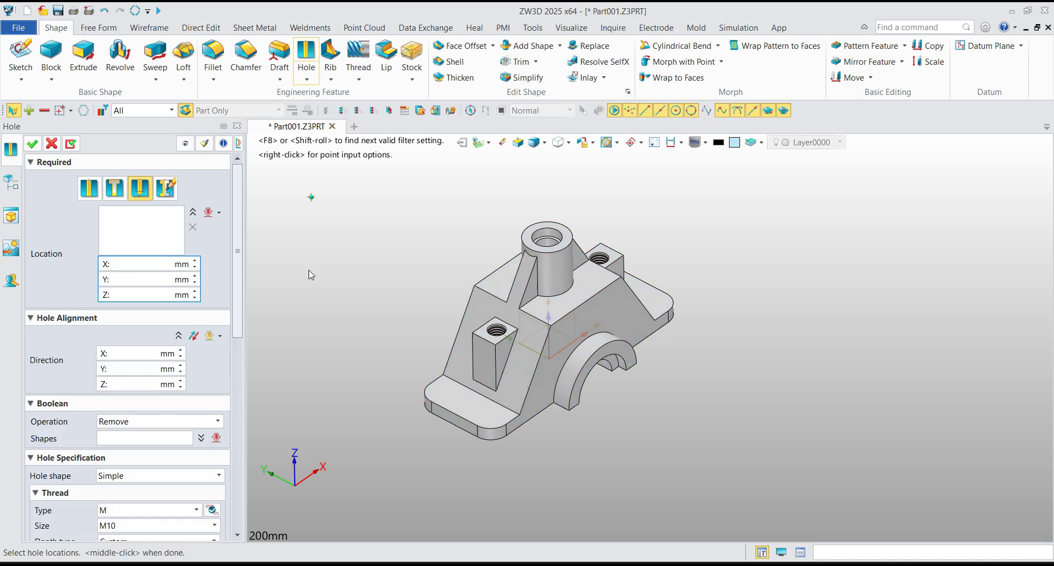
pyautogui.click(98, 196)
pyautogui.moveTo(242, 345); pyautogui.dragTo(207, 446)
pyautogui.click(130, 407)
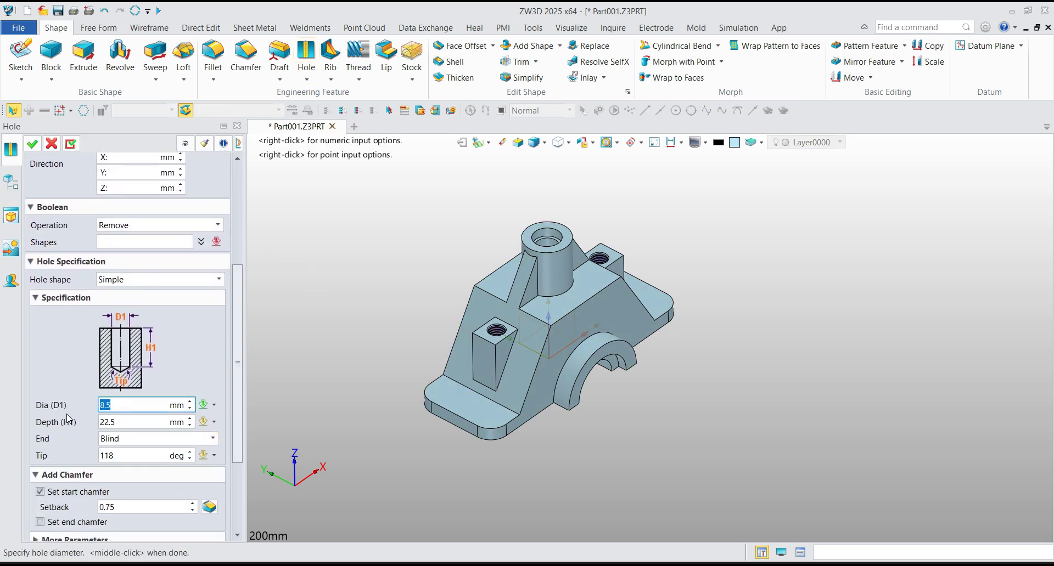
pyautogui.click(212, 439)
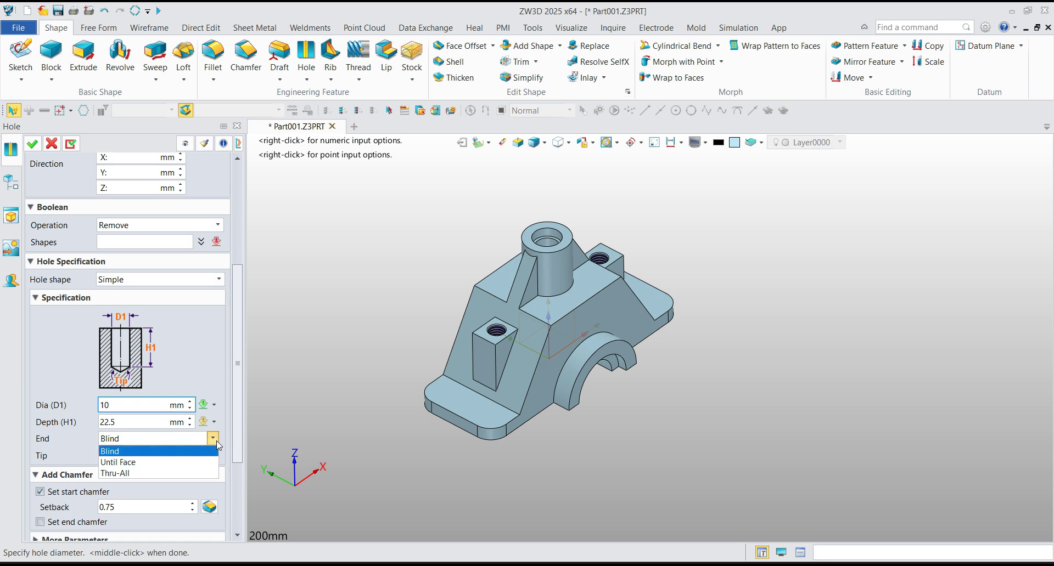
pyautogui.click(188, 470)
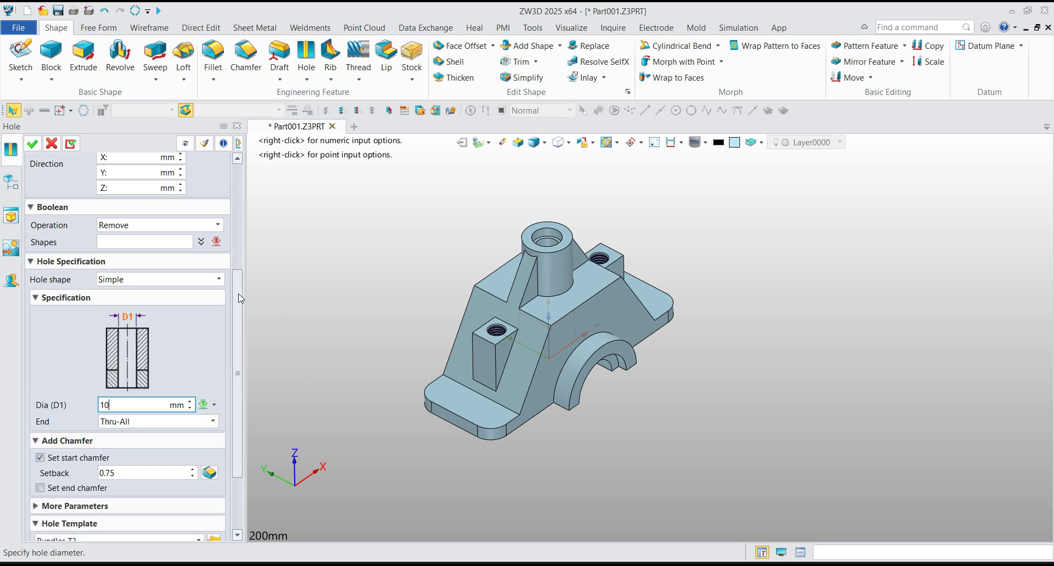
pyautogui.moveTo(237, 329); pyautogui.dragTo(238, 223)
pyautogui.scroll(1, 380, 360)
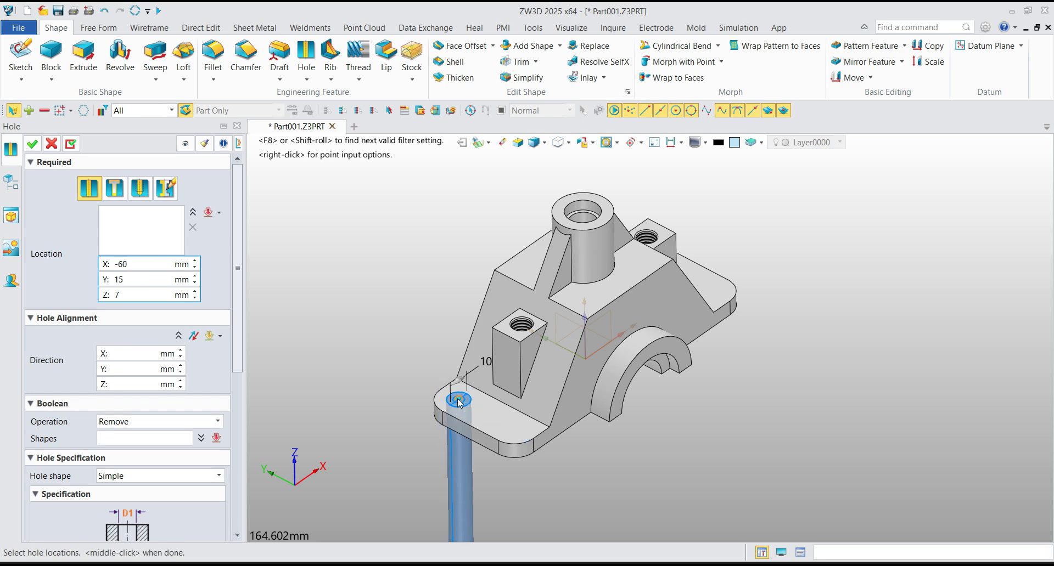
# Place the 10 mm holes at the centres of the four rounded base flange corners and create them
pyautogui.click(460, 404)
pyautogui.click(515, 429)
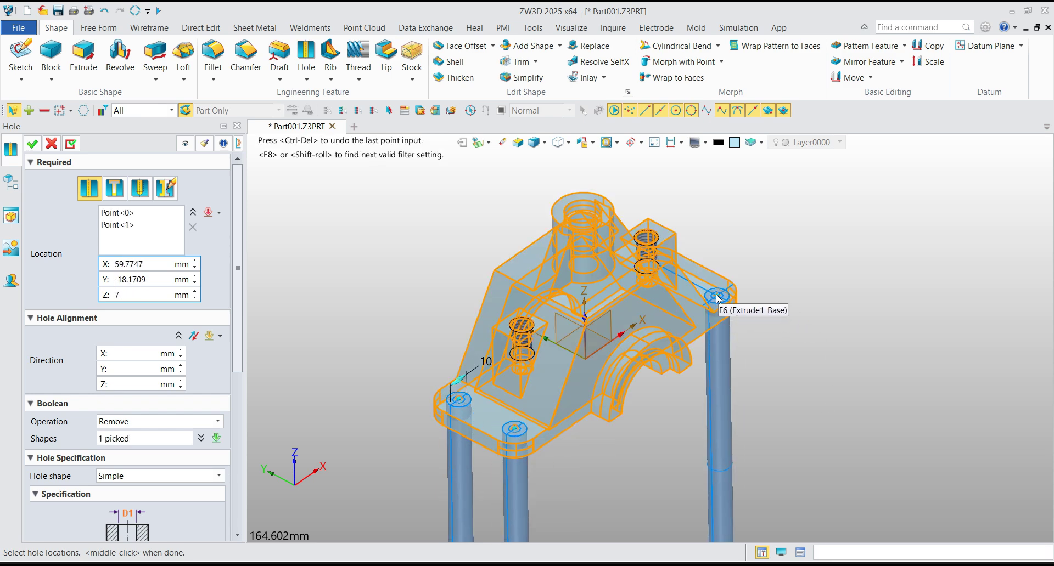
pyautogui.click(717, 298)
pyautogui.moveTo(716, 298); pyautogui.dragTo(667, 190, button='middle')
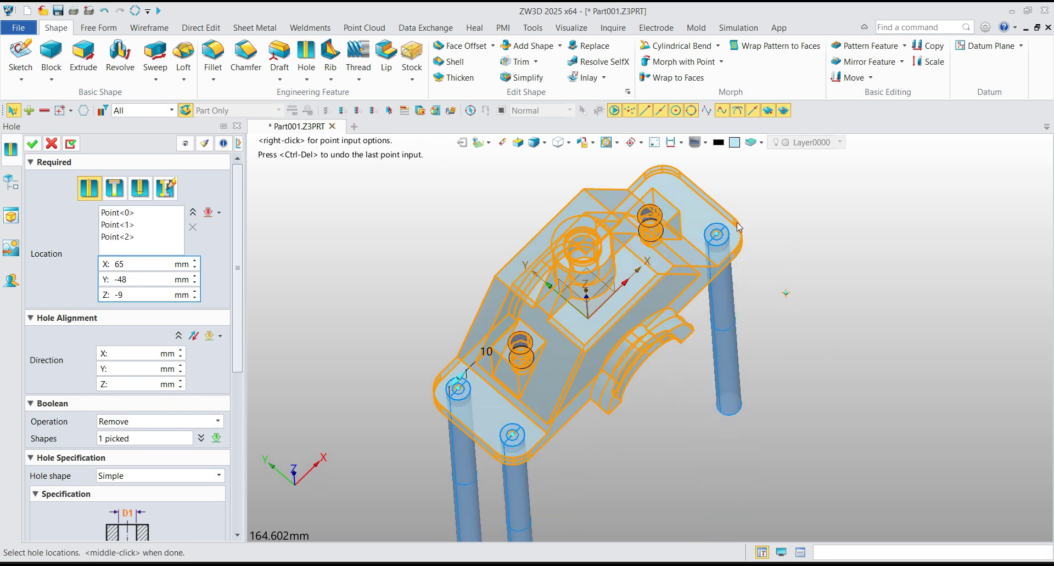
pyautogui.click(664, 183)
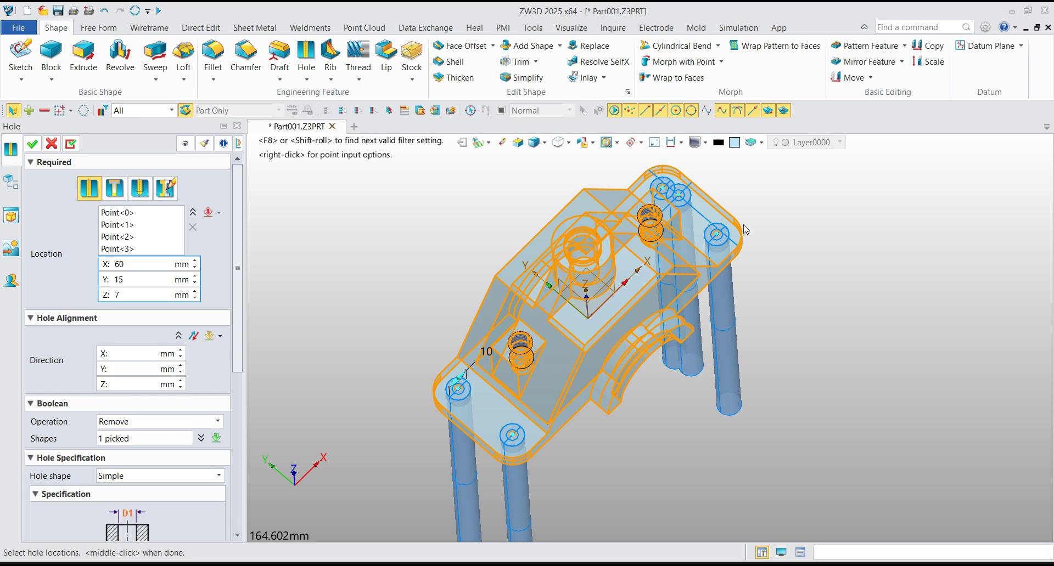
pyautogui.click(33, 144)
# Edit the four-hole feature in the base flanges to turn off its start chamfer
pyautogui.moveTo(352, 306); pyautogui.dragTo(391, 289, button='middle')
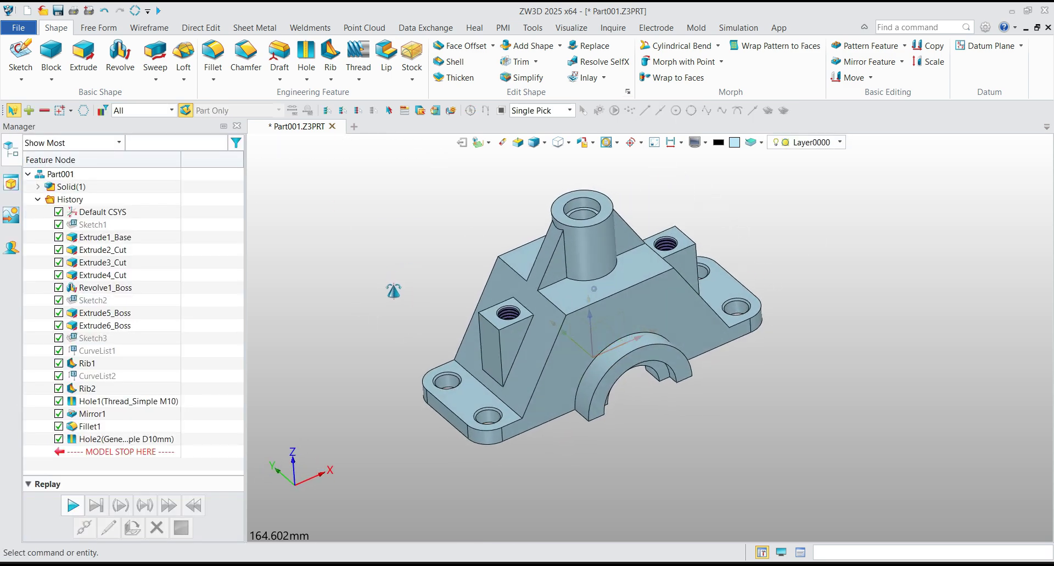
pyautogui.rightClick(106, 440)
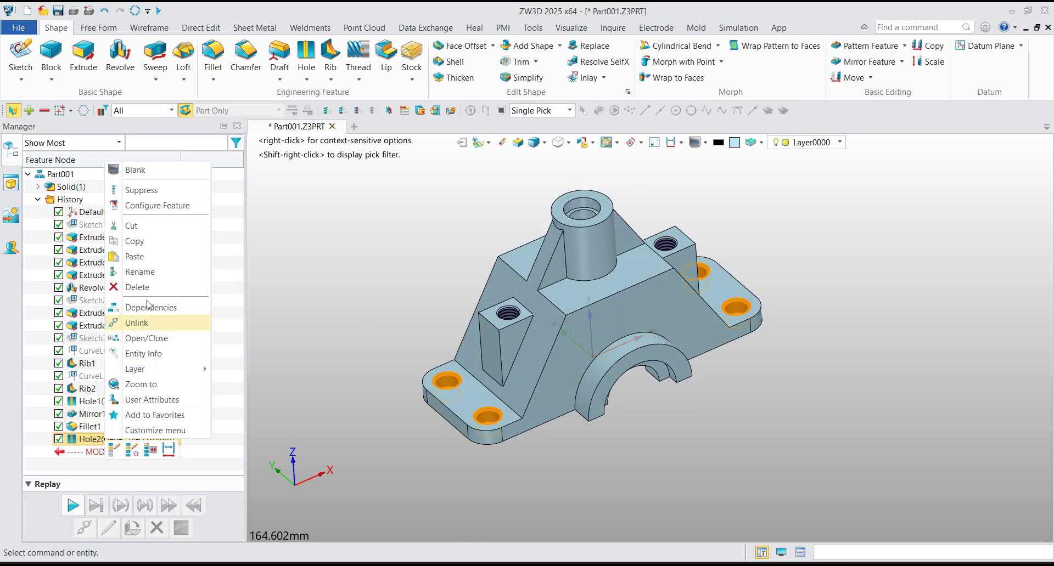
pyautogui.click(114, 455)
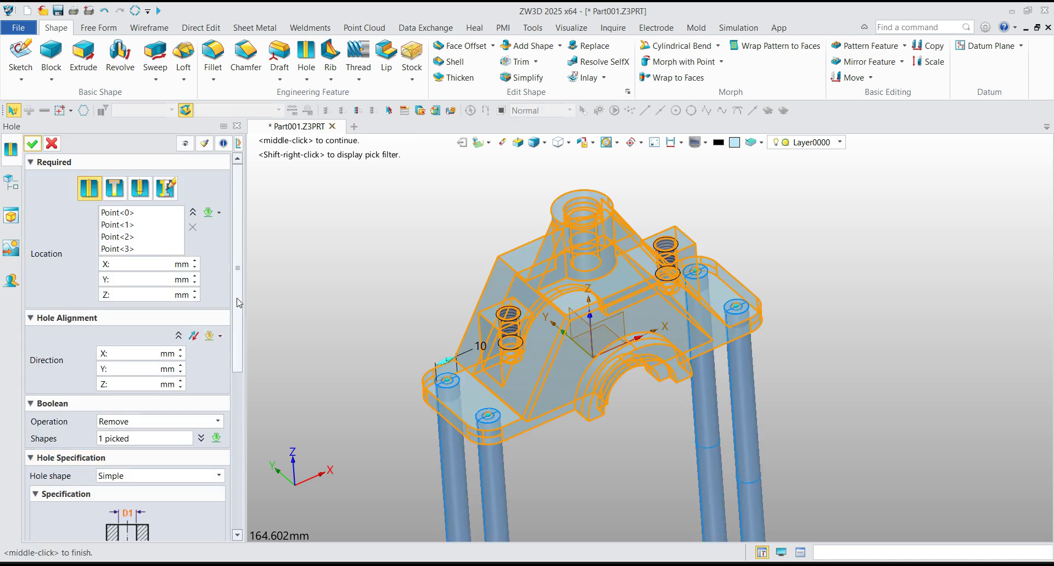
pyautogui.scroll(-5, 239, 303)
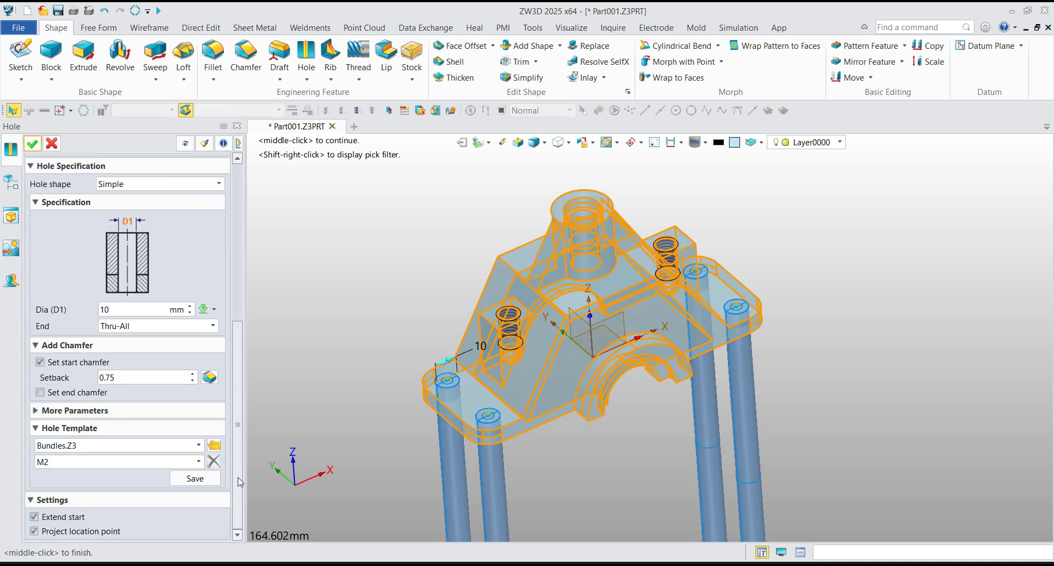
pyautogui.click(40, 362)
pyautogui.click(32, 144)
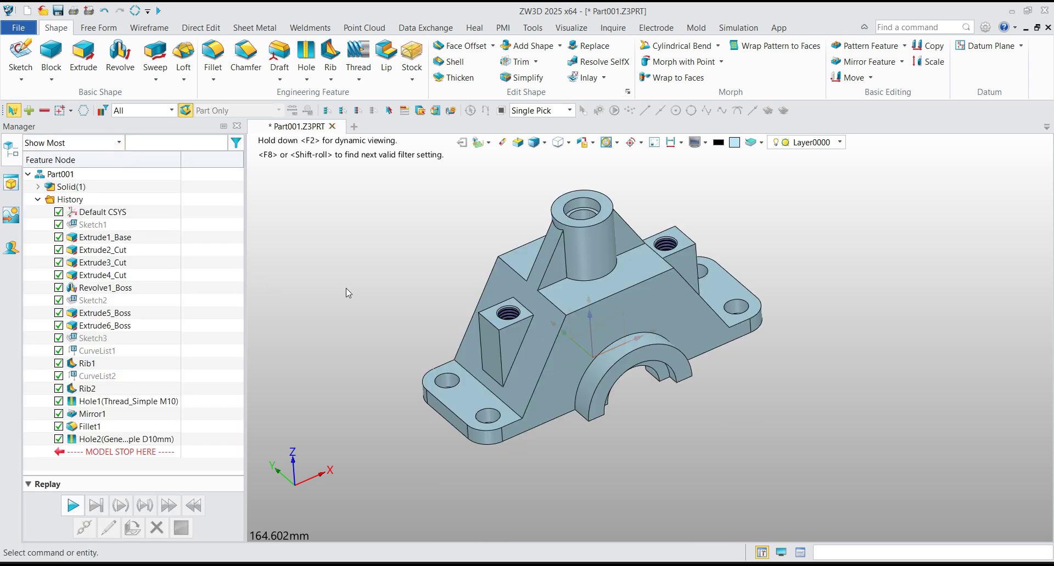
# Consult the reference drawing and set up a 2 mm fillet on the arc edge where the half-ring boss meets the body's front face
pyautogui.moveTo(359, 287); pyautogui.dragTo(359, 287, button='right')
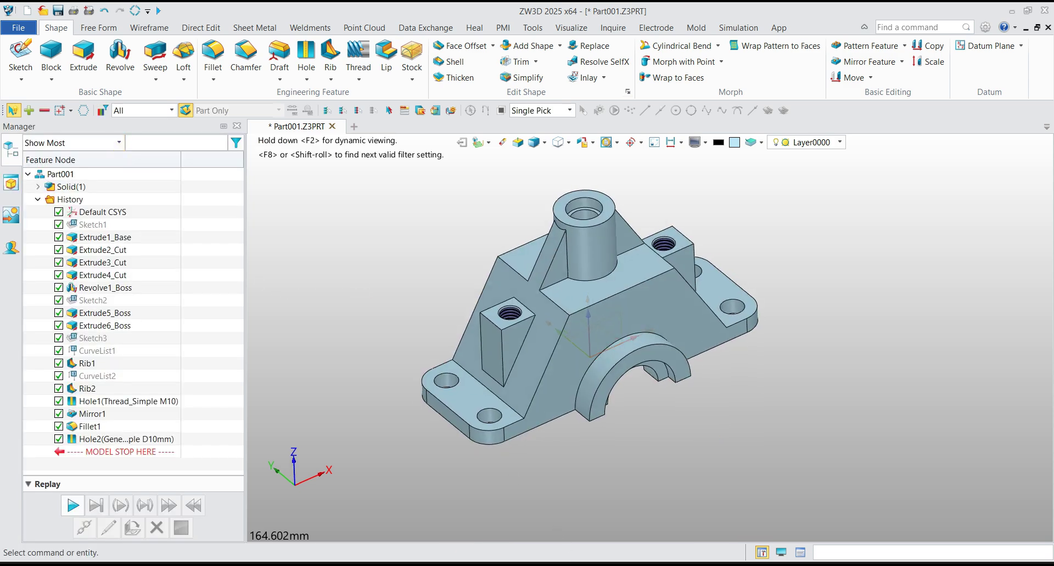
pyautogui.hotkey('alt', 'Tab')
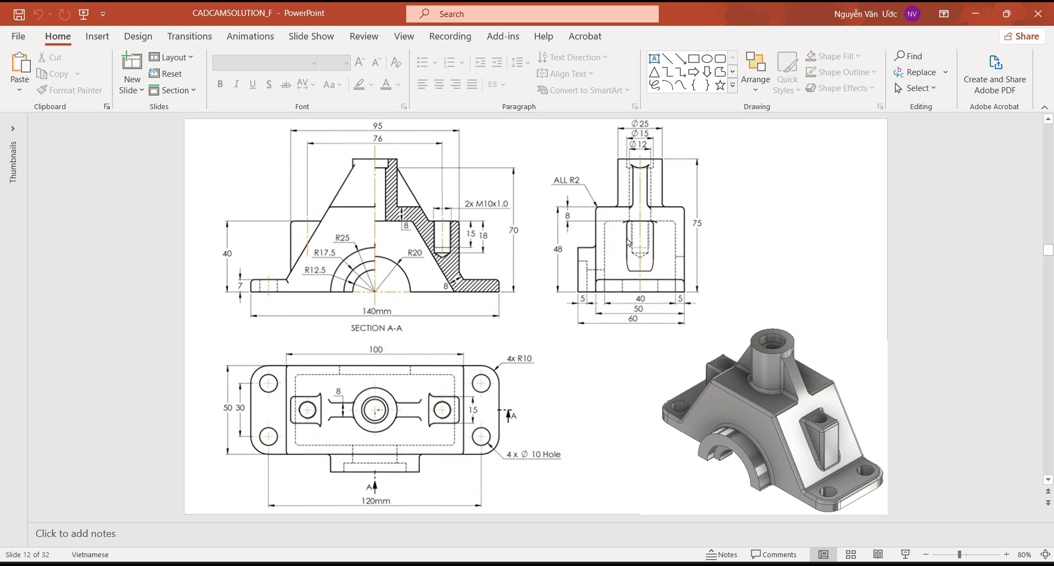
pyautogui.hotkey('alt', 'Tab')
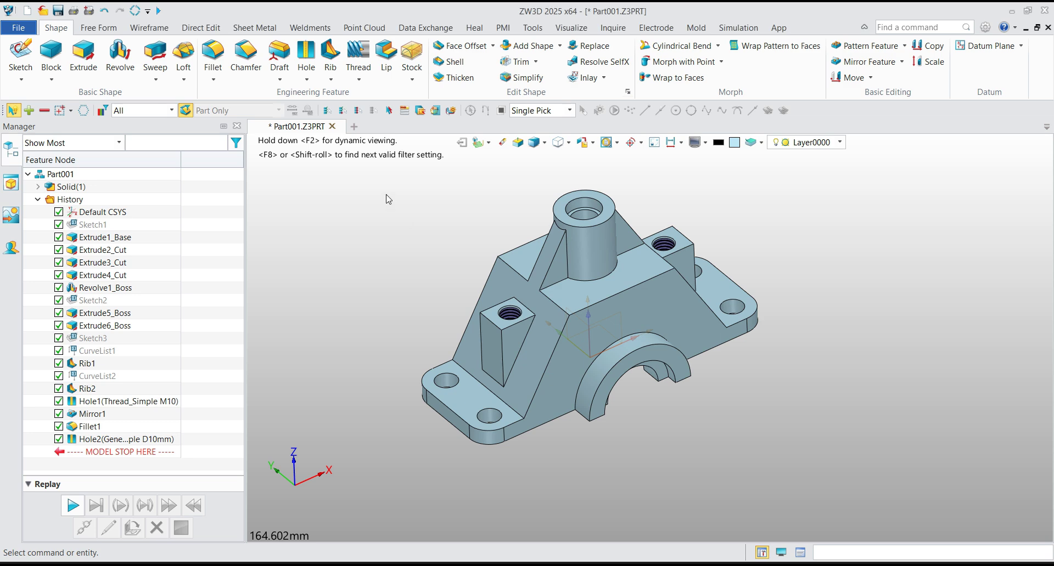
pyautogui.click(213, 55)
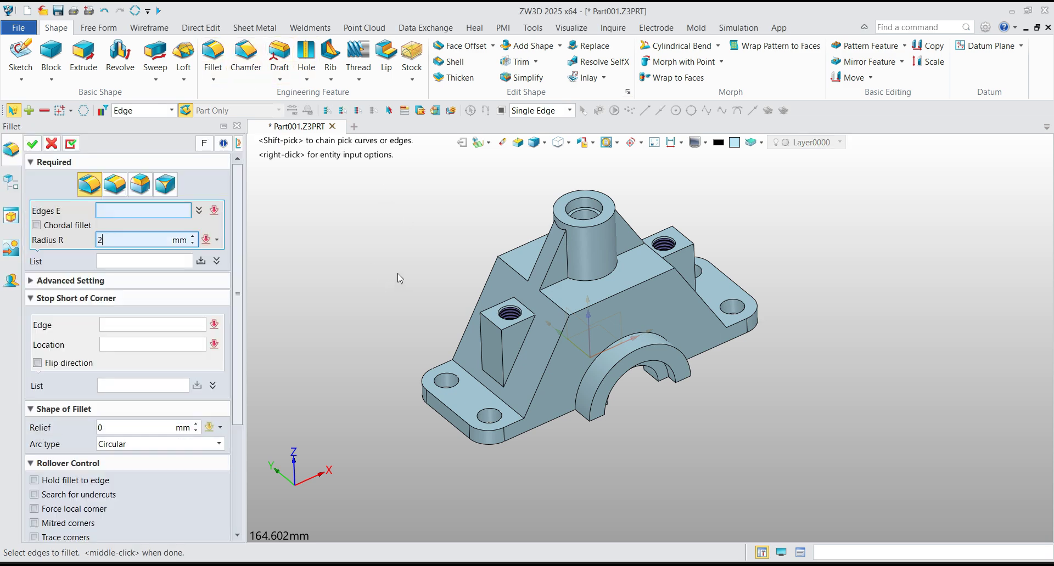
pyautogui.write('2')
pyautogui.click(606, 343)
pyautogui.scroll(2, 542, 472)
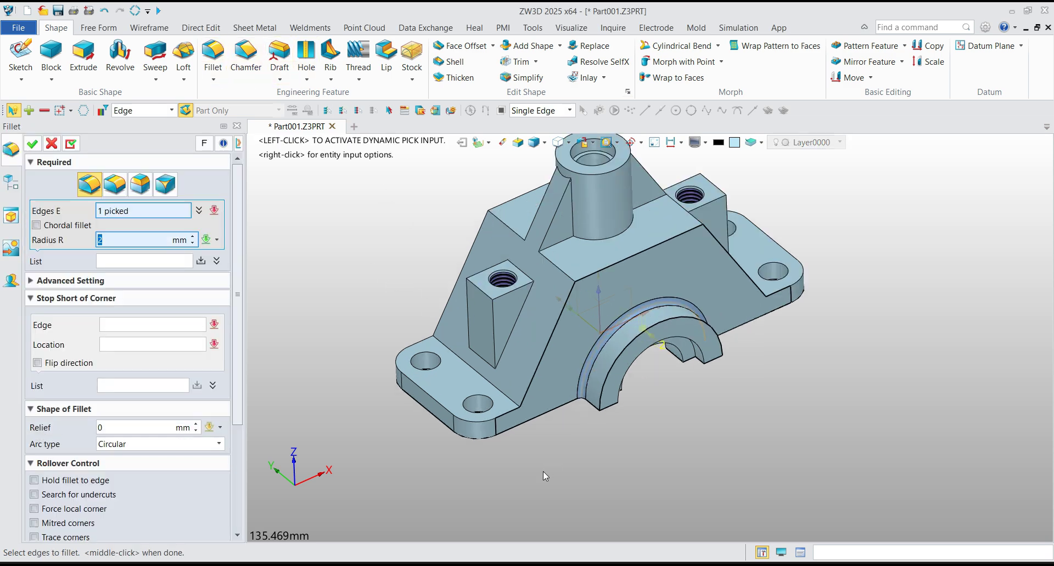
pyautogui.scroll(1, 542, 472)
# Add both edges where the sloped faces meet the base flanges and apply the 2 mm fillet
pyautogui.click(489, 378)
pyautogui.moveTo(620, 453); pyautogui.dragTo(530, 473, button='right')
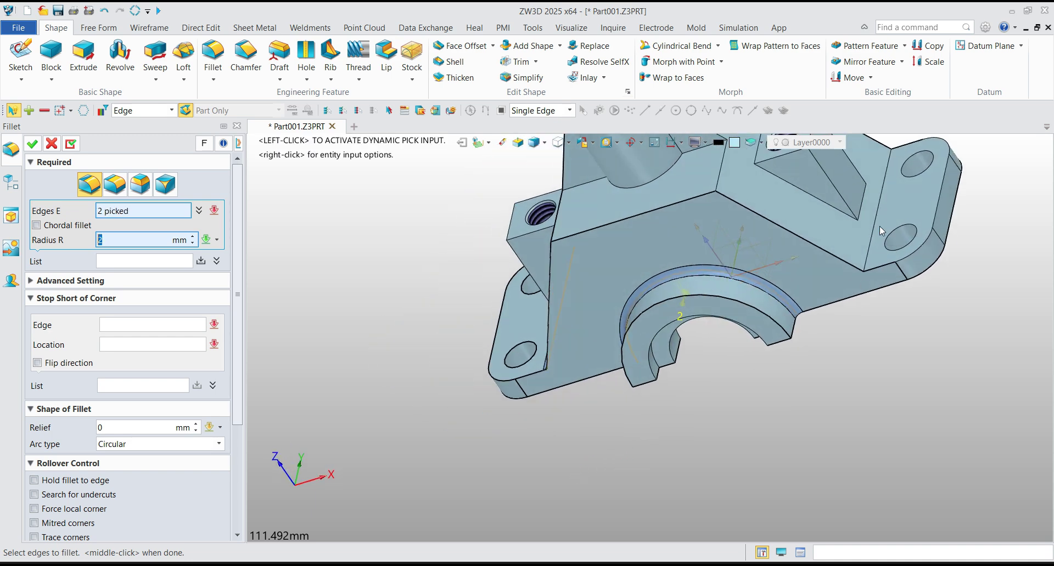
pyautogui.click(881, 231)
pyautogui.scroll(-3, 841, 396)
pyautogui.moveTo(842, 396); pyautogui.dragTo(913, 380, button='right')
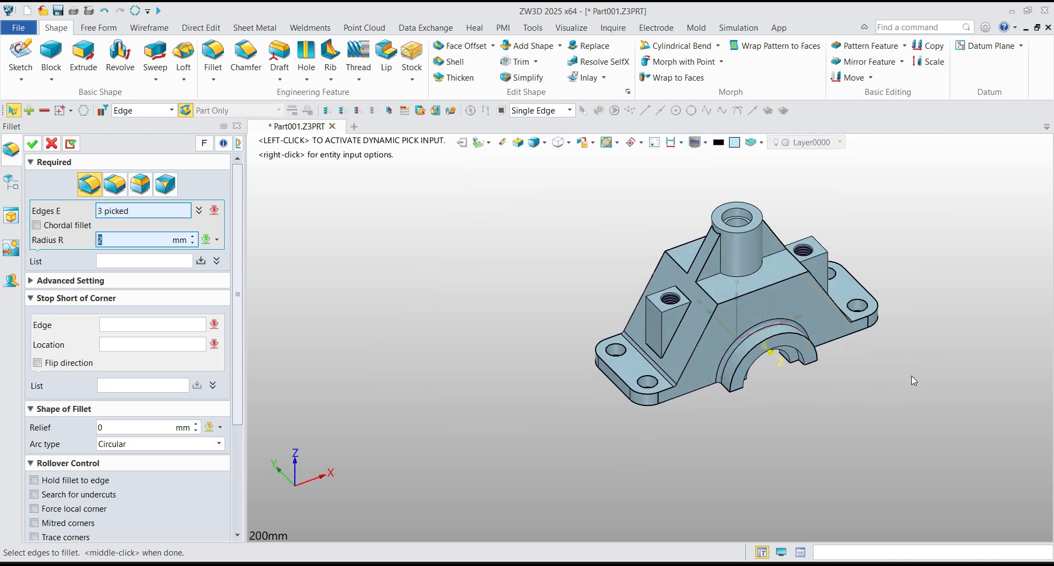
pyautogui.scroll(1, 909, 378)
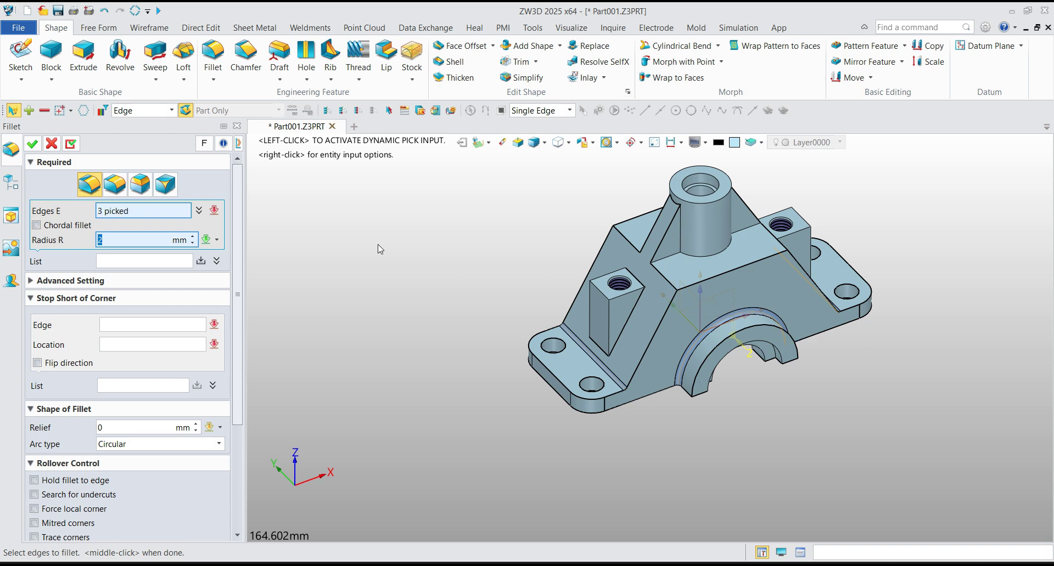
pyautogui.click(70, 144)
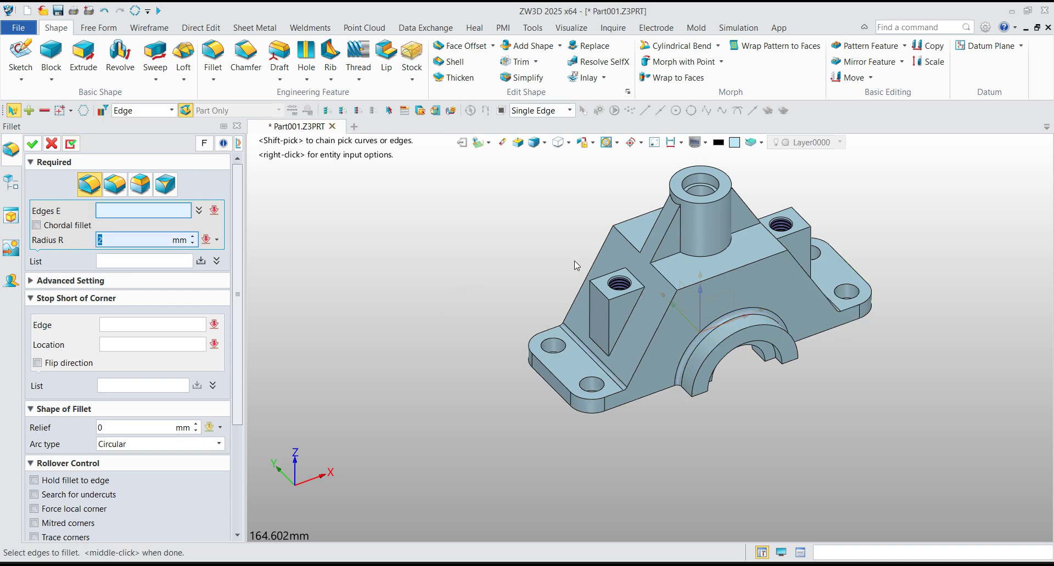
# Pick the edges where both triangular ribs meet the cylindrical boss on the half-ring side for another 2 mm fillet
pyautogui.scroll(5, 717, 228)
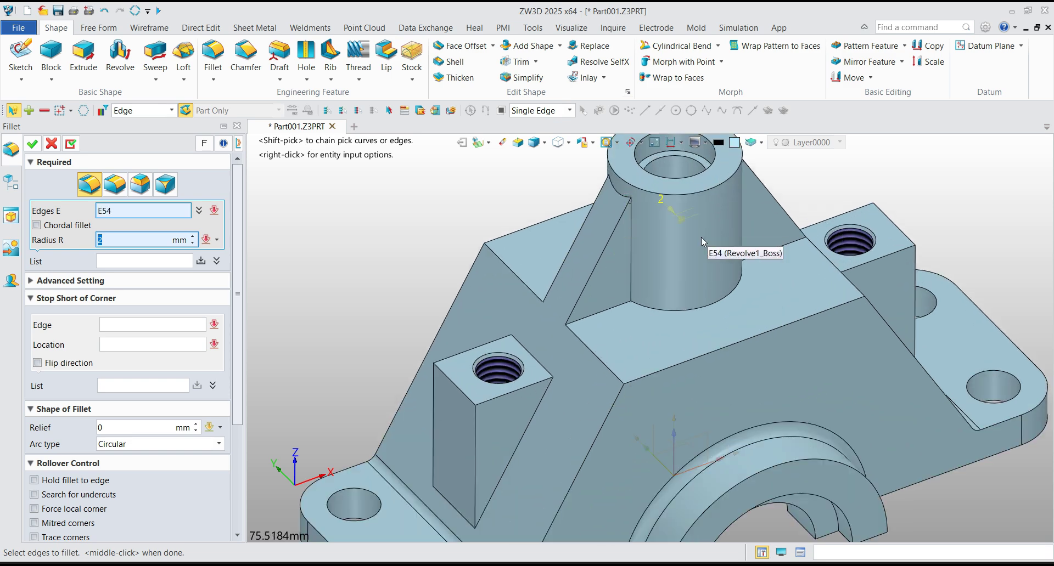
pyautogui.scroll(4, 642, 201)
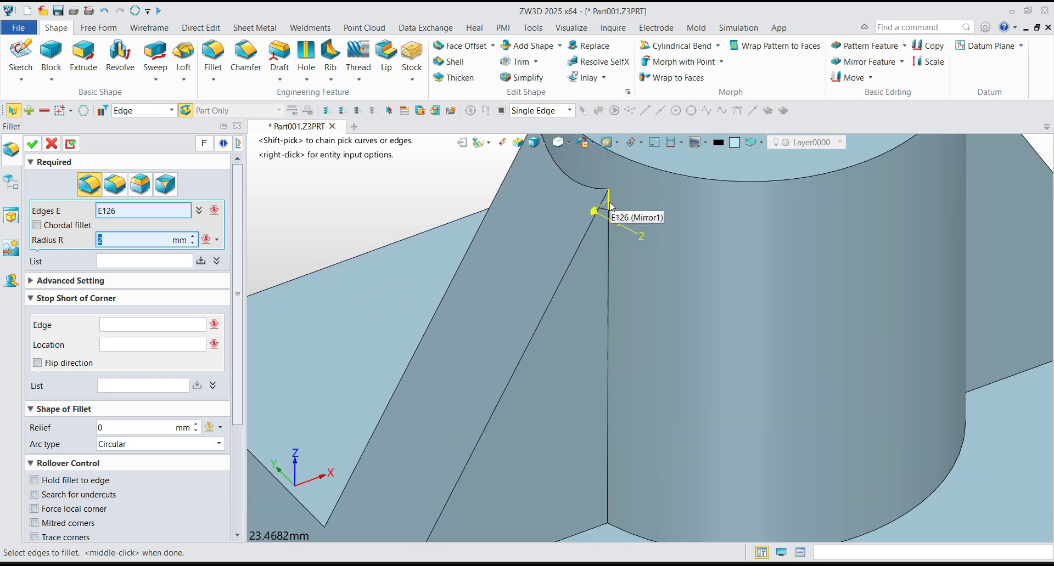
pyautogui.click(615, 243)
pyautogui.scroll(-8, 605, 246)
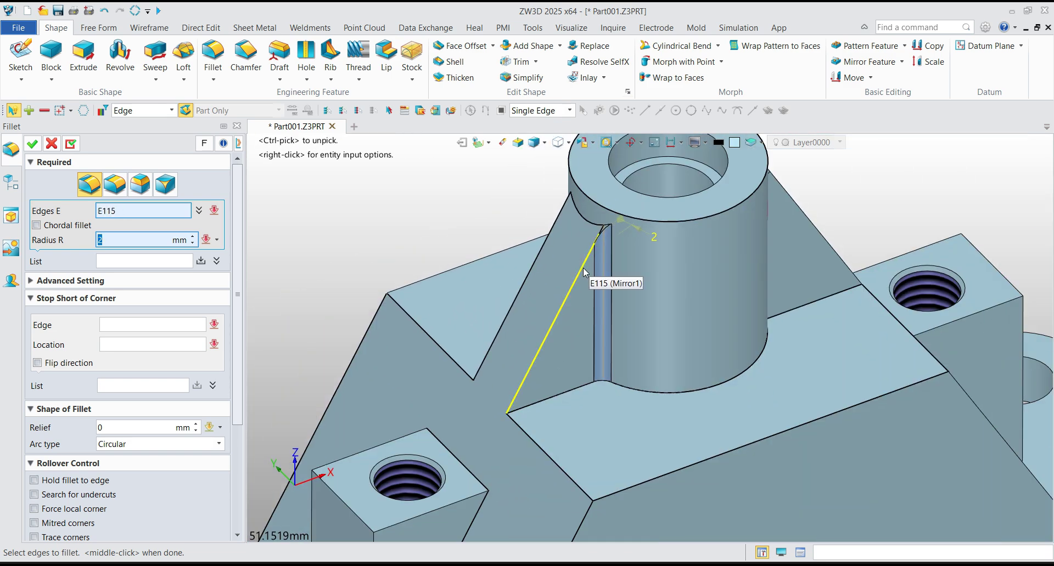
pyautogui.click(580, 273)
pyautogui.scroll(3, 615, 311)
pyautogui.moveTo(615, 312); pyautogui.dragTo(700, 323, button='middle')
pyautogui.scroll(5, 700, 323)
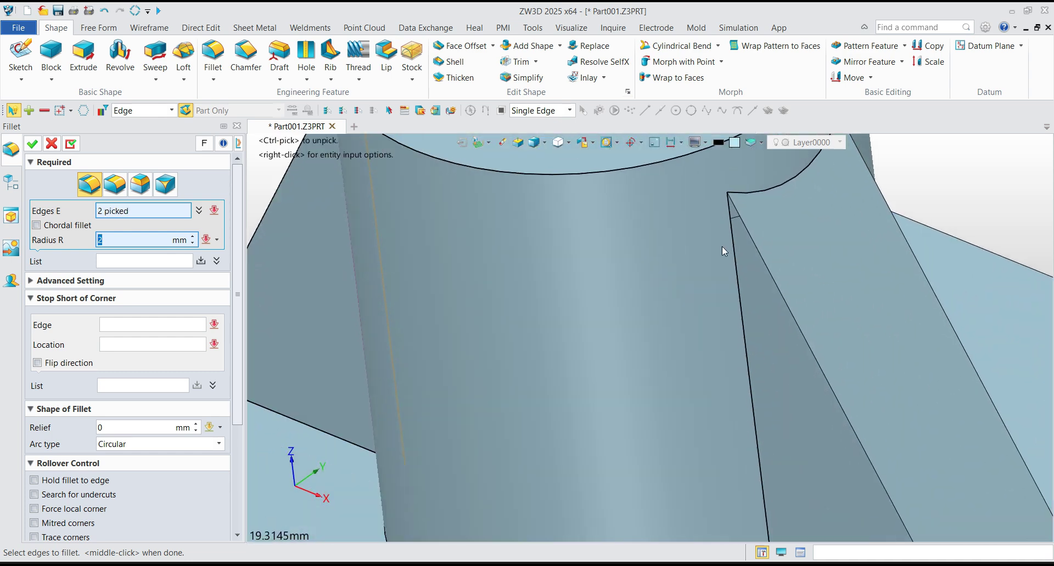
pyautogui.click(730, 215)
pyautogui.scroll(-6, 574, 269)
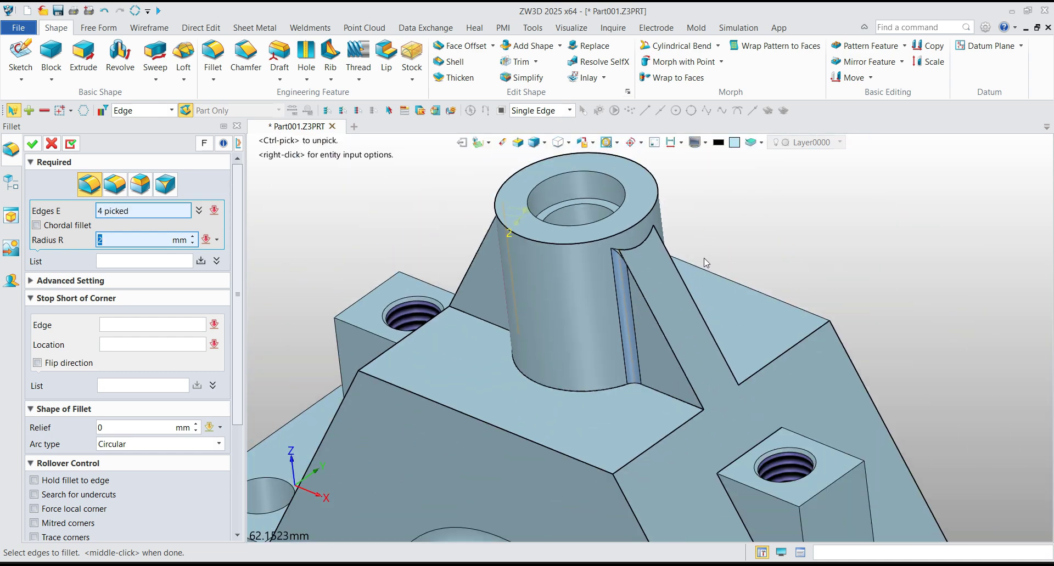
# Add the matching rib-to-cylinder edges on the side opposite the half-ring boss to the 2 mm fillet
pyautogui.moveTo(704, 258); pyautogui.dragTo(612, 289, button='middle')
pyautogui.click(612, 290)
pyautogui.scroll(4, 612, 275)
pyautogui.click(604, 223)
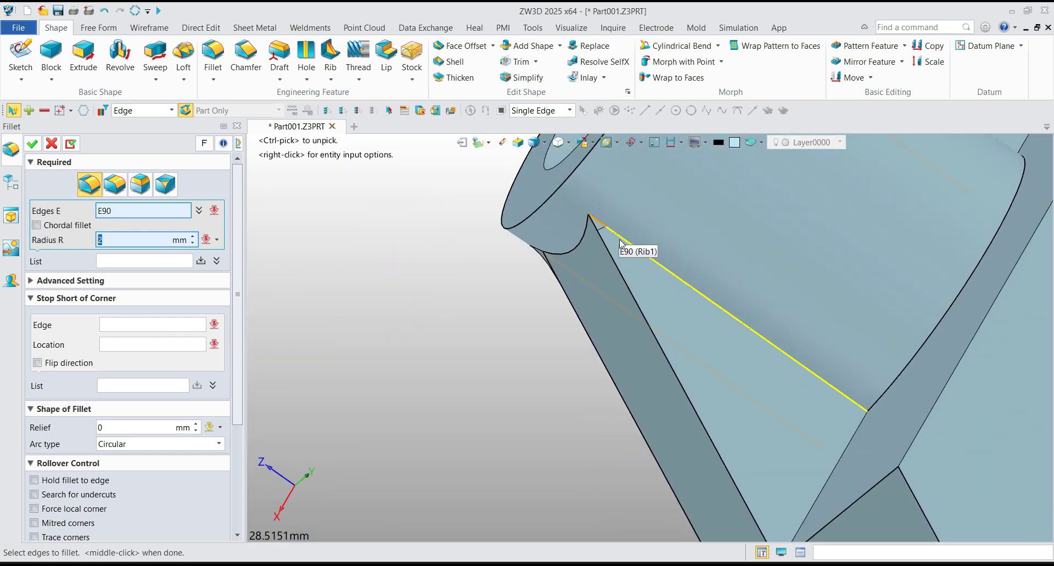
pyautogui.click(535, 332)
pyautogui.scroll(-5, 535, 331)
pyautogui.moveTo(535, 332); pyautogui.dragTo(618, 245, button='middle')
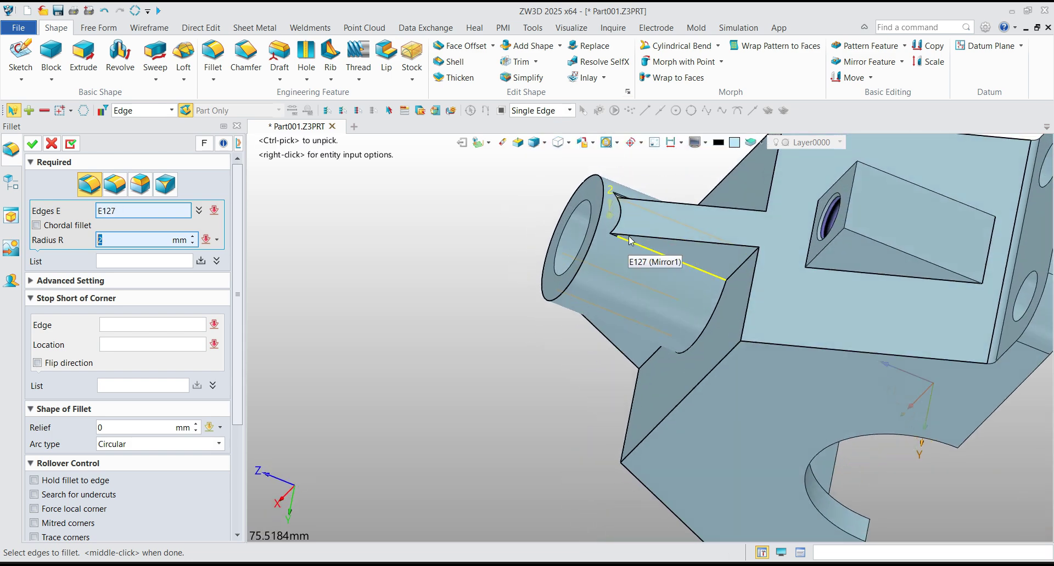
pyautogui.scroll(7, 581, 241)
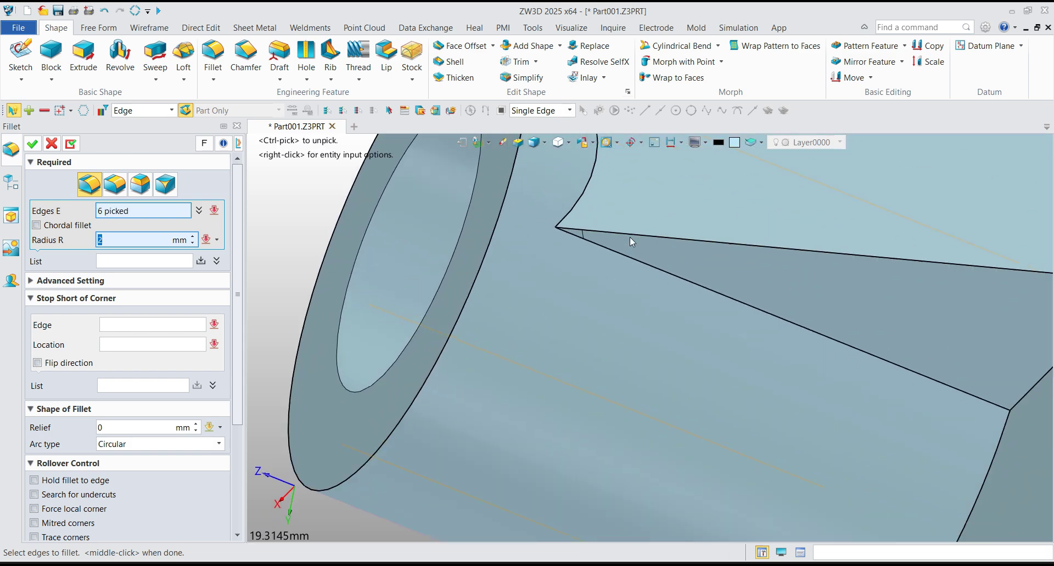
pyautogui.click(602, 259)
pyautogui.scroll(-8, 601, 260)
pyautogui.moveTo(663, 273); pyautogui.dragTo(716, 239, button='middle')
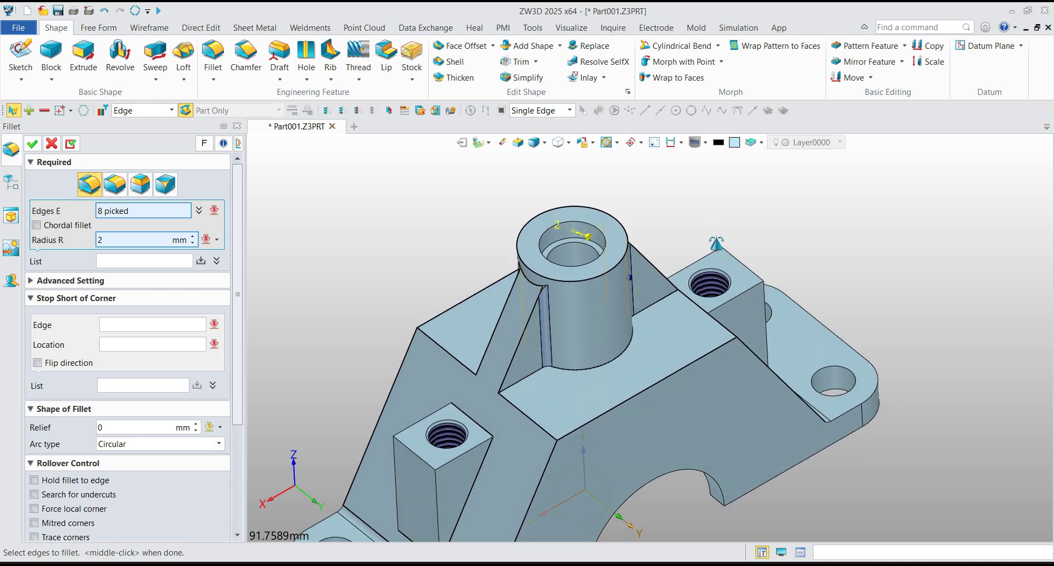
# Add the four edges where the body's flat top meets both sloped faces and apply the 2 mm fillet
pyautogui.scroll(-2, 565, 371)
pyautogui.scroll(3, 564, 371)
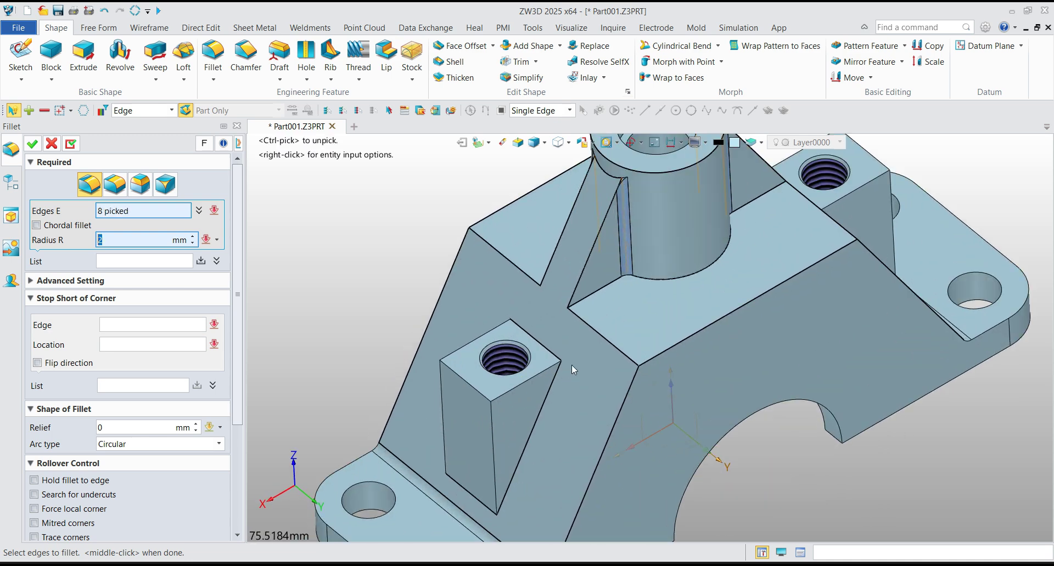
pyautogui.click(607, 340)
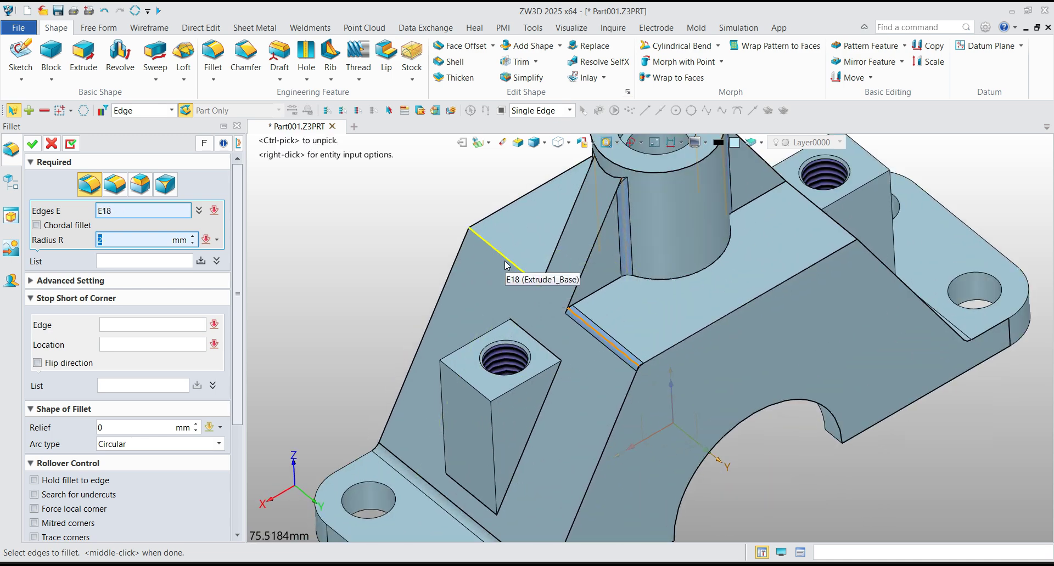
pyautogui.click(506, 277)
pyautogui.scroll(-3, 508, 365)
pyautogui.scroll(1, 624, 314)
pyautogui.moveTo(670, 275); pyautogui.dragTo(638, 310, button='middle')
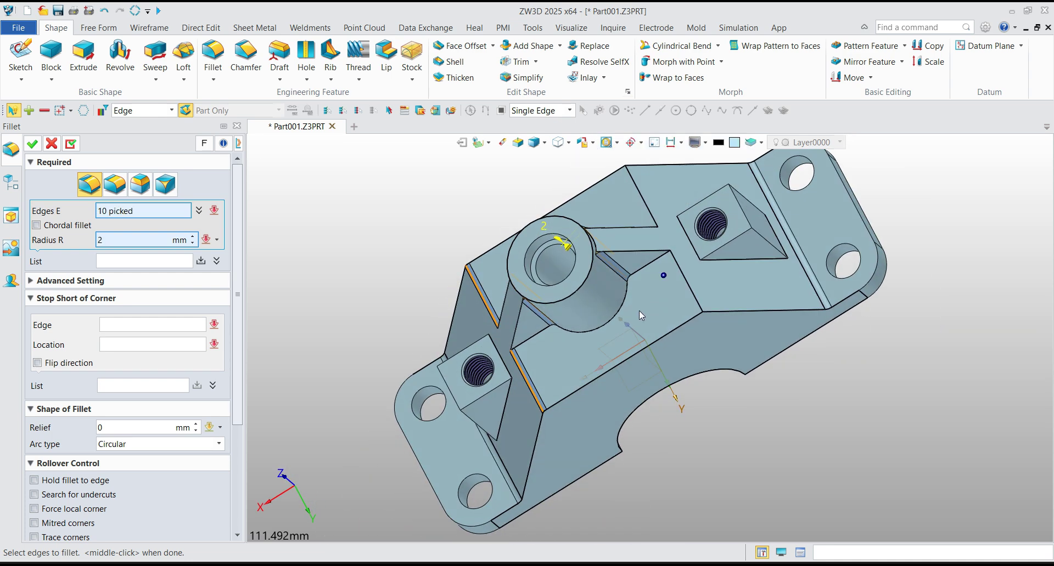
pyautogui.click(644, 197)
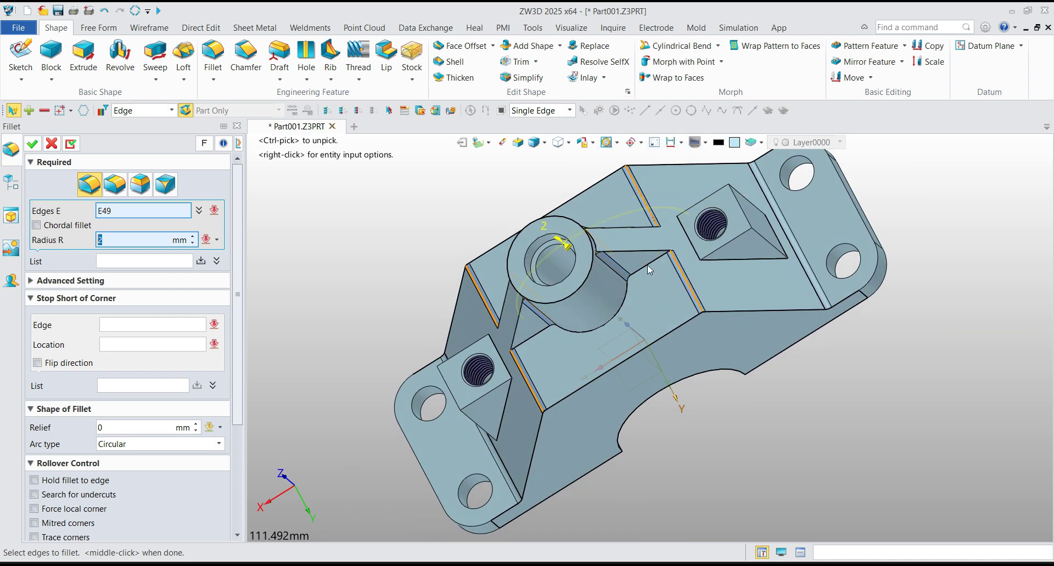
pyautogui.moveTo(647, 265); pyautogui.dragTo(662, 290, button='middle')
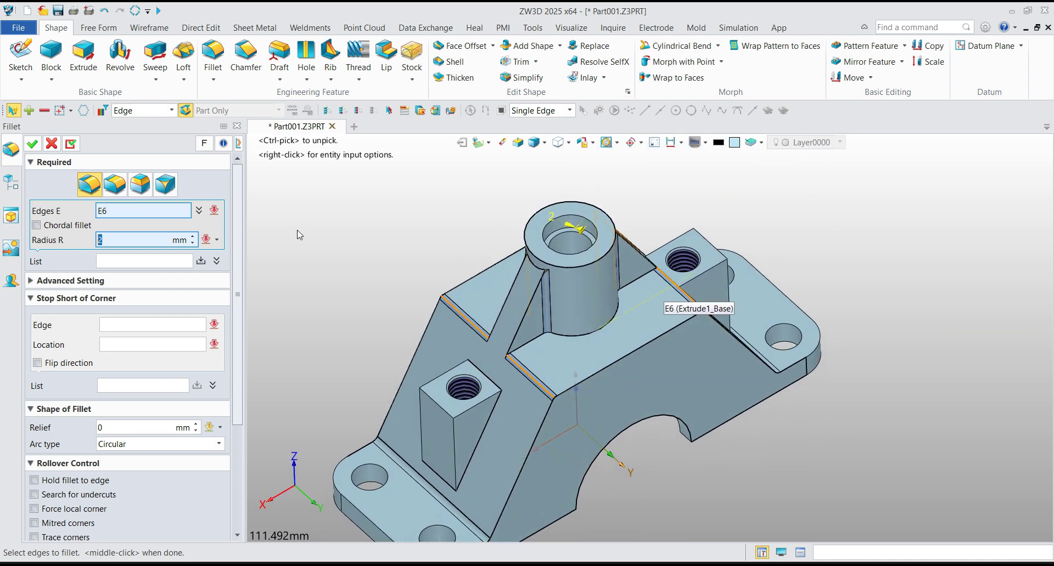
pyautogui.click(70, 145)
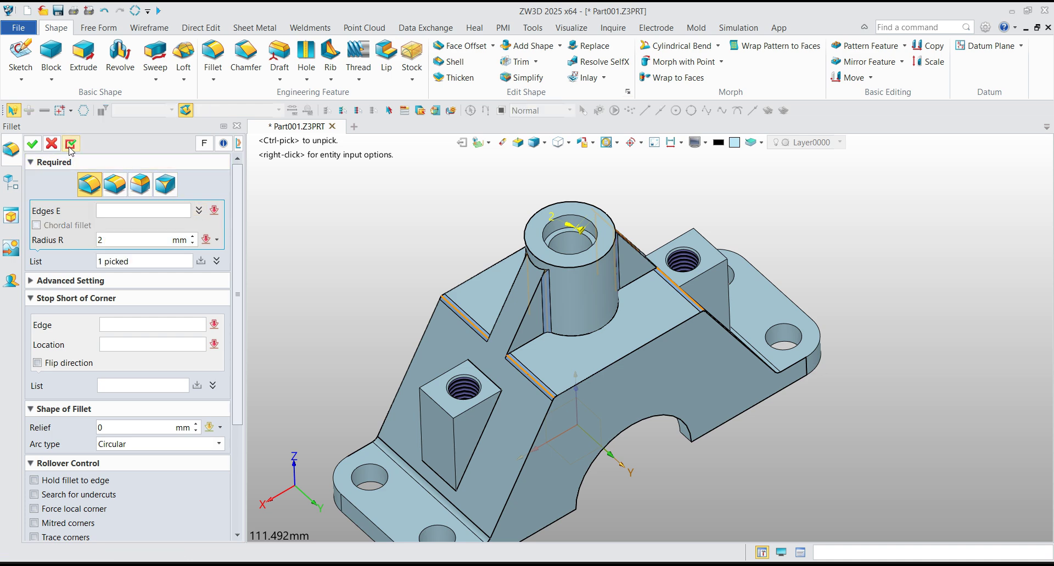
# Pick the cylinder's base arc and the adjoining rib edges on the top face opposite the half-ring boss for a 2 mm fillet
pyautogui.scroll(3, 543, 348)
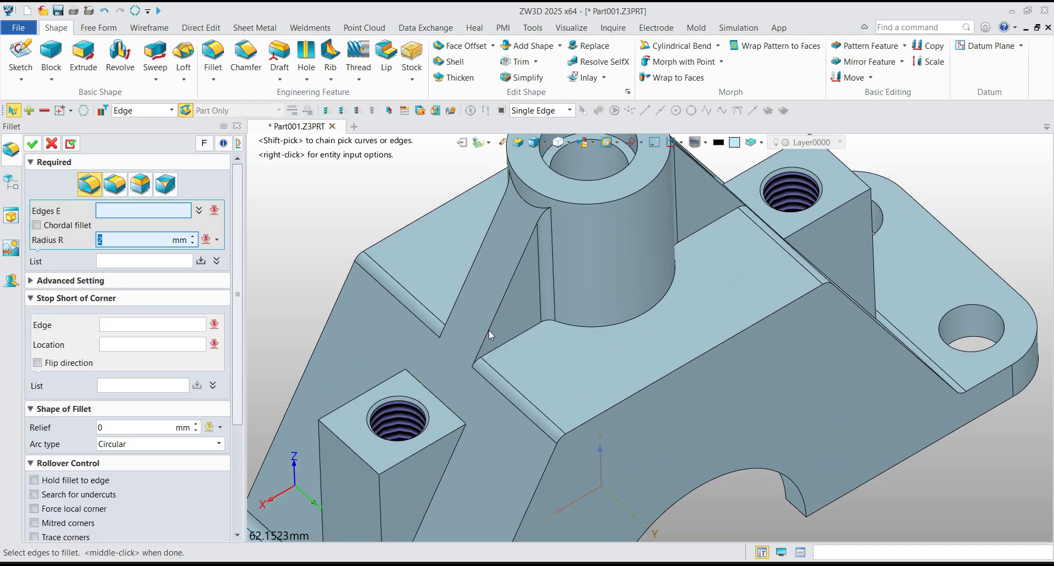
pyautogui.click(585, 327)
pyautogui.scroll(5, 541, 331)
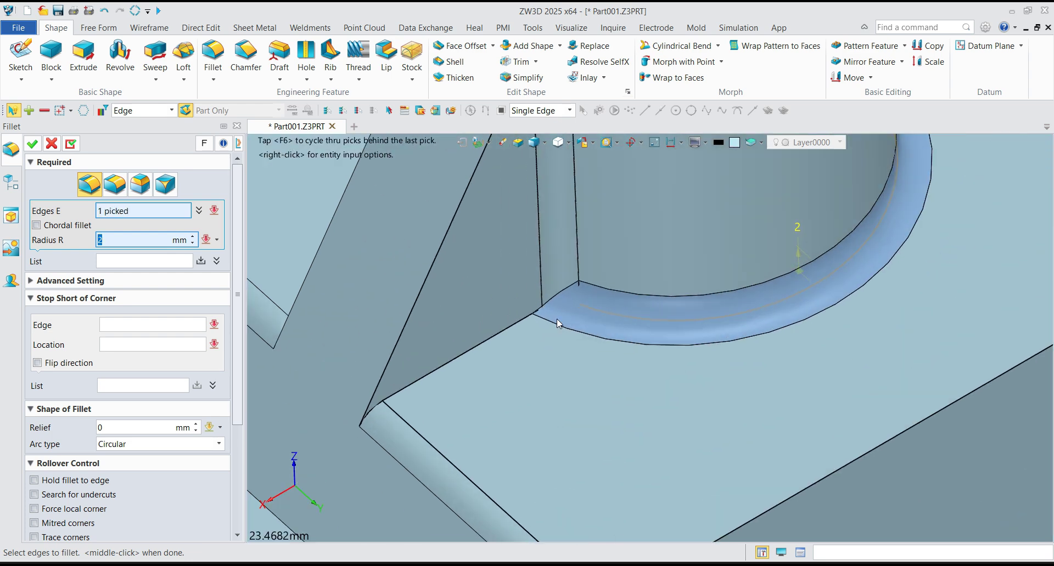
pyautogui.click(511, 329)
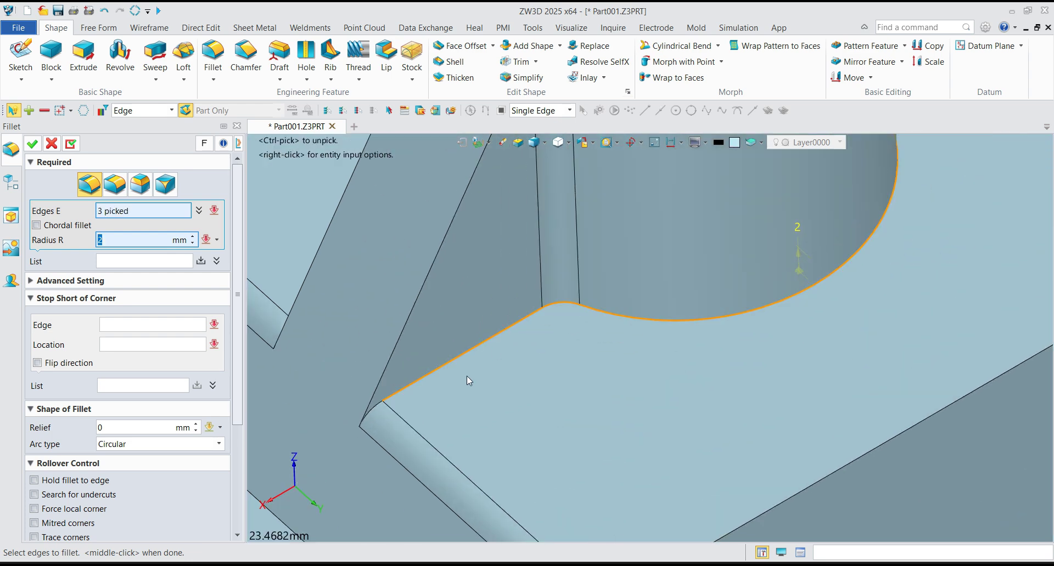
pyautogui.scroll(-5, 462, 374)
pyautogui.scroll(2, 708, 253)
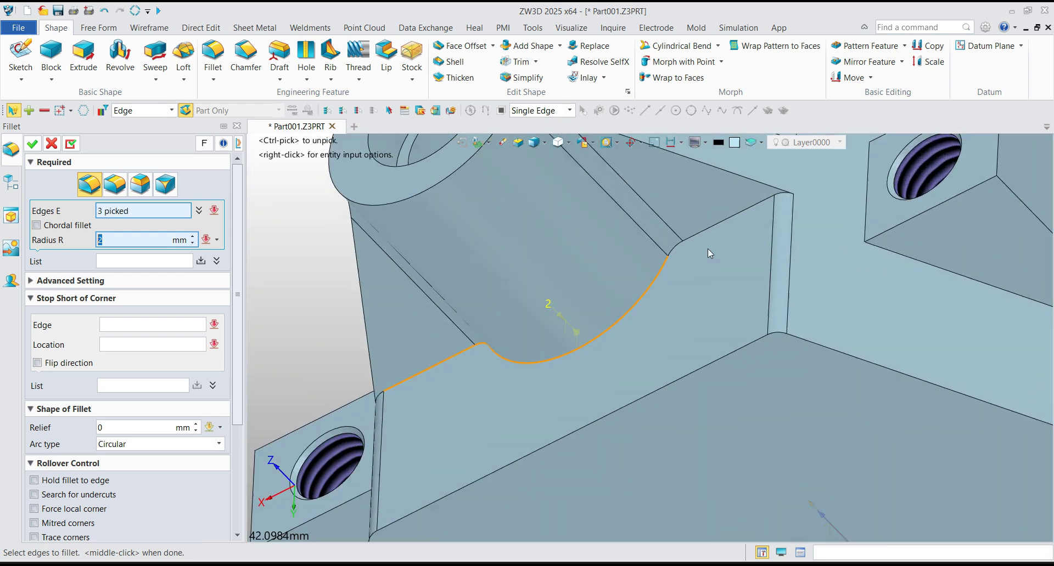
pyautogui.scroll(1, 707, 248)
pyautogui.click(631, 257)
pyautogui.click(684, 232)
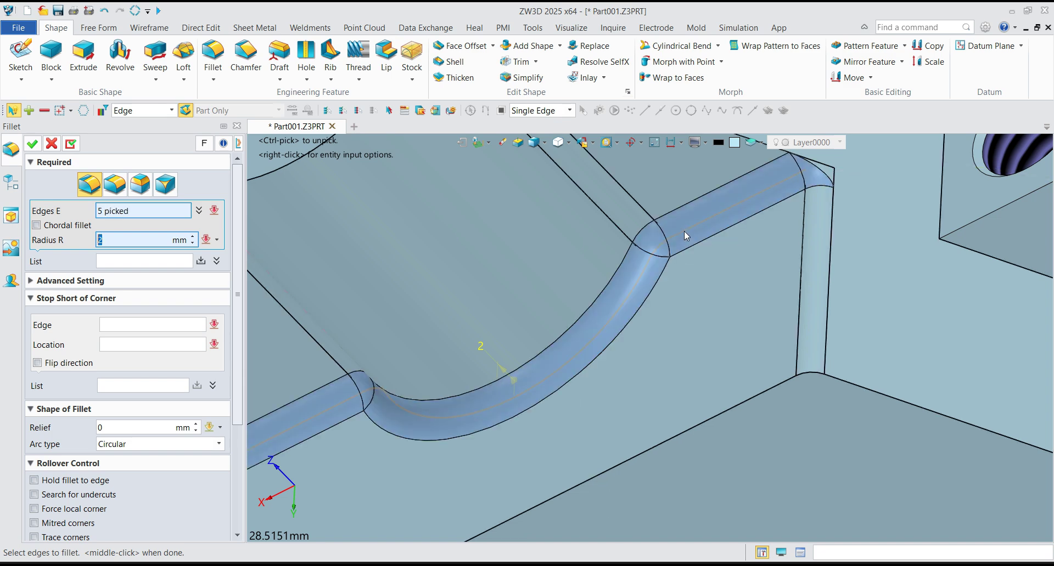
# Add the cylinder's base arc and rib edges on the half-ring side's top face and apply the 2 mm fillet
pyautogui.scroll(-2, 684, 231)
pyautogui.moveTo(681, 332)
pyautogui.mouseDown(button='right')
pyautogui.moveTo(726, 270)
pyautogui.moveTo(782, 320)
pyautogui.moveTo(675, 337)
pyautogui.mouseUp(button='right')
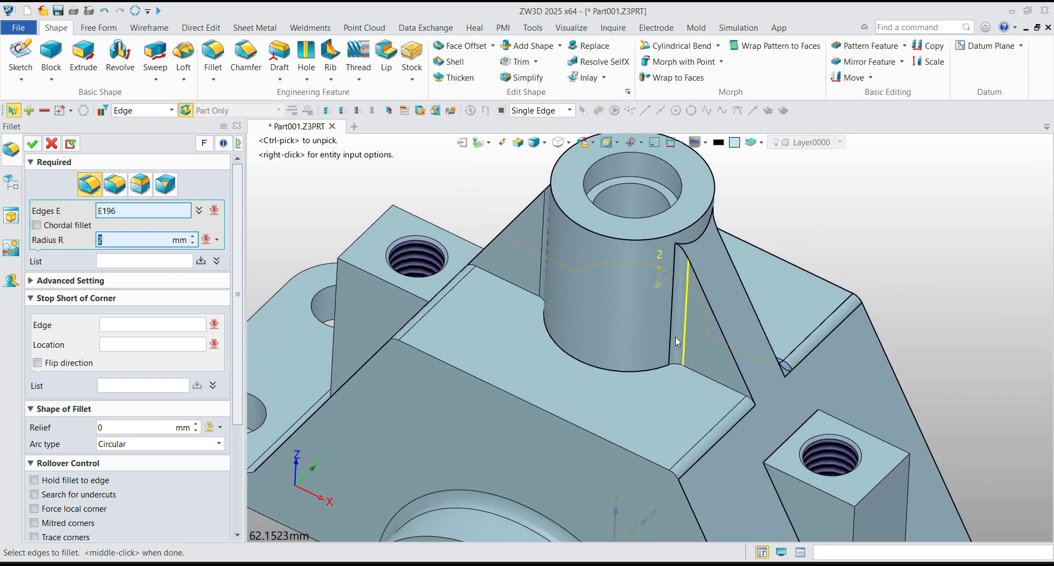
pyautogui.click(690, 373)
pyautogui.scroll(2, 659, 376)
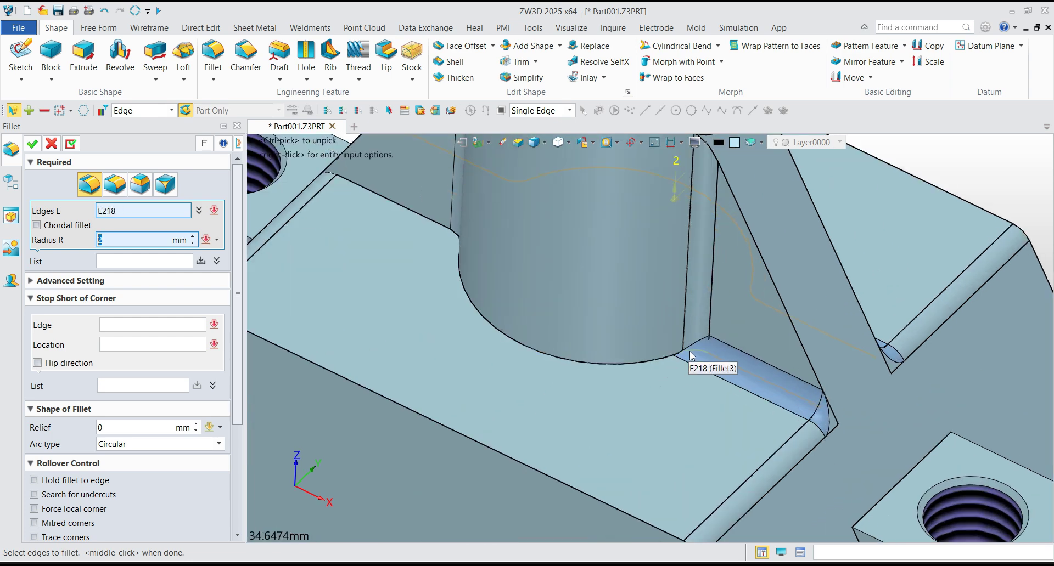
pyautogui.click(647, 358)
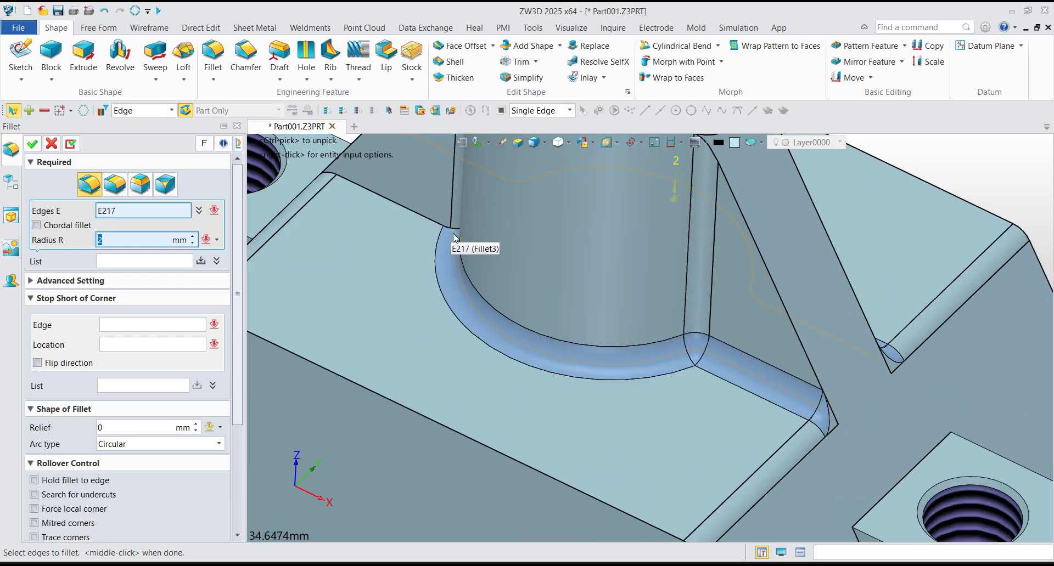
pyautogui.click(437, 229)
pyautogui.scroll(-3, 571, 294)
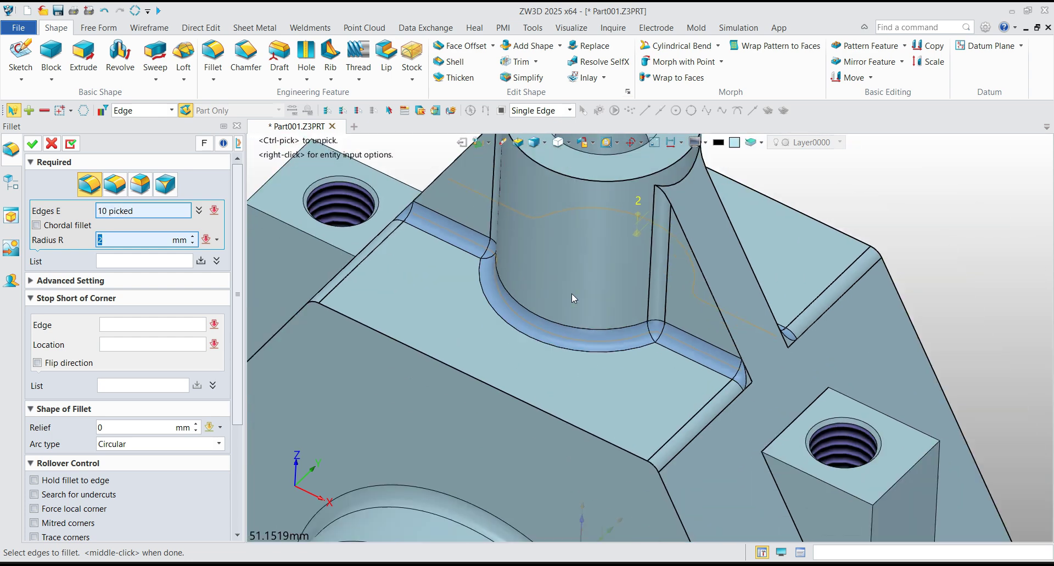
pyautogui.moveTo(561, 303)
pyautogui.mouseDown(button='middle')
pyautogui.moveTo(571, 305)
pyautogui.moveTo(527, 308)
pyautogui.moveTo(544, 303)
pyautogui.mouseUp(button='middle')
pyautogui.middleClick(545, 308)
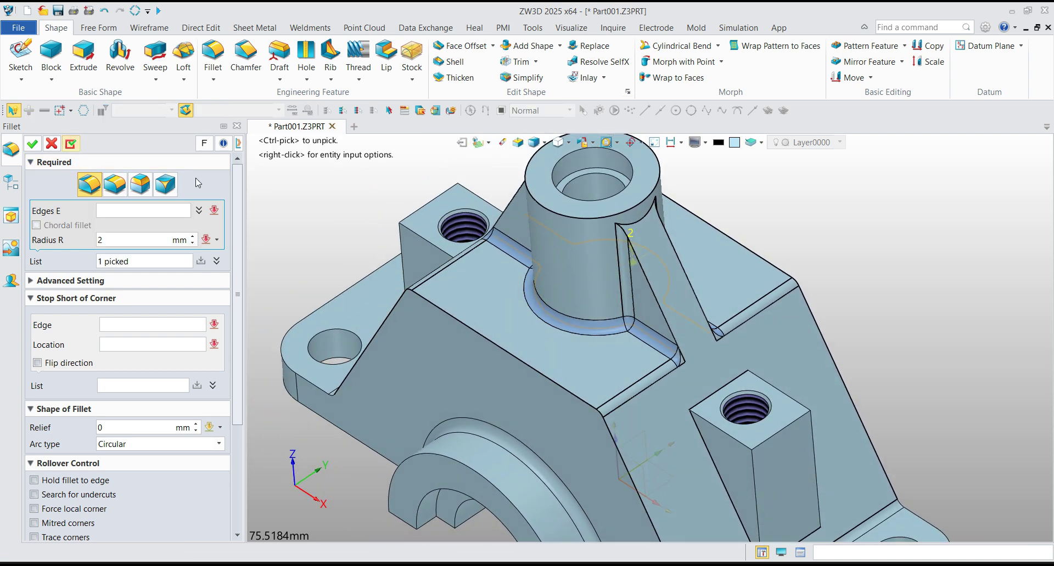
# Pick one base flange's upper outline and the adjoining sloped edge opposite the half-ring boss for another 2 mm fillet
pyautogui.click(663, 356)
pyautogui.middleClick(663, 356)
pyautogui.scroll(5, 675, 354)
pyautogui.moveTo(735, 291); pyautogui.dragTo(741, 337, button='middle')
pyautogui.scroll(-3, 689, 311)
pyautogui.scroll(-4, 690, 312)
pyautogui.click(689, 312)
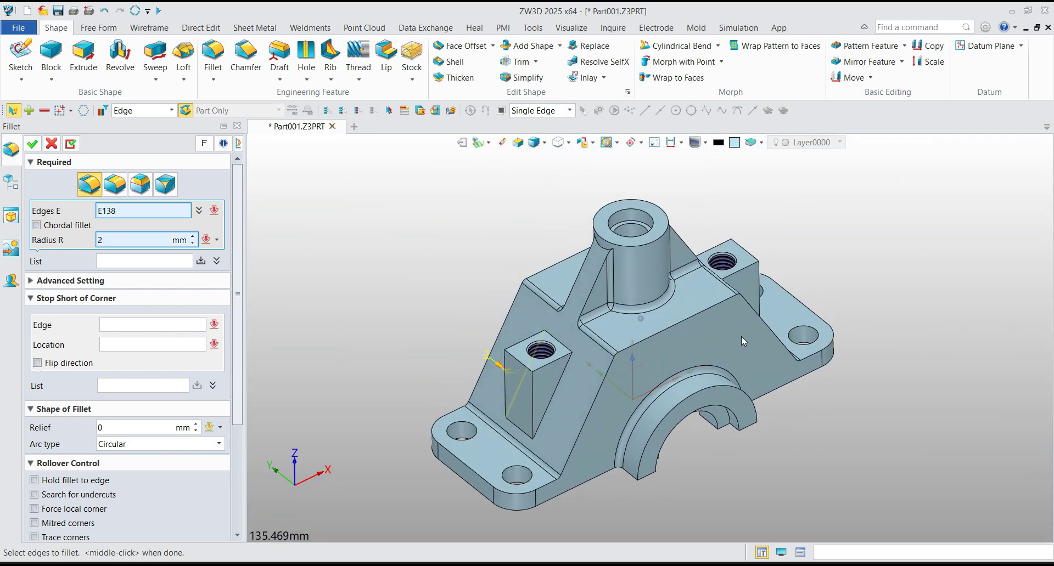
pyautogui.middleClick(741, 337)
pyautogui.scroll(1, 549, 493)
pyautogui.click(546, 489)
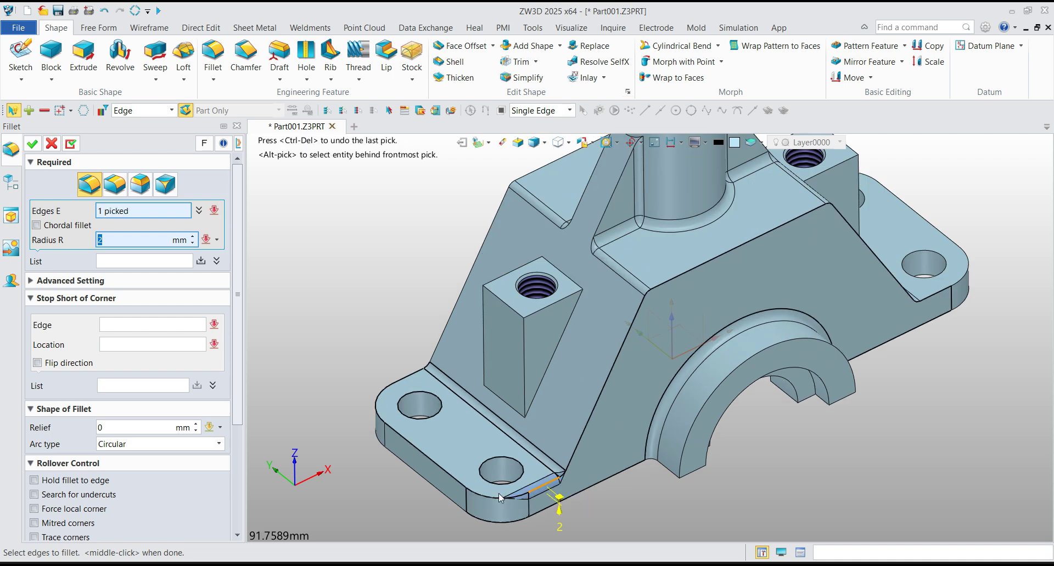
pyautogui.click(378, 416)
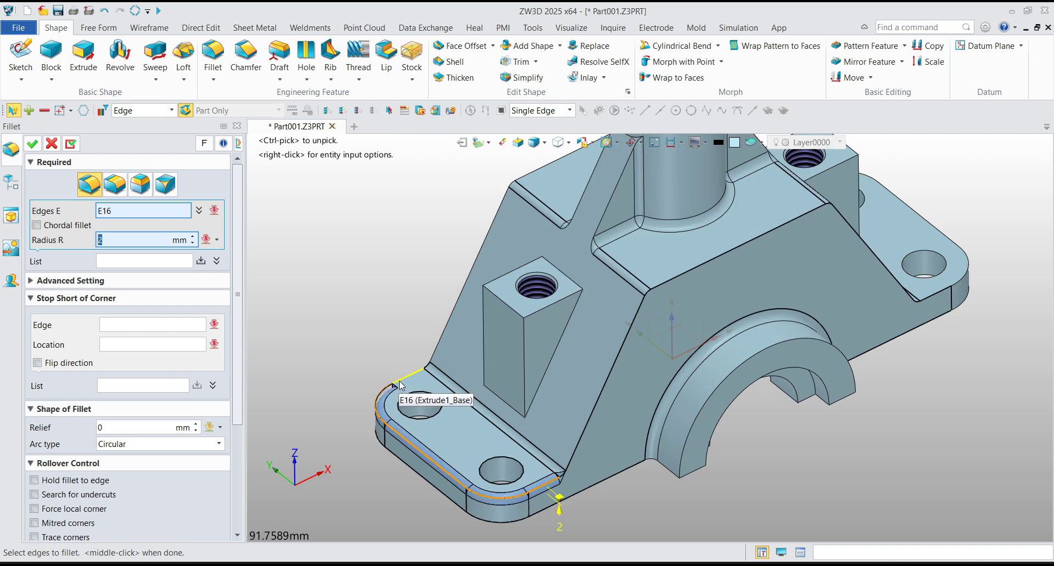
pyautogui.click(433, 345)
# Add the half-ring side's sloped and top outer edges and the far flange's upper outline to the 2 mm fillet
pyautogui.click(640, 315)
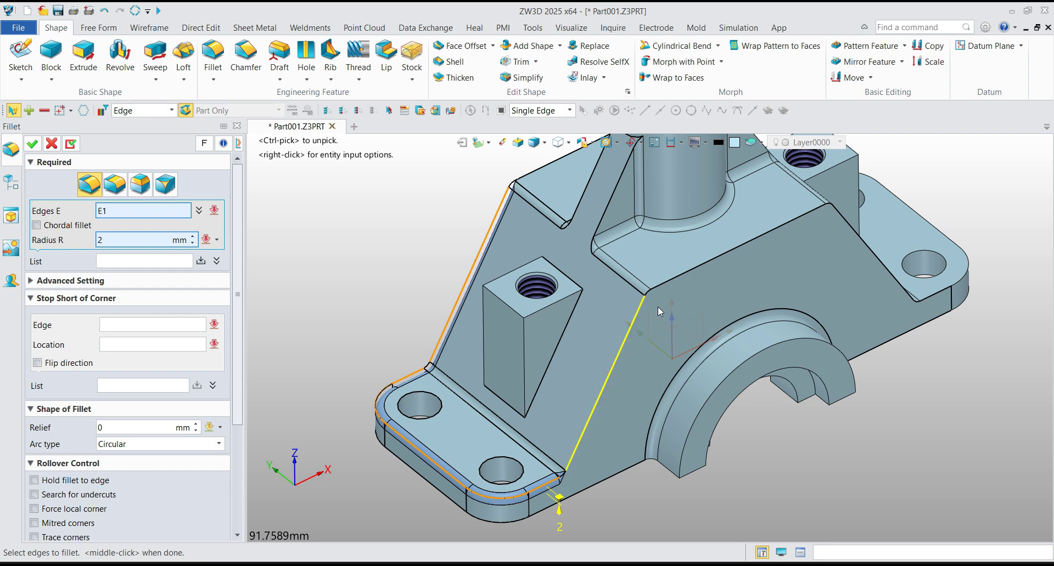
pyautogui.click(692, 277)
pyautogui.click(921, 281)
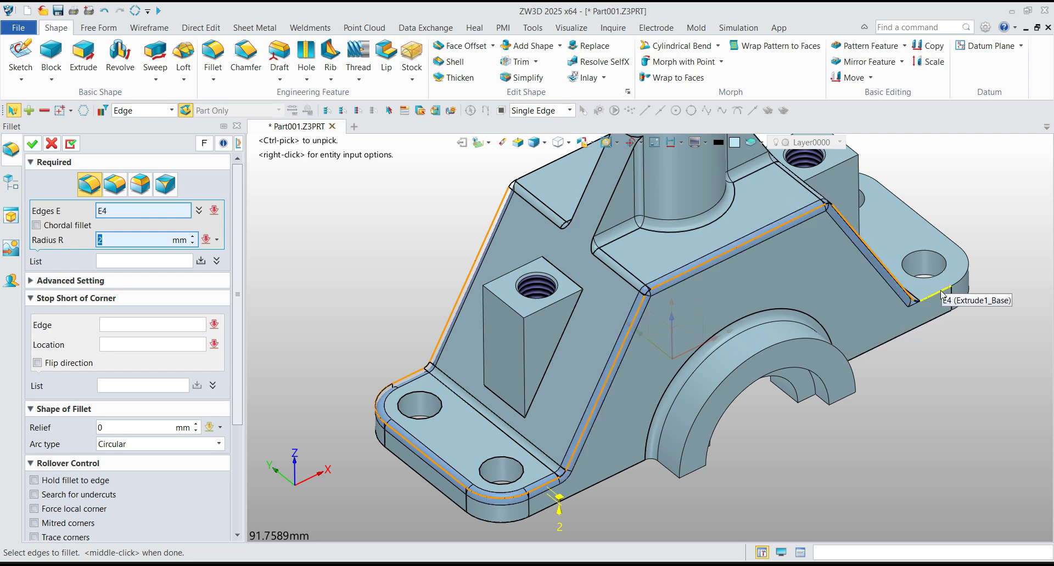
pyautogui.click(956, 228)
# Add the remaining flange corner, sloped and top outer edges opposite the half-ring boss and apply the 2 mm fillet
pyautogui.moveTo(951, 185); pyautogui.dragTo(893, 428, button='right')
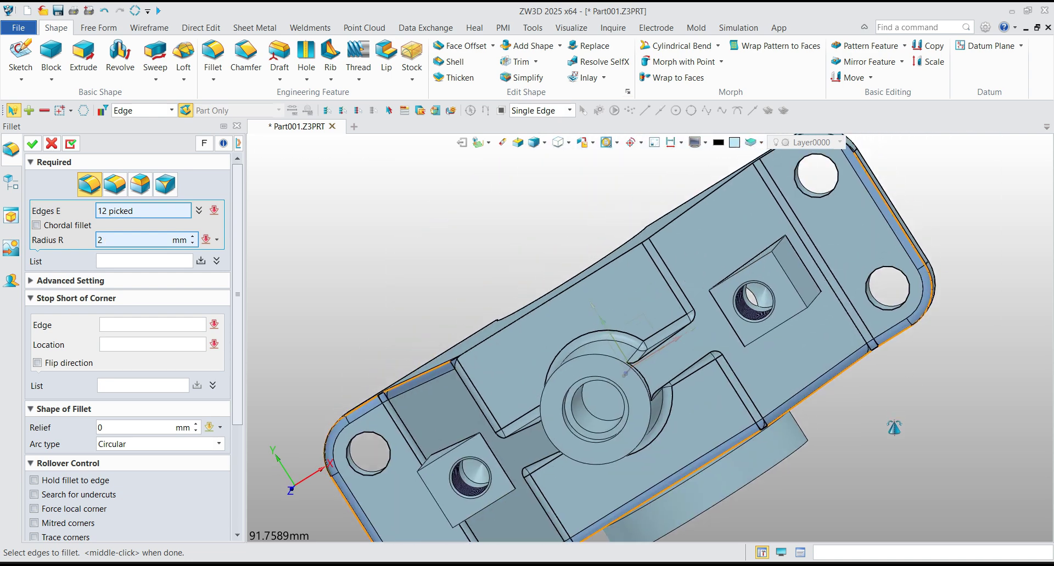
pyautogui.moveTo(870, 282); pyautogui.dragTo(821, 209, button='right')
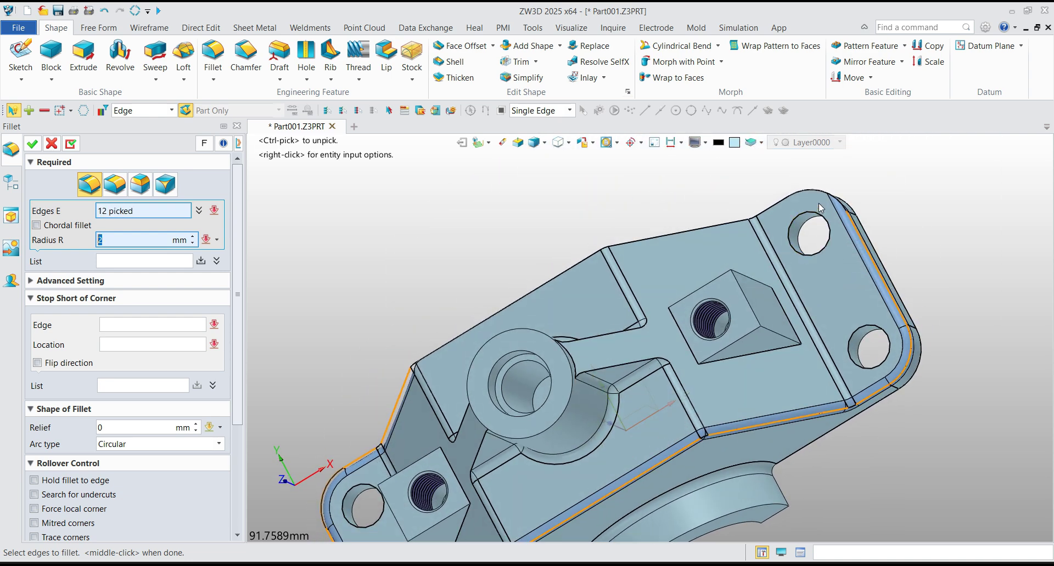
pyautogui.click(818, 195)
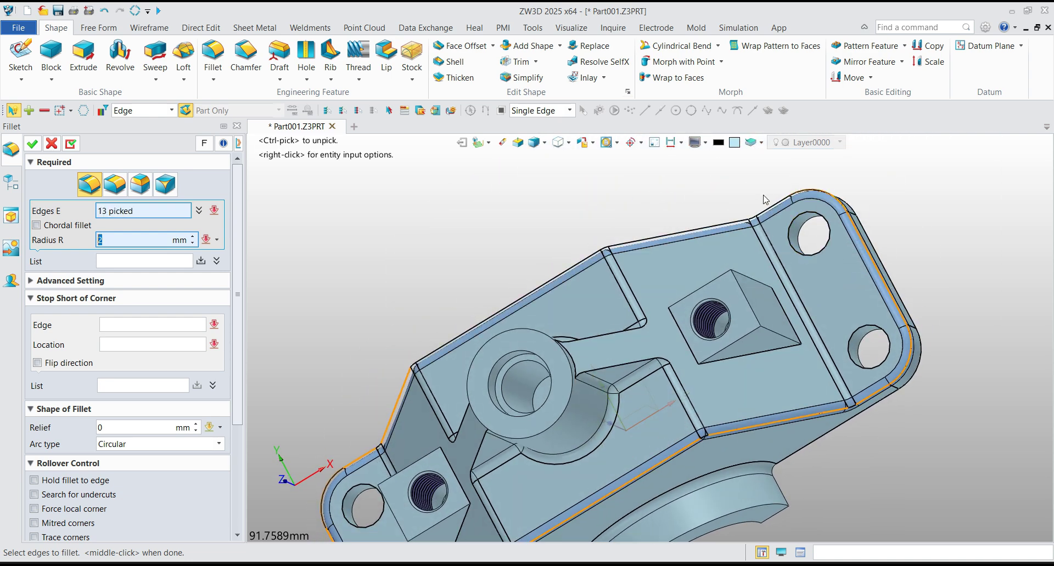
pyautogui.click(674, 231)
pyautogui.click(552, 281)
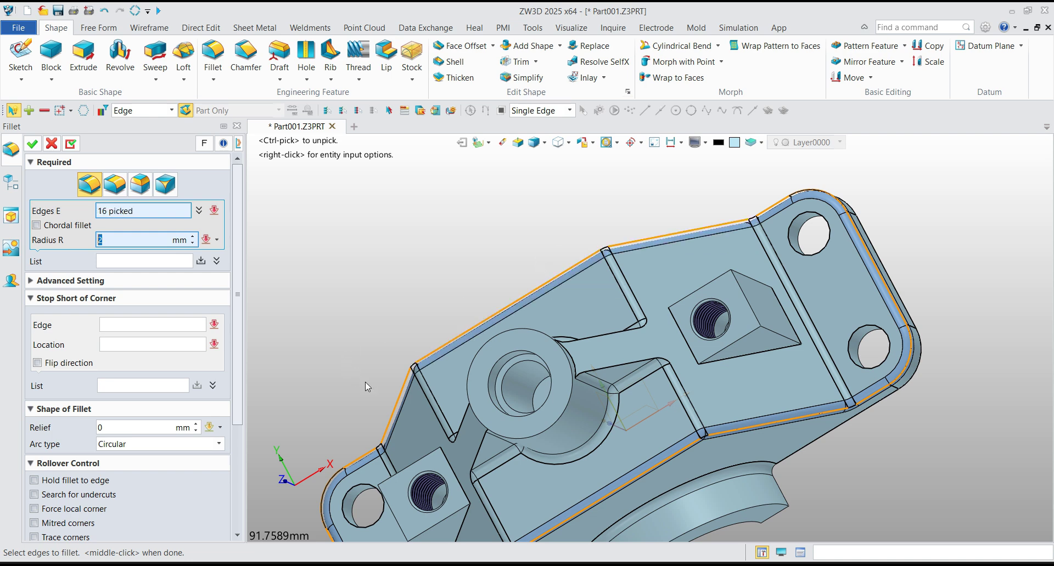
pyautogui.moveTo(406, 400); pyautogui.dragTo(471, 230, button='right')
pyautogui.scroll(3, 492, 389)
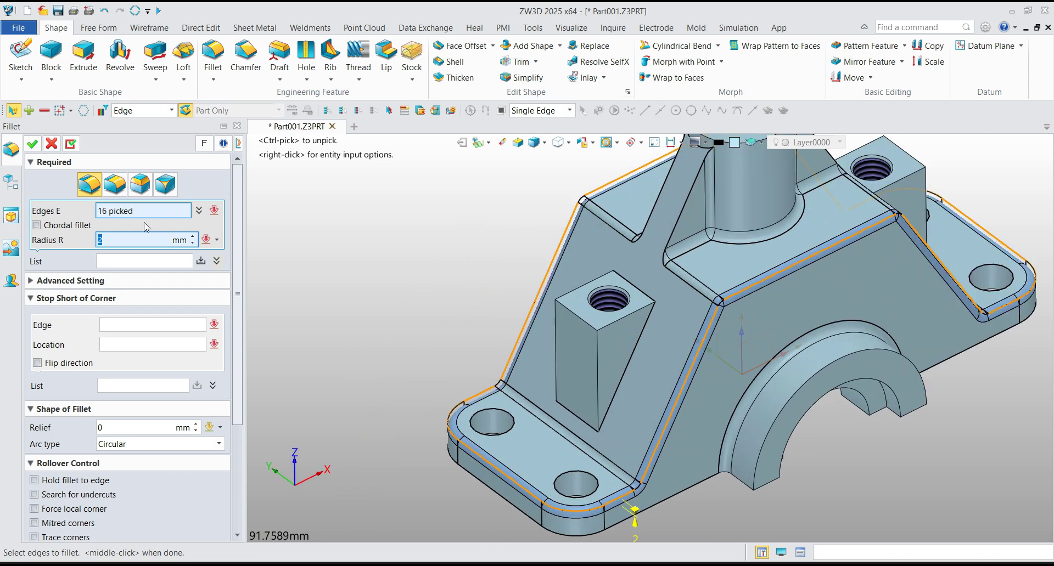
pyautogui.click(71, 146)
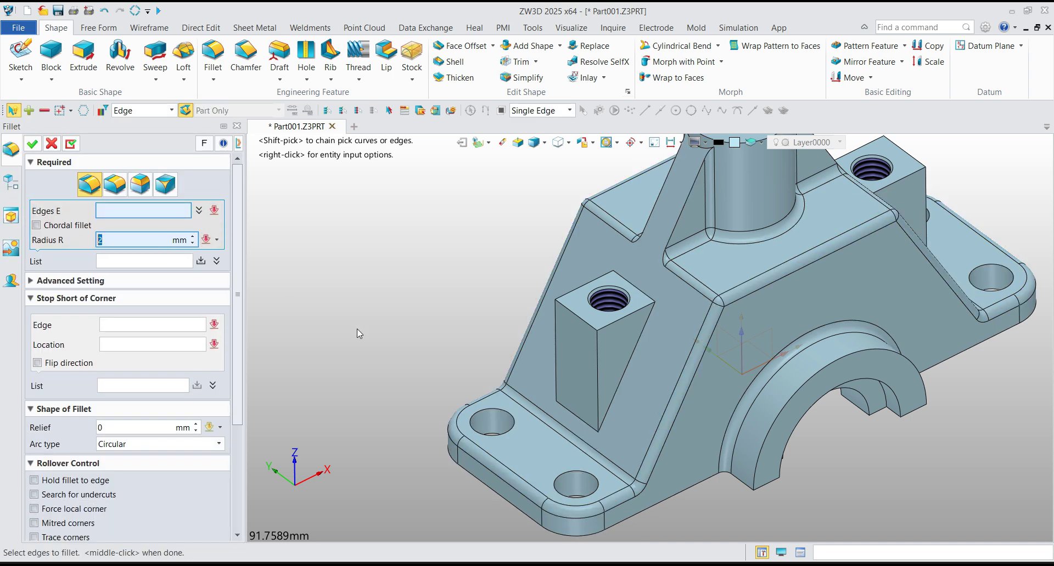
# Apply a 2 mm fillet to the side edges where both threaded-hole blocks meet the sloped faces
pyautogui.scroll(-3, 356, 332)
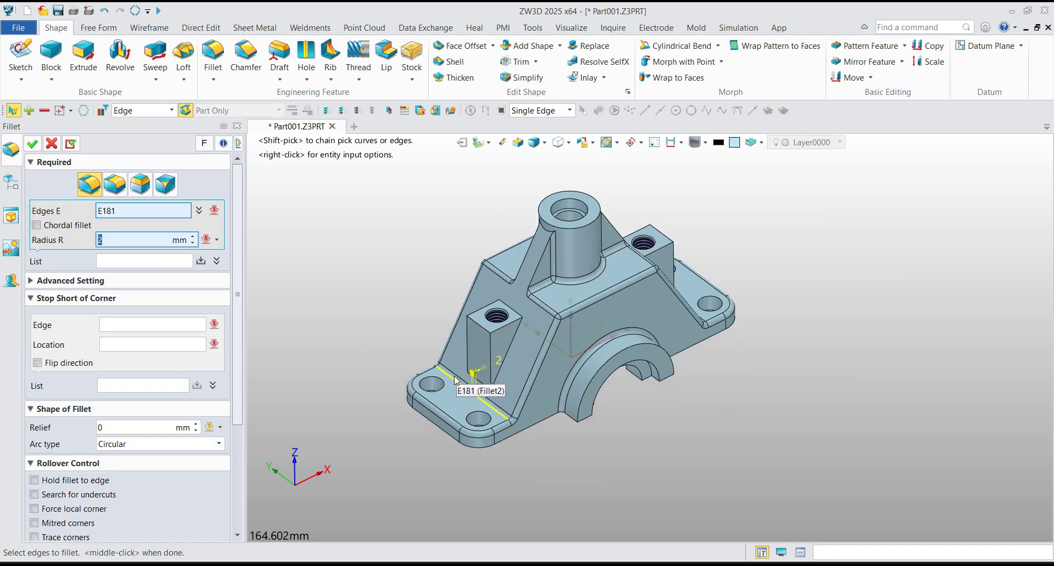
pyautogui.scroll(5, 478, 330)
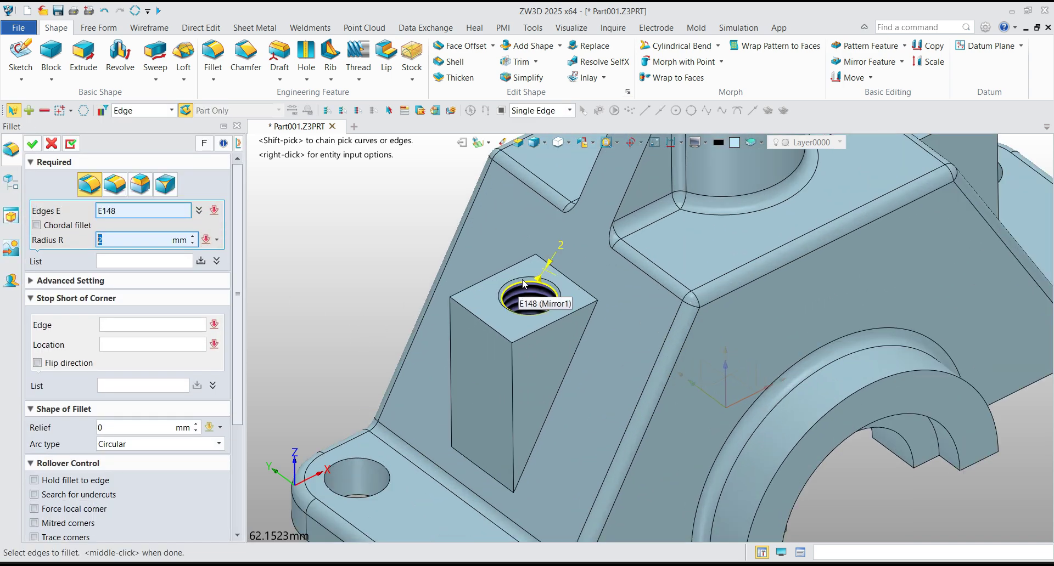
pyautogui.click(587, 335)
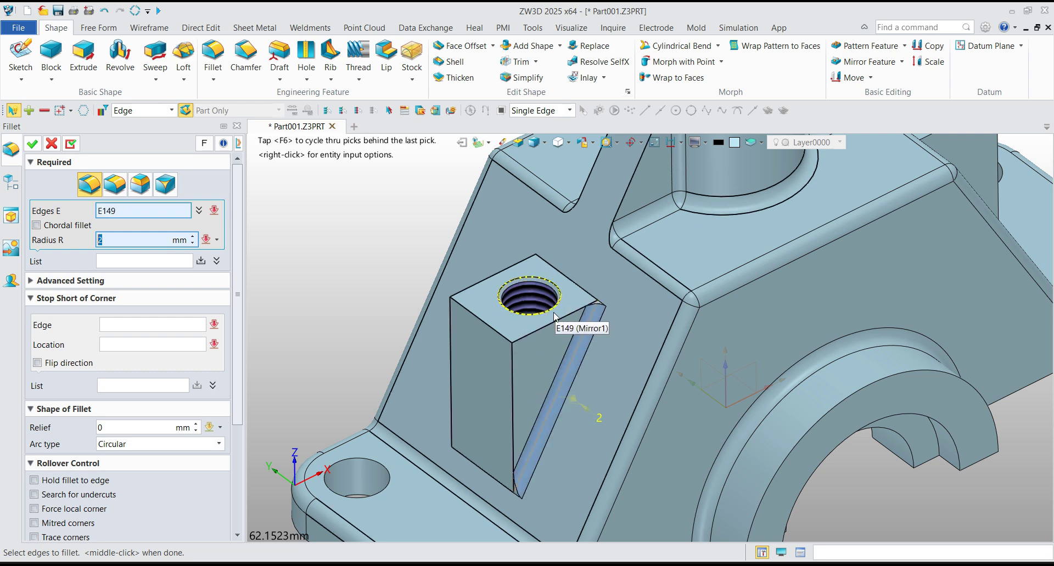
pyautogui.scroll(-3, 587, 336)
pyautogui.moveTo(587, 336); pyautogui.dragTo(686, 368, button='right')
pyautogui.click(500, 306)
pyautogui.scroll(2, 713, 367)
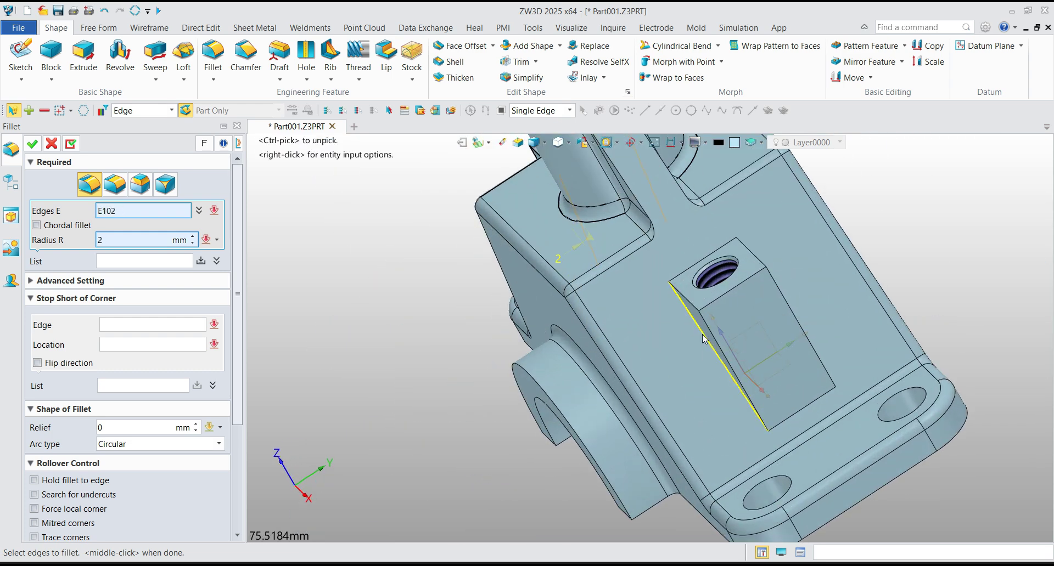
pyautogui.click(704, 339)
pyautogui.moveTo(854, 289); pyautogui.dragTo(815, 330, button='right')
pyautogui.click(795, 306)
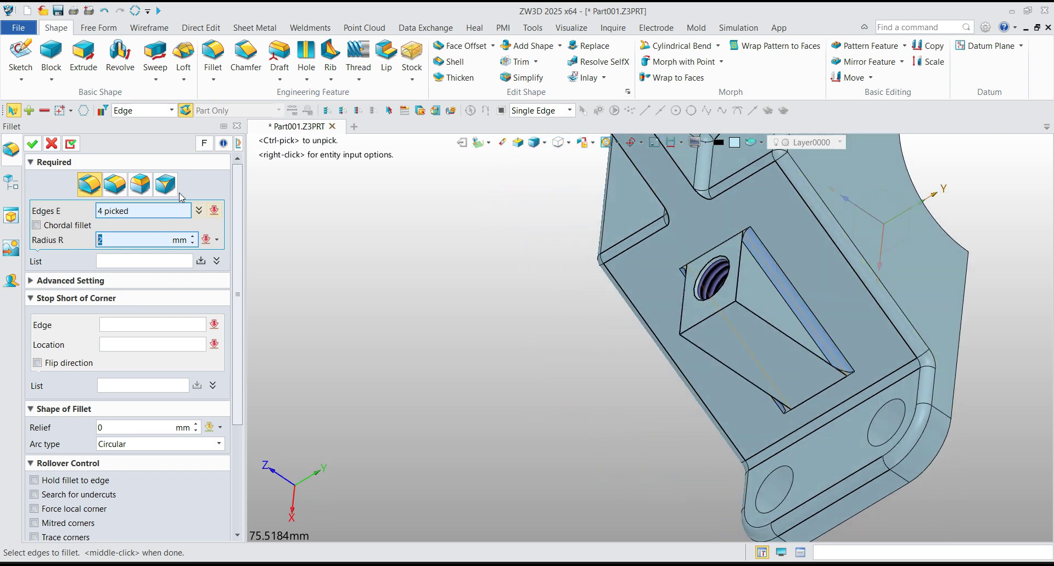
pyautogui.middleClick(372, 314)
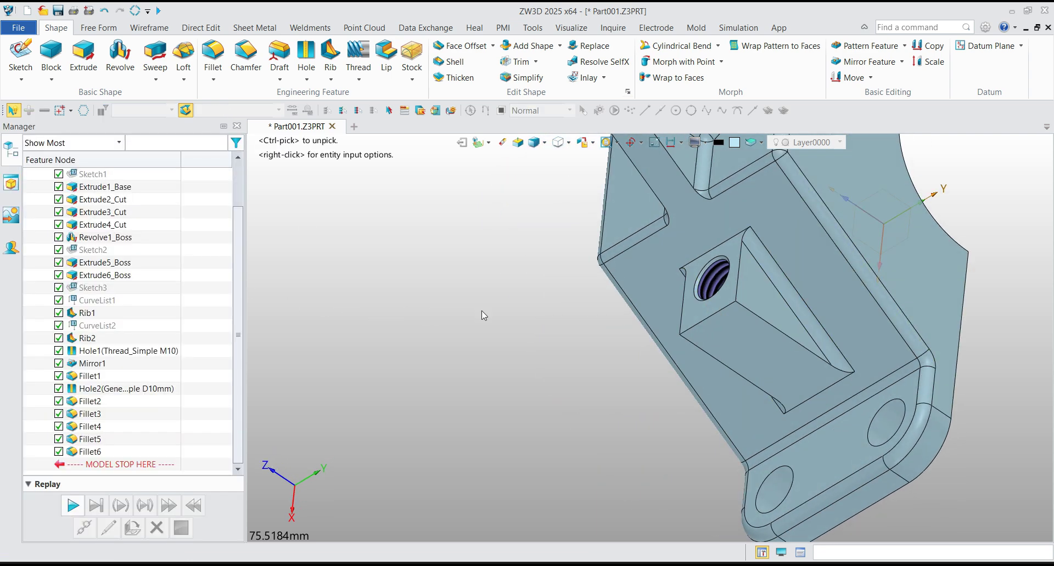
# Pick the three outer edges of the top face on one threaded-hole block for another 2 mm fillet
pyautogui.middleClick(594, 331)
pyautogui.scroll(-2, 594, 330)
pyautogui.moveTo(593, 330); pyautogui.dragTo(654, 300, button='right')
pyautogui.scroll(2, 792, 302)
pyautogui.click(654, 300)
pyautogui.scroll(2, 653, 300)
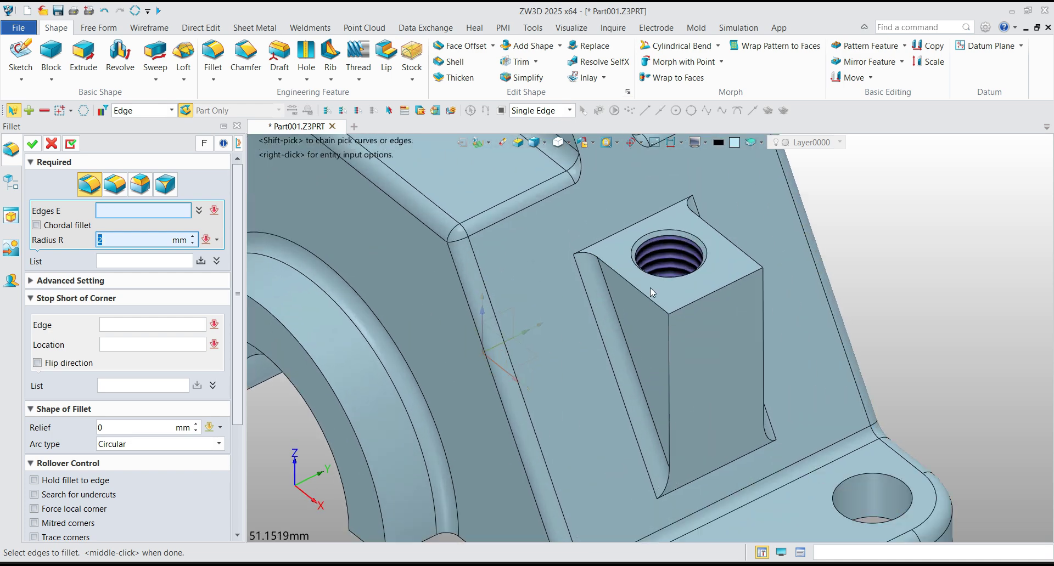
pyautogui.click(639, 301)
pyautogui.click(592, 258)
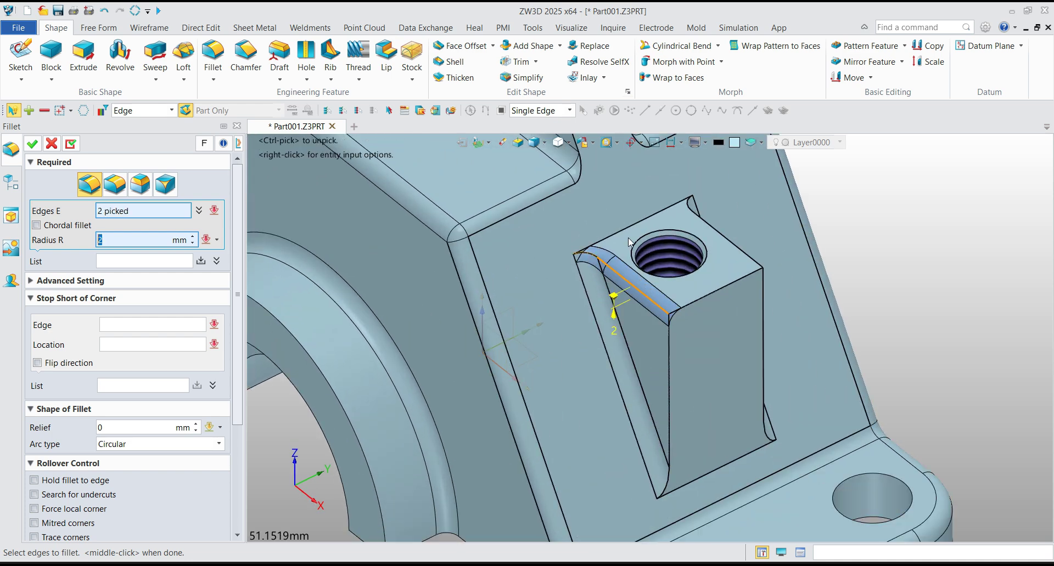
pyautogui.click(724, 239)
pyautogui.click(719, 289)
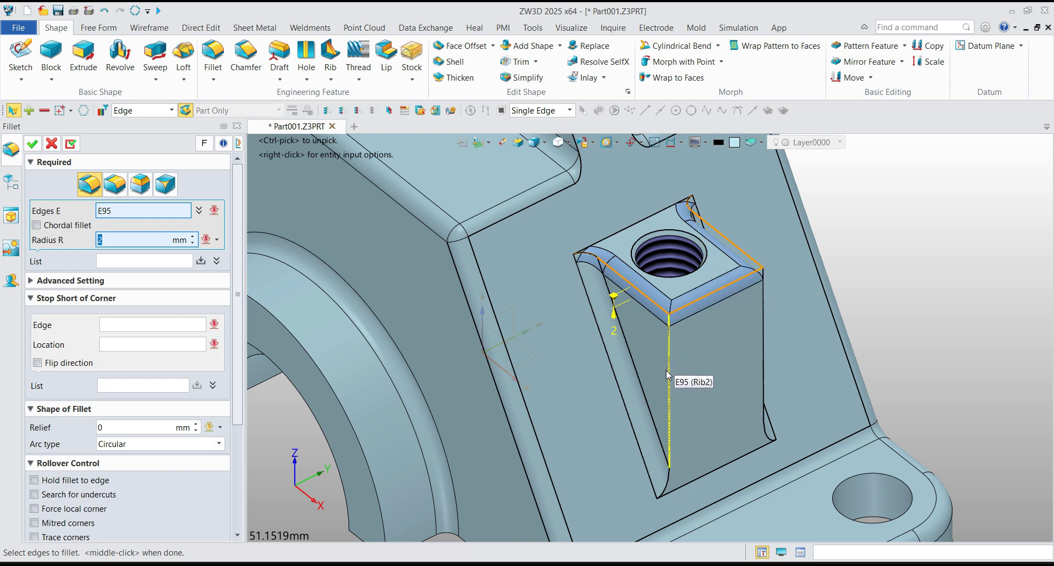
# Add the same block's two vertical edges and its lower front edge, and apply the 2 mm fillet
pyautogui.click(668, 376)
pyautogui.click(764, 338)
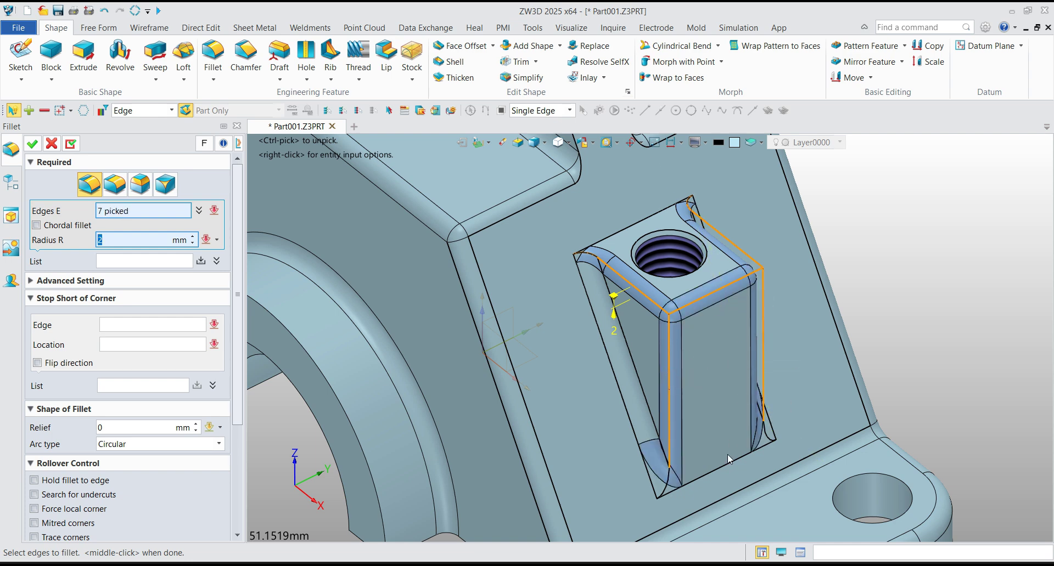
pyautogui.click(728, 465)
pyautogui.scroll(-5, 886, 356)
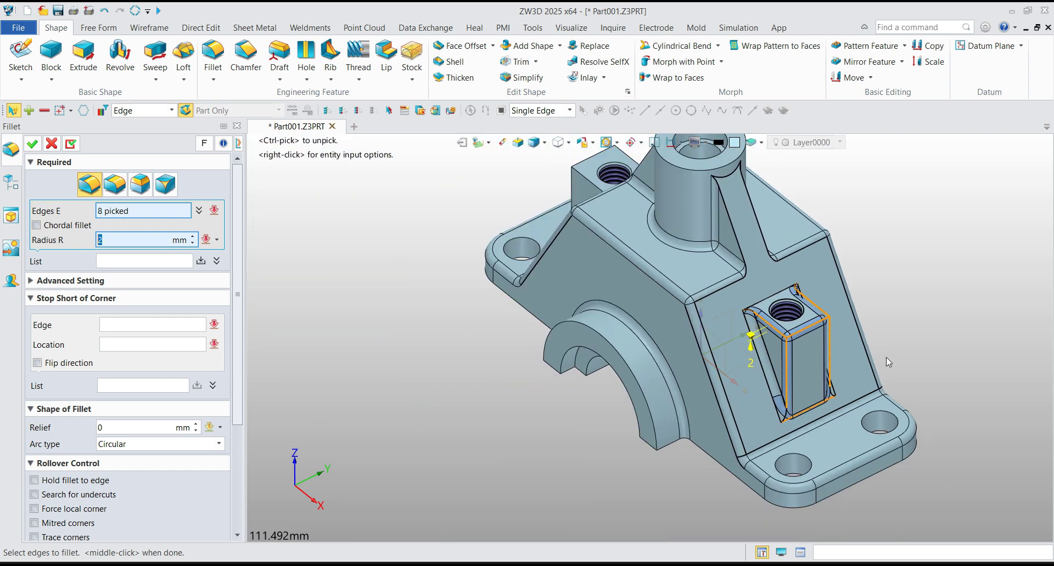
pyautogui.click(72, 146)
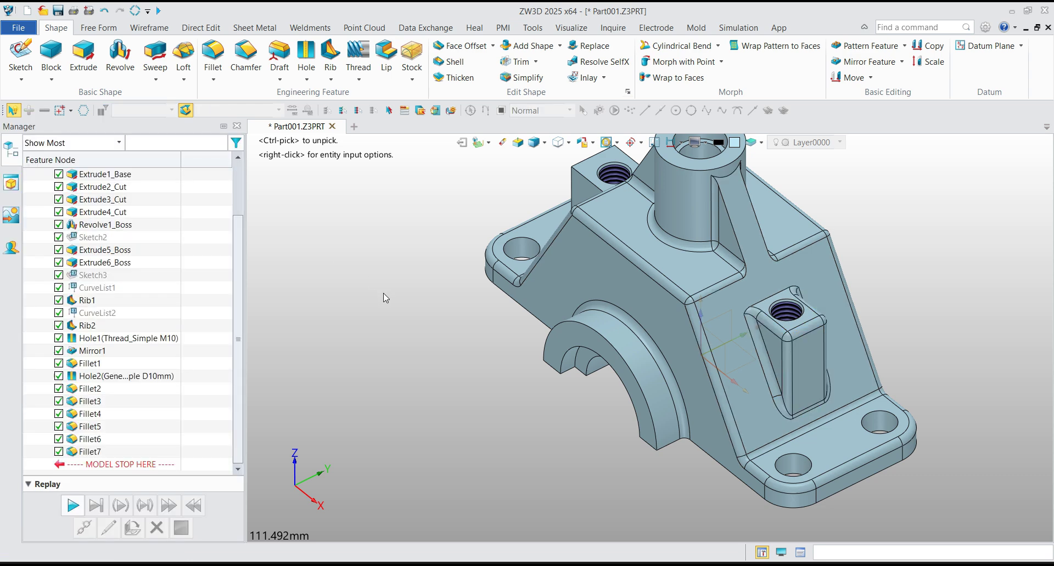
# Pick the outer top-face edges of the opposite threaded-hole block for a further 2 mm fillet
pyautogui.moveTo(427, 282); pyautogui.dragTo(631, 417, button='right')
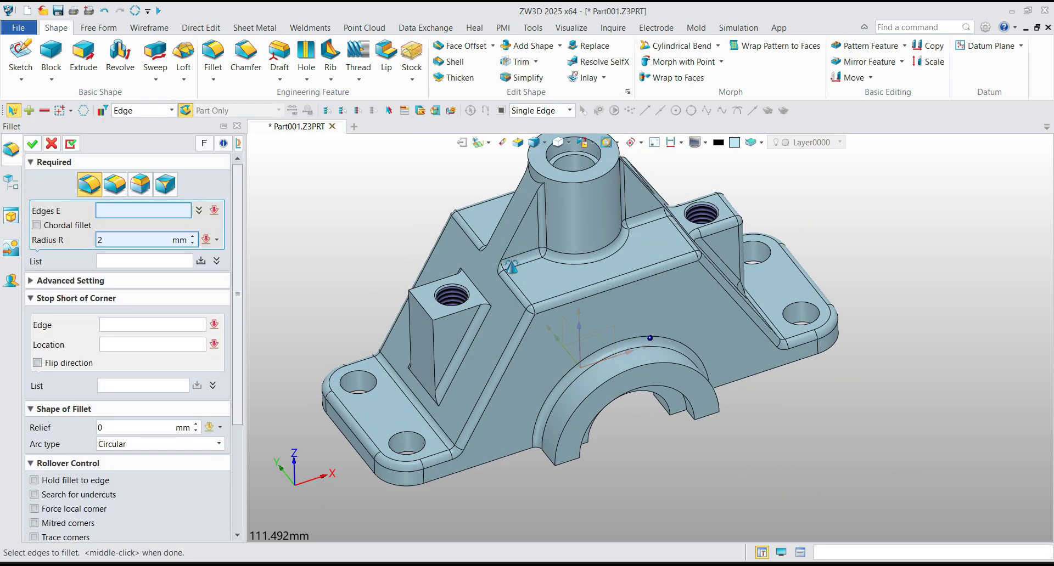
pyautogui.scroll(5, 367, 319)
pyautogui.click(509, 243)
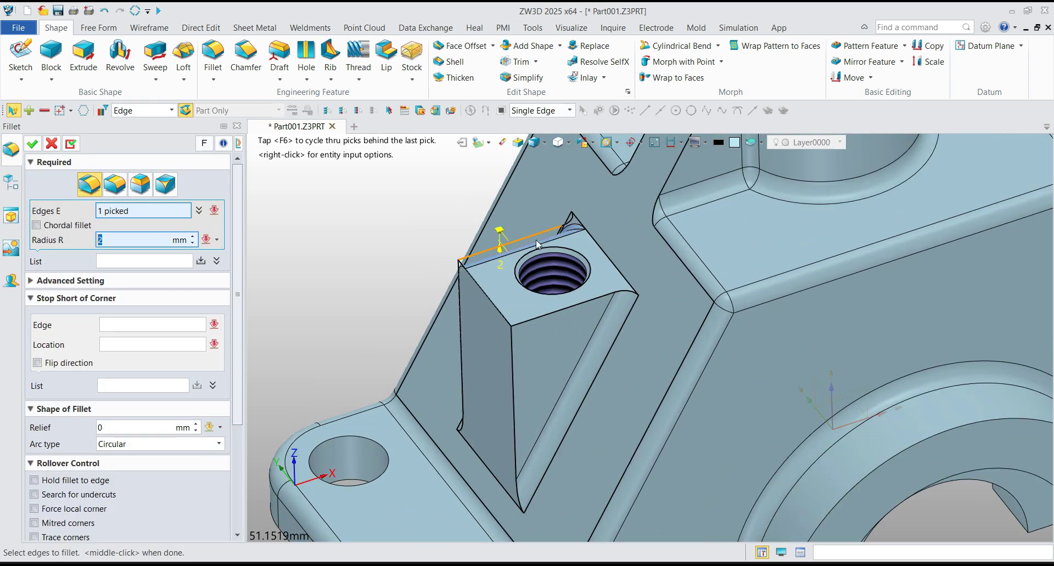
pyautogui.click(598, 300)
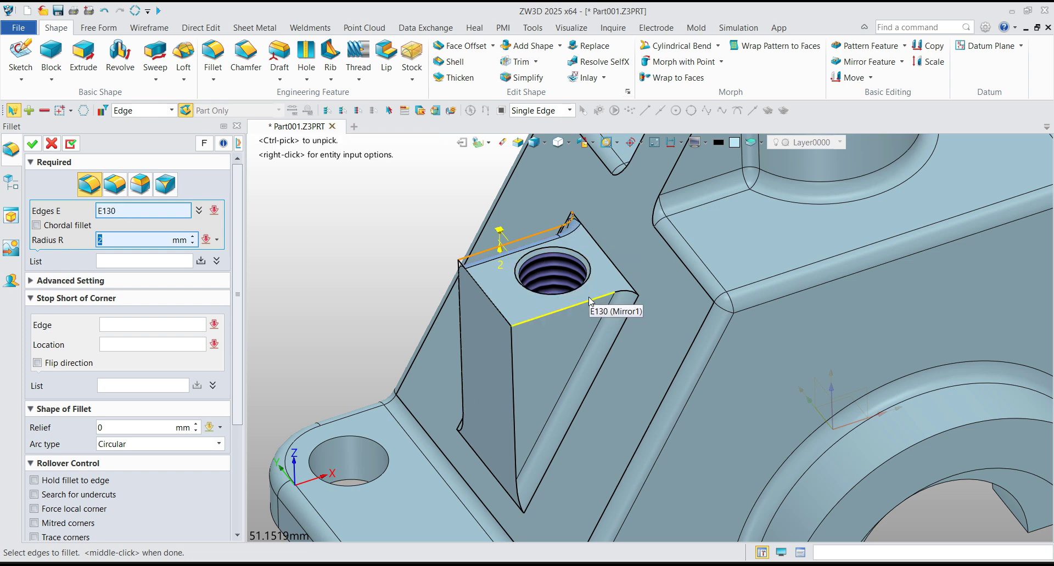
pyautogui.click(495, 318)
# Add the opposite block's vertical and lower front edges and complete its 2 mm fillet
pyautogui.click(512, 365)
pyautogui.click(477, 384)
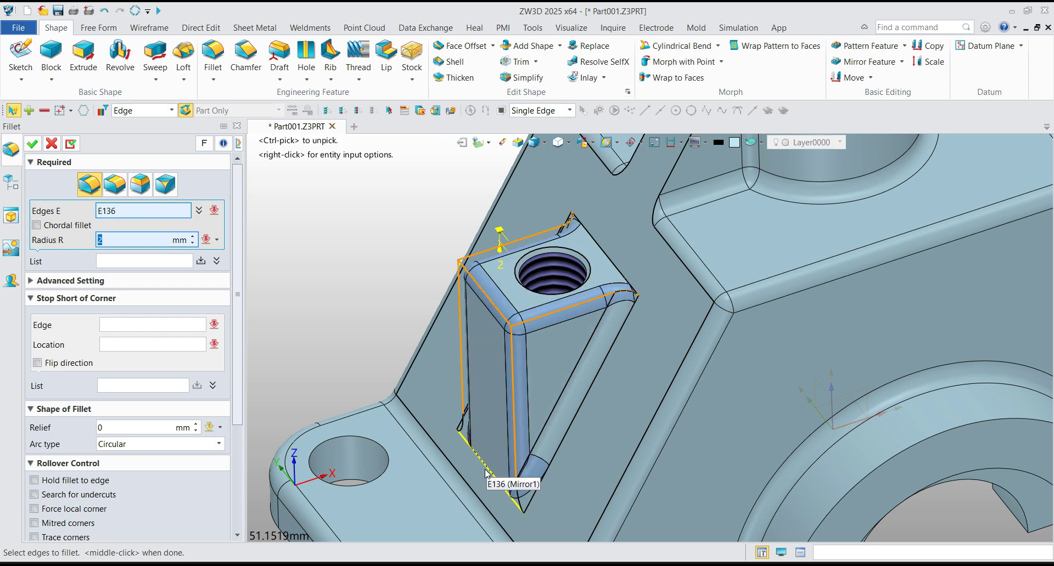
pyautogui.scroll(-5, 485, 473)
pyautogui.moveTo(631, 329); pyautogui.dragTo(618, 303, button='middle')
pyautogui.middleClick(144, 176)
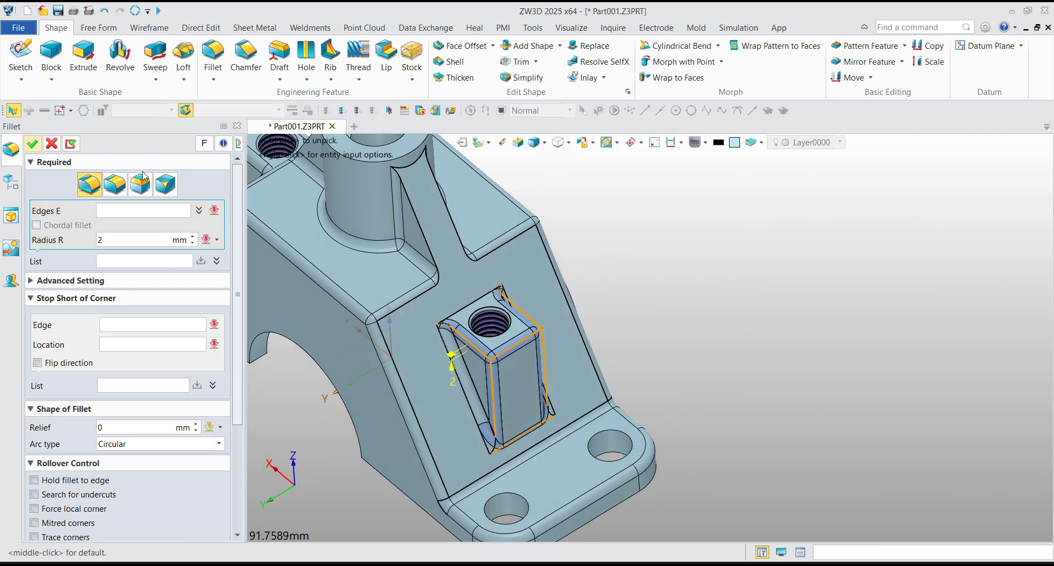
pyautogui.middleClick(763, 327)
# Examine the bracket's underside cavity, especially where the threaded holes meet the inner sloped walls
pyautogui.scroll(-5, 798, 344)
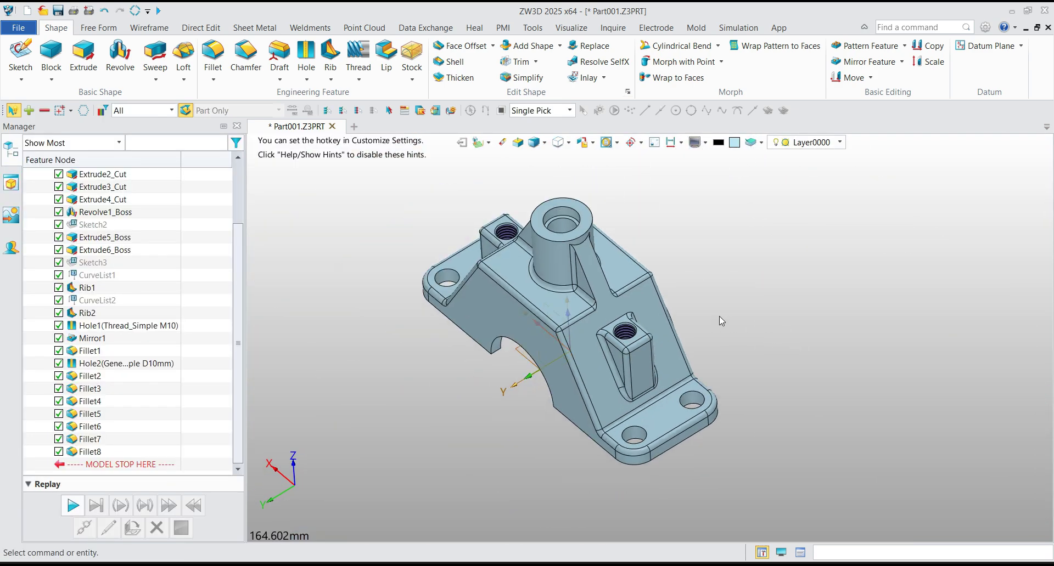
pyautogui.moveTo(727, 308); pyautogui.dragTo(658, 384, button='middle')
pyautogui.scroll(-2, 565, 266)
pyautogui.hotkey('ctrl', 'b')
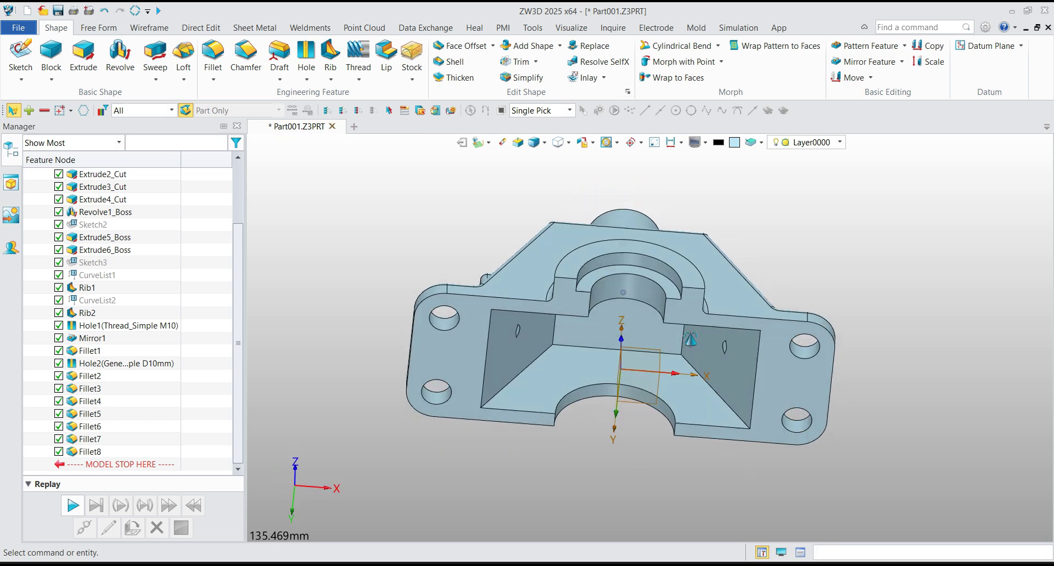
pyautogui.moveTo(623, 292); pyautogui.dragTo(653, 346, button='middle')
pyautogui.scroll(6, 696, 330)
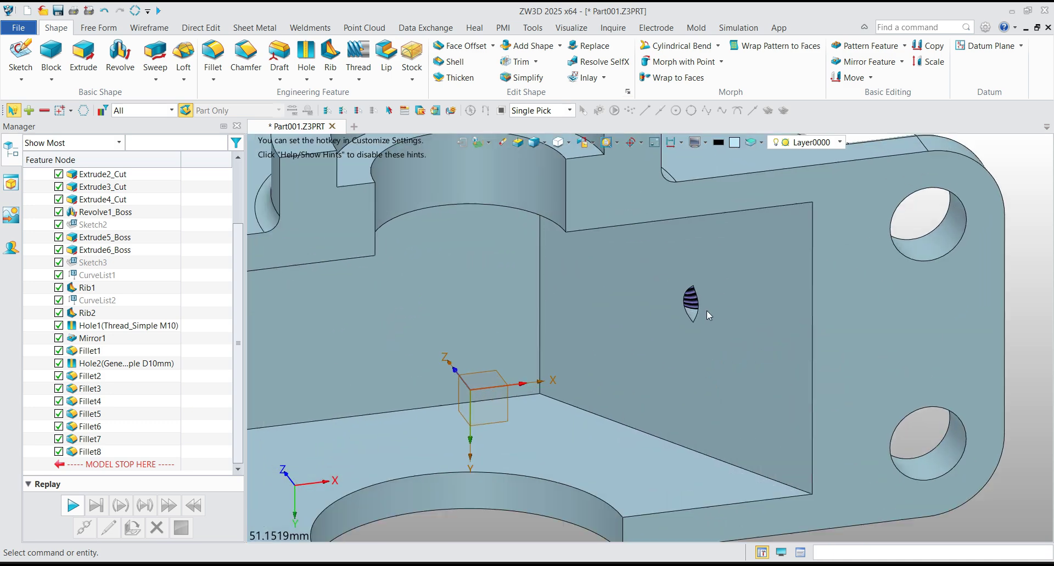
pyautogui.scroll(-2, 686, 324)
pyautogui.scroll(-5, 686, 324)
pyautogui.moveTo(673, 295); pyautogui.dragTo(648, 417, button='middle')
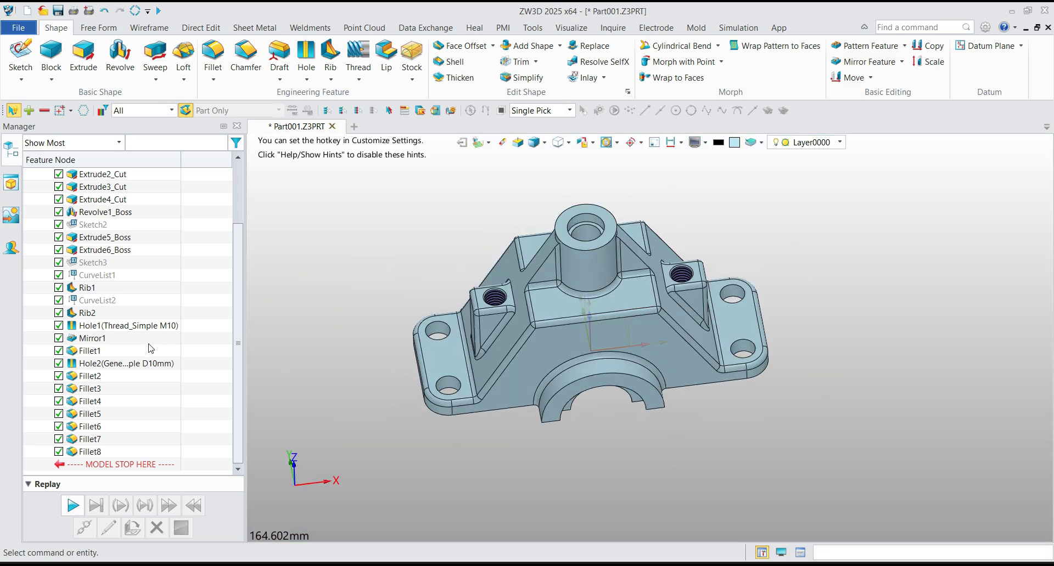
# Edit the M10 threaded hole feature and set its drill depth H1 to 18 mm
pyautogui.rightClick(91, 330)
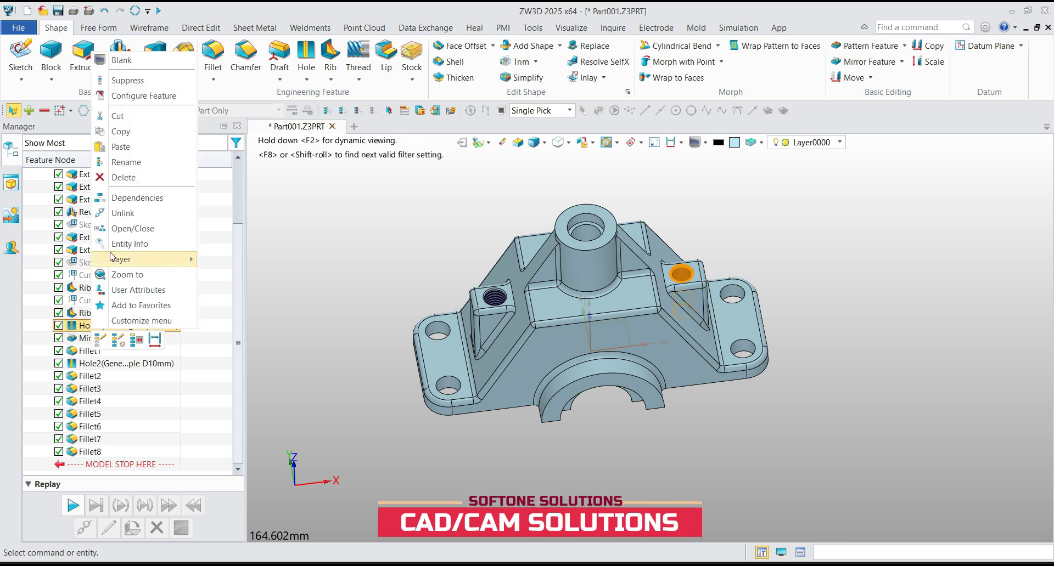
pyautogui.click(108, 340)
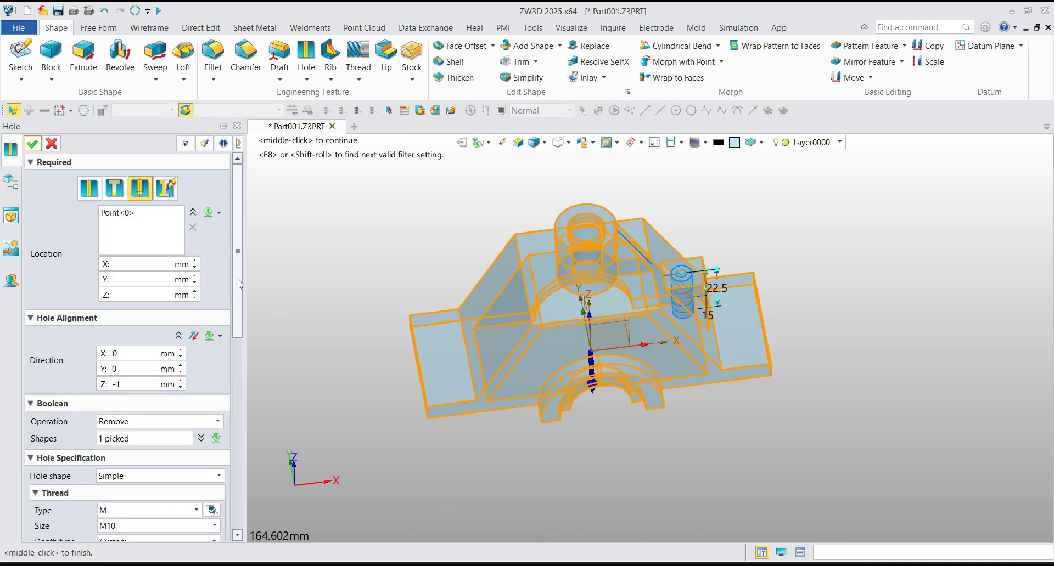
pyautogui.hotkey('ctrl', 'f')
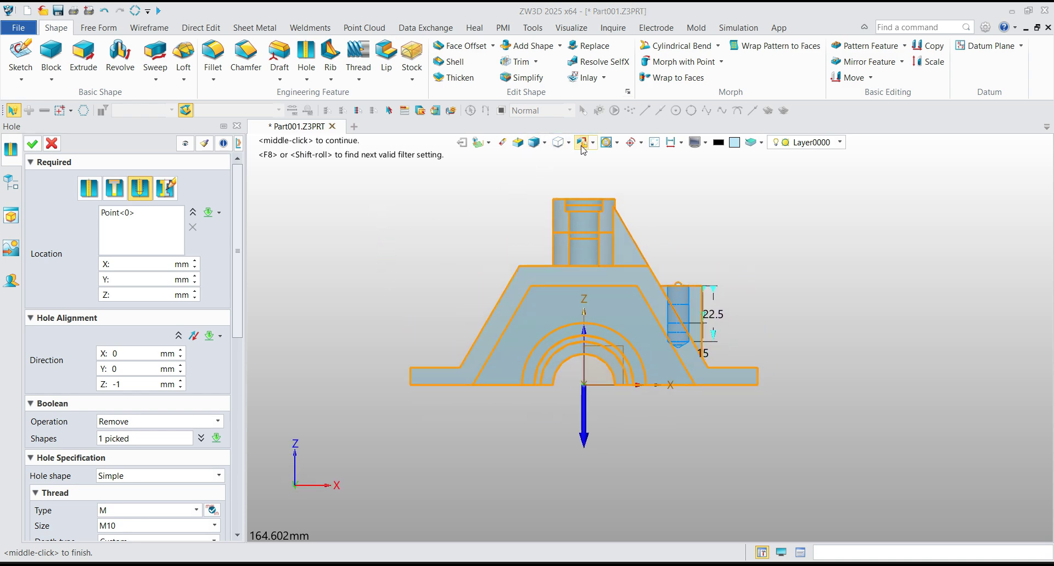
pyautogui.scroll(5, 686, 329)
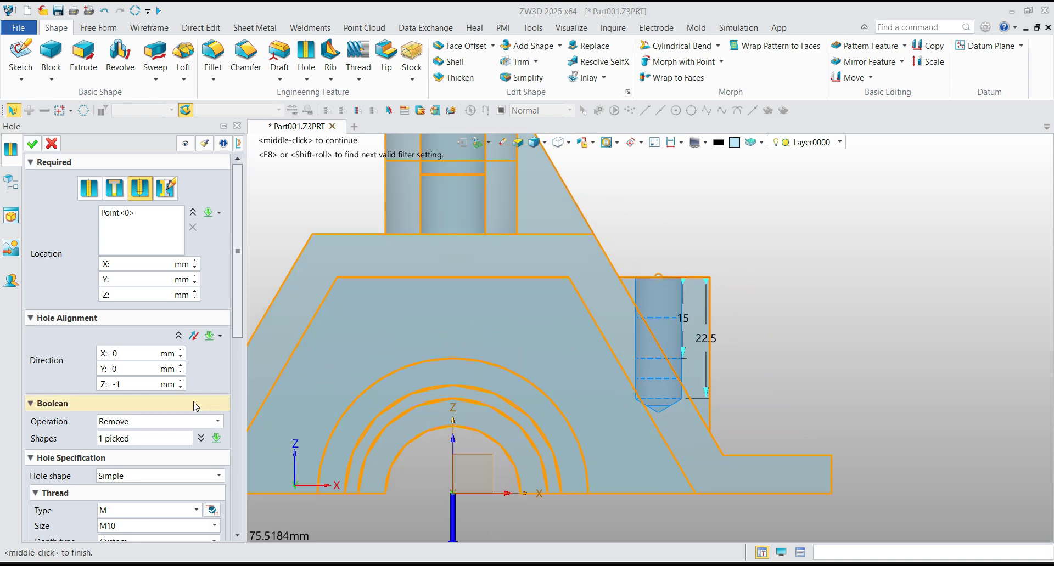
pyautogui.moveTo(238, 321); pyautogui.dragTo(244, 405)
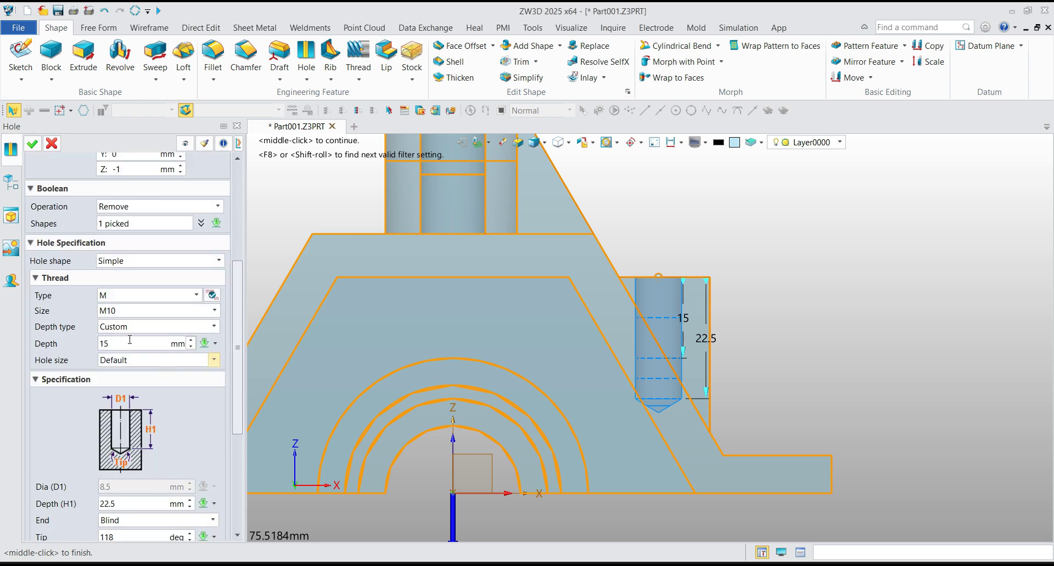
pyautogui.scroll(-3, 165, 384)
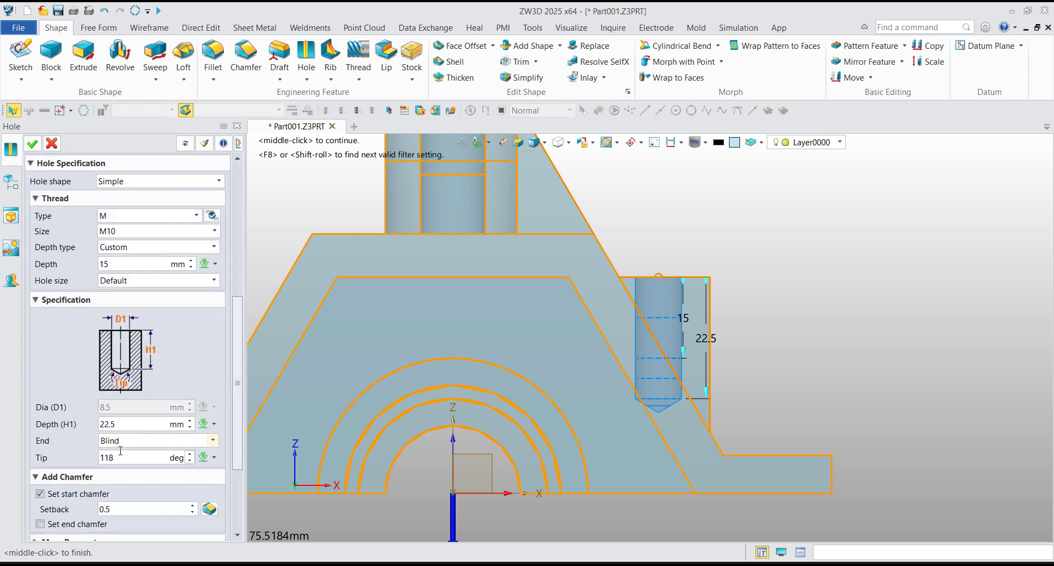
pyautogui.click(131, 424)
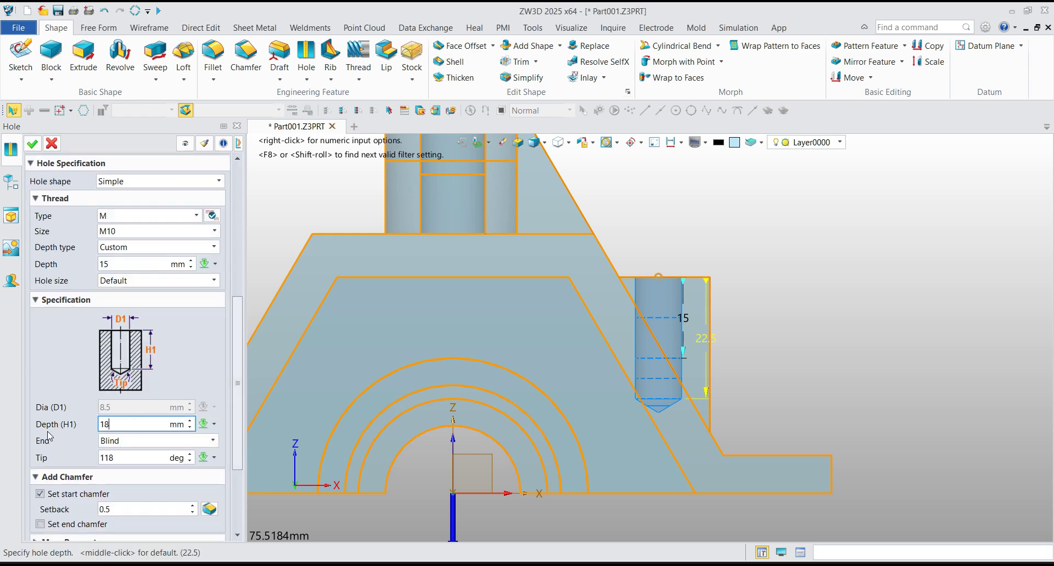
pyautogui.press('Return')
pyautogui.click(32, 144)
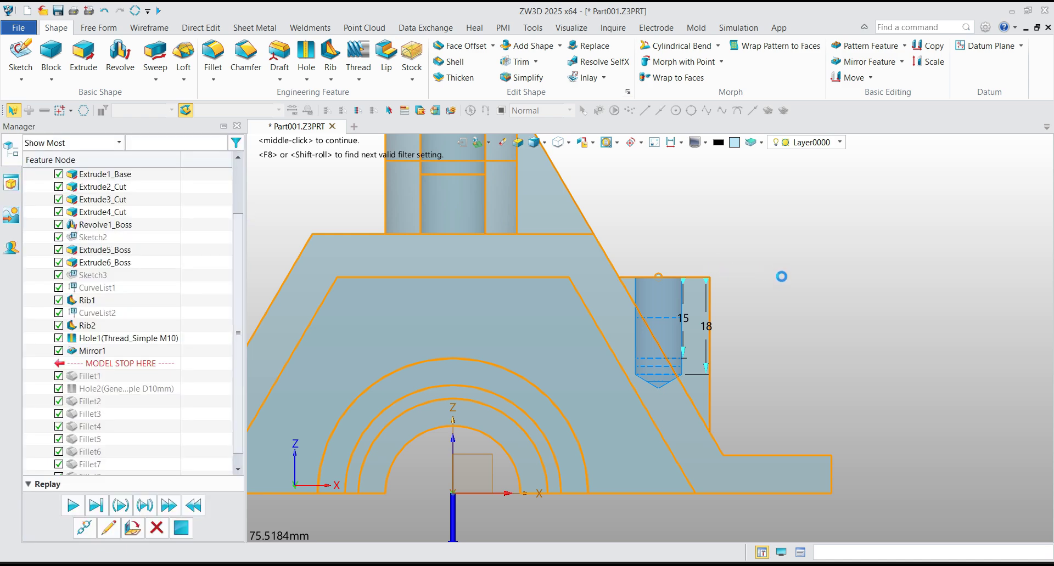
# Check the updated bracket against the reference drawing in PowerPoint, and return to the ZW3D model
pyautogui.scroll(-5, 782, 283)
pyautogui.moveTo(785, 312); pyautogui.dragTo(674, 520, button='right')
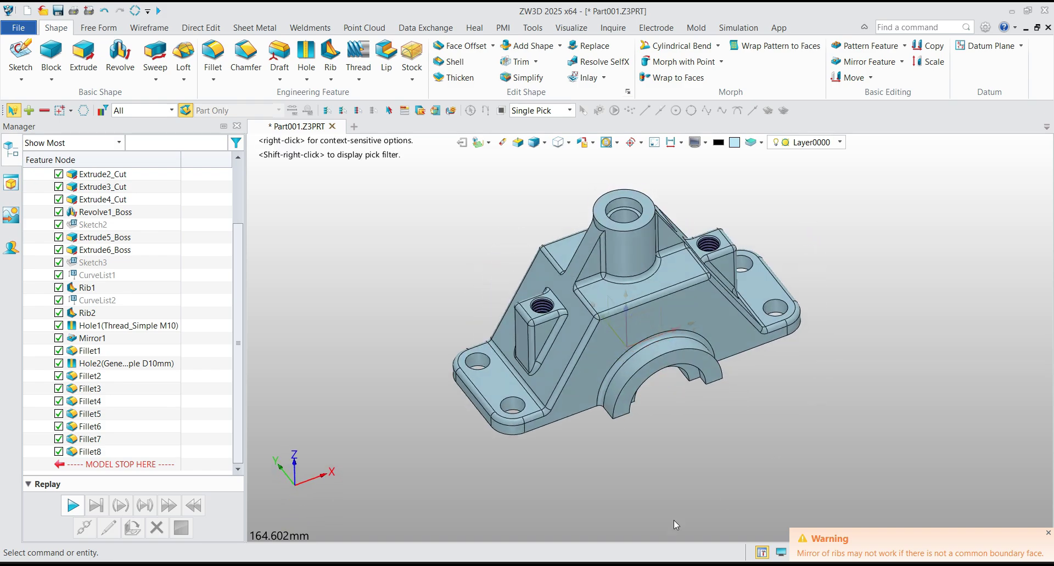
pyautogui.hotkey('alt', 'Tab')
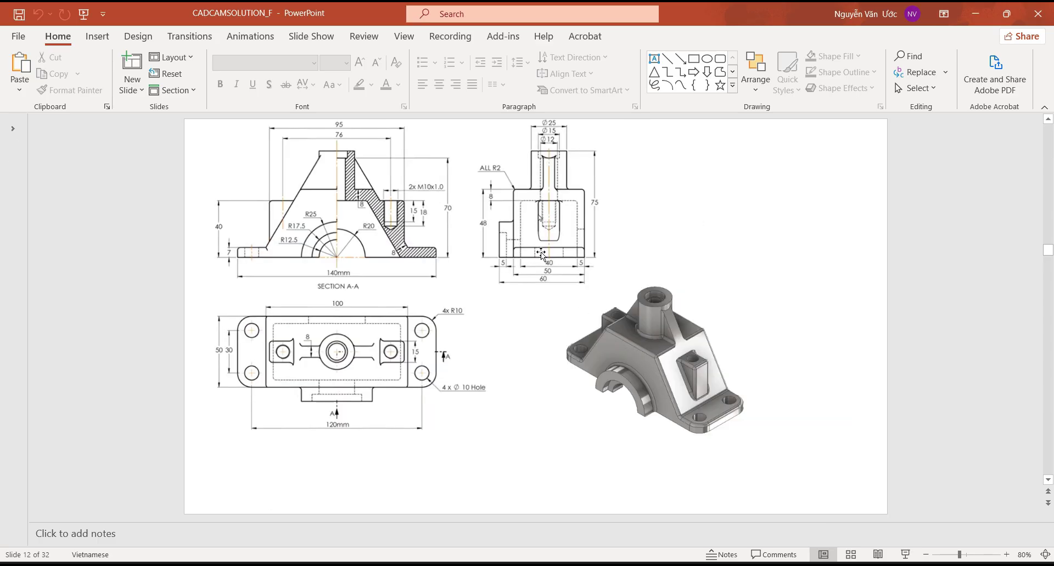
pyautogui.hotkey('alt', 'Tab')
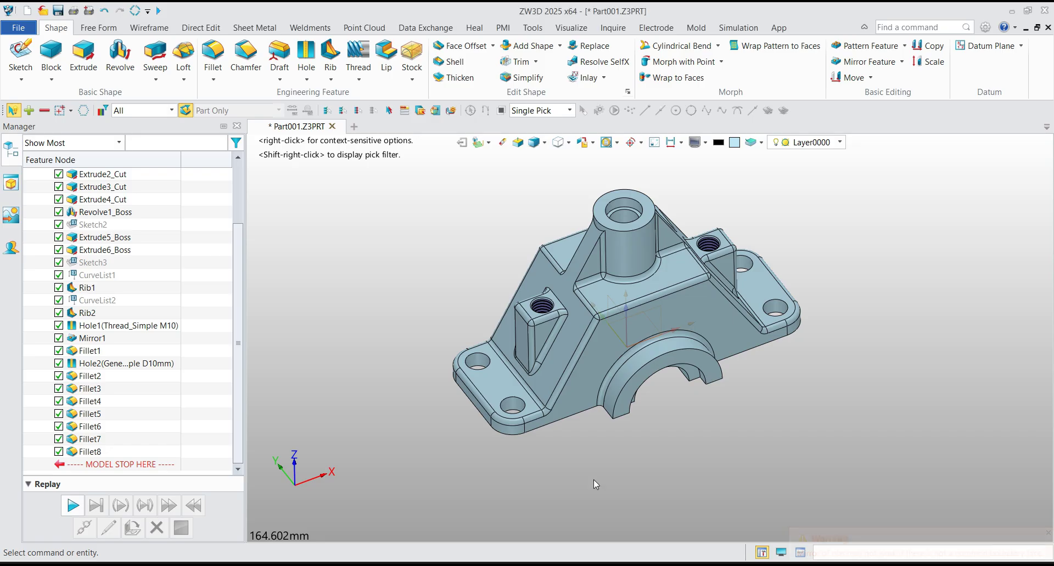
# Apply a 2 mm fillet to the inner edges of the underside cavity, including its sloped-wall corners
pyautogui.click(213, 55)
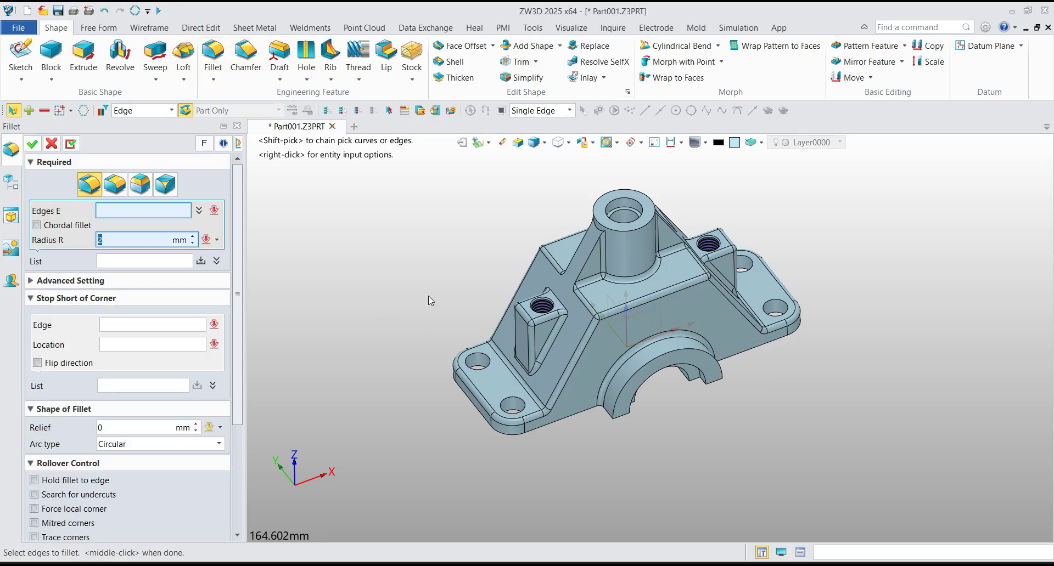
pyautogui.moveTo(430, 301); pyautogui.dragTo(376, 188, button='right')
pyautogui.click(453, 356)
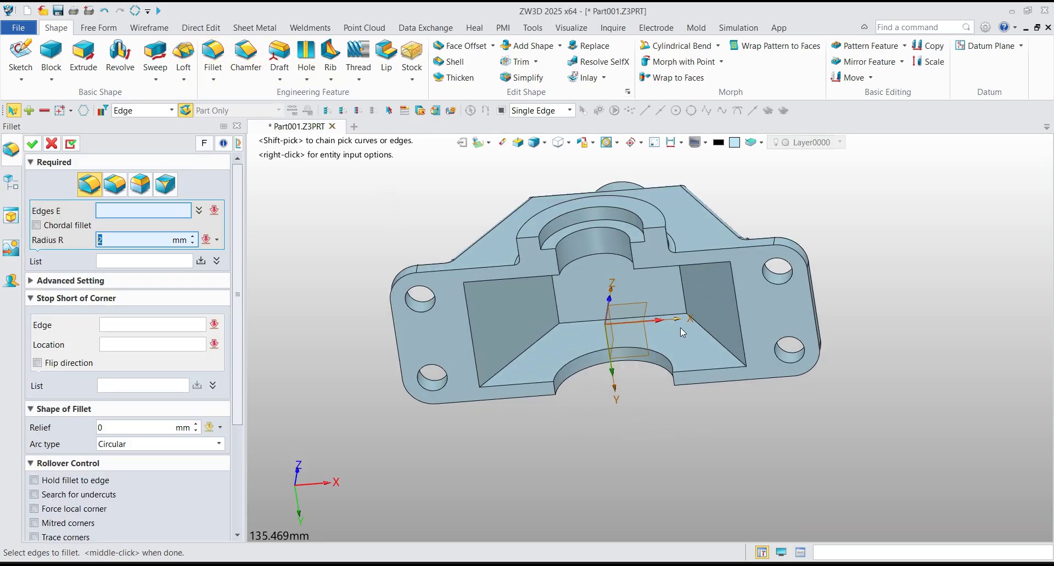
pyautogui.moveTo(680, 328); pyautogui.dragTo(689, 267, button='right')
pyautogui.click(675, 250)
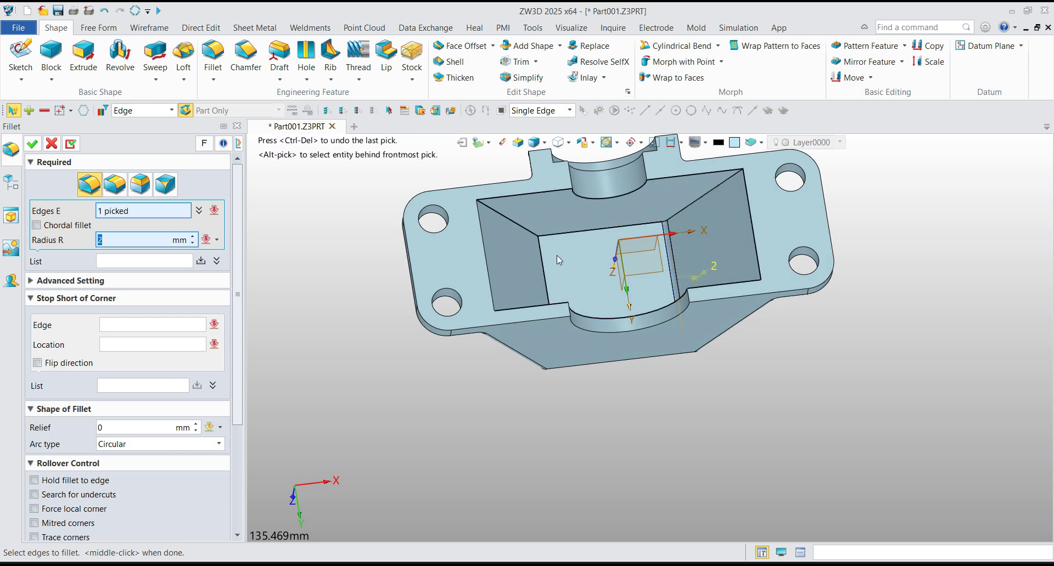
pyautogui.click(541, 264)
pyautogui.click(528, 237)
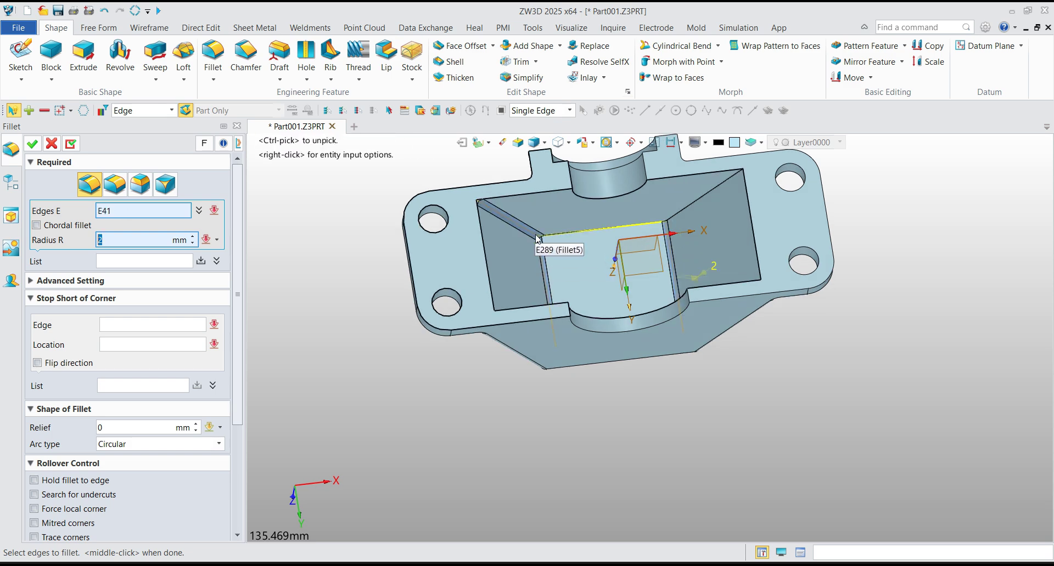
pyautogui.click(552, 239)
pyautogui.click(673, 222)
pyautogui.moveTo(681, 250); pyautogui.dragTo(585, 351, button='right')
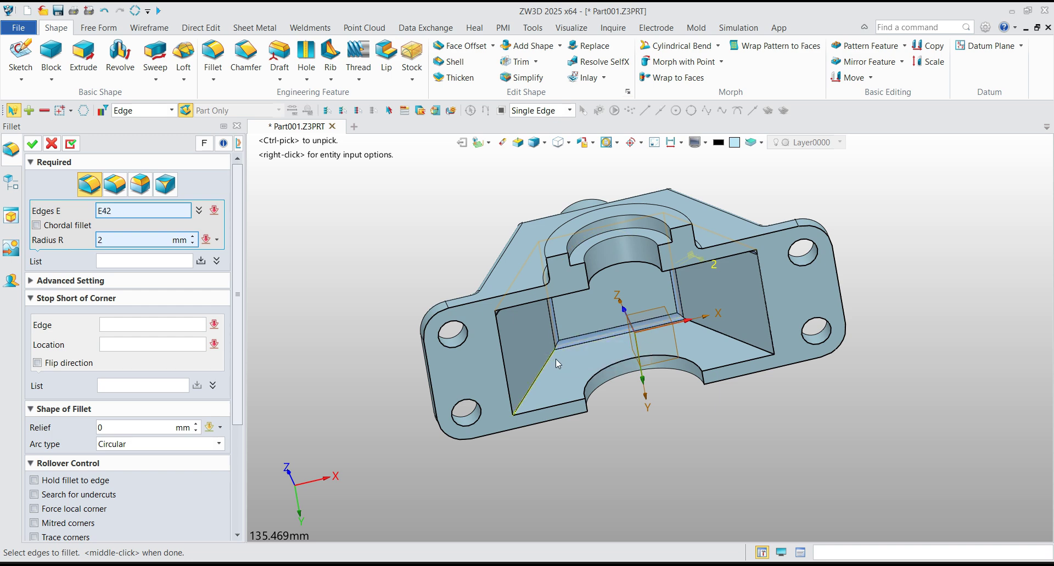
pyautogui.click(31, 144)
pyautogui.moveTo(410, 275); pyautogui.dragTo(614, 362, button='right')
pyautogui.scroll(2, 765, 394)
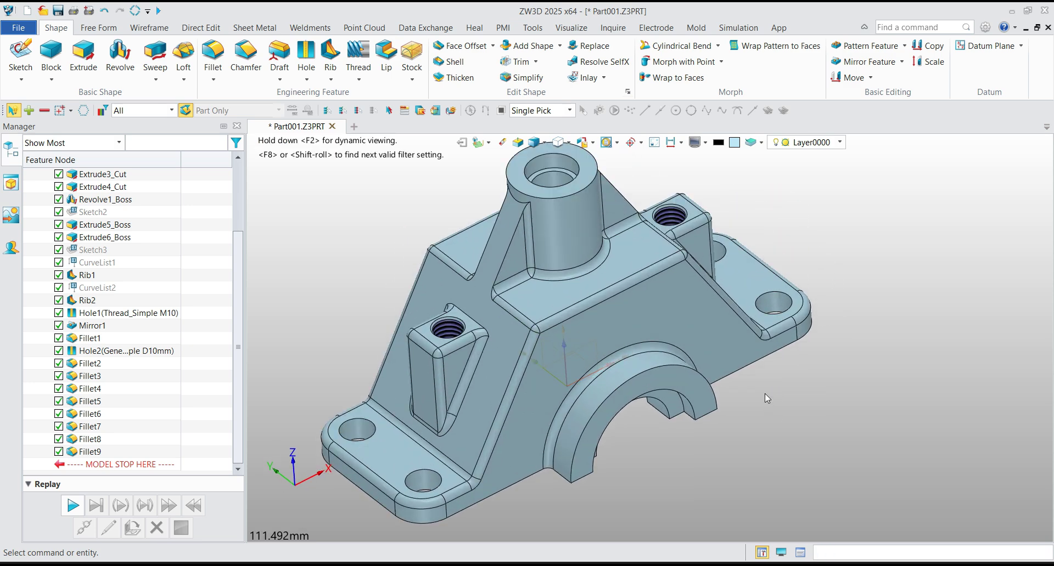
pyautogui.scroll(-2, 775, 406)
pyautogui.scroll(1, 720, 439)
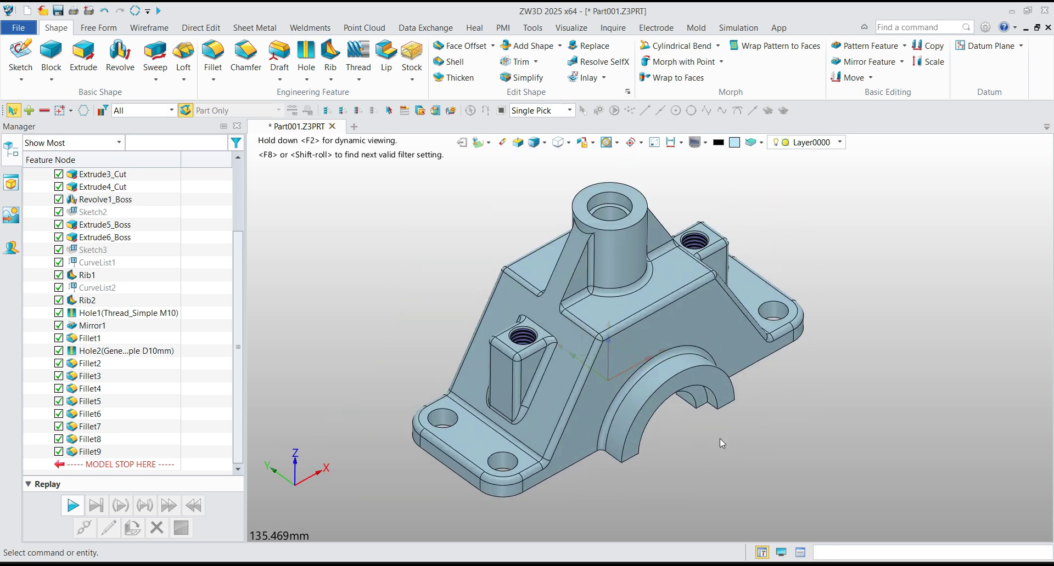